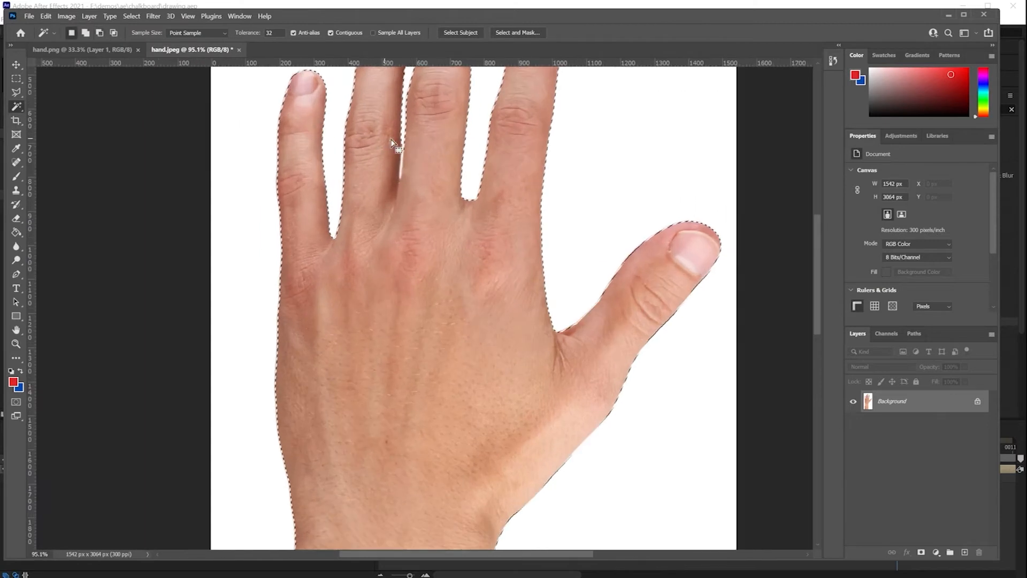
# Copy the selected hand to a new layer and delete the Background layer
pyautogui.scroll(-4, 405, 185)
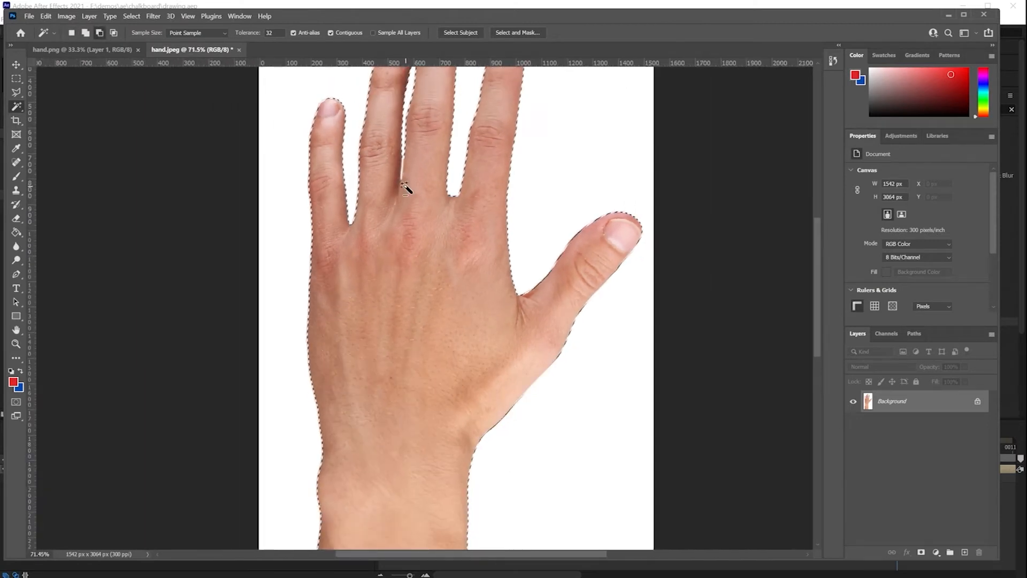
pyautogui.scroll(-1, 407, 187)
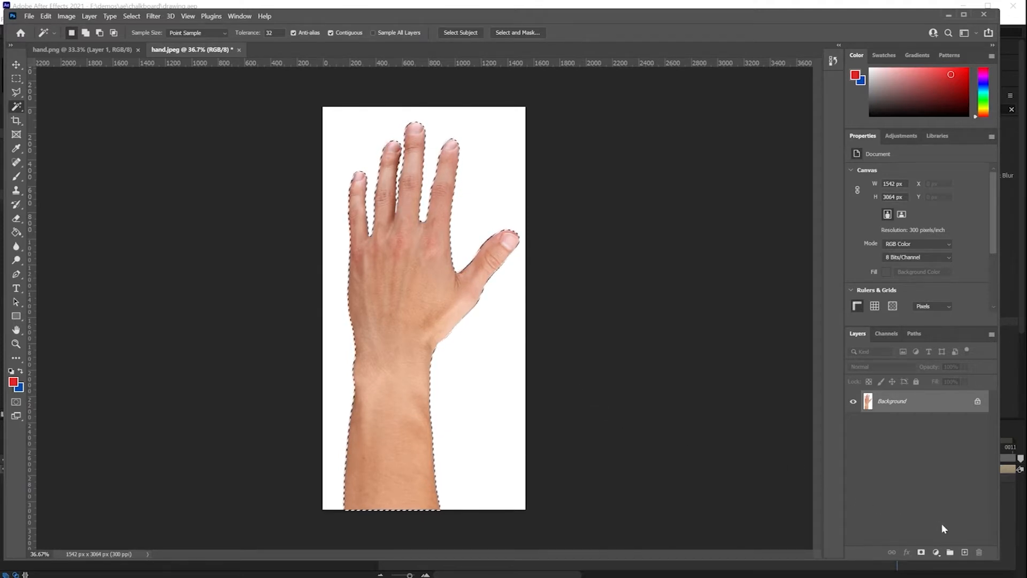
pyautogui.hotkey('ctrl', 'j')
pyautogui.moveTo(868, 423); pyautogui.dragTo(979, 533)
pyautogui.moveTo(921, 496); pyautogui.dragTo(916, 546)
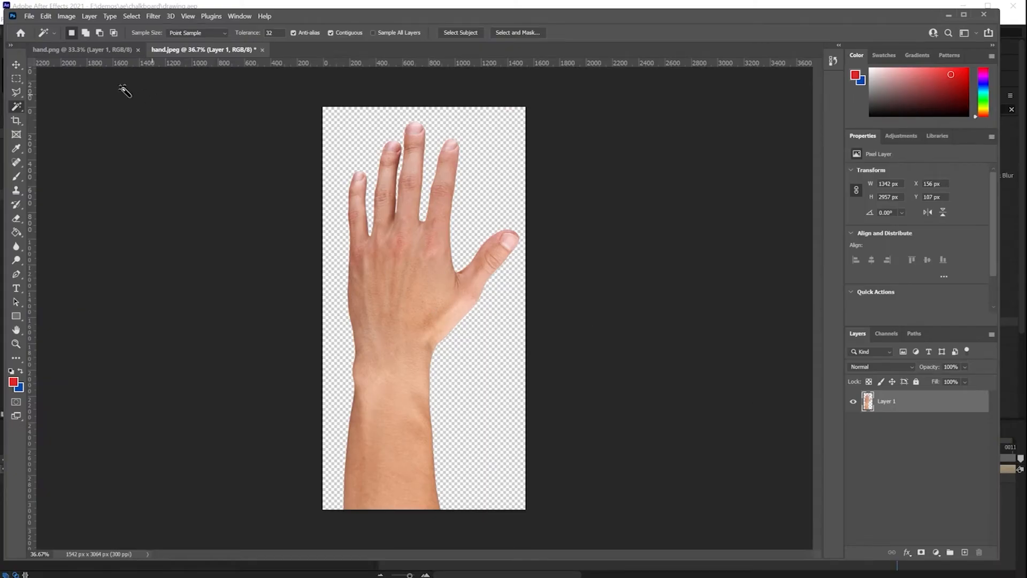
# Export the cut-out hand for the web as a transparent PNG-24, overwriting hand.png in the chalkboard folder
pyautogui.click(31, 17)
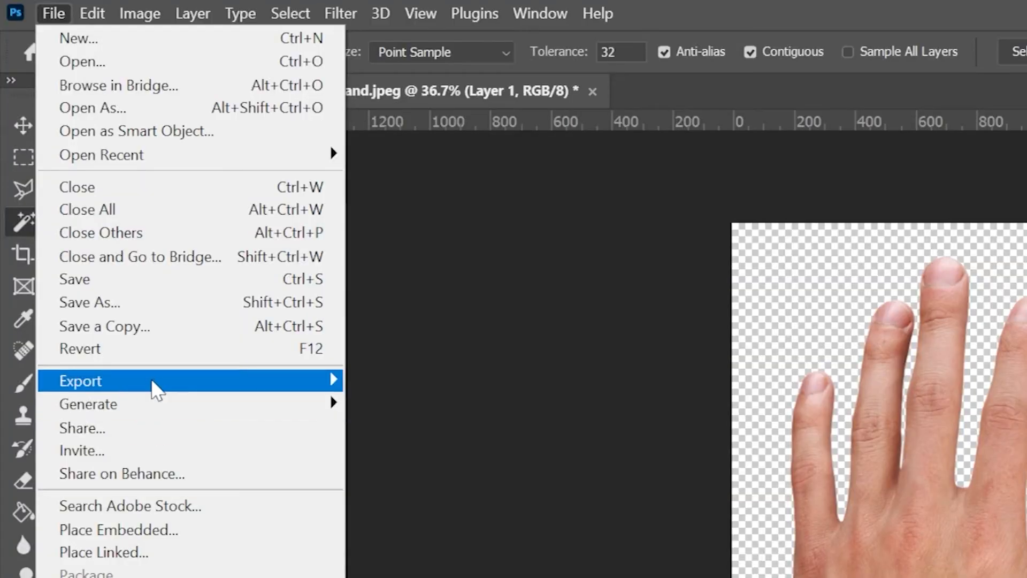
pyautogui.moveTo(149, 175)
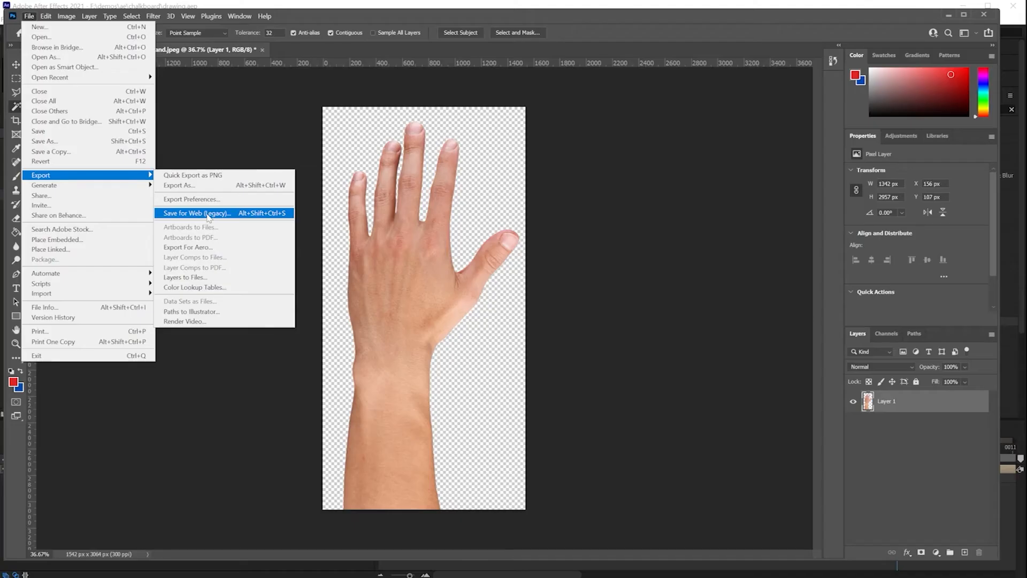
pyautogui.click(208, 213)
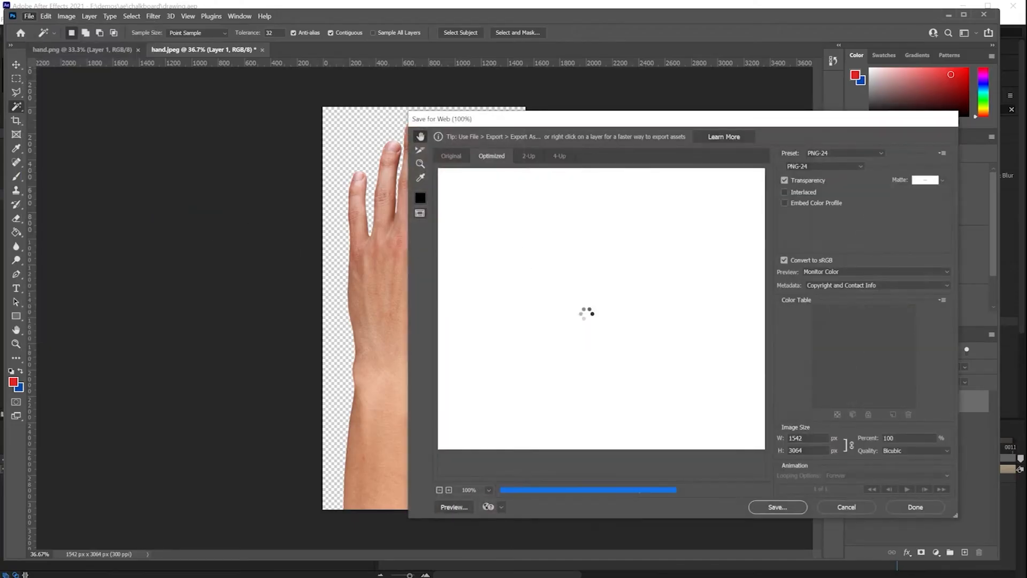
pyautogui.click(780, 506)
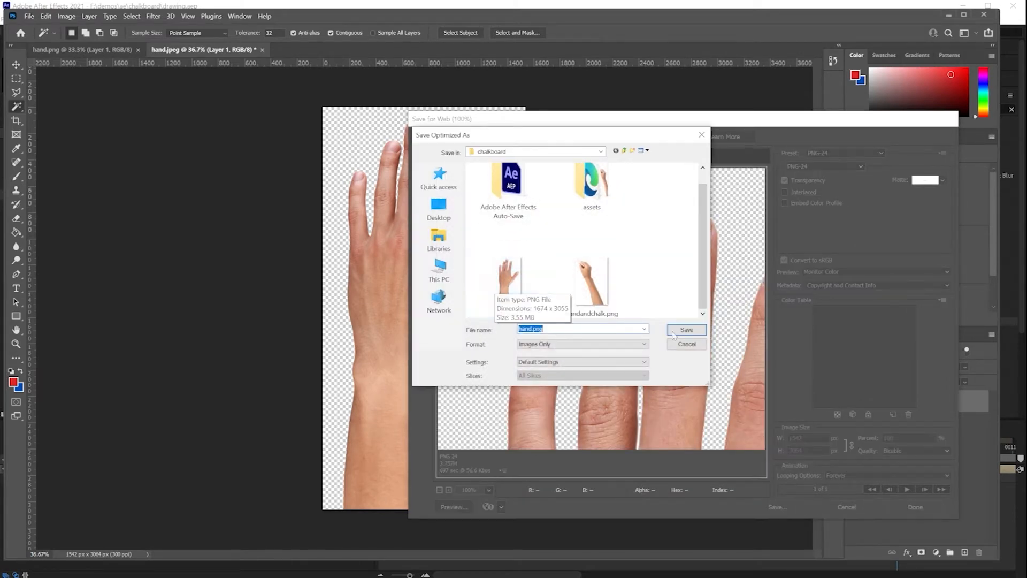
pyautogui.click(509, 303)
pyautogui.click(681, 334)
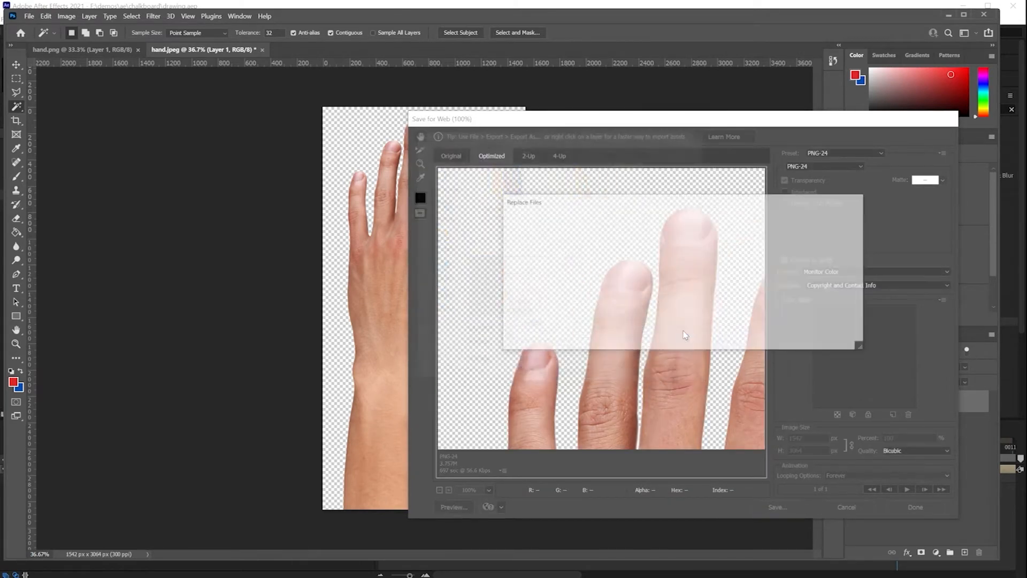
pyautogui.click(821, 340)
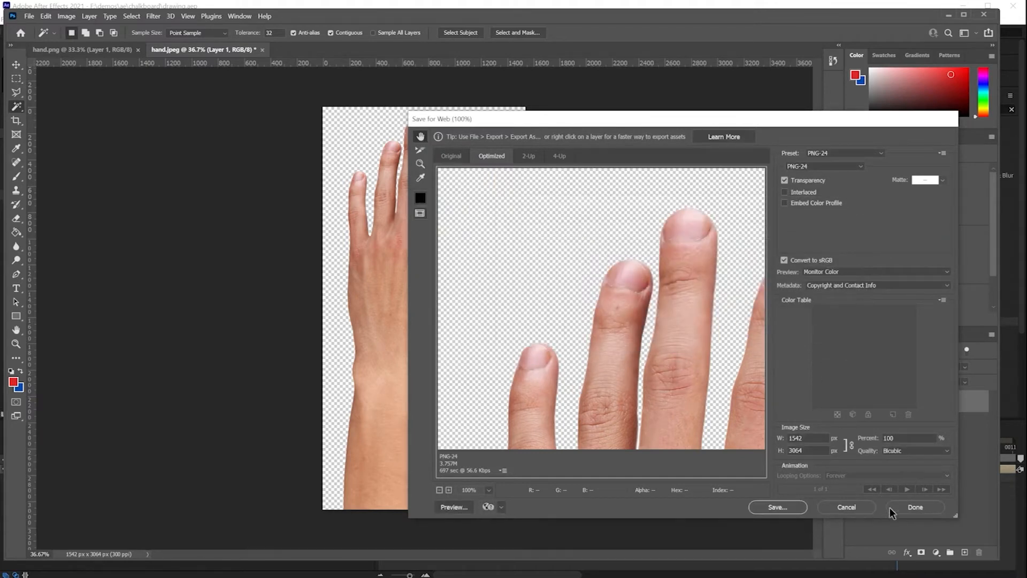
pyautogui.click(914, 507)
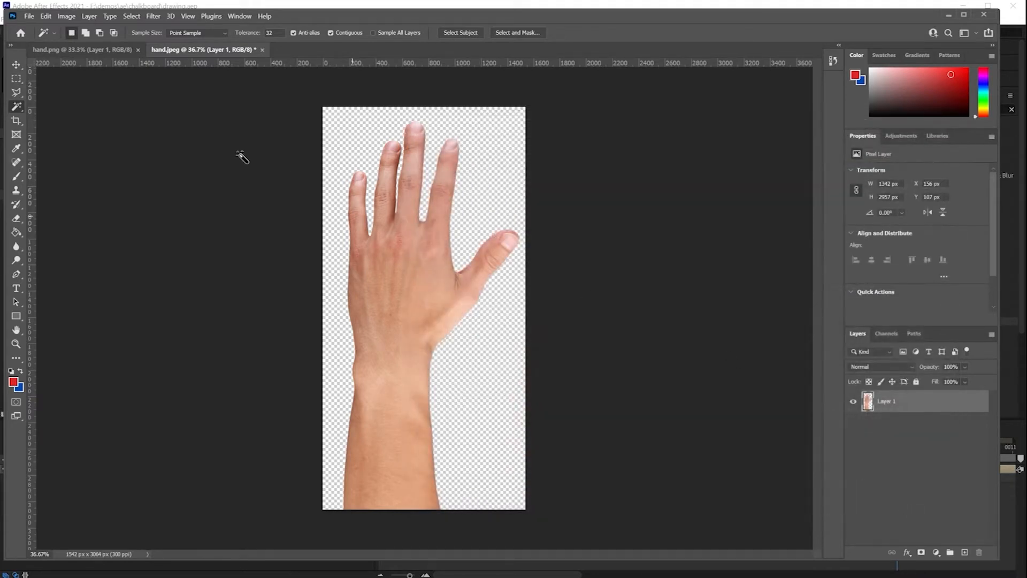
# Open handandchalk.jpeg from the assets folder
pyautogui.click(29, 16)
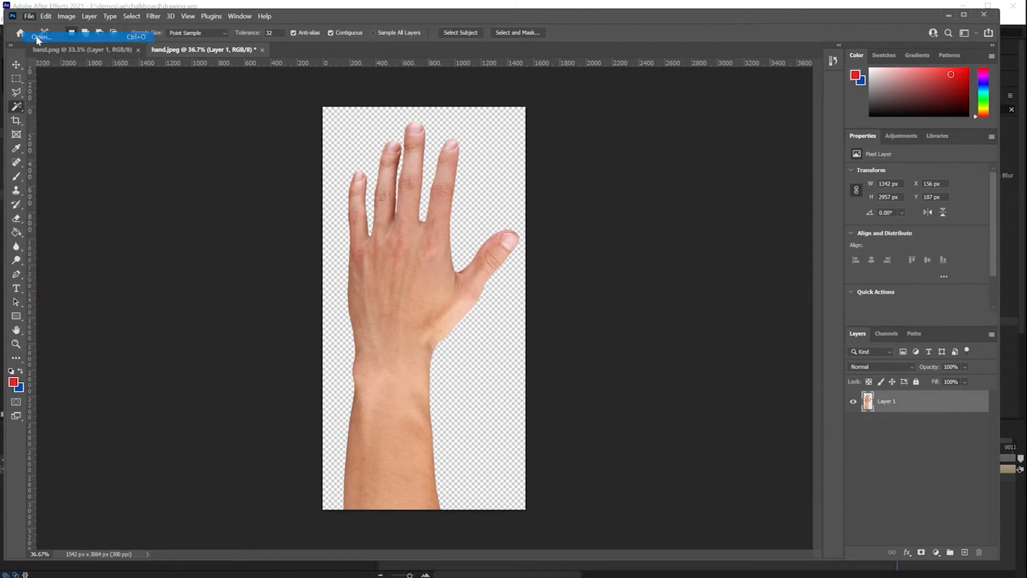
pyautogui.click(35, 37)
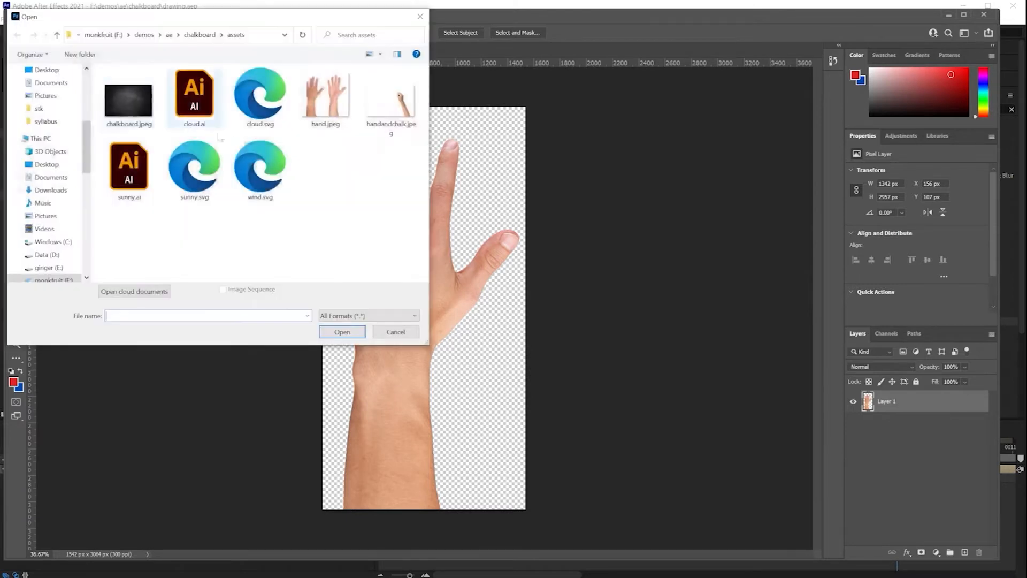
pyautogui.doubleClick(390, 107)
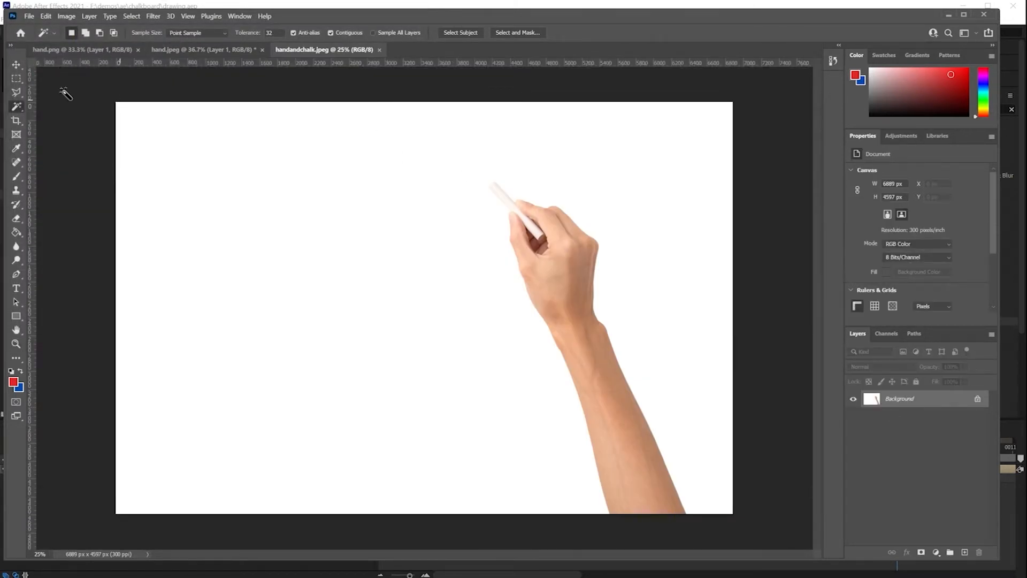
# Crop the image to a rectangular selection closely framing the chalk, hand and forearm
pyautogui.click(18, 80)
pyautogui.moveTo(485, 179); pyautogui.dragTo(695, 522)
pyautogui.click(67, 16)
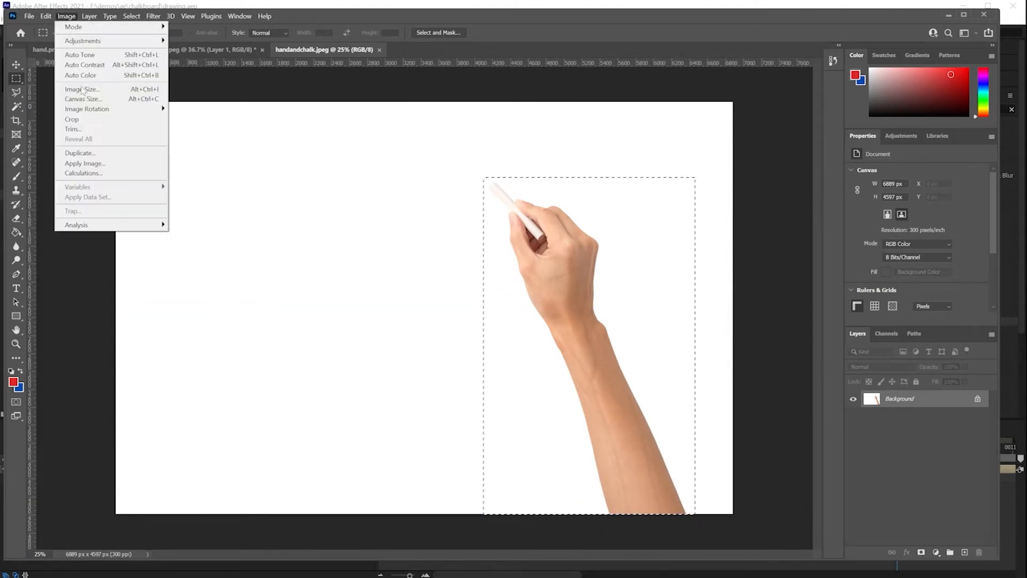
pyautogui.click(80, 119)
# Isolate the hand and chalk on a new layer using Select Subject, and delete the Background layer
pyautogui.click(16, 105)
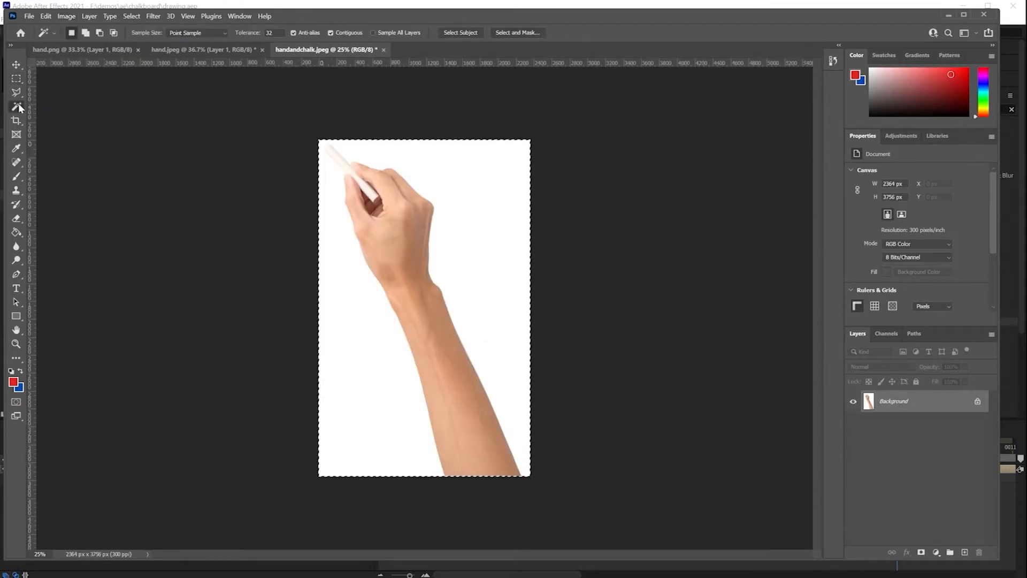
pyautogui.click(469, 33)
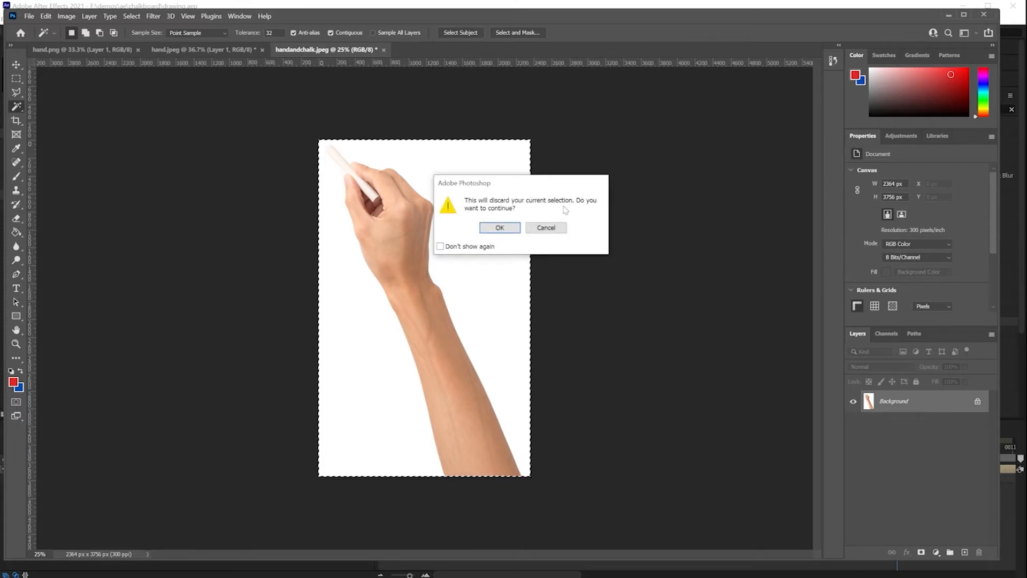
pyautogui.click(499, 228)
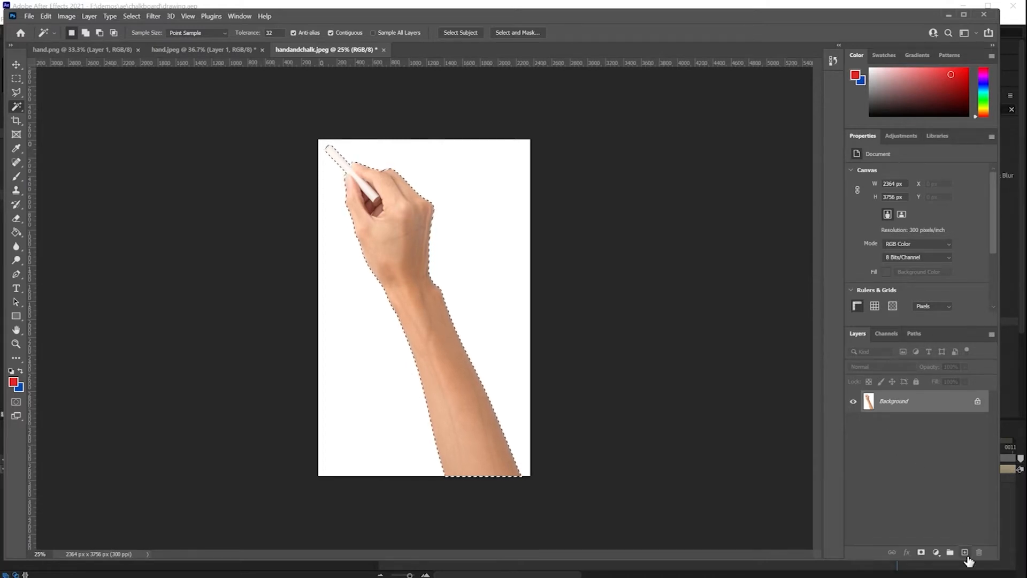
pyautogui.hotkey('ctrl', 'j')
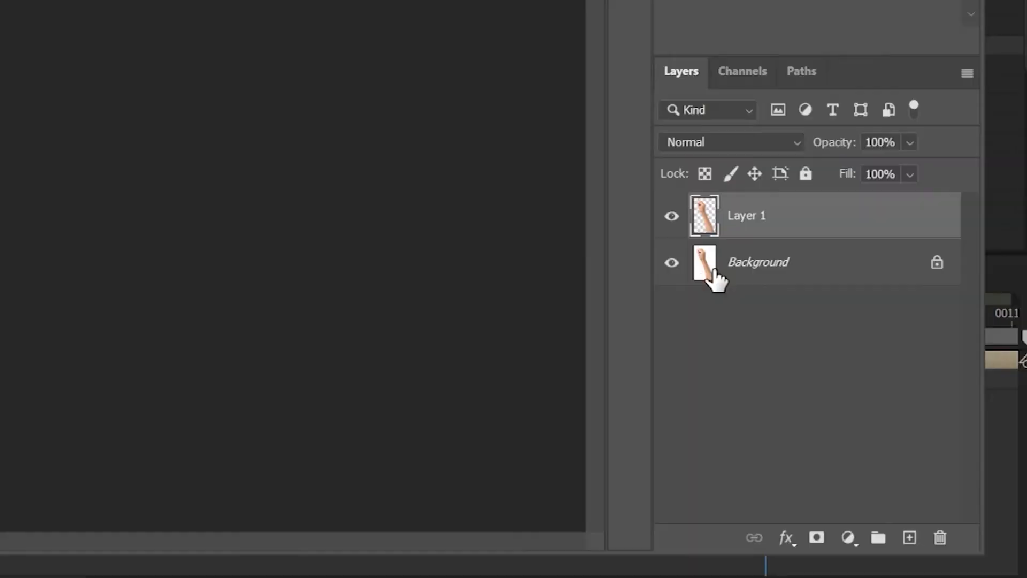
pyautogui.moveTo(872, 426); pyautogui.dragTo(979, 552)
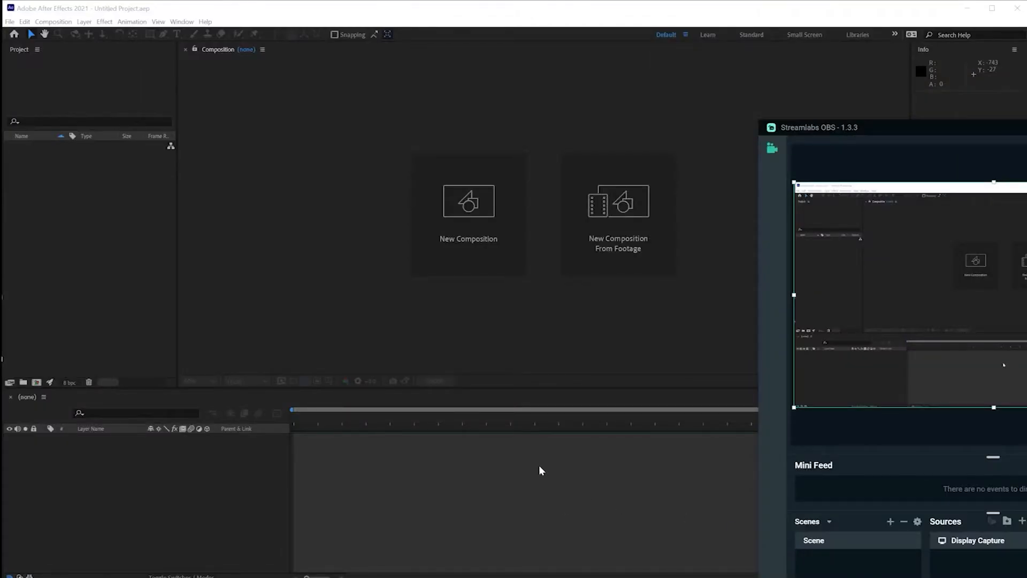
# Switch to Illustrator and open cloud.svg from the assets folder
pyautogui.click(541, 471)
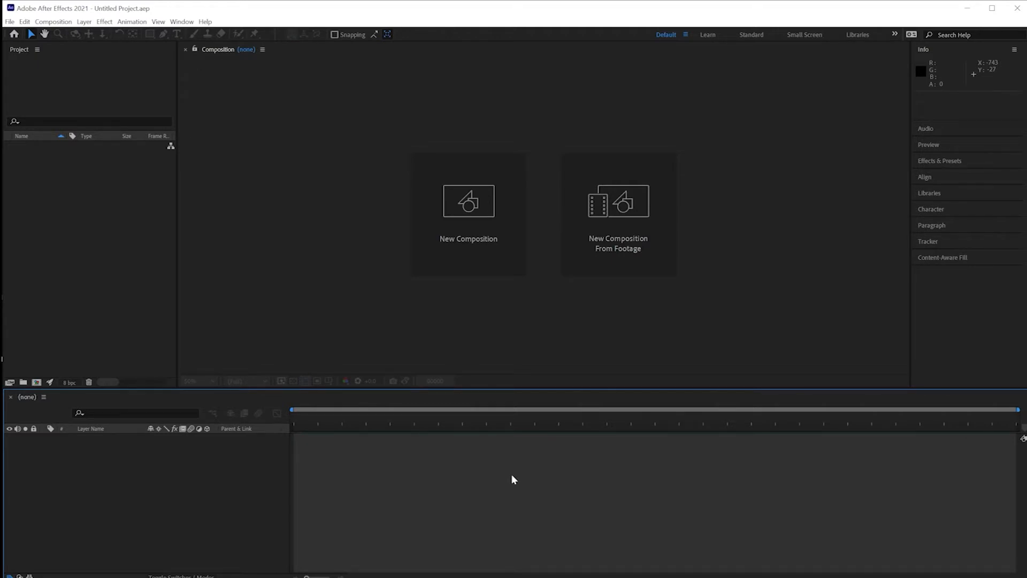
pyautogui.press('super+s')
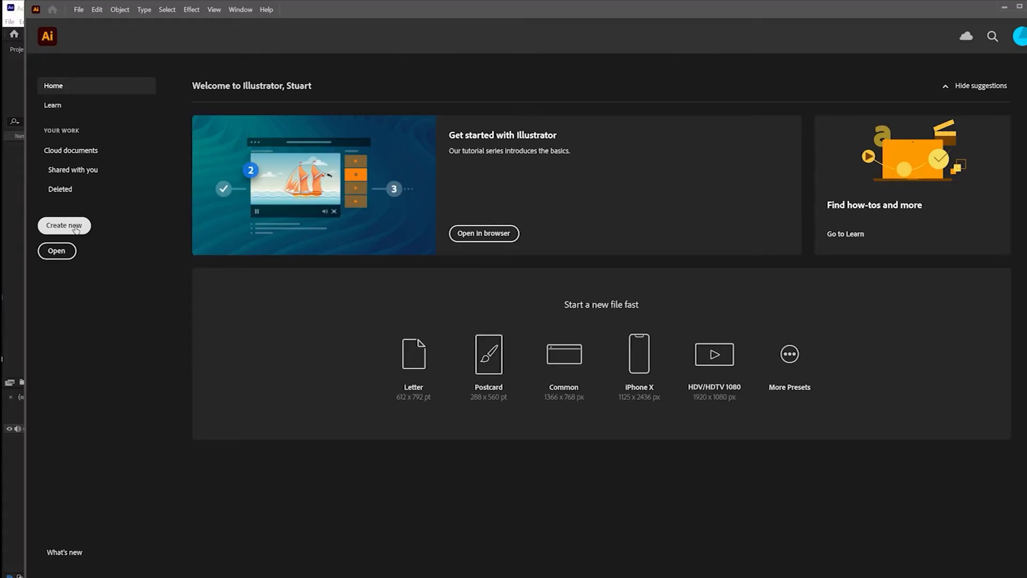
pyautogui.click(56, 251)
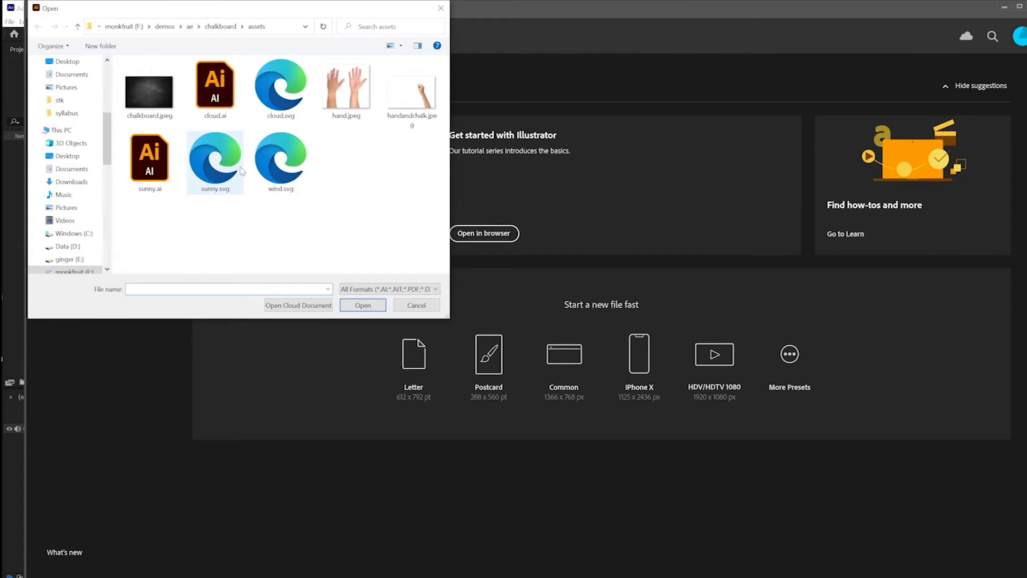
pyautogui.doubleClick(294, 103)
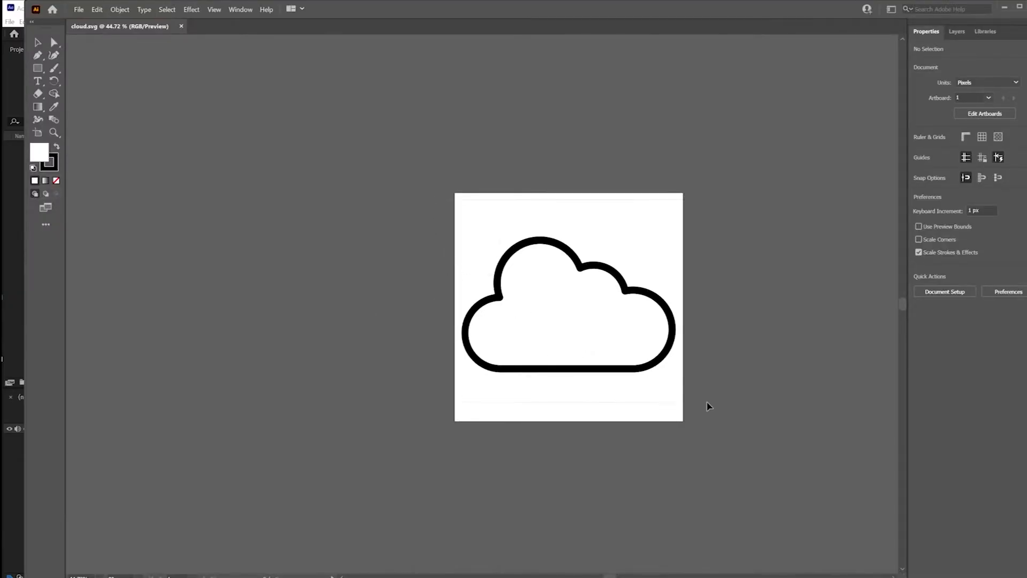
pyautogui.hotkey('ctrl', 'a')
pyautogui.click(712, 415)
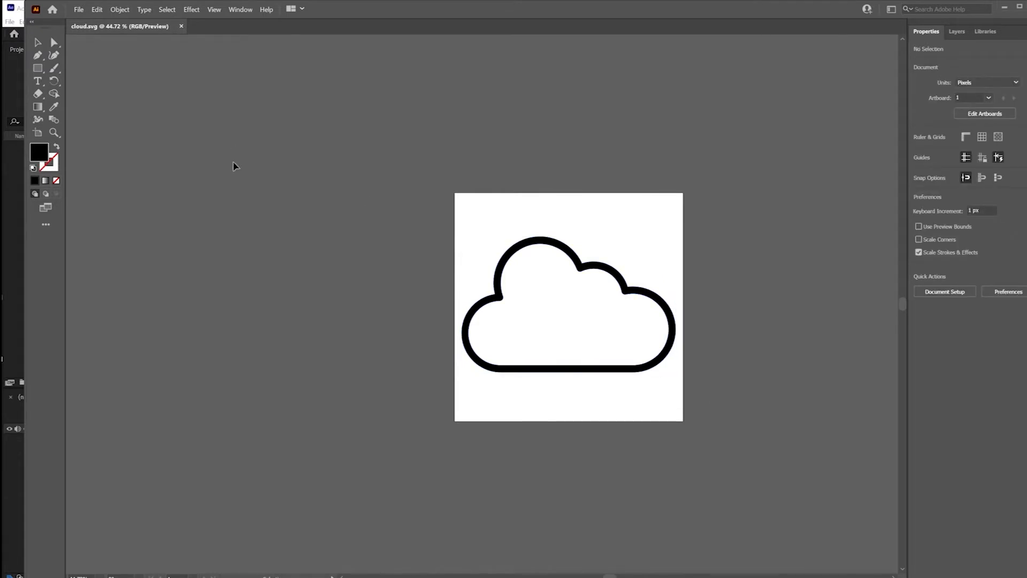
# Save the cloud artwork in Adobe Illustrator format as cloud.ai in the assets folder, replacing the existing file
pyautogui.click(78, 10)
pyautogui.click(76, 10)
pyautogui.click(76, 11)
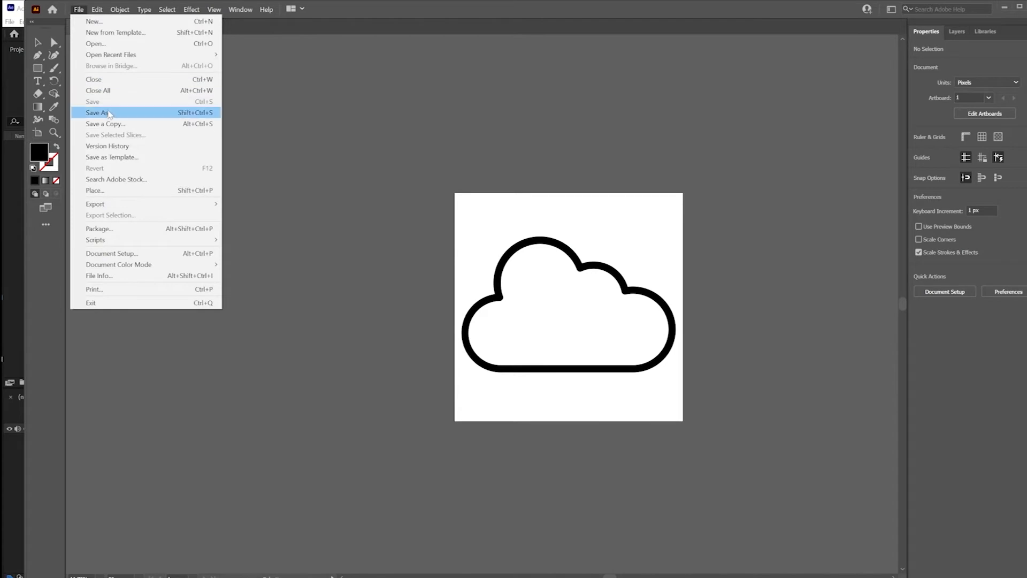
pyautogui.click(108, 113)
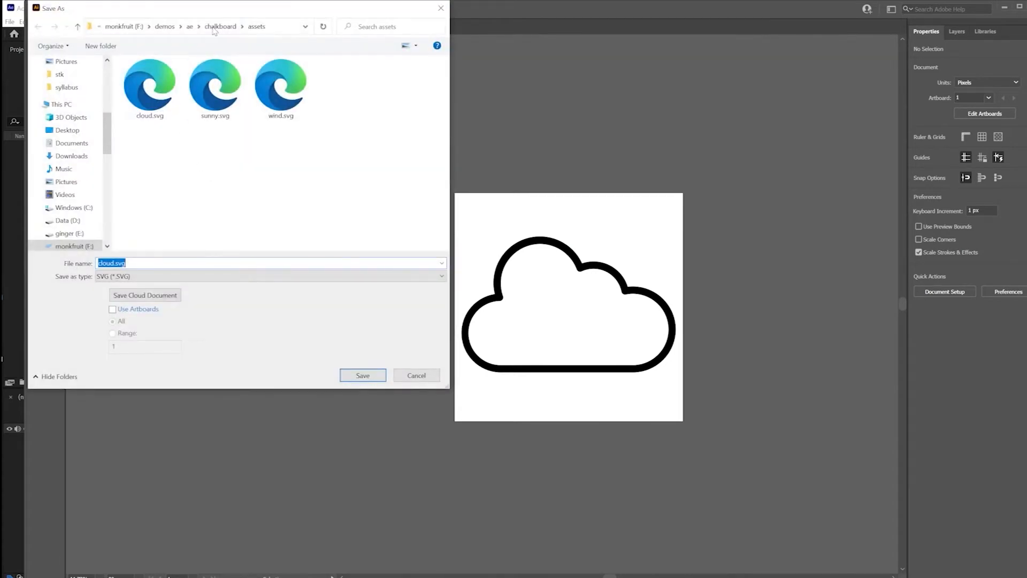
pyautogui.click(125, 276)
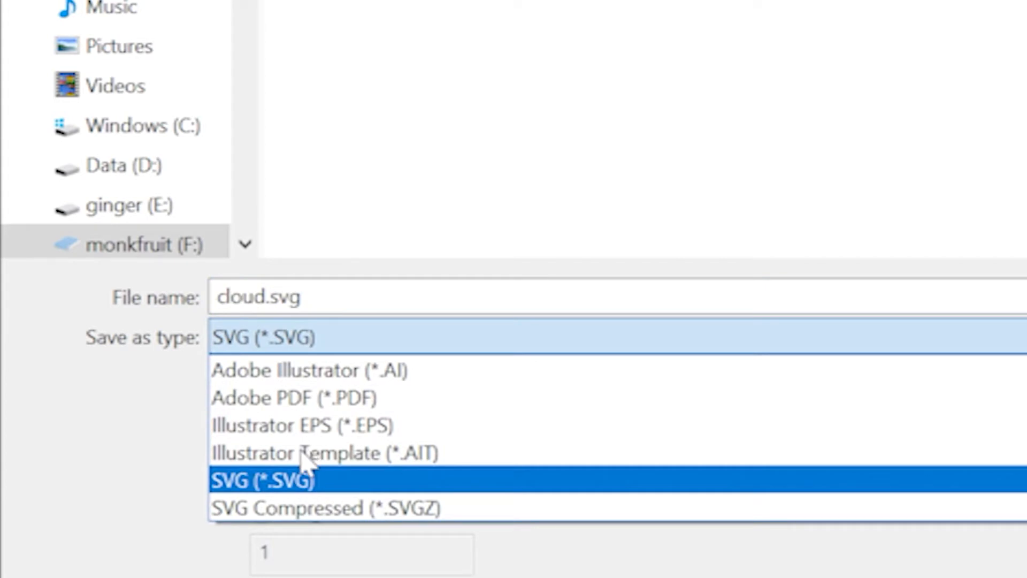
pyautogui.click(300, 371)
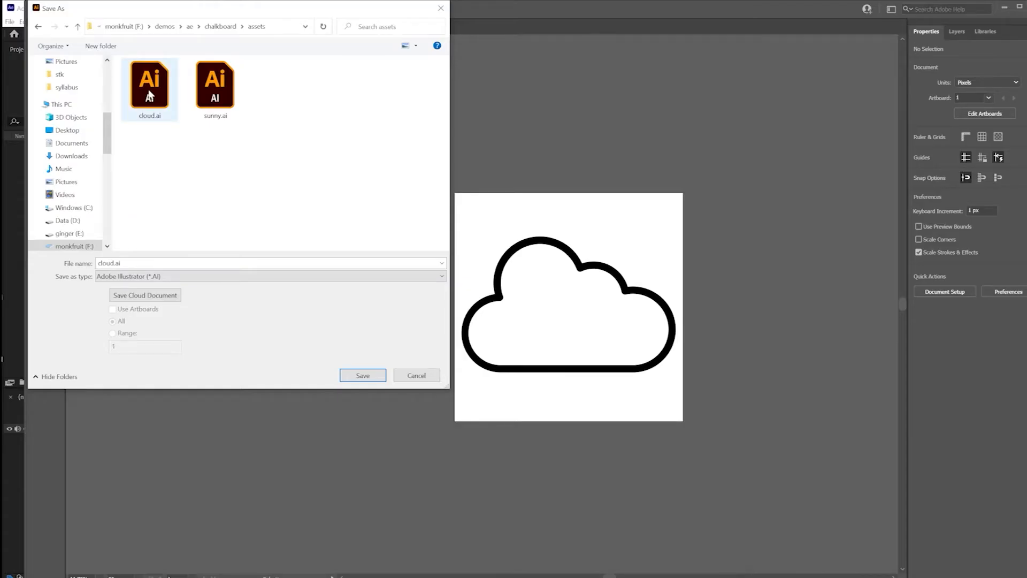
pyautogui.click(149, 95)
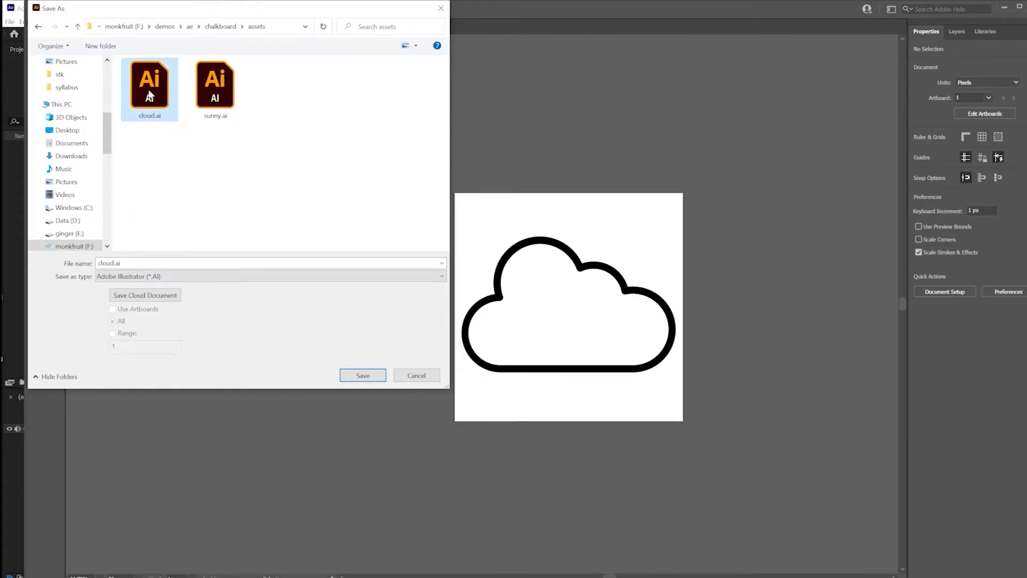
pyautogui.click(362, 377)
pyautogui.click(733, 529)
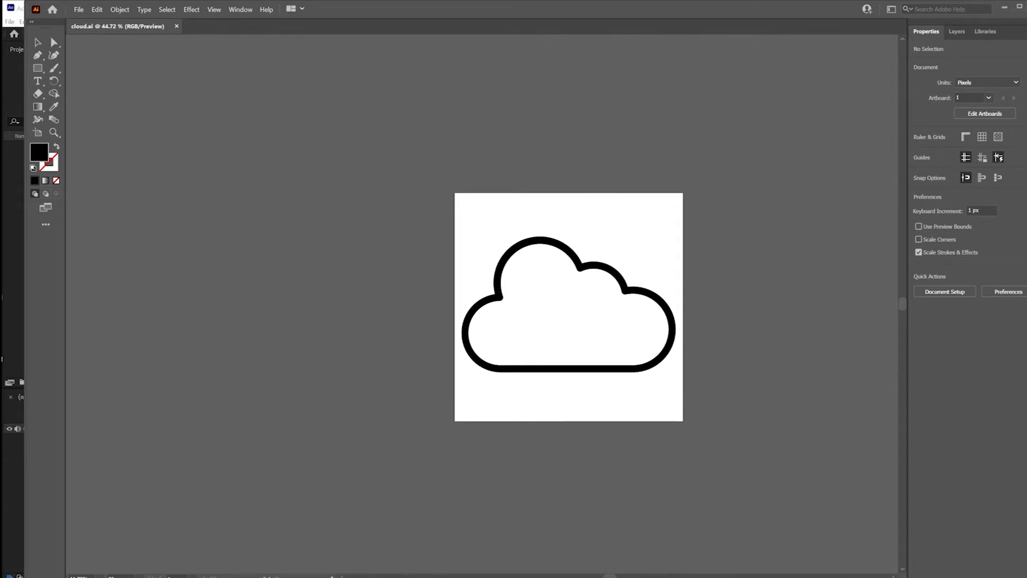
# Switch to After Effects and import cloud.ai from the assets folder as footage with merged layers
pyautogui.click(1005, 7)
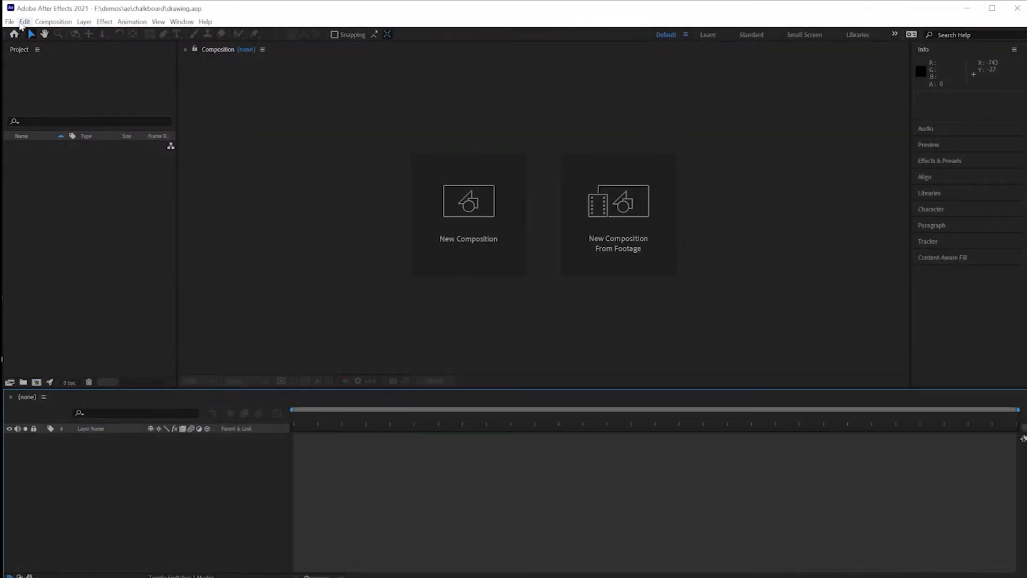
pyautogui.click(11, 21)
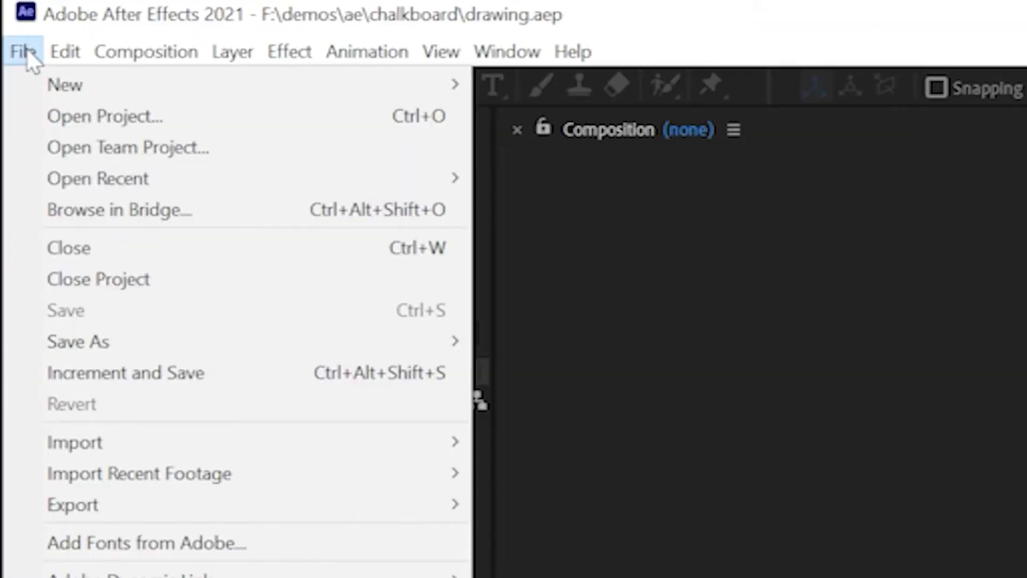
pyautogui.moveTo(206, 449)
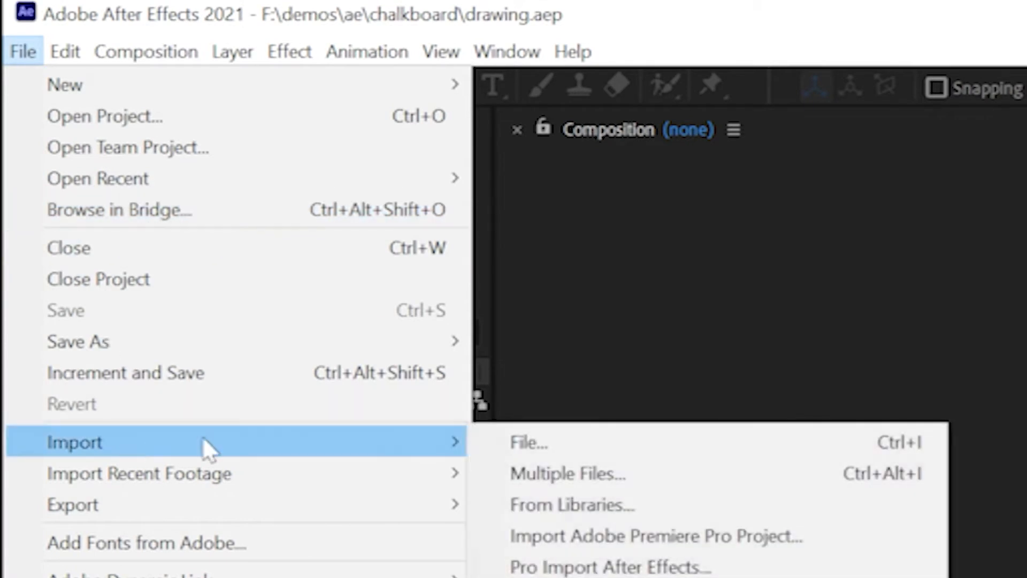
pyautogui.click(532, 452)
pyautogui.click(569, 344)
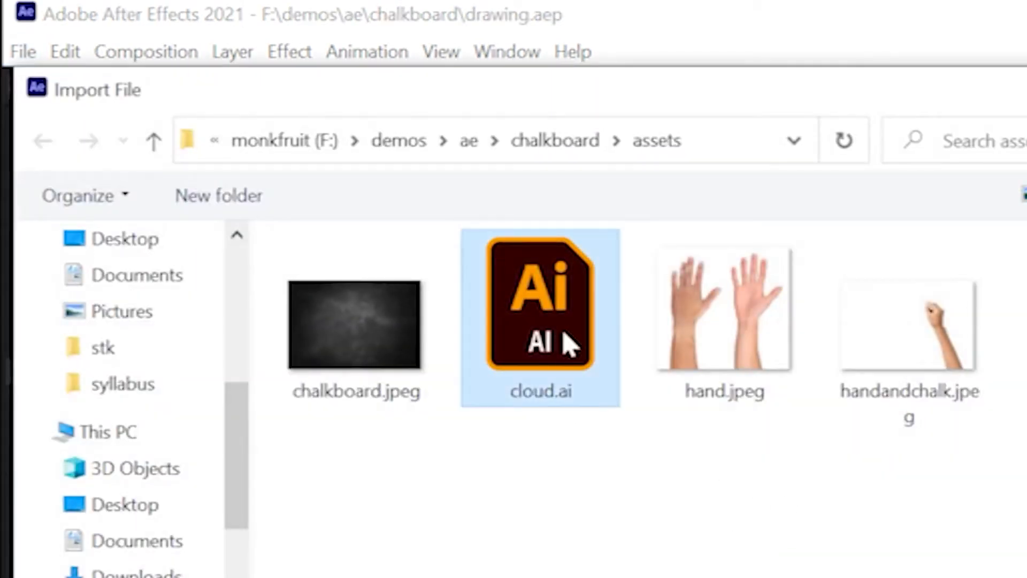
pyautogui.click(341, 411)
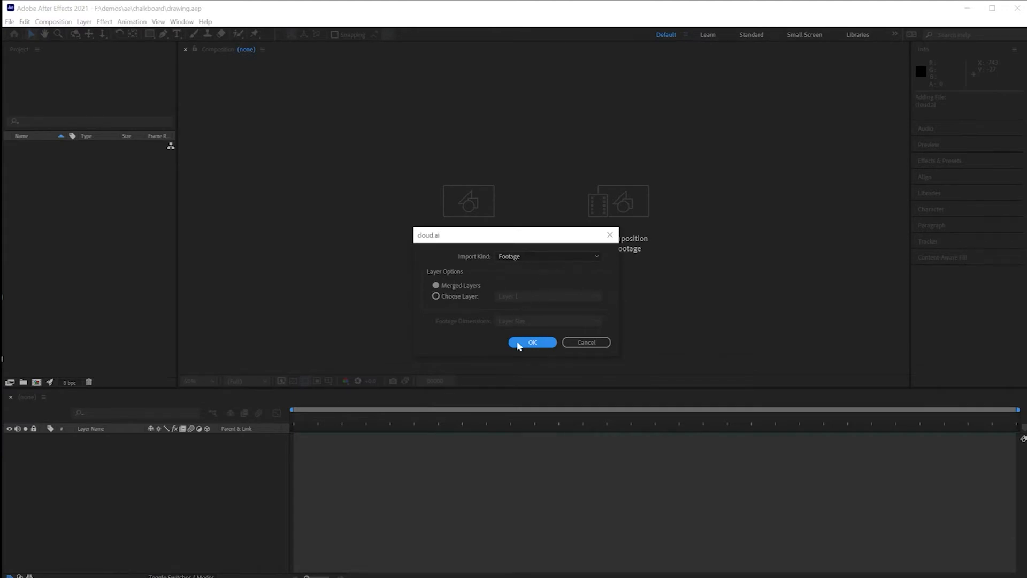
pyautogui.click(531, 344)
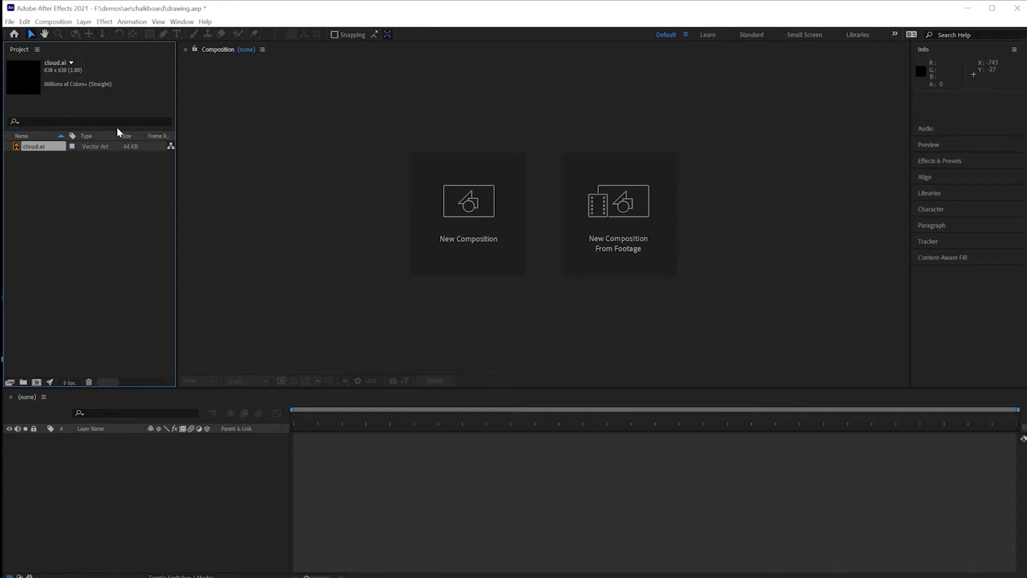
# Create a new composition named finalscene with the HDV 1080 29.97 preset
pyautogui.click(53, 21)
pyautogui.click(66, 34)
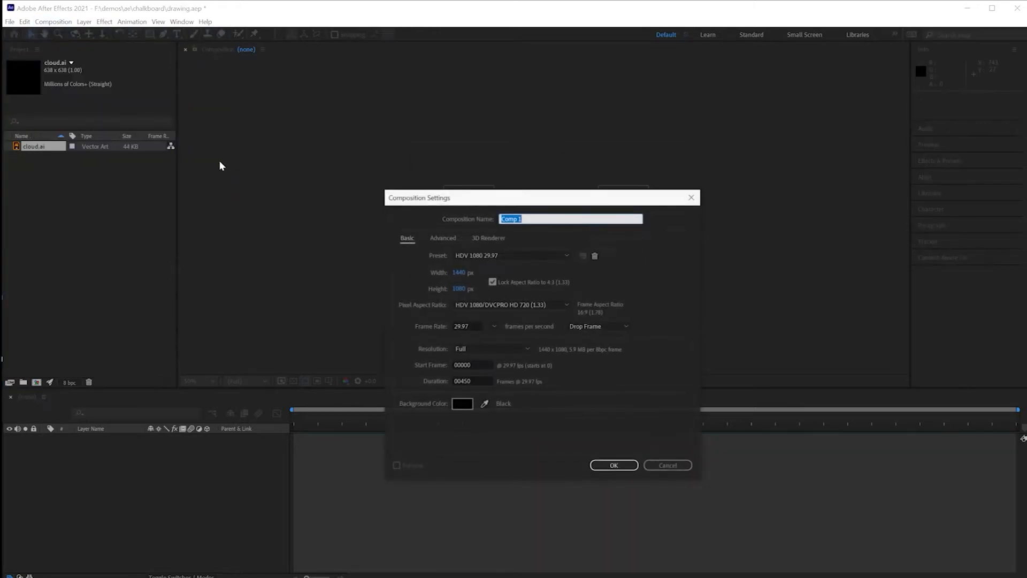
pyautogui.write('cene')
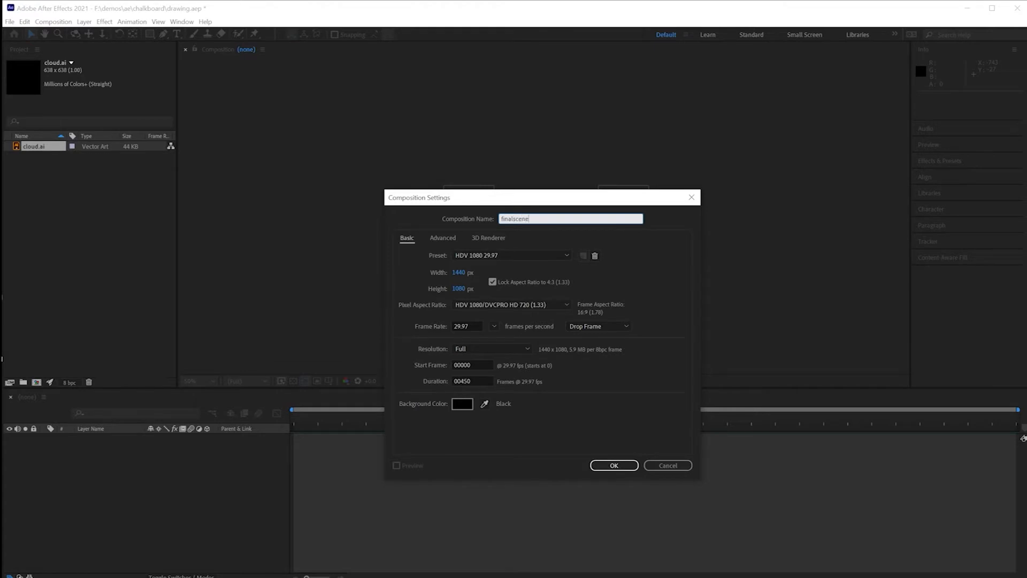
pyautogui.press('Return')
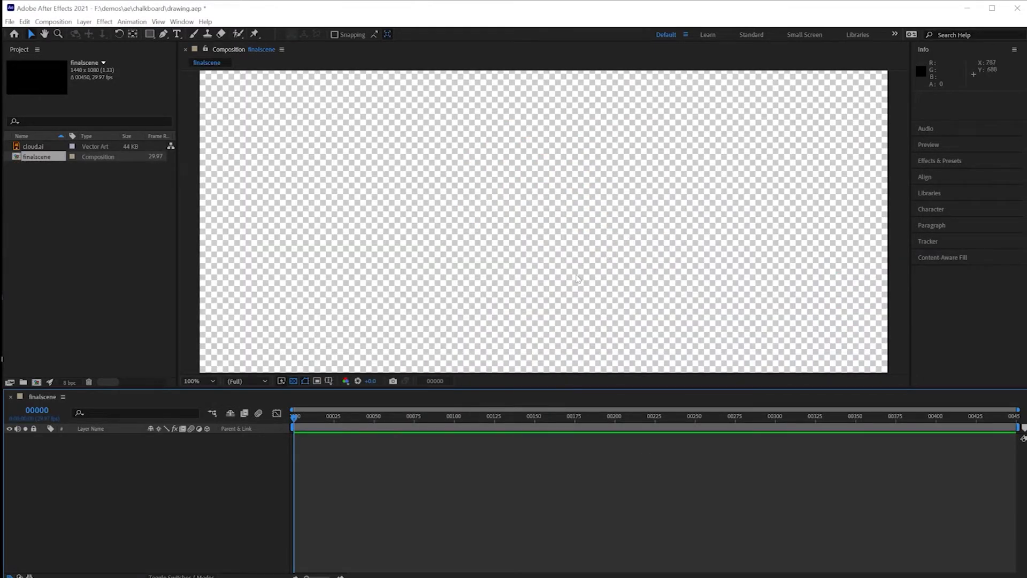
# Toggle the composition's transparency grid off and on to compare the black and transparent backgrounds
pyautogui.scroll(-2, 577, 278)
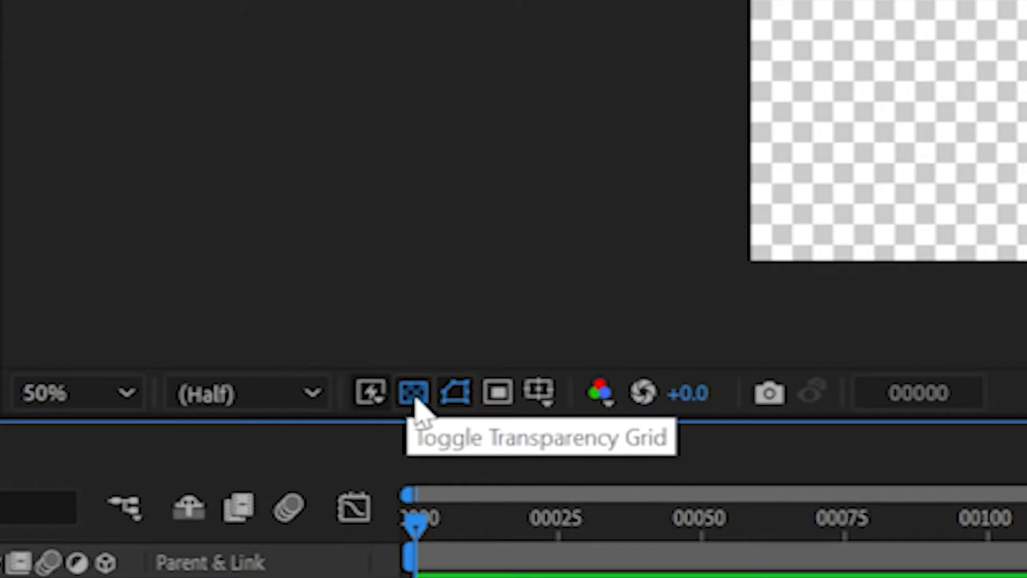
pyautogui.click(415, 396)
pyautogui.click(415, 396)
pyautogui.click(416, 397)
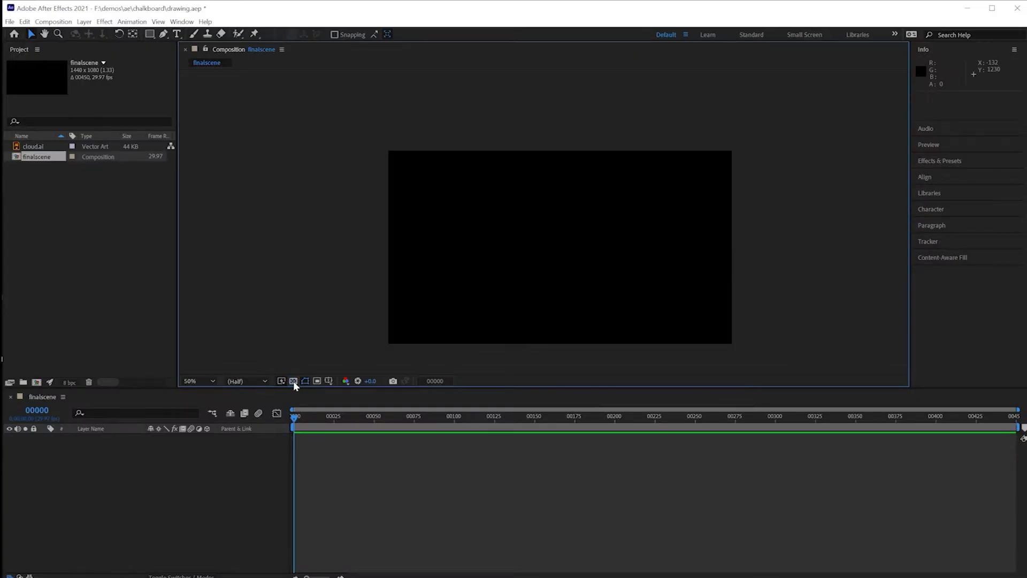
pyautogui.click(294, 381)
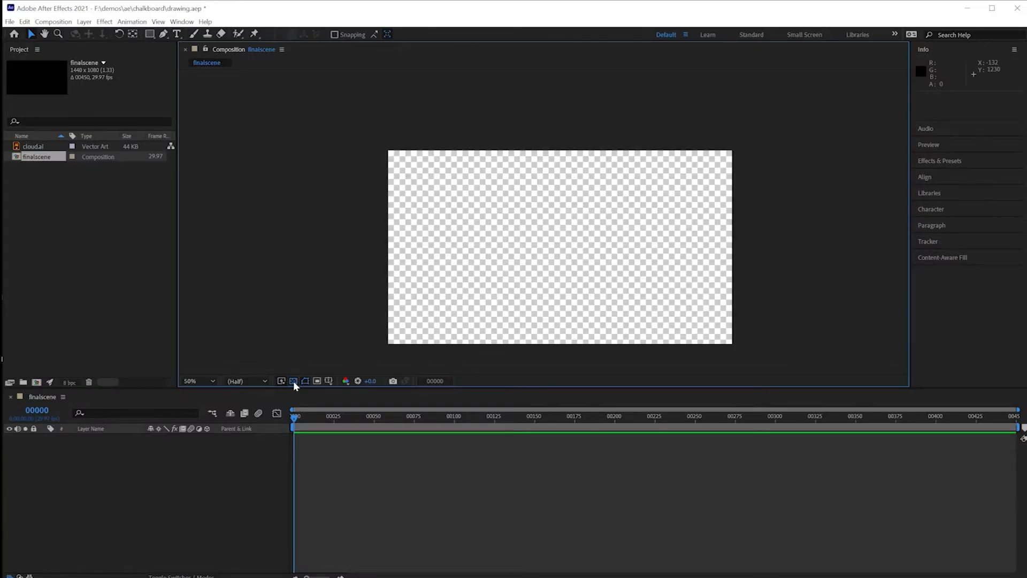
pyautogui.click(294, 381)
pyautogui.click(294, 381)
pyautogui.click(294, 382)
pyautogui.click(294, 381)
pyautogui.click(293, 381)
# Add cloud.ai as a layer in the finalscene composition and display it over the transparency grid
pyautogui.moveTo(31, 146); pyautogui.dragTo(63, 441)
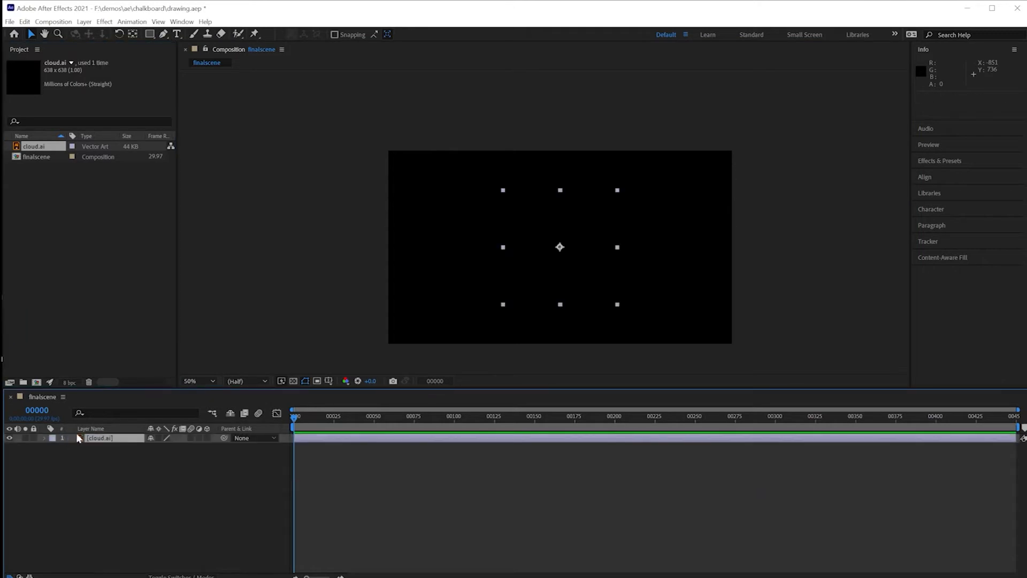
pyautogui.click(294, 382)
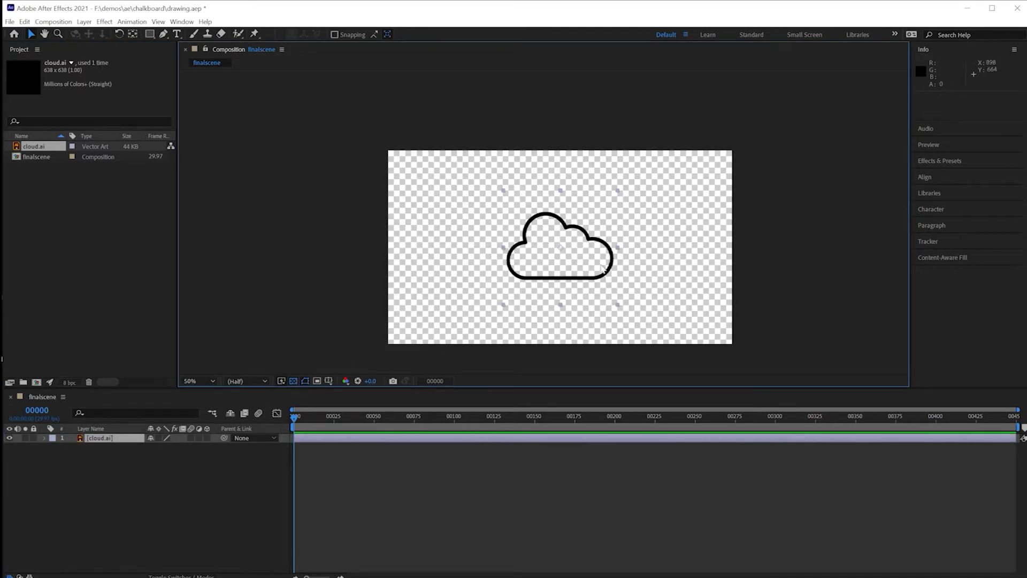
pyautogui.click(293, 381)
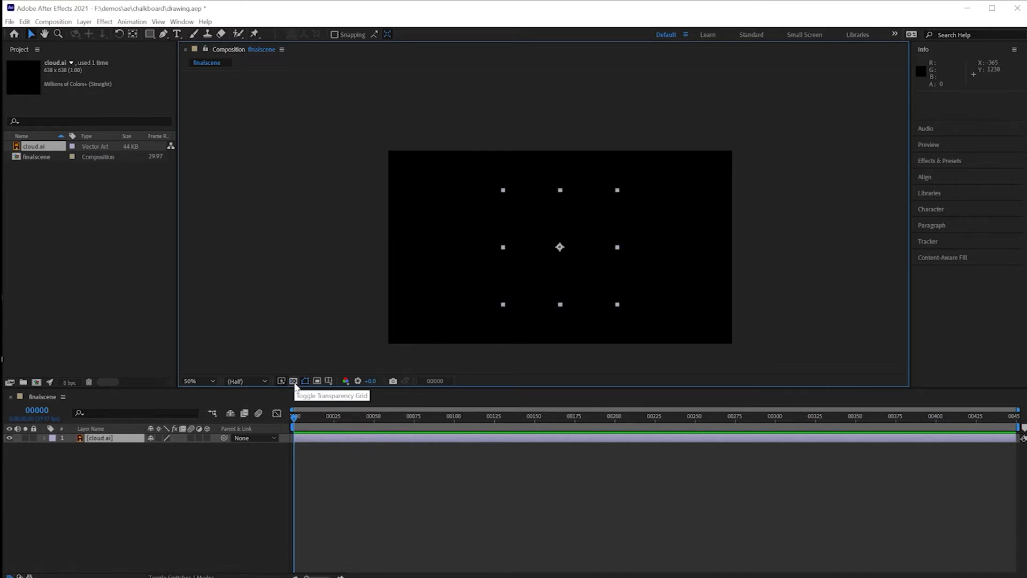
pyautogui.click(294, 381)
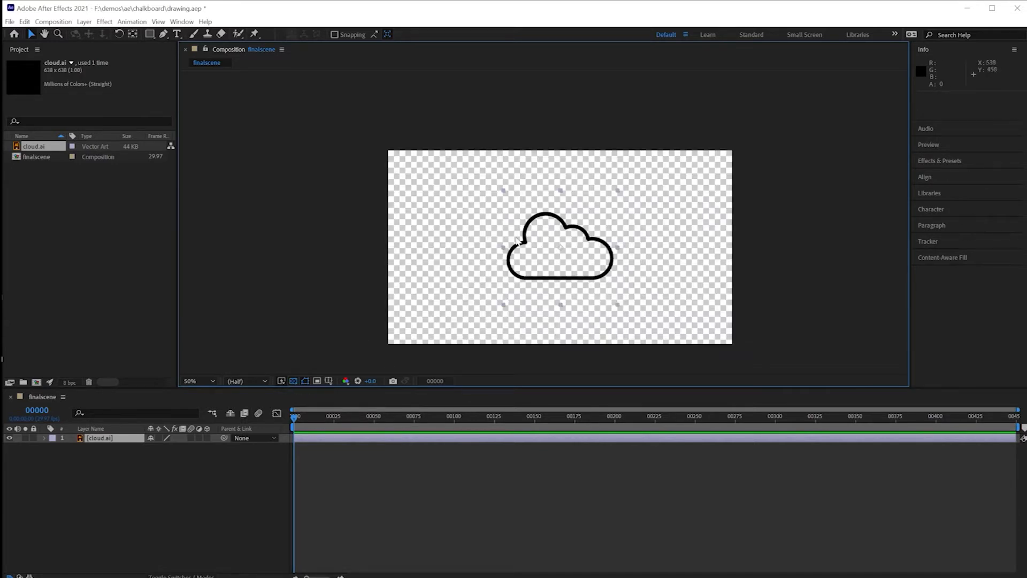
pyautogui.press('/')
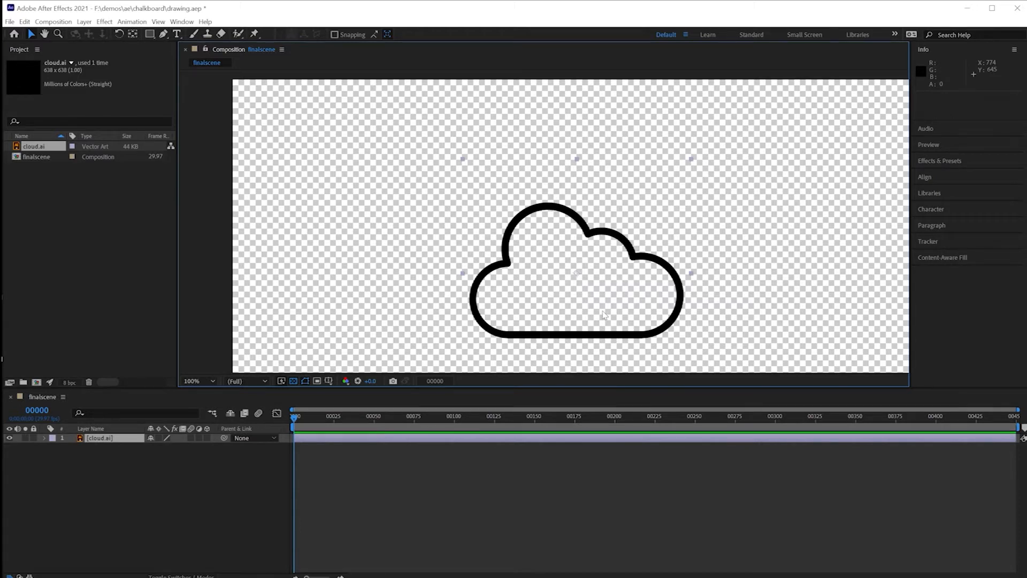
pyautogui.click(164, 34)
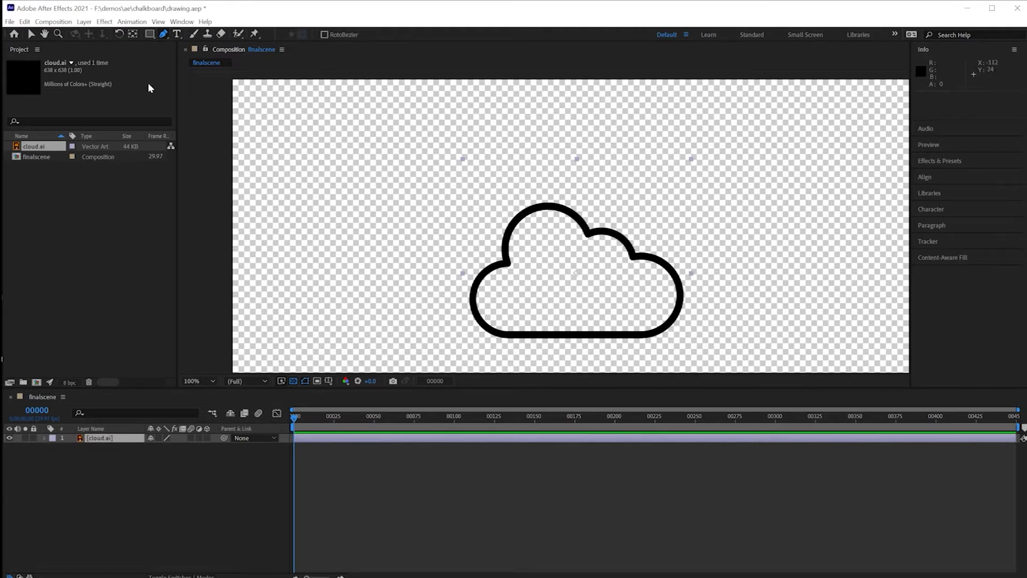
pyautogui.click(31, 35)
pyautogui.rightClick(98, 439)
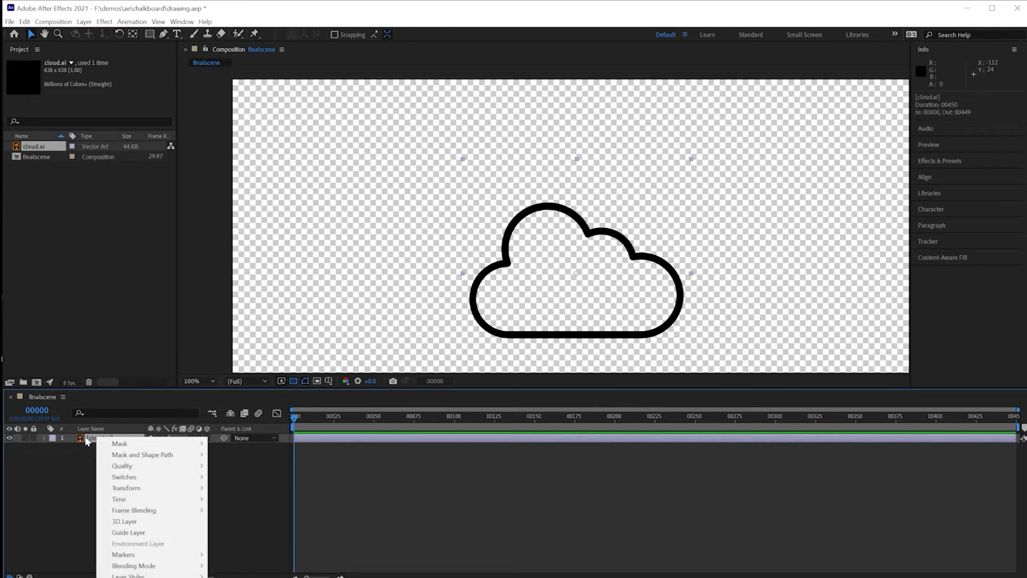
pyautogui.click(93, 440)
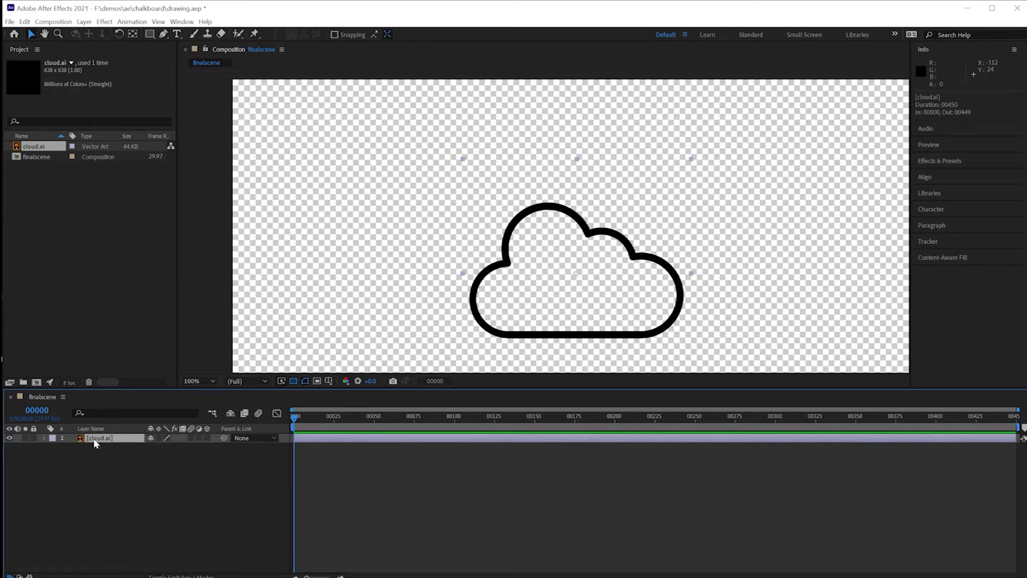
# Create shapes from the cloud.ai vector layer and delete the original cloud.ai layer from the composition
pyautogui.click(84, 21)
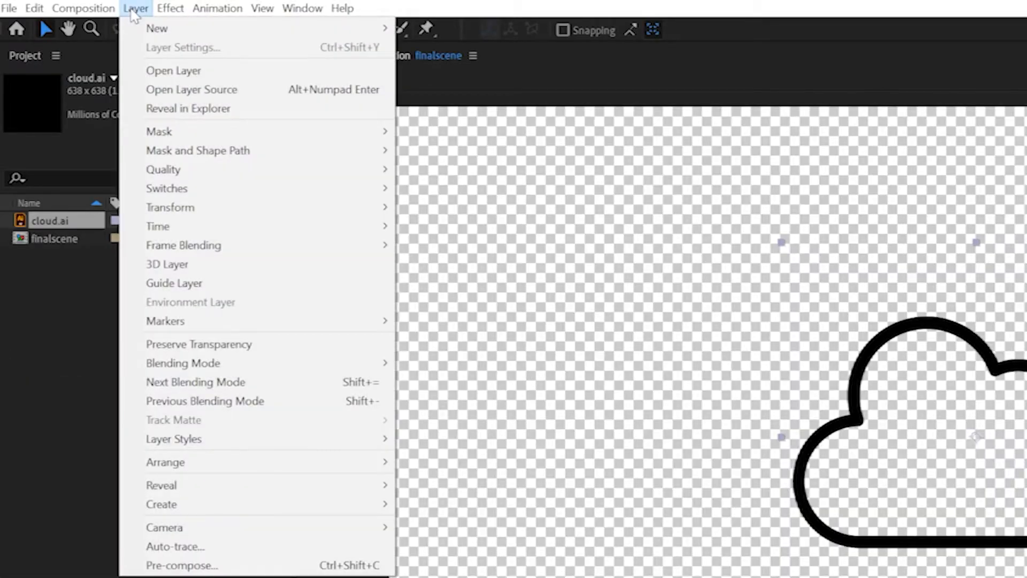
pyautogui.moveTo(141, 315)
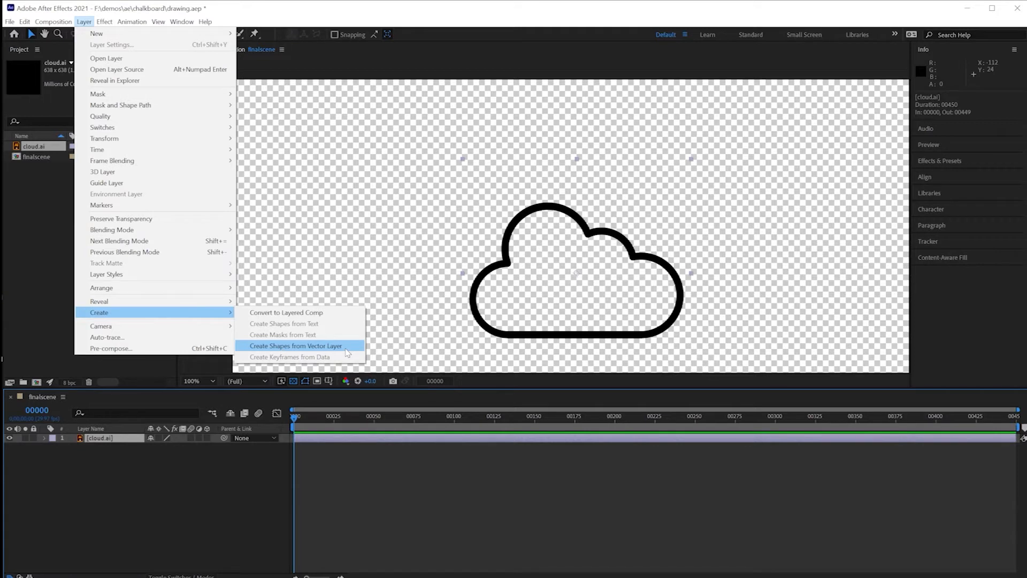
pyautogui.click(342, 348)
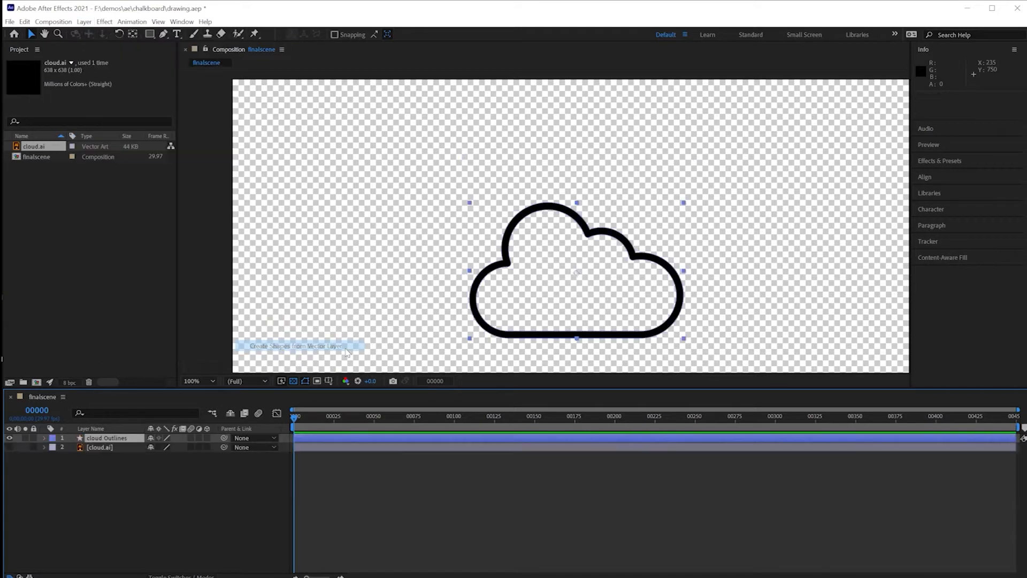
pyautogui.click(97, 448)
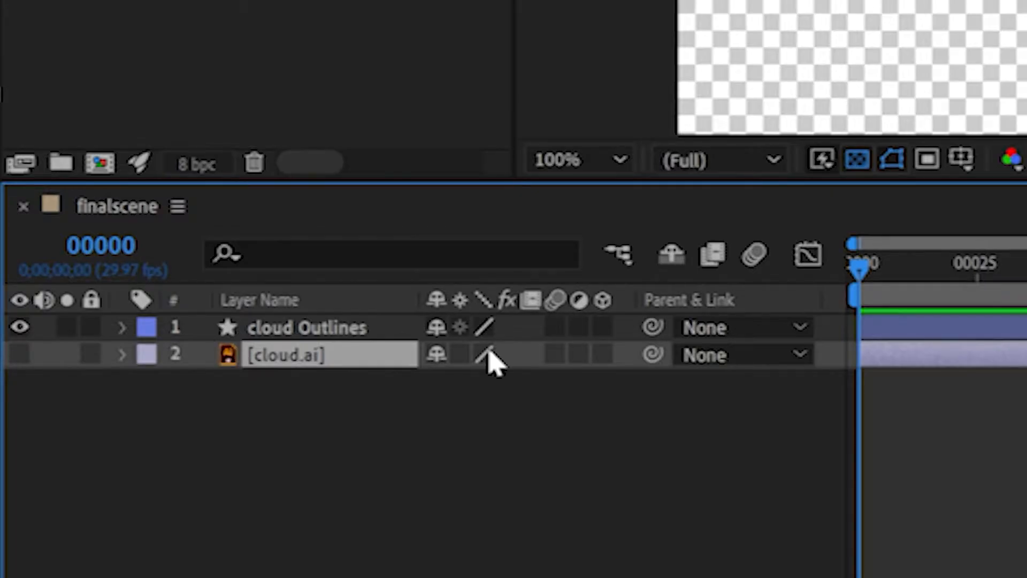
pyautogui.press('Delete')
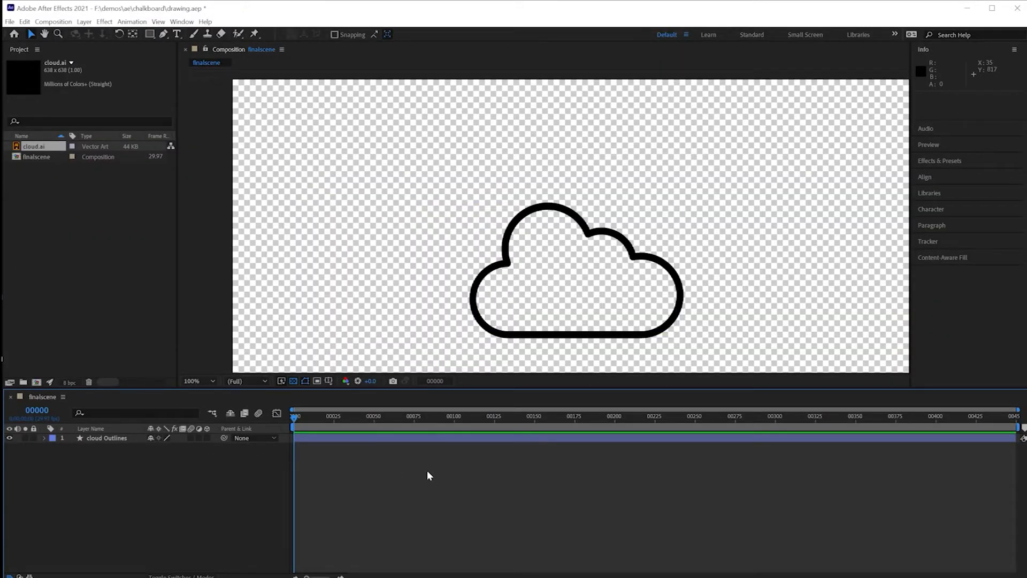
# Expand the contents of the cloud Outlines layer down to Group 1 and delete Fill 1
pyautogui.click(69, 436)
pyautogui.click(44, 438)
pyautogui.click(53, 448)
pyautogui.click(60, 456)
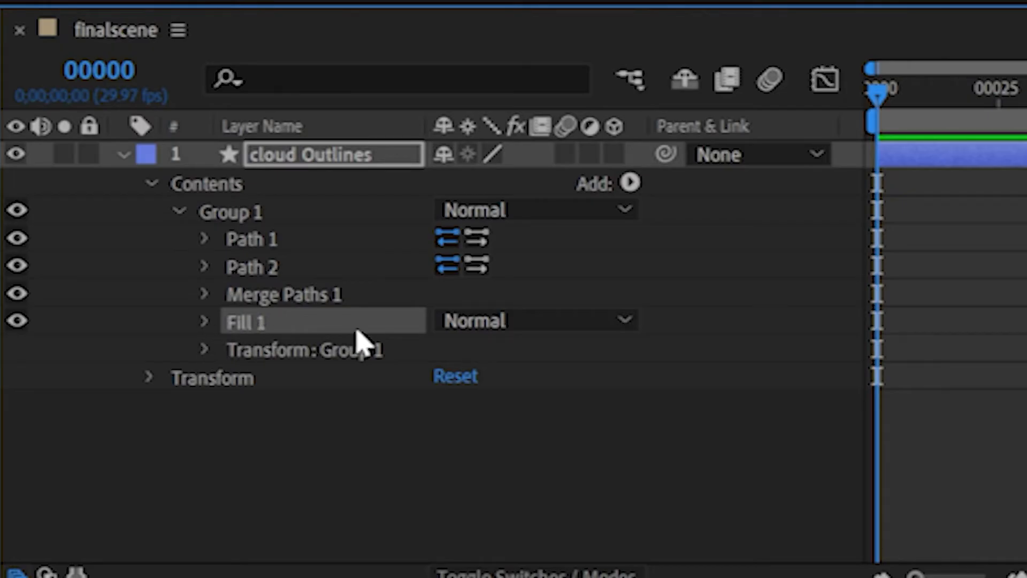
pyautogui.press('Delete')
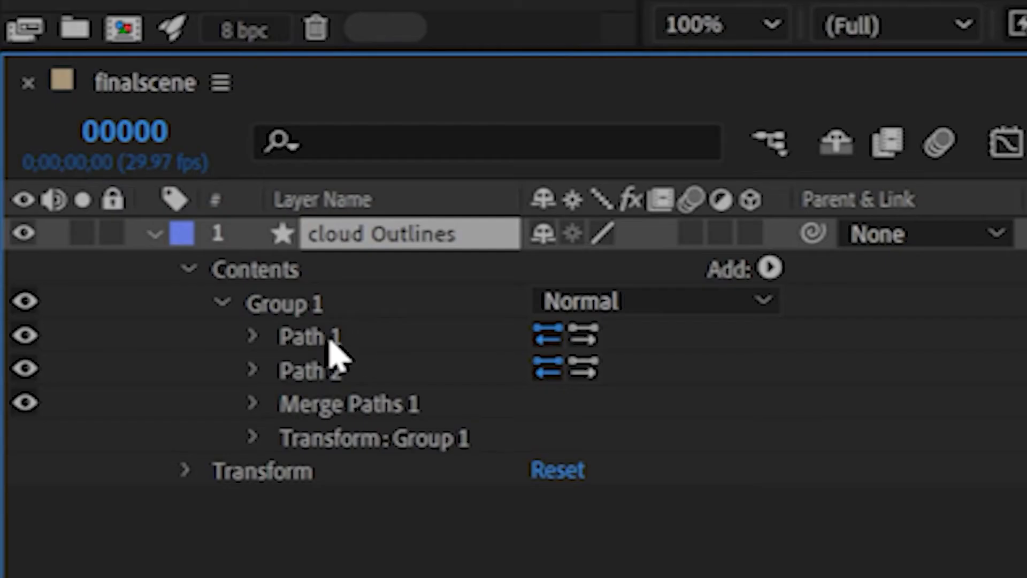
# Compare the two cloud paths in Group 1 and delete the inner outline, Path 1
pyautogui.click(93, 466)
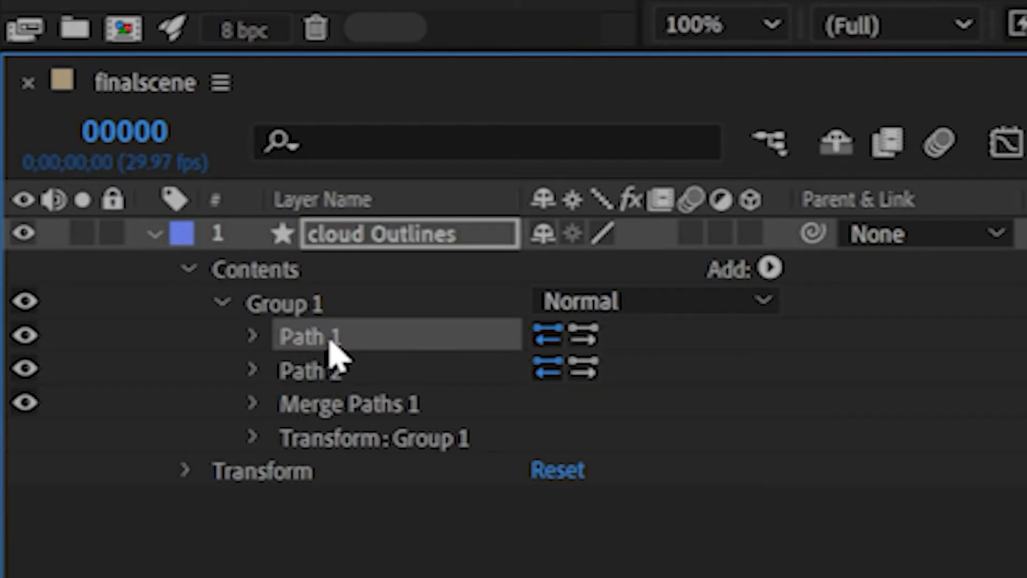
pyautogui.click(323, 377)
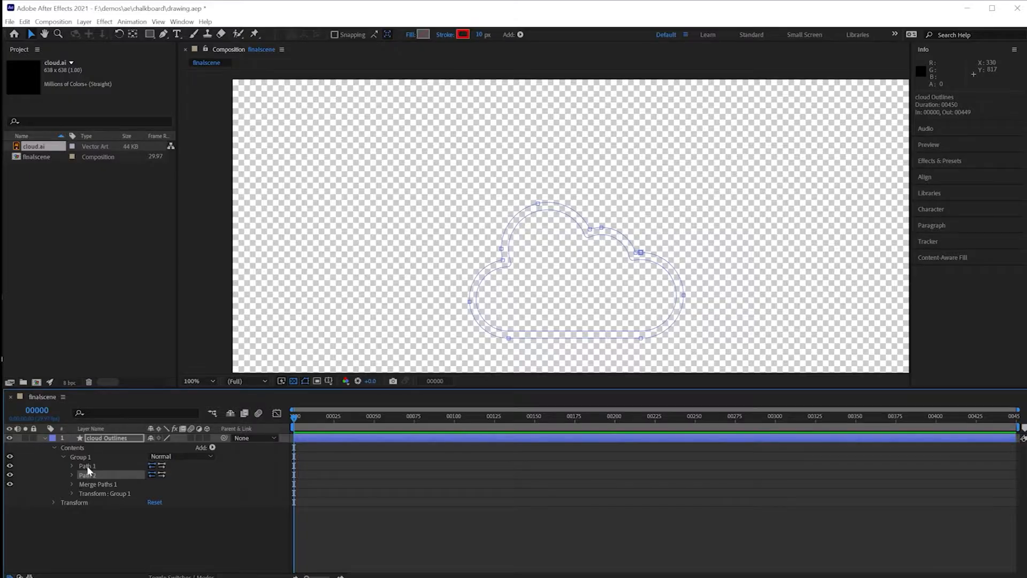
pyautogui.click(315, 343)
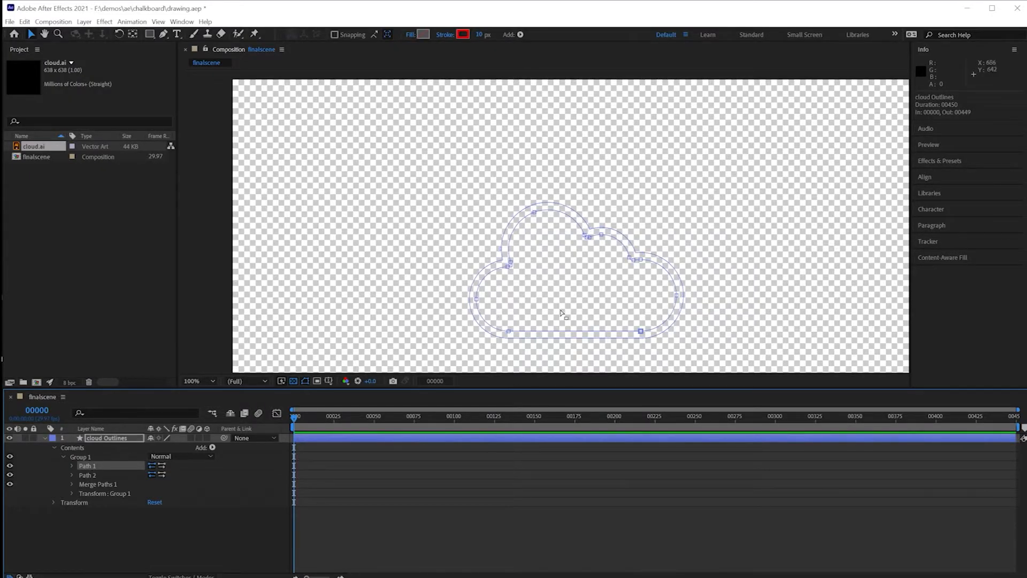
pyautogui.press('Delete')
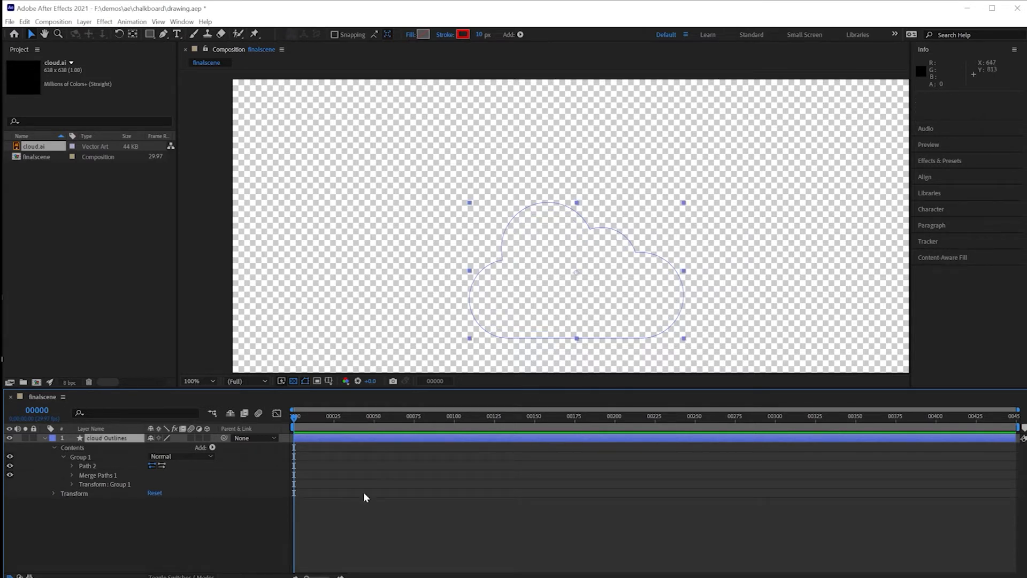
pyautogui.click(211, 530)
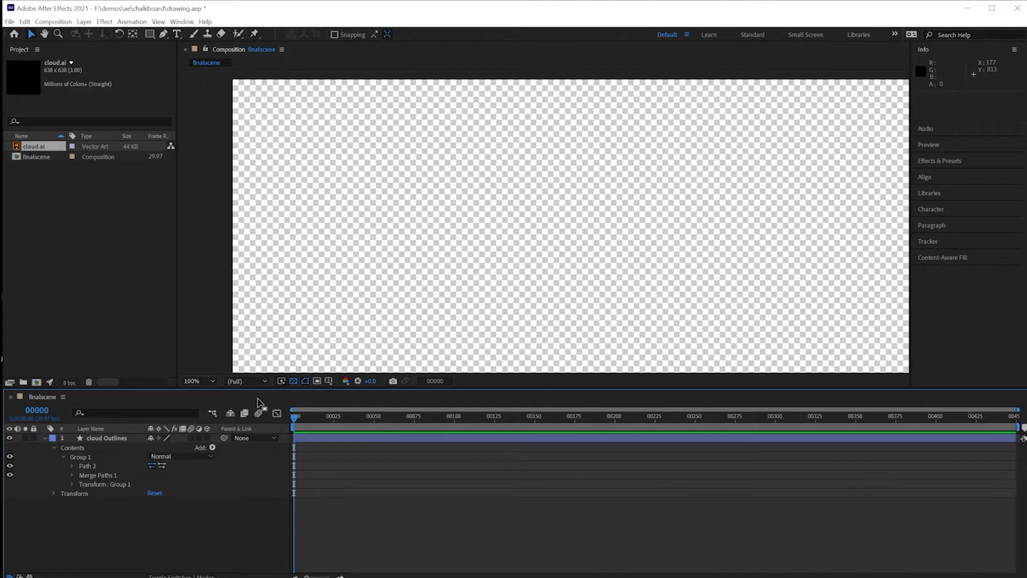
# Deselect the cloud layer and draw a small sample rectangle with the Rectangle tool near the composition's upper-left corner
pyautogui.click(80, 457)
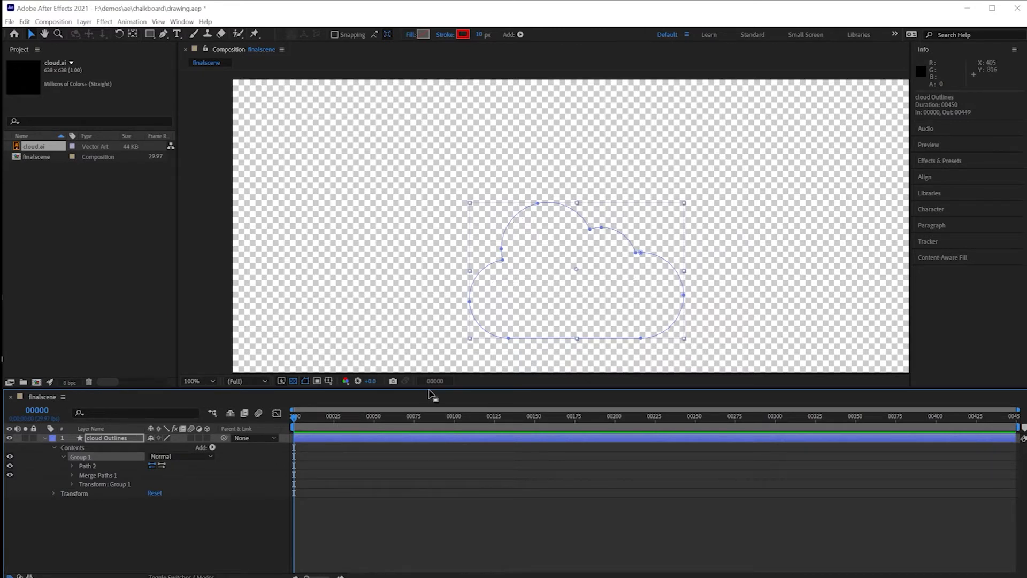
pyautogui.click(83, 511)
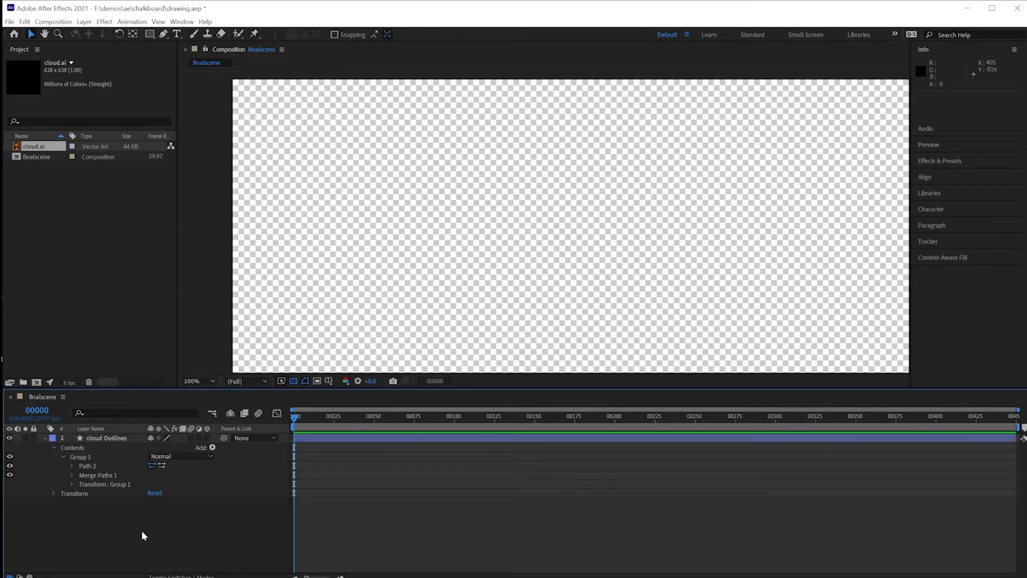
pyautogui.click(149, 35)
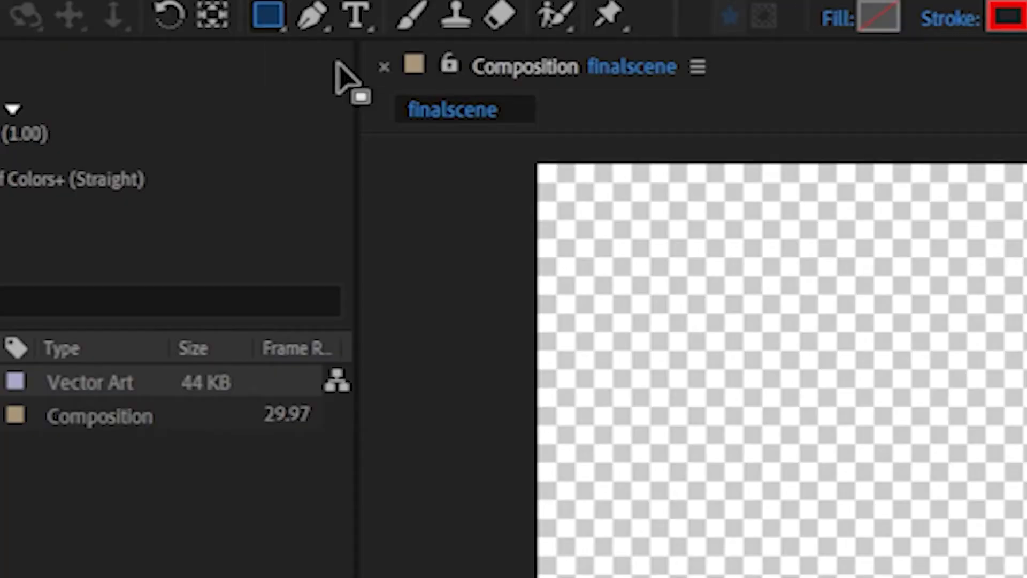
pyautogui.moveTo(279, 90); pyautogui.dragTo(291, 108)
pyautogui.moveTo(740, 267); pyautogui.dragTo(878, 330)
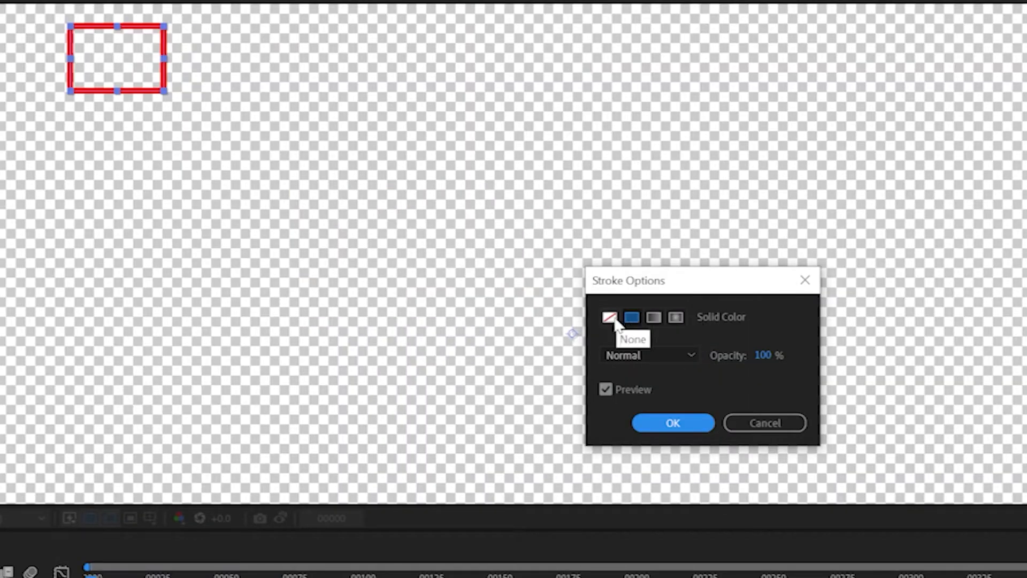
# Try the None stroke type on the sample rectangle, restore Solid Color, and keep the Normal blend mode
pyautogui.click(610, 317)
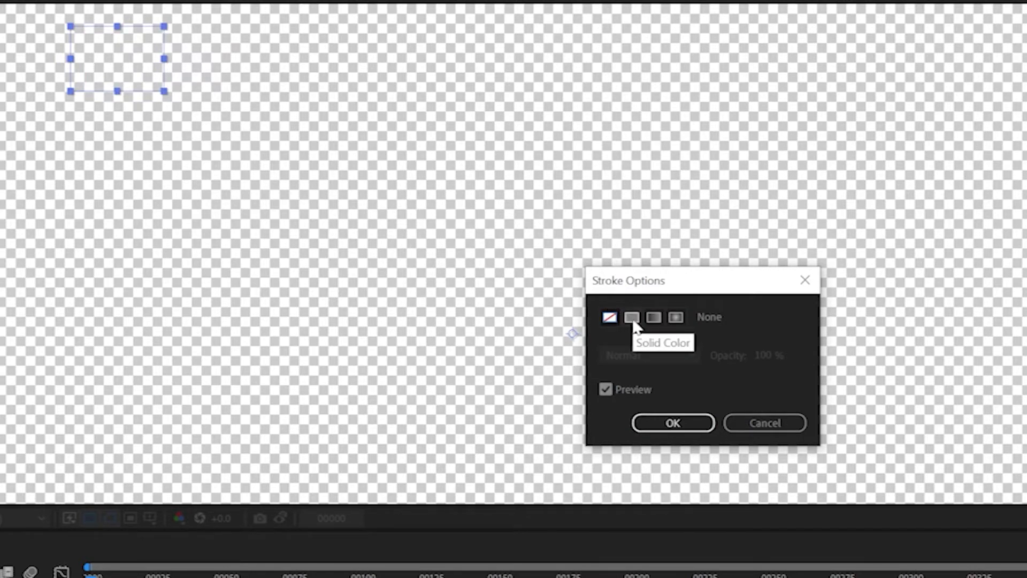
pyautogui.click(632, 319)
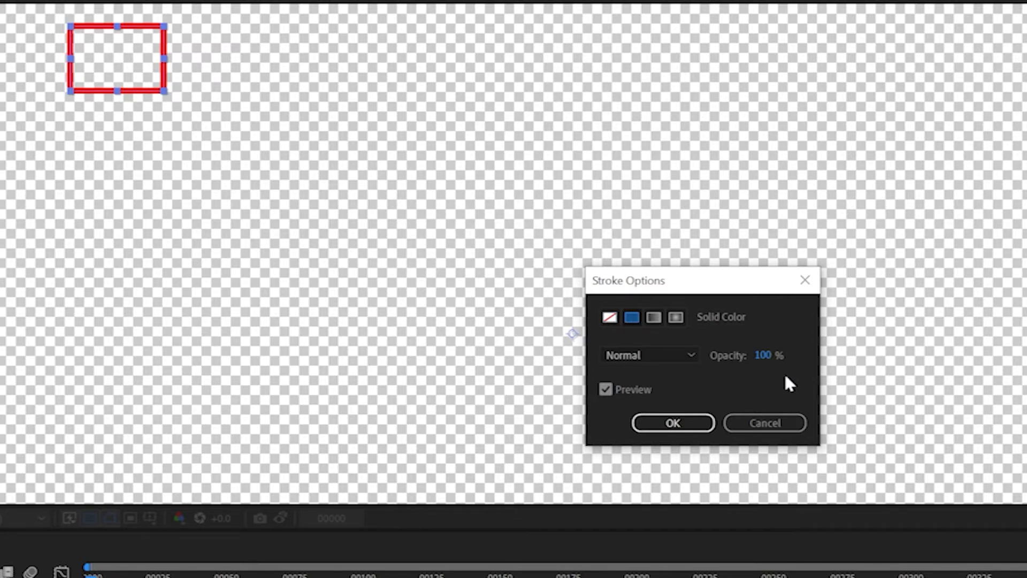
pyautogui.click(643, 355)
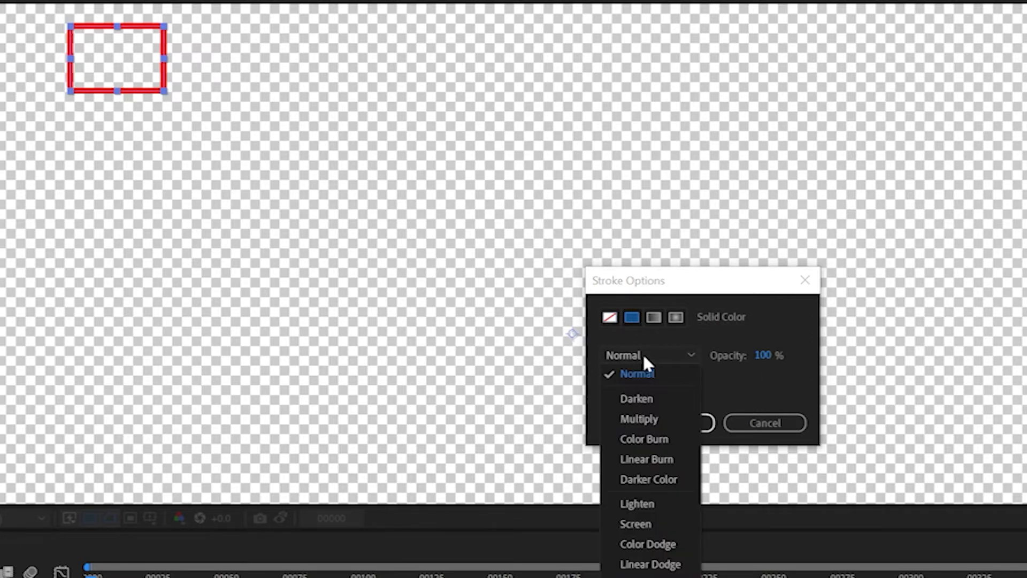
pyautogui.click(761, 367)
pyautogui.click(690, 423)
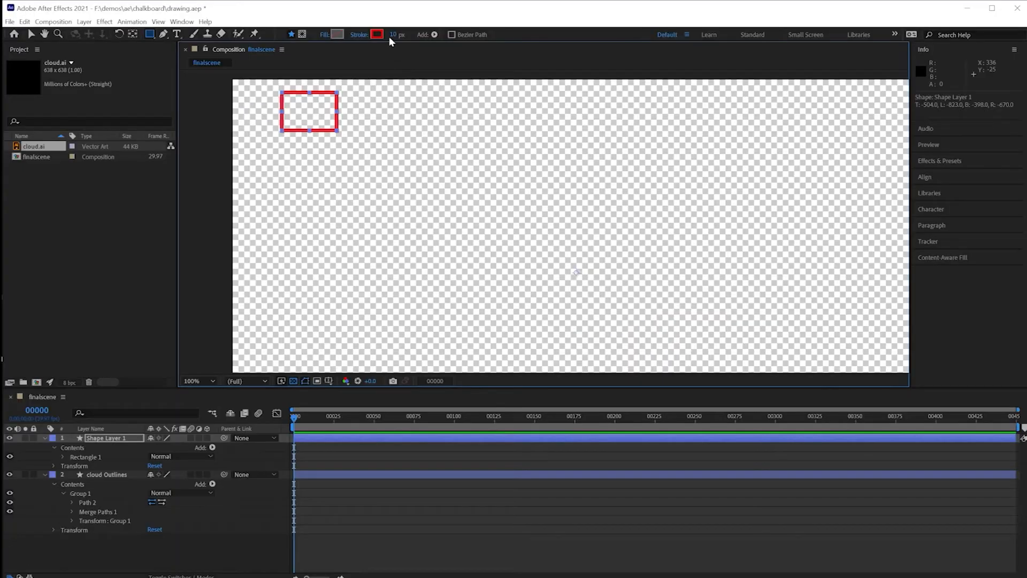
# Try a 5 px stroke width on the sample rectangle, set it to 20 px, and shift the rectangle slightly downward
pyautogui.click(391, 35)
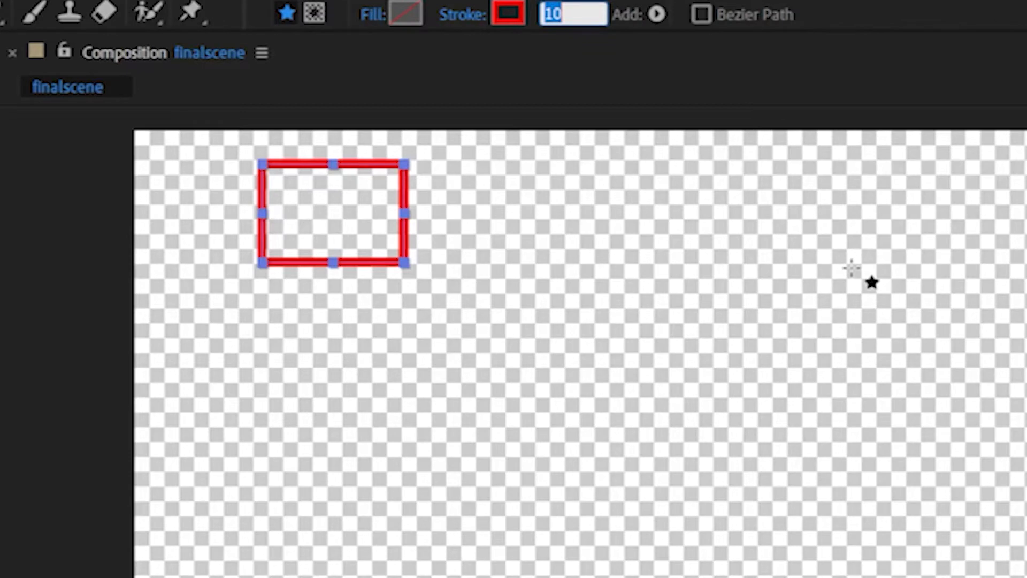
pyautogui.write('5')
pyautogui.press('Return')
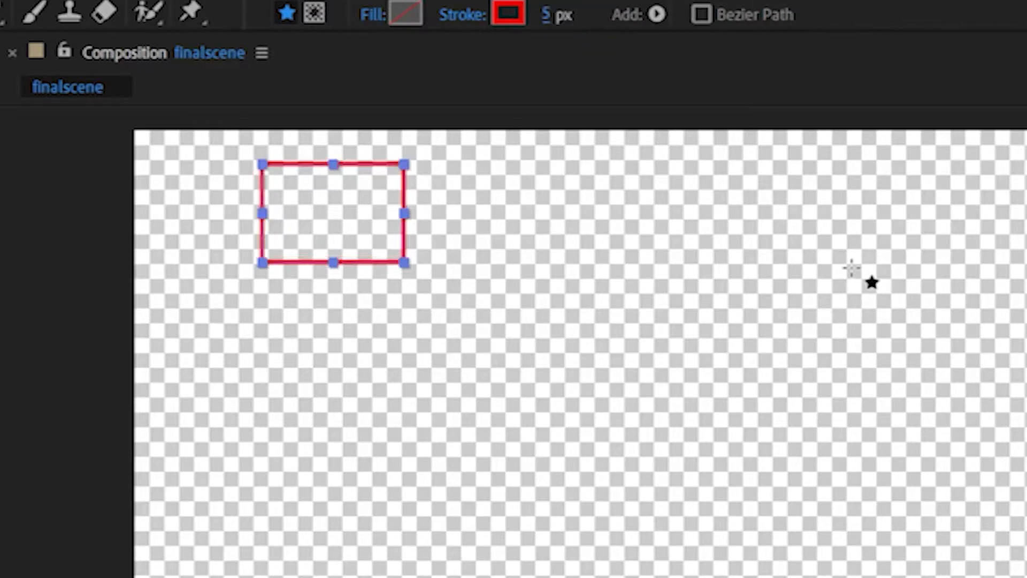
pyautogui.click(545, 24)
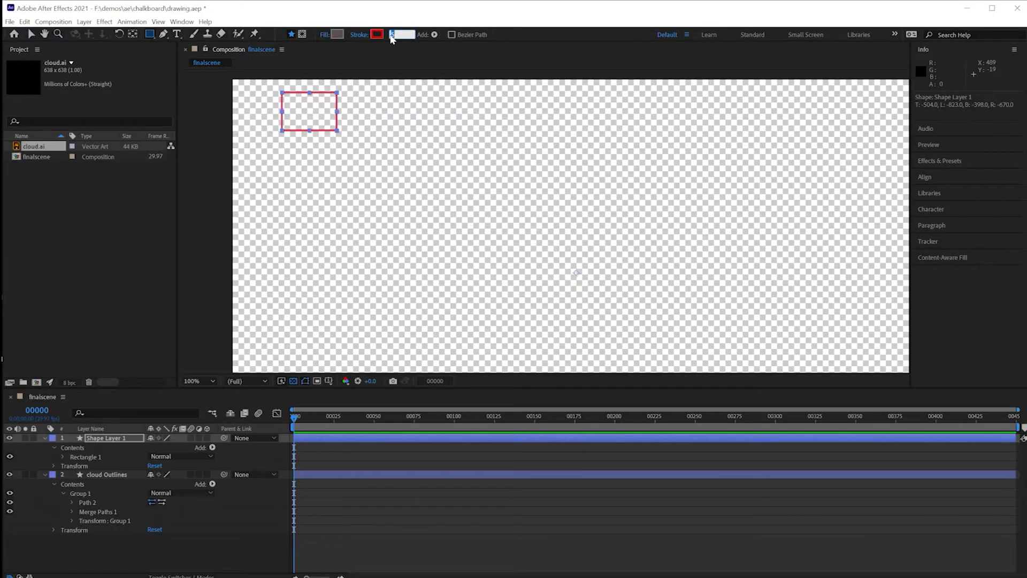
pyautogui.write('20')
pyautogui.press('Return')
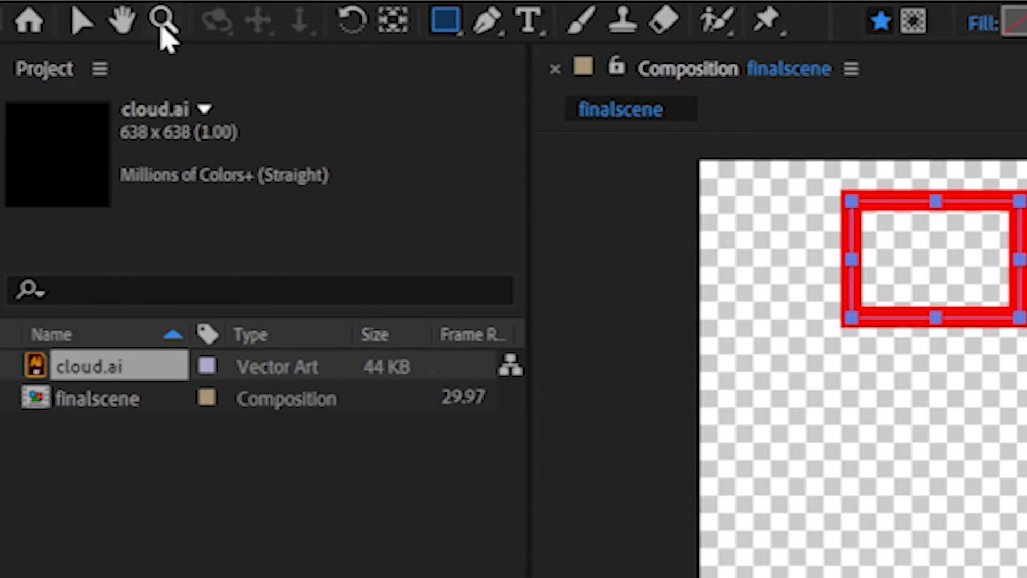
pyautogui.click(82, 24)
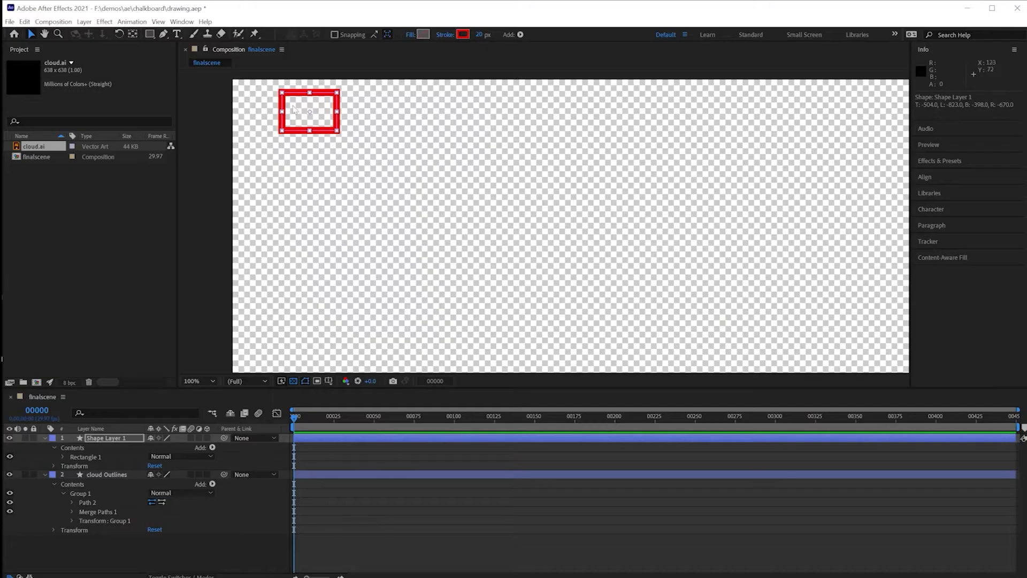
pyautogui.moveTo(282, 99); pyautogui.dragTo(278, 112)
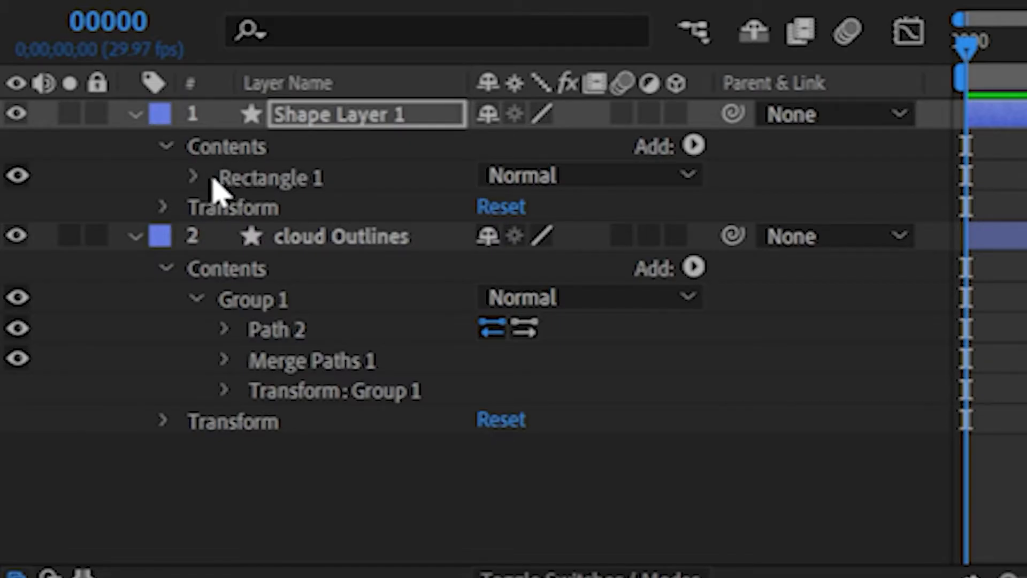
# Copy Stroke 1 from Rectangle 1 in Shape Layer 1 into the Contents of the cloud Outlines layer
pyautogui.click(193, 179)
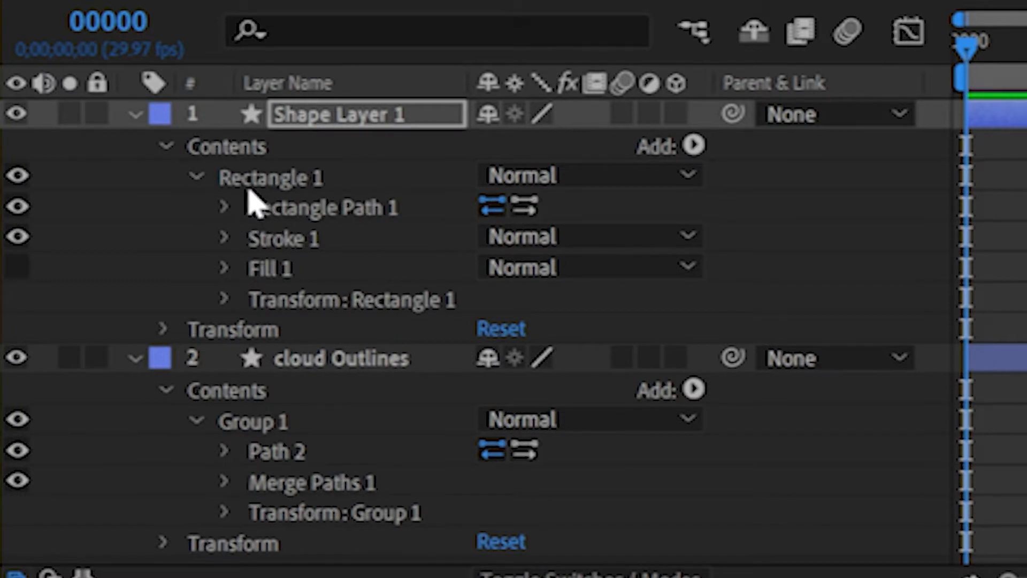
pyautogui.click(289, 241)
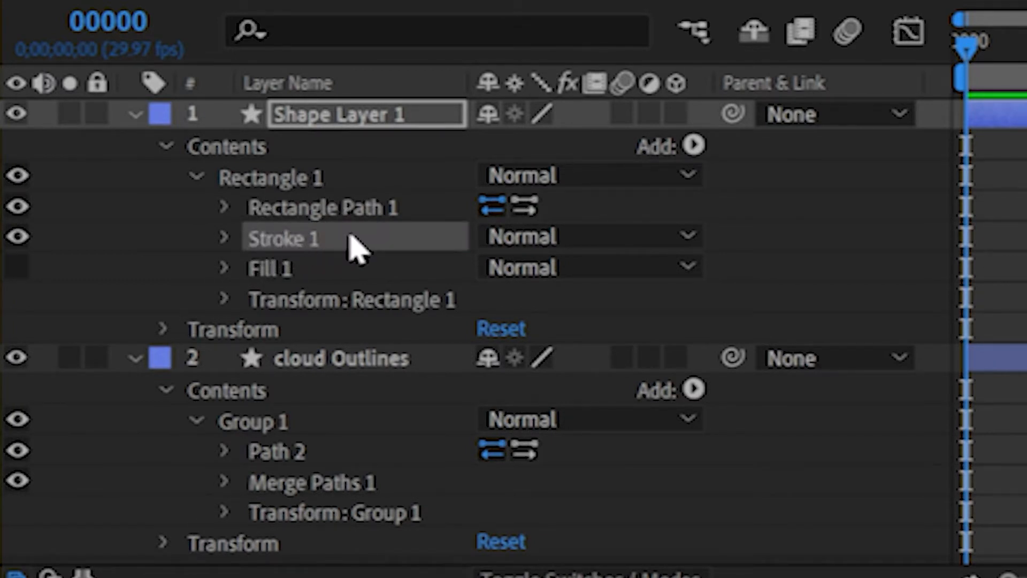
pyautogui.click(533, 217)
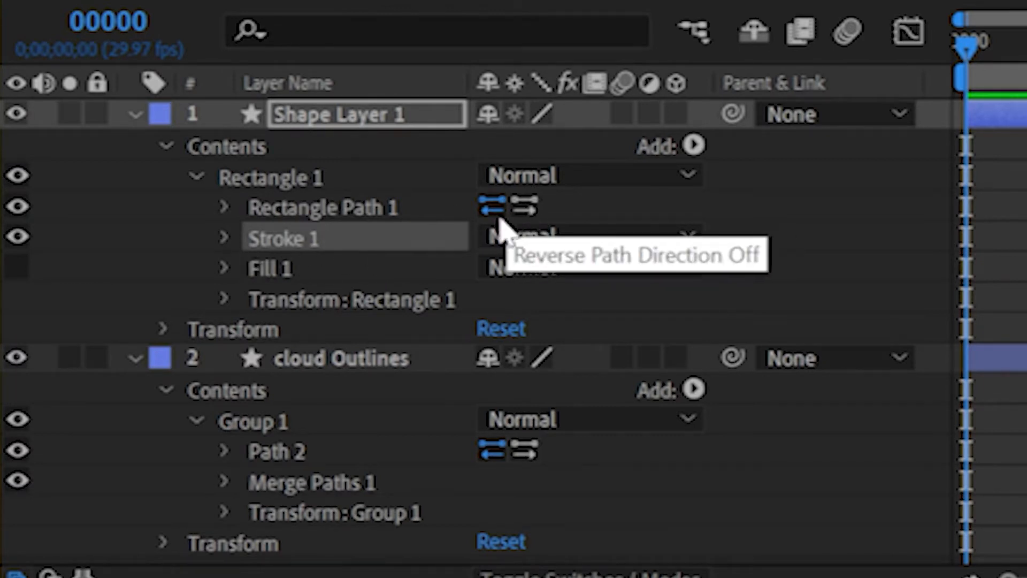
pyautogui.click(299, 376)
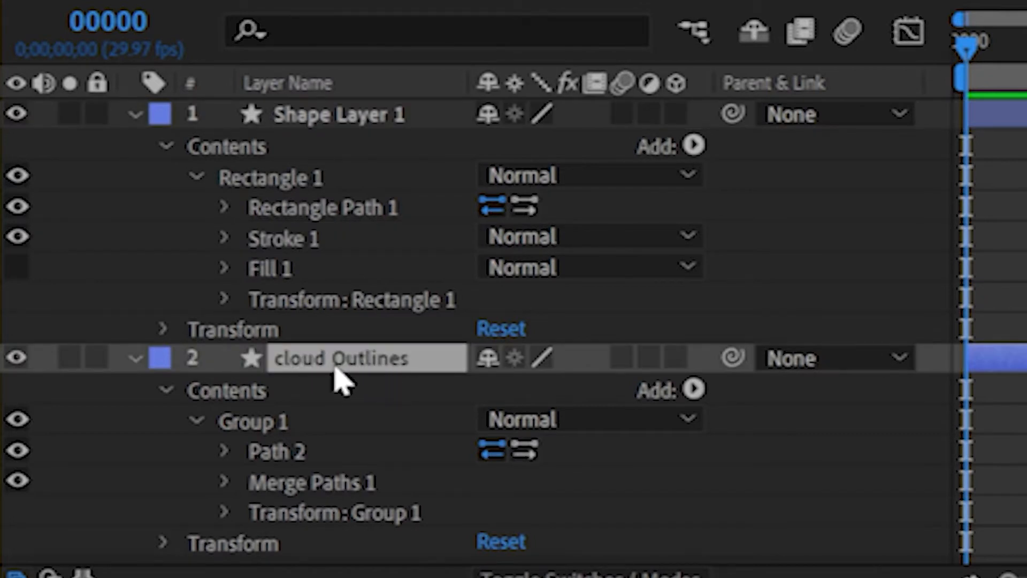
pyautogui.click(236, 390)
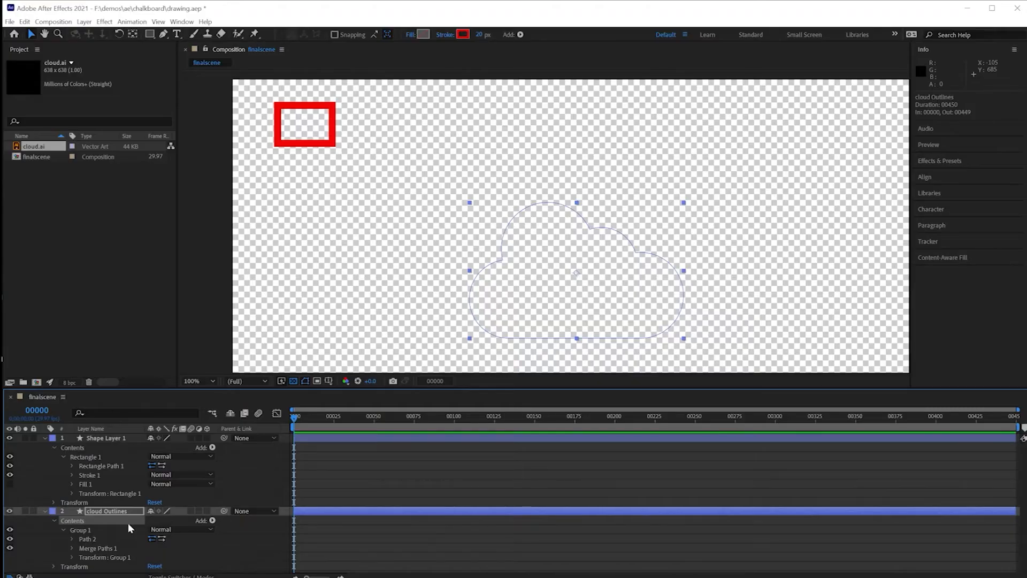
pyautogui.hotkey('ctrl', 'v')
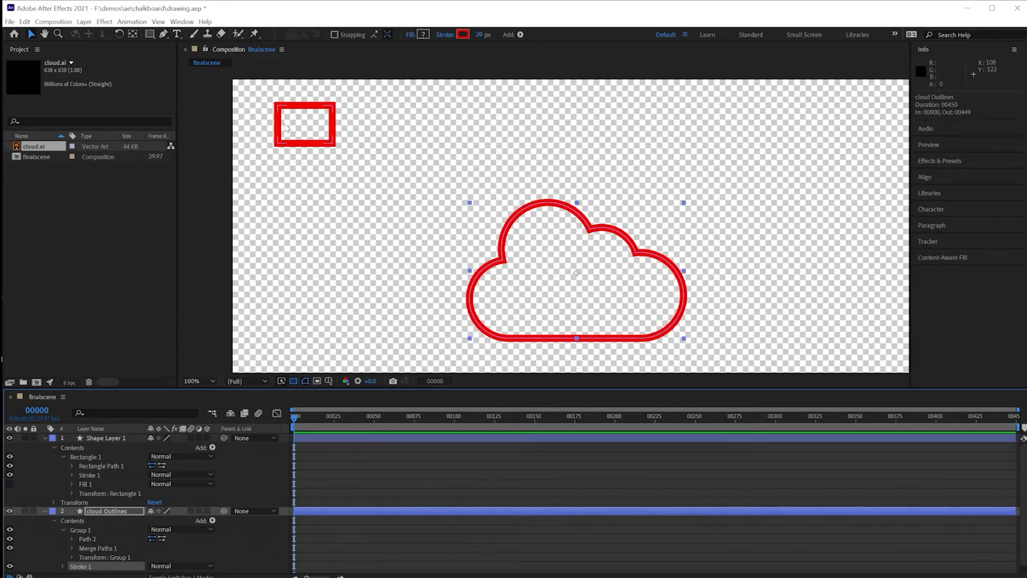
# Delete Shape Layer 1 with the sample rectangle and turn off the composition's transparency grid
pyautogui.click(293, 144)
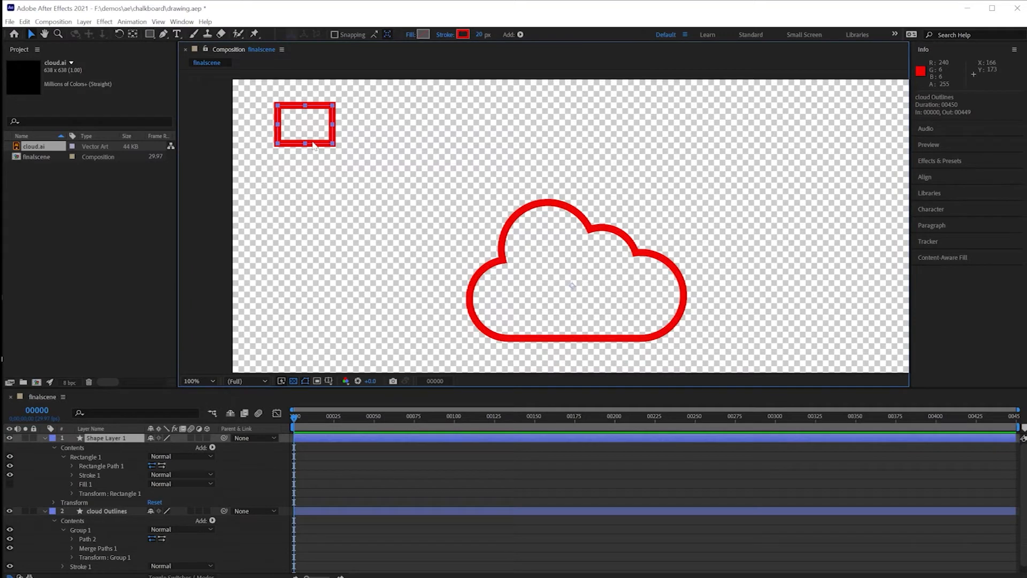
pyautogui.press('Delete')
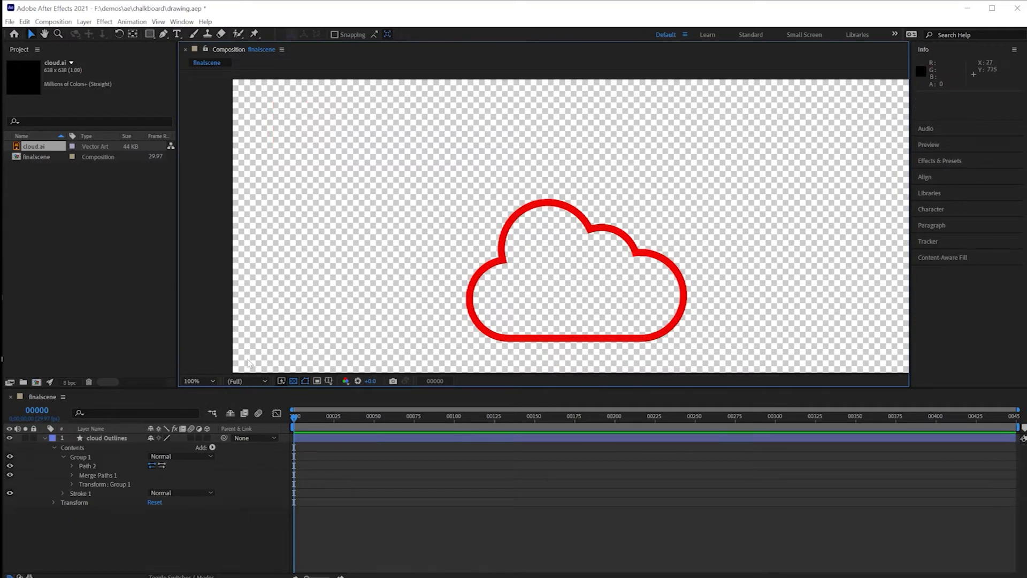
pyautogui.click(296, 423)
pyautogui.click(294, 381)
pyautogui.scroll(-2, 523, 301)
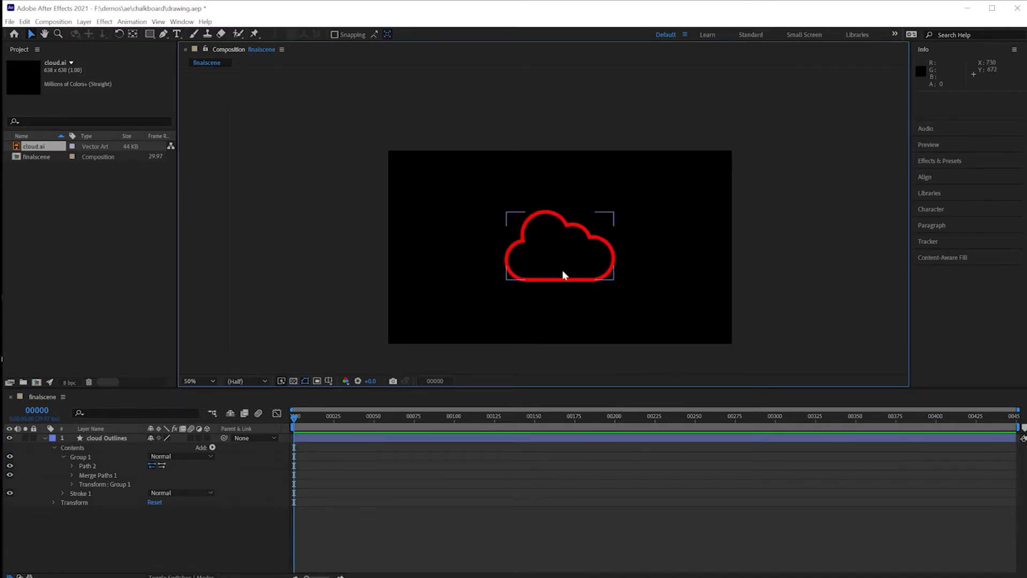
# Set the color of Stroke 1 on the cloud Outlines layer to white (FFFFFF)
pyautogui.click(64, 492)
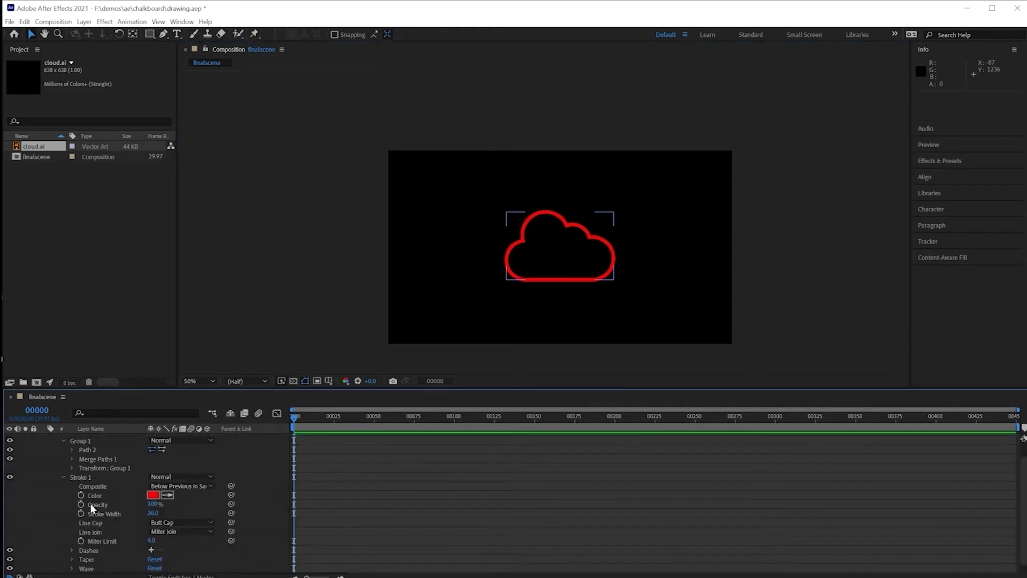
pyautogui.click(153, 495)
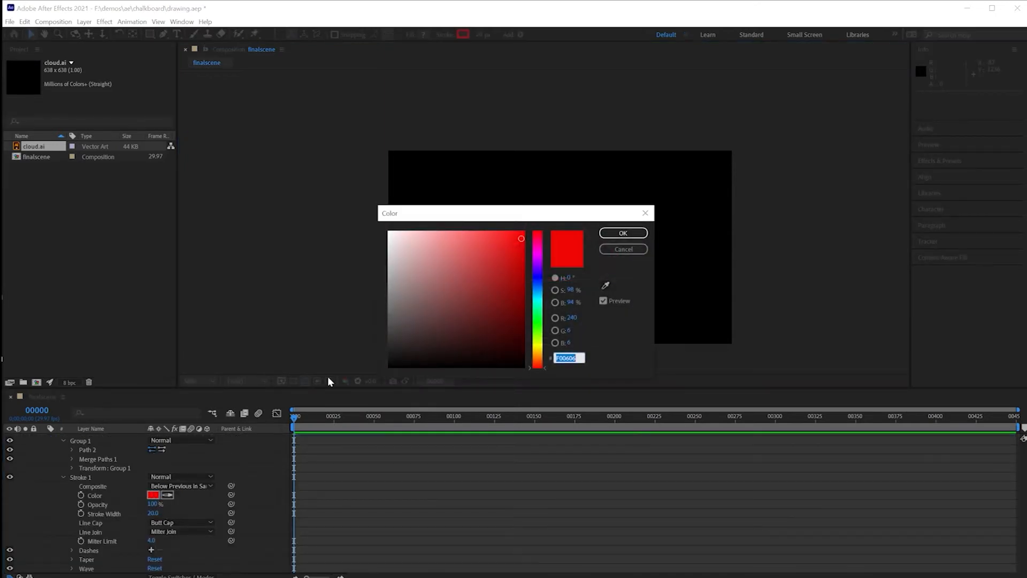
pyautogui.moveTo(521, 259); pyautogui.dragTo(345, 209)
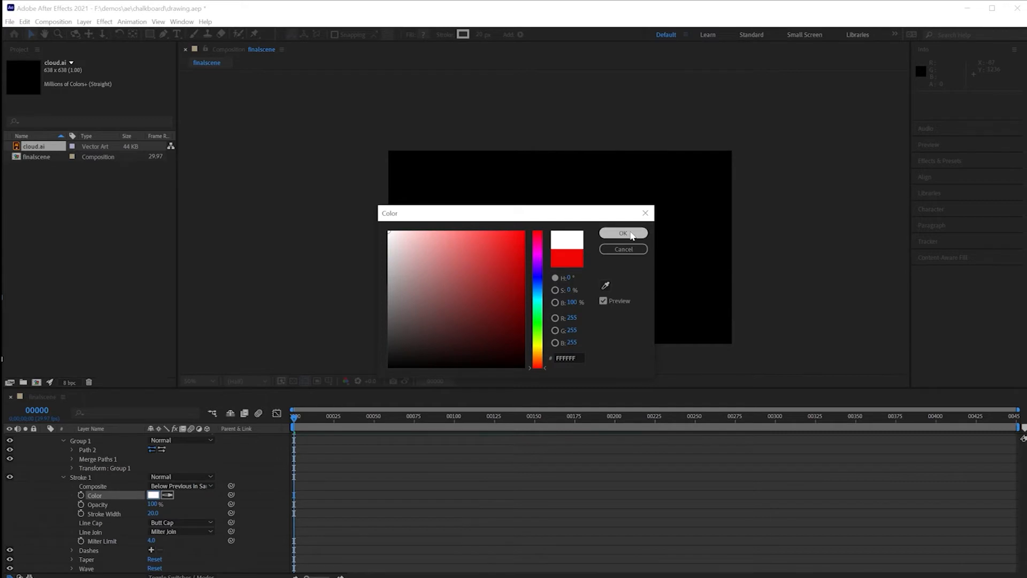
pyautogui.click(624, 233)
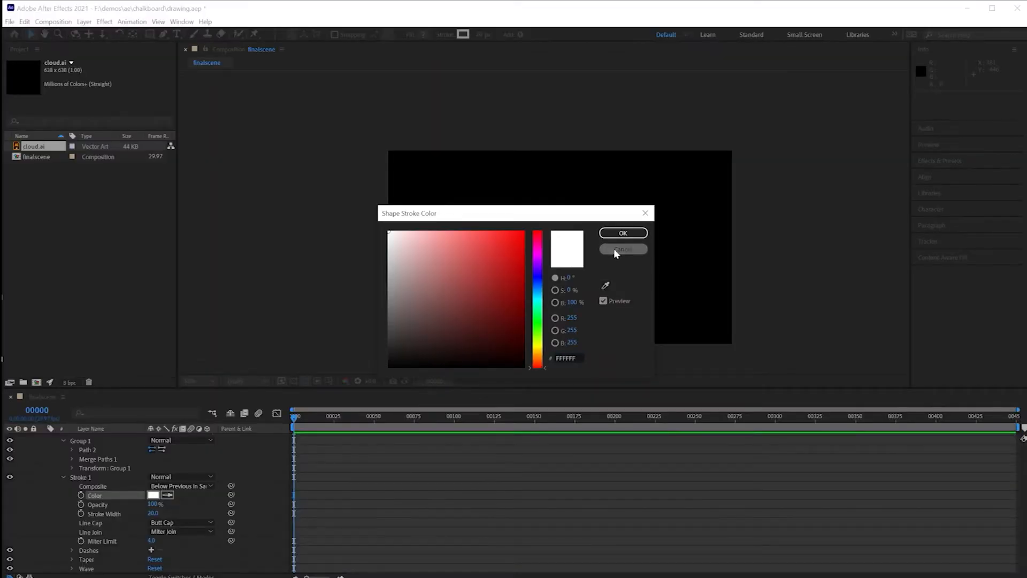
pyautogui.click(615, 248)
pyautogui.moveTo(297, 418)
pyautogui.mouseDown()
pyautogui.moveTo(345, 419)
pyautogui.moveTo(294, 419)
pyautogui.mouseUp()
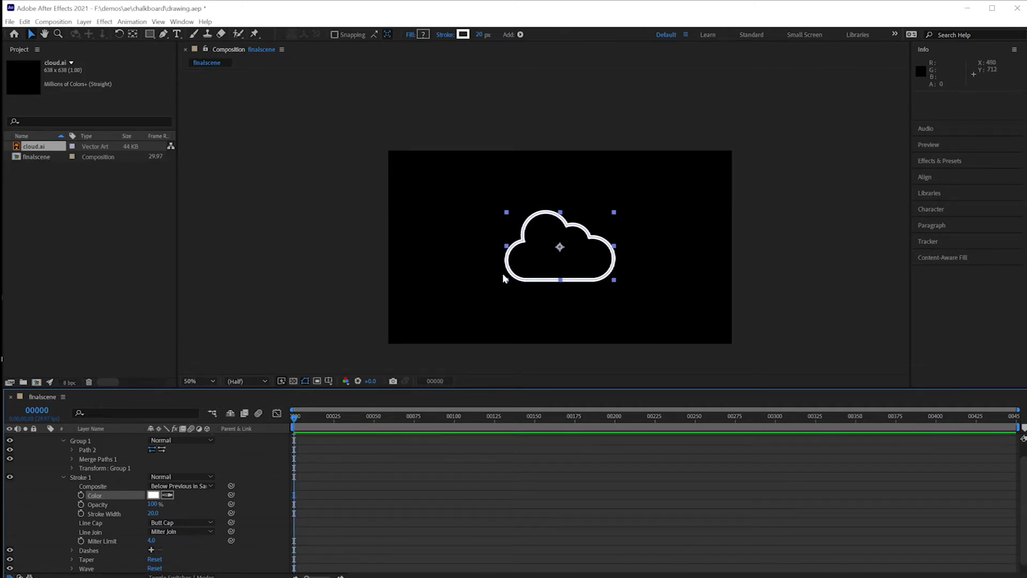
# Add Trim Paths to Group 1 of the cloud Outlines layer, with Path 2 selected
pyautogui.scroll(1, 118, 459)
pyautogui.click(86, 457)
pyautogui.click(87, 465)
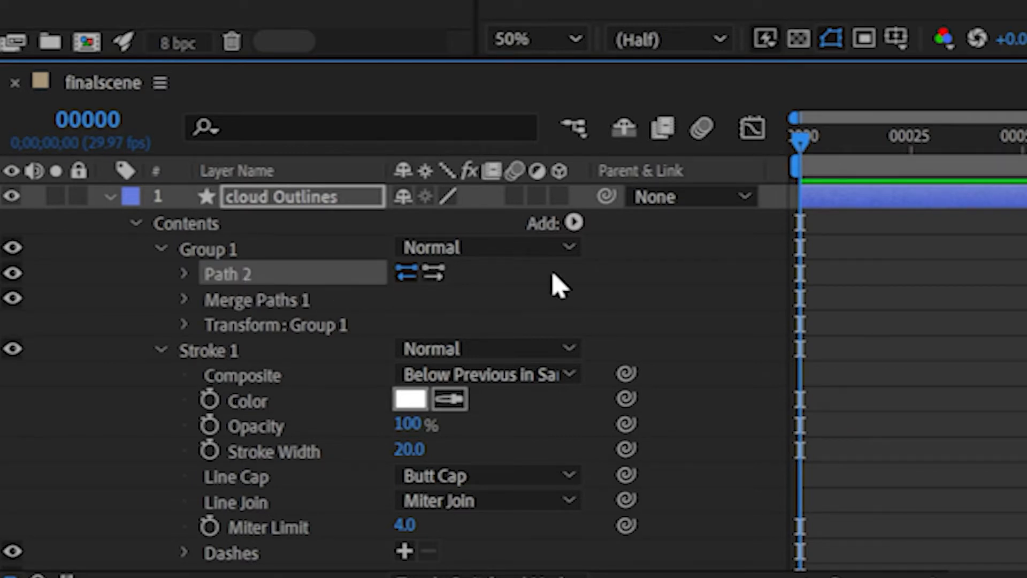
pyautogui.click(574, 222)
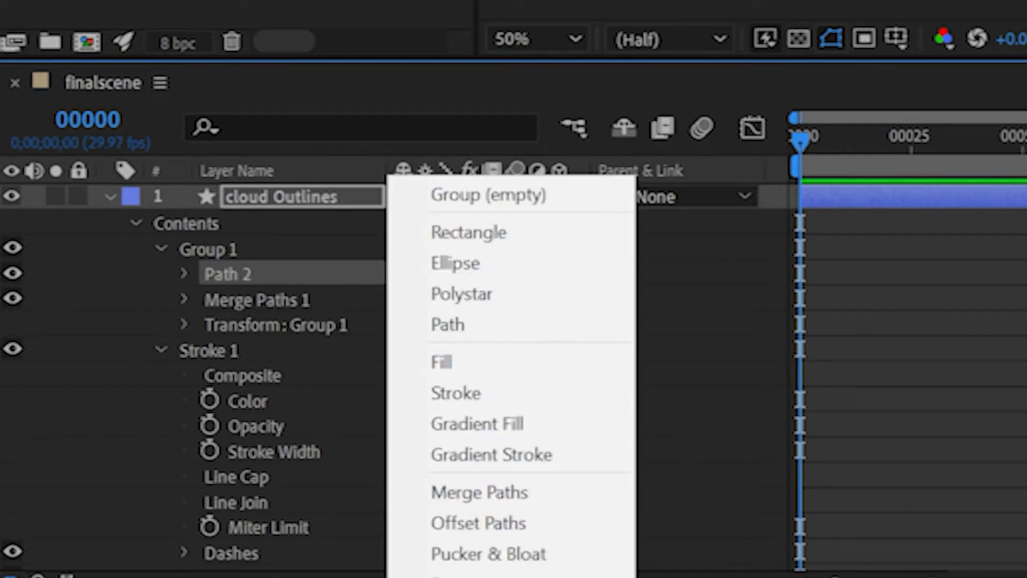
pyautogui.click(461, 577)
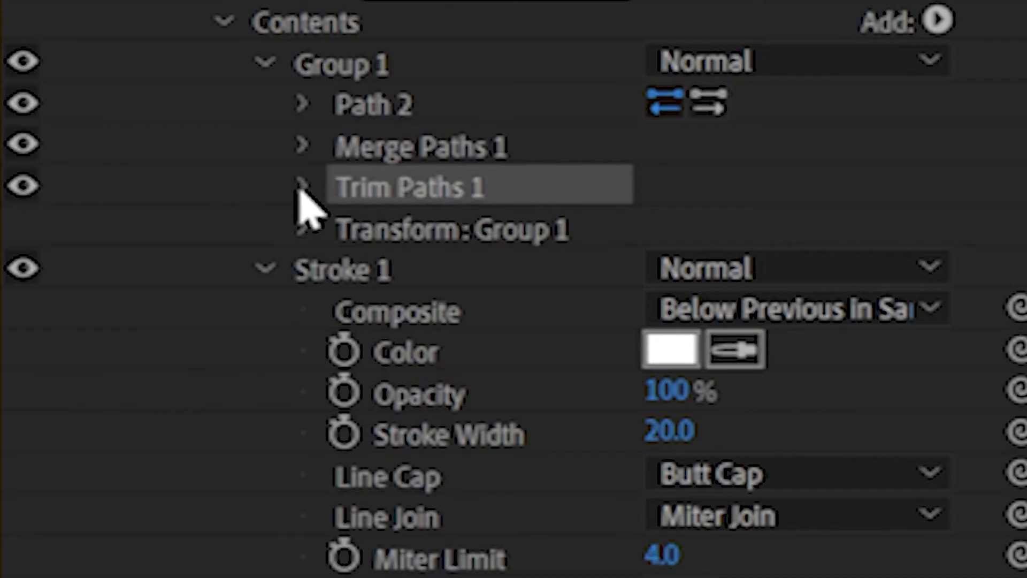
# Set the End value of Trim Paths 1 to 0% and add a keyframe for it at frame 00000
pyautogui.click(72, 485)
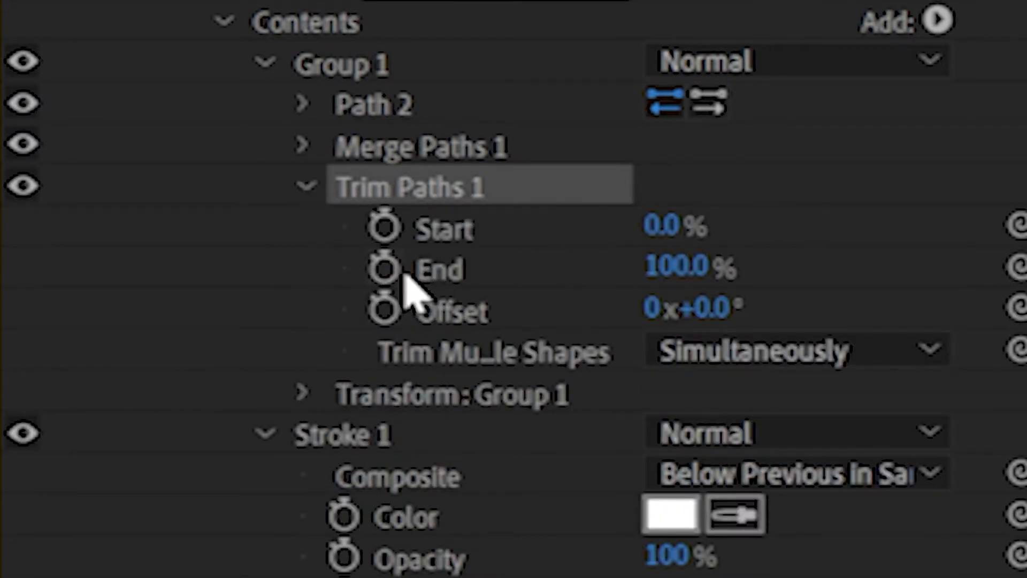
pyautogui.moveTo(680, 268); pyautogui.dragTo(391, 260)
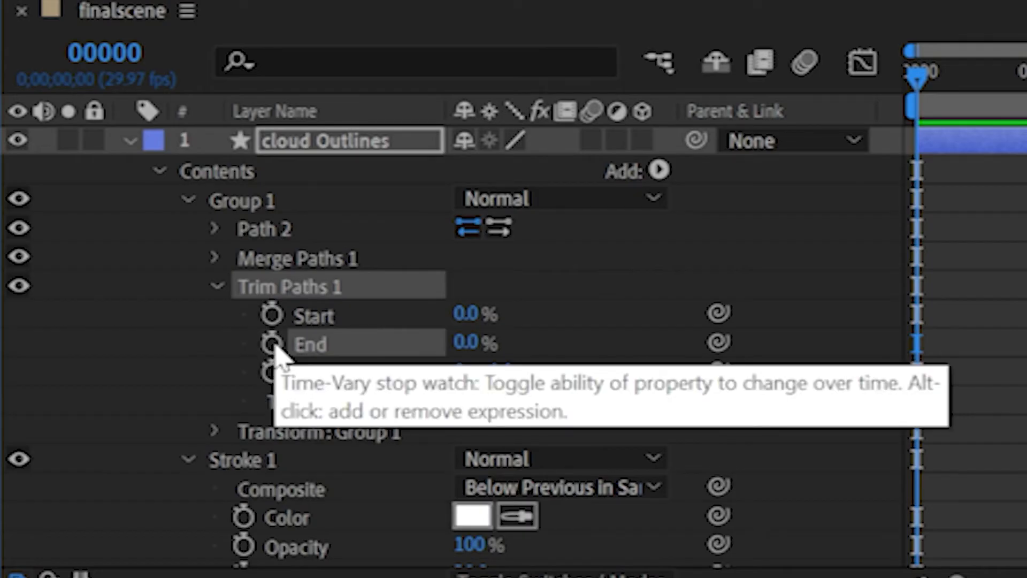
pyautogui.click(272, 344)
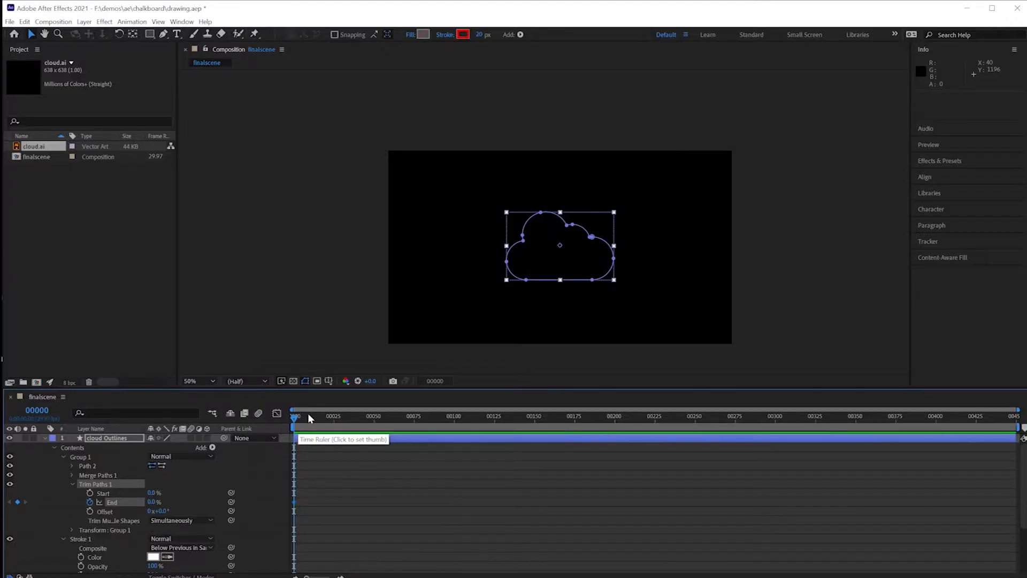
# Switch the timeline's current time display to timecode and back to frame numbers
pyautogui.click(37, 410)
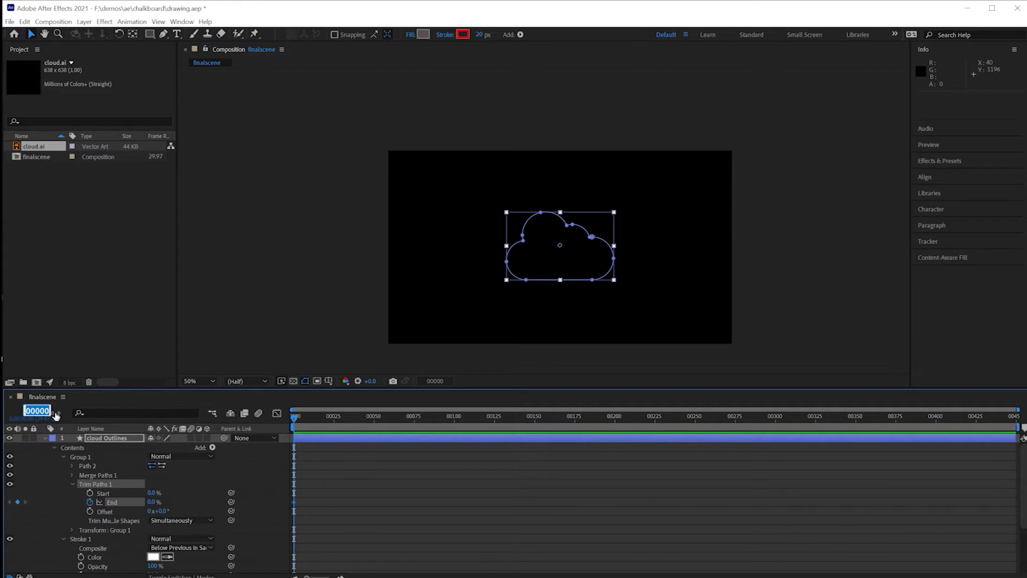
pyautogui.click(333, 496)
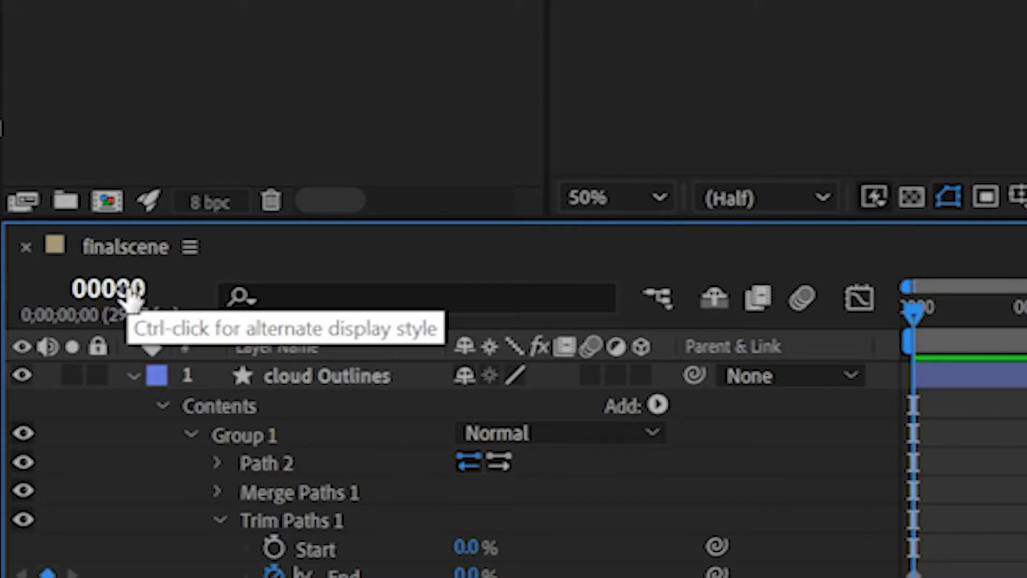
pyautogui.keyDown('ctrl'); pyautogui.click(130, 298); pyautogui.keyUp('ctrl')
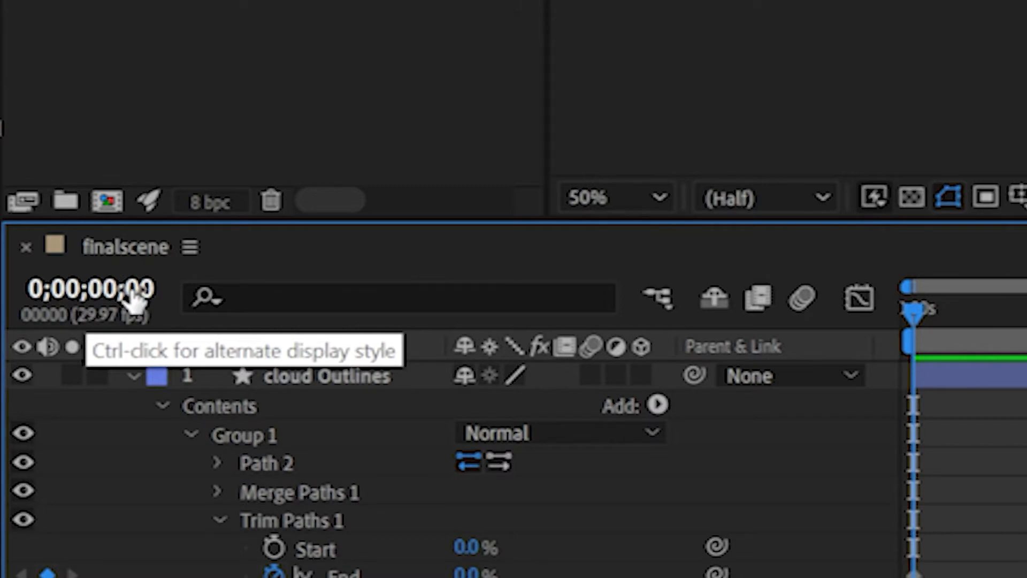
pyautogui.keyDown('ctrl'); pyautogui.click(133, 293); pyautogui.keyUp('ctrl')
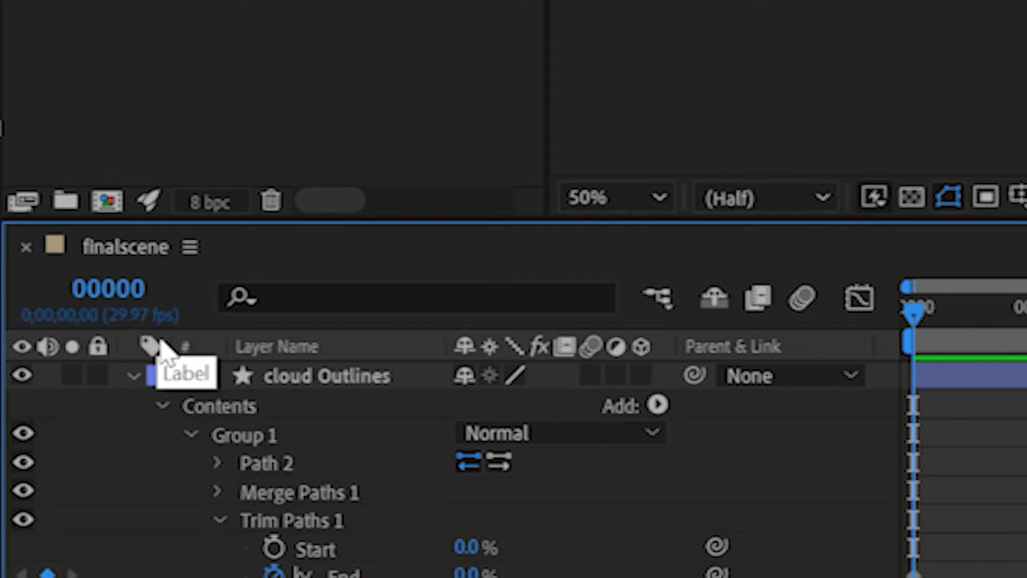
# Go to frame 00030 and set the End value of Trim Paths 1 to 100%
pyautogui.click(136, 292)
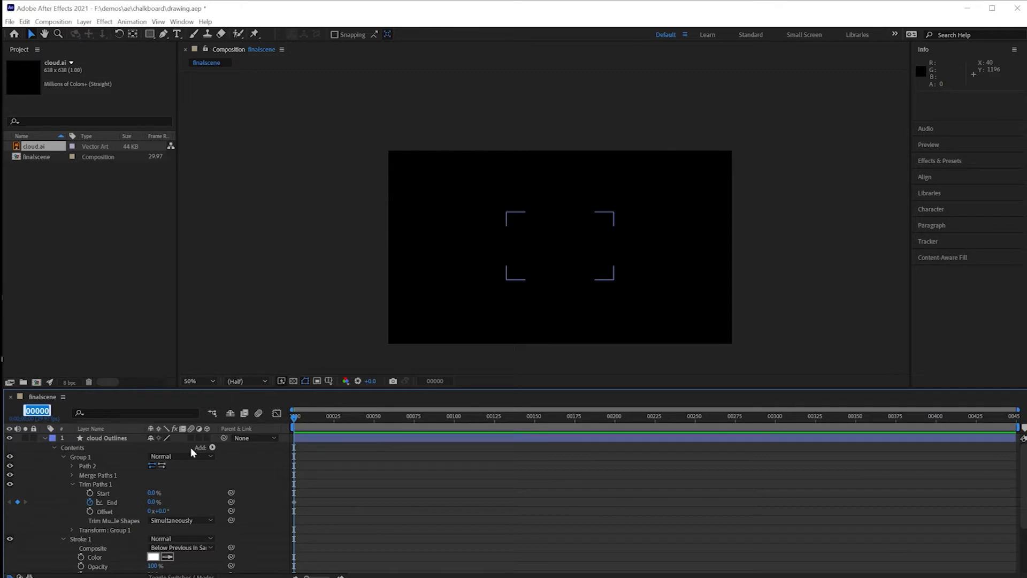
pyautogui.write('30')
pyautogui.press('Return')
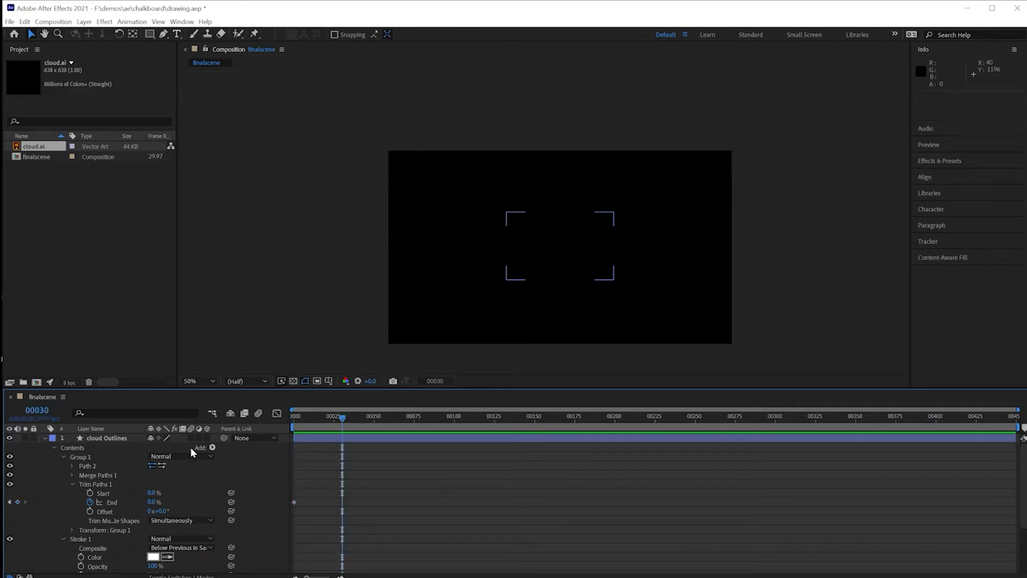
pyautogui.click(160, 511)
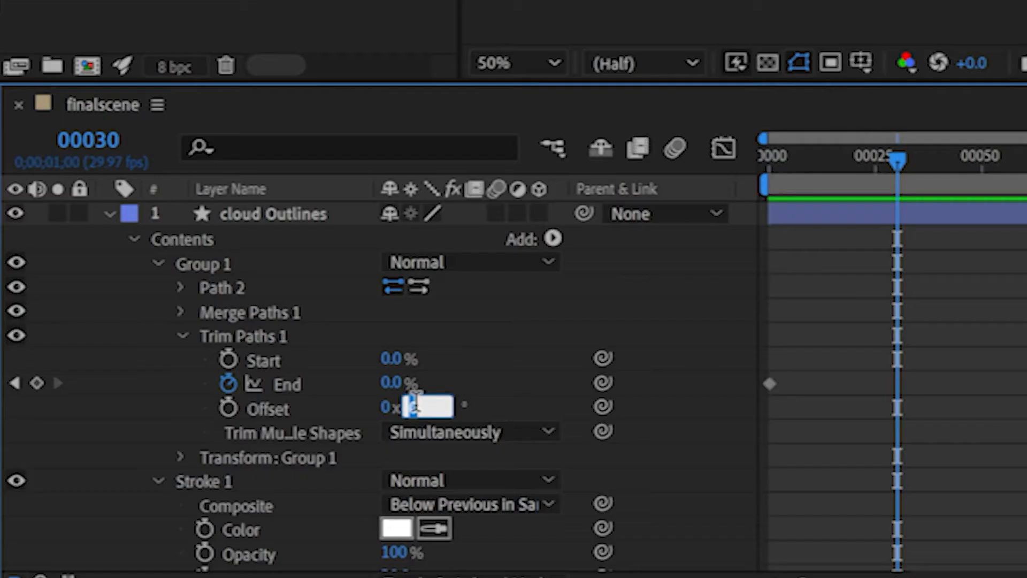
pyautogui.click(152, 502)
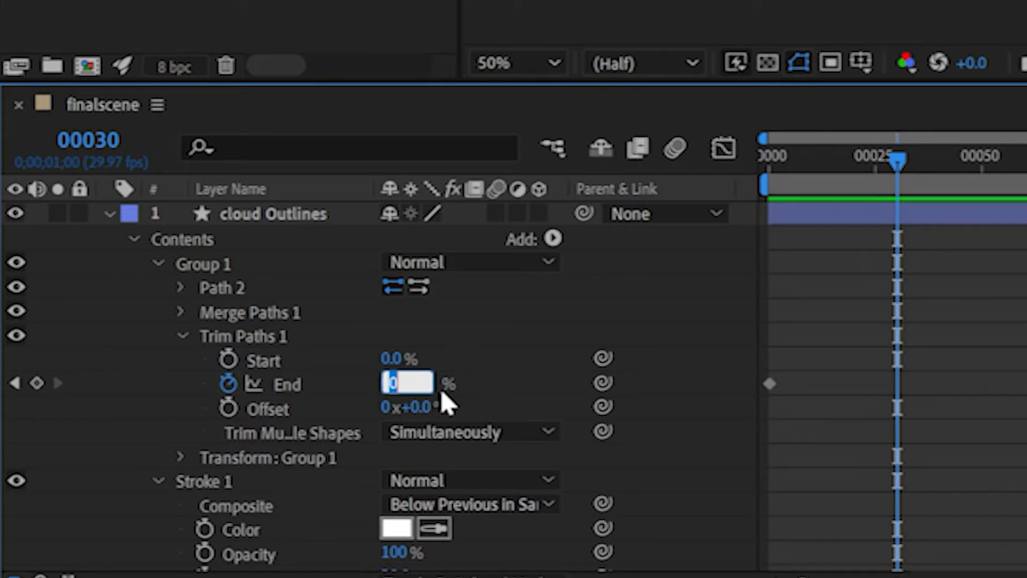
pyautogui.click(463, 383)
pyautogui.moveTo(392, 381); pyautogui.dragTo(521, 394)
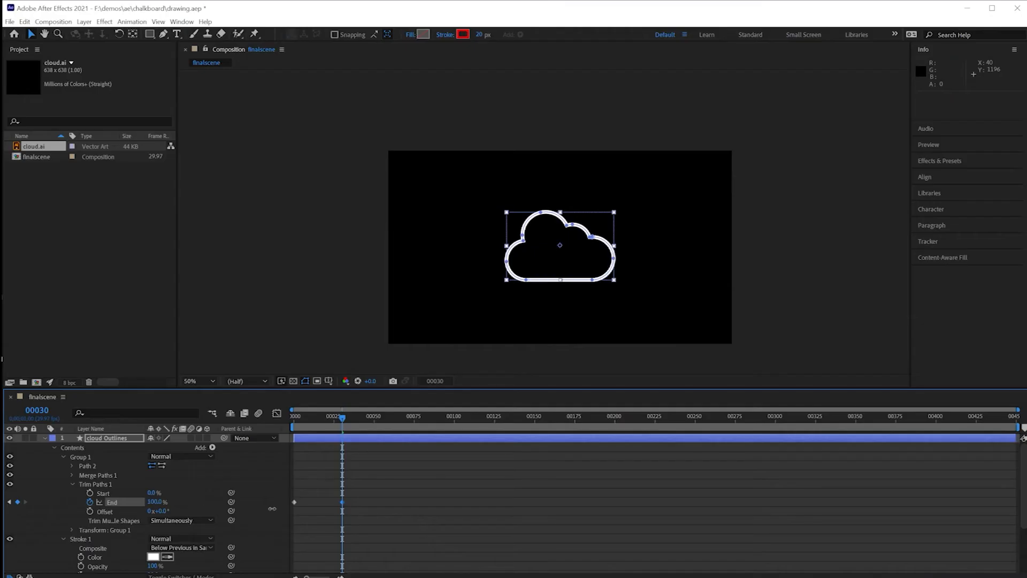
# Scrub back to the first frame and play a preview of the cloud's drawing animation
pyautogui.moveTo(338, 416); pyautogui.dragTo(306, 416)
pyautogui.press('Home')
pyautogui.press('space')
pyautogui.press('space')
pyautogui.press('space')
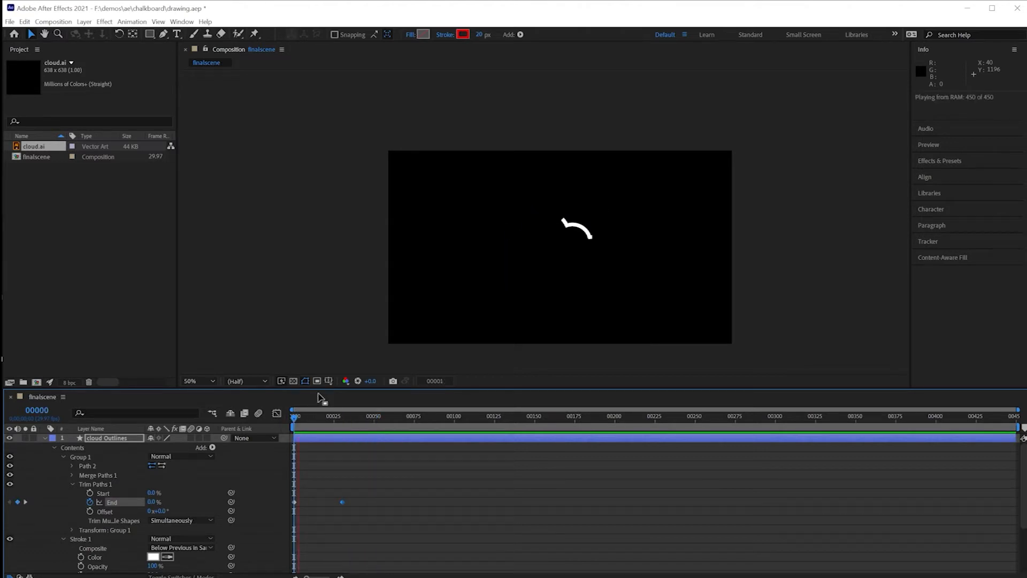
pyautogui.press('space')
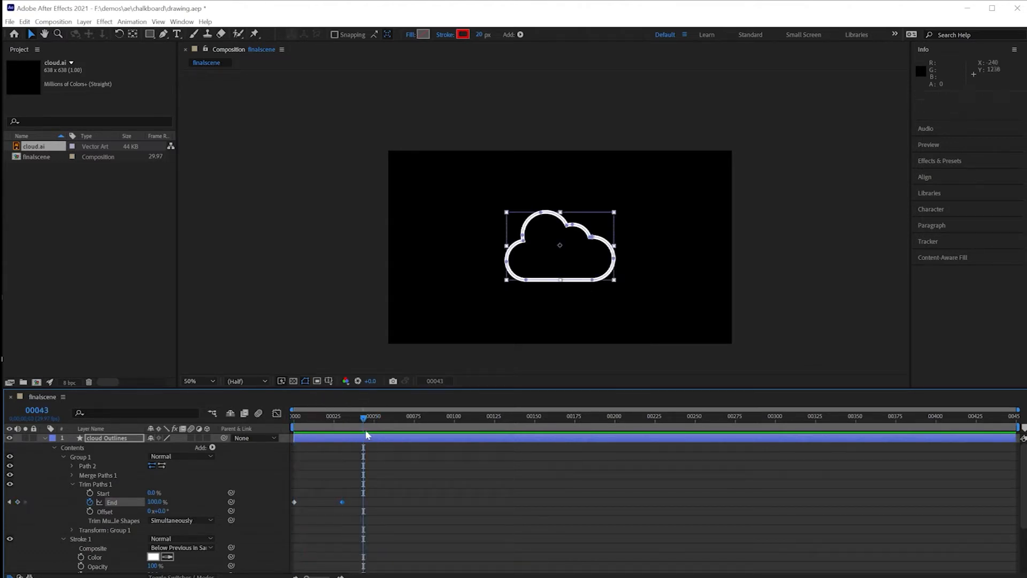
# Collapse the cloud Outlines layer, import chalkboard.jpeg from the assets folder, and place it as a layer beneath the cloud
pyautogui.click(90, 276)
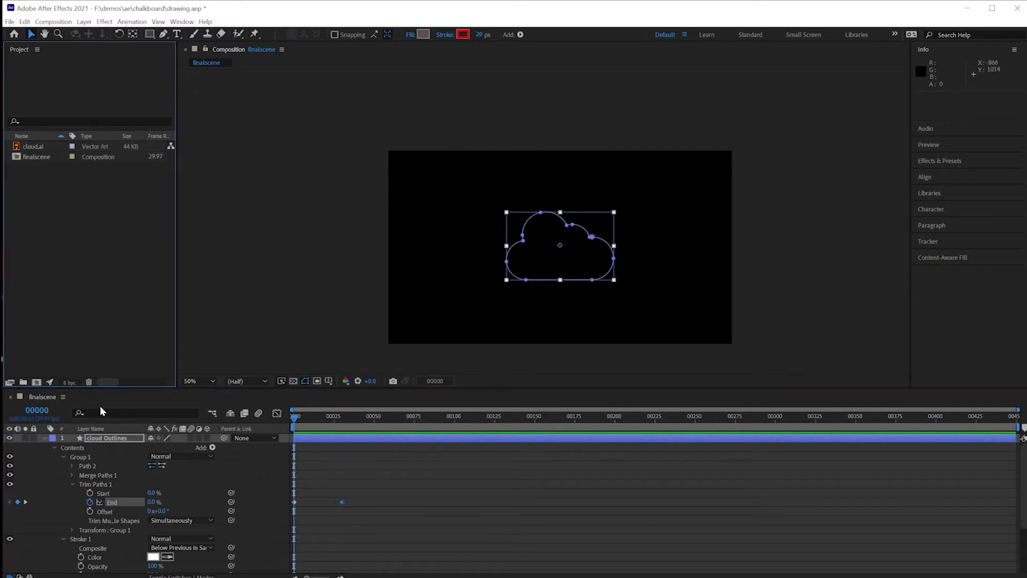
pyautogui.click(44, 438)
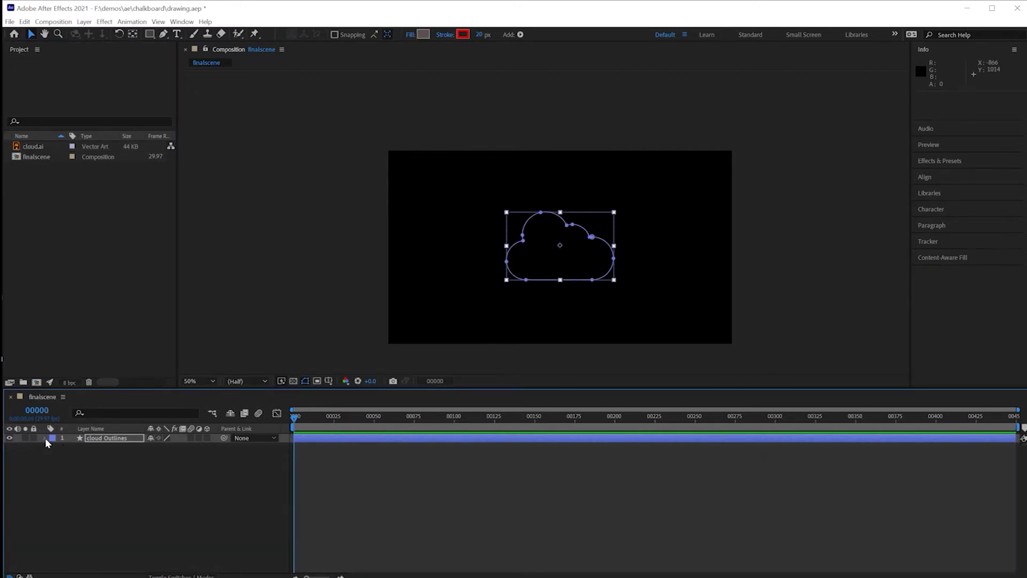
pyautogui.click(10, 22)
pyautogui.moveTo(32, 161)
pyautogui.click(186, 163)
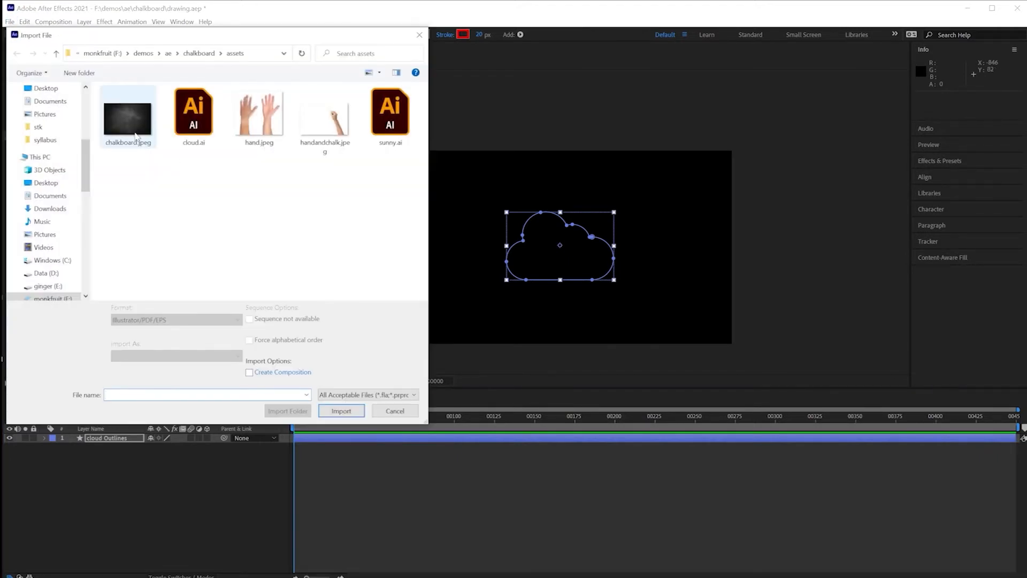
pyautogui.click(140, 142)
pyautogui.click(341, 410)
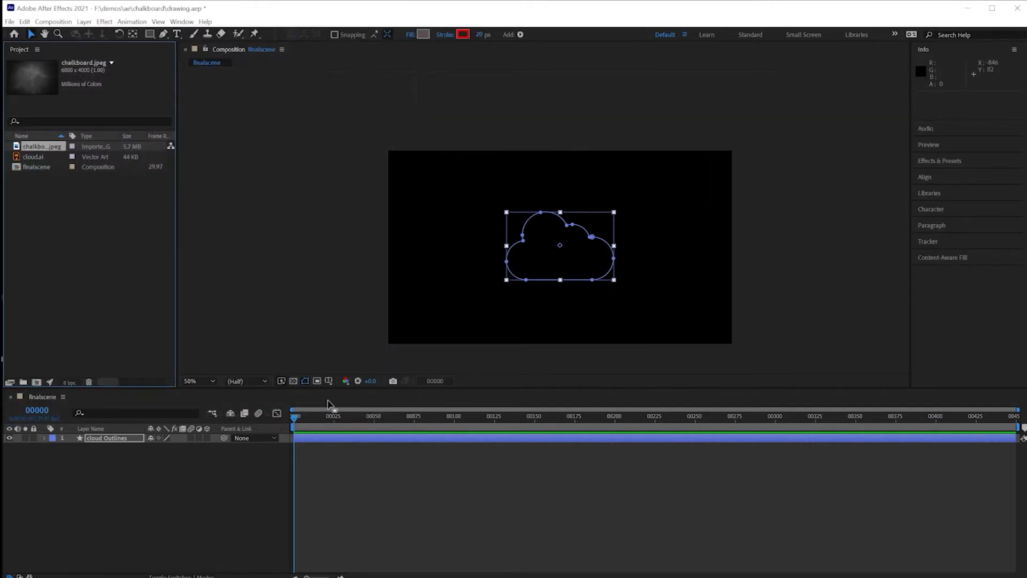
pyautogui.moveTo(34, 149); pyautogui.dragTo(60, 469)
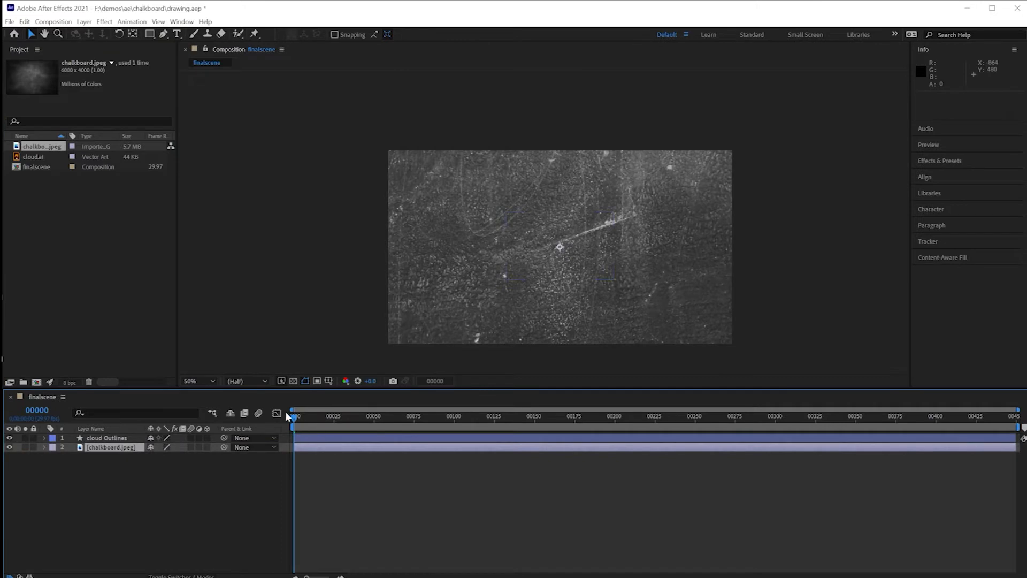
# Try the Overlay blending mode on the cloud Outlines layer and scrub through the drawing to check it
pyautogui.moveTo(297, 415); pyautogui.dragTo(359, 431)
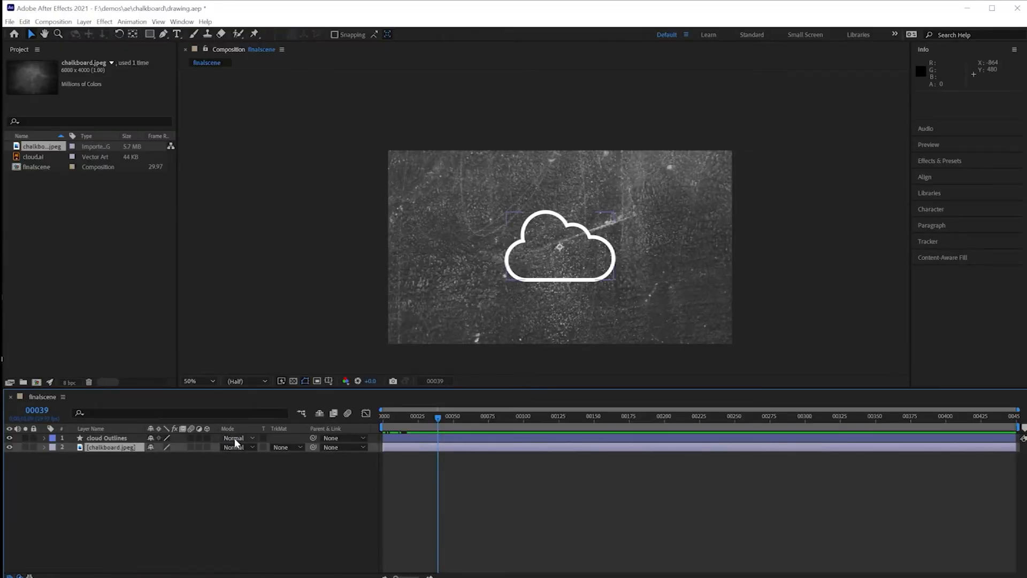
pyautogui.click(233, 438)
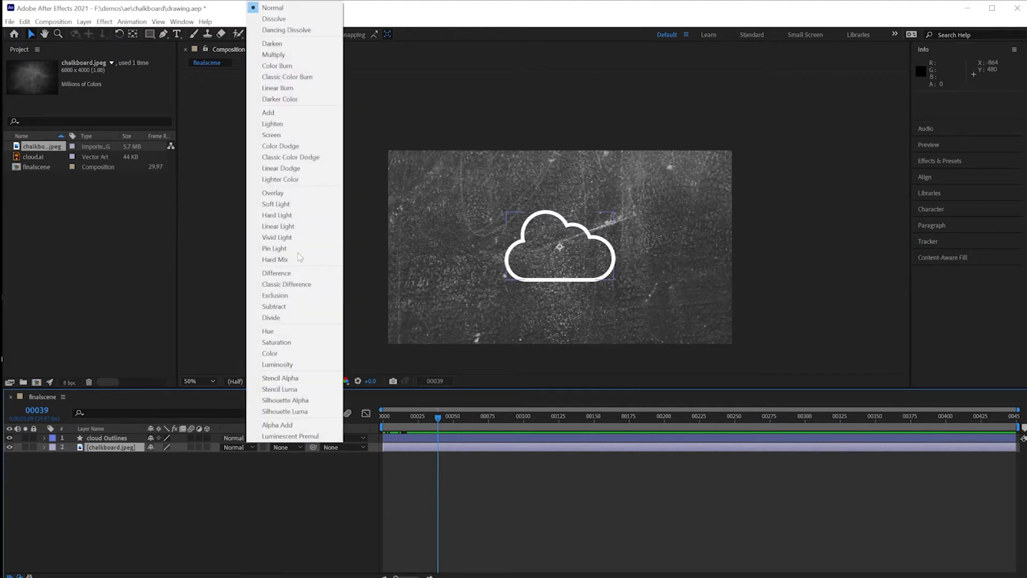
pyautogui.click(284, 192)
pyautogui.click(415, 287)
pyautogui.moveTo(436, 418)
pyautogui.mouseDown()
pyautogui.moveTo(383, 419)
pyautogui.moveTo(443, 426)
pyautogui.moveTo(404, 425)
pyautogui.moveTo(433, 427)
pyautogui.moveTo(405, 430)
pyautogui.moveTo(417, 436)
pyautogui.mouseUp()
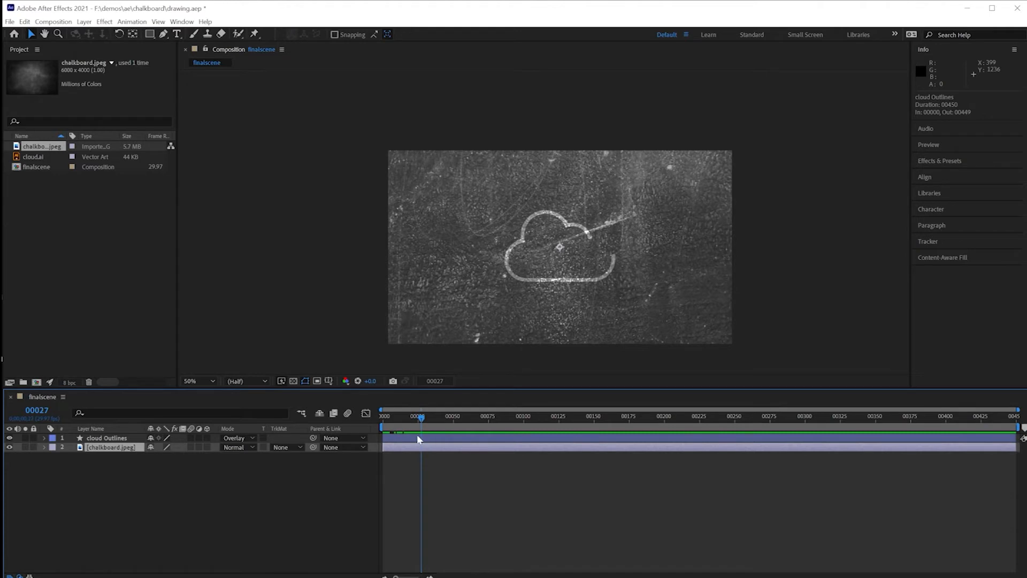
# Return the cloud Outlines layer's blending mode to Normal and scrub the timeline back to frame 00000
pyautogui.click(255, 439)
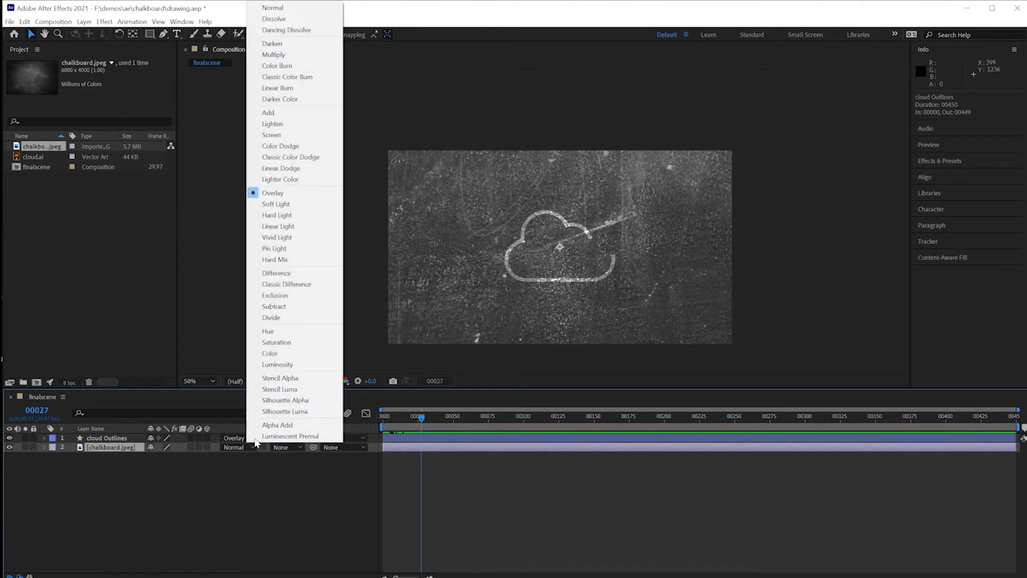
pyautogui.click(276, 8)
pyautogui.moveTo(421, 423)
pyautogui.mouseDown()
pyautogui.moveTo(369, 425)
pyautogui.moveTo(432, 425)
pyautogui.mouseUp()
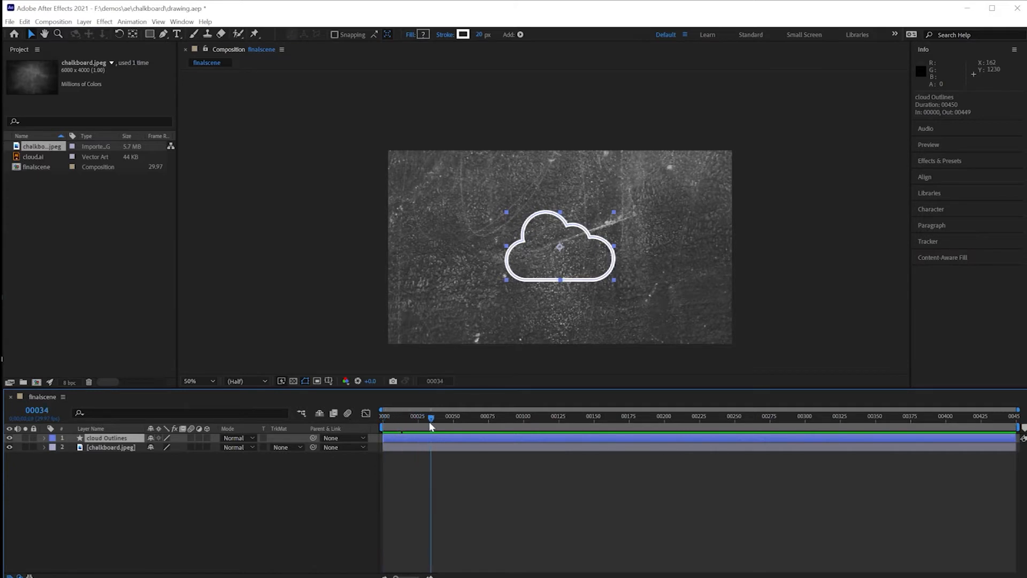
pyautogui.scroll(1, 526, 329)
pyautogui.press('space')
pyautogui.moveTo(526, 329); pyautogui.dragTo(483, 267)
pyautogui.scroll(-1, 483, 267)
pyautogui.moveTo(431, 420)
pyautogui.mouseDown()
pyautogui.moveTo(390, 427)
pyautogui.moveTo(448, 433)
pyautogui.moveTo(377, 436)
pyautogui.moveTo(186, 297)
pyautogui.mouseUp()
# Import handandchalk.png from the chalkboard folder and add it to finalscene as the topmost layer
pyautogui.rightClick(33, 203)
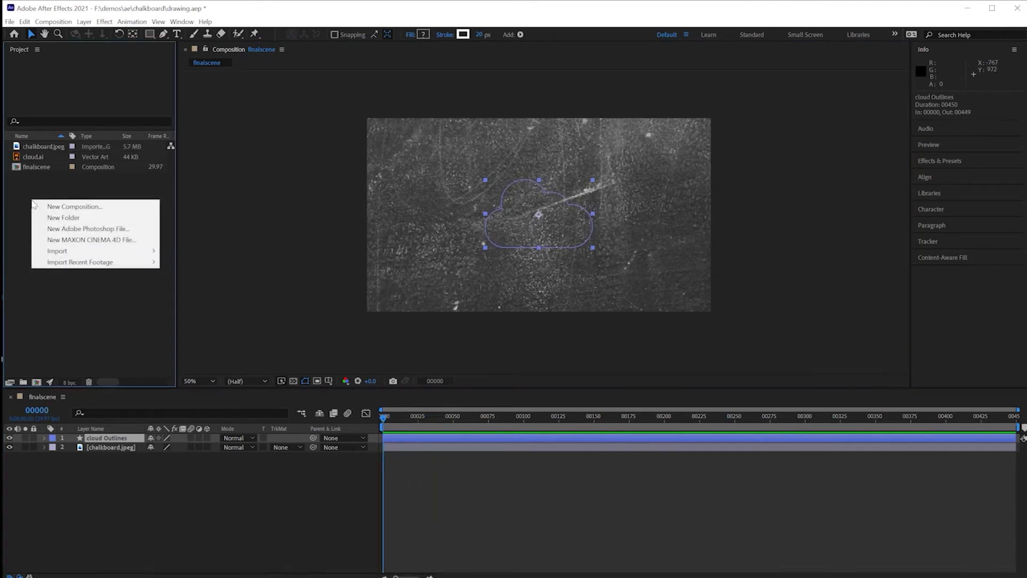
pyautogui.moveTo(114, 252)
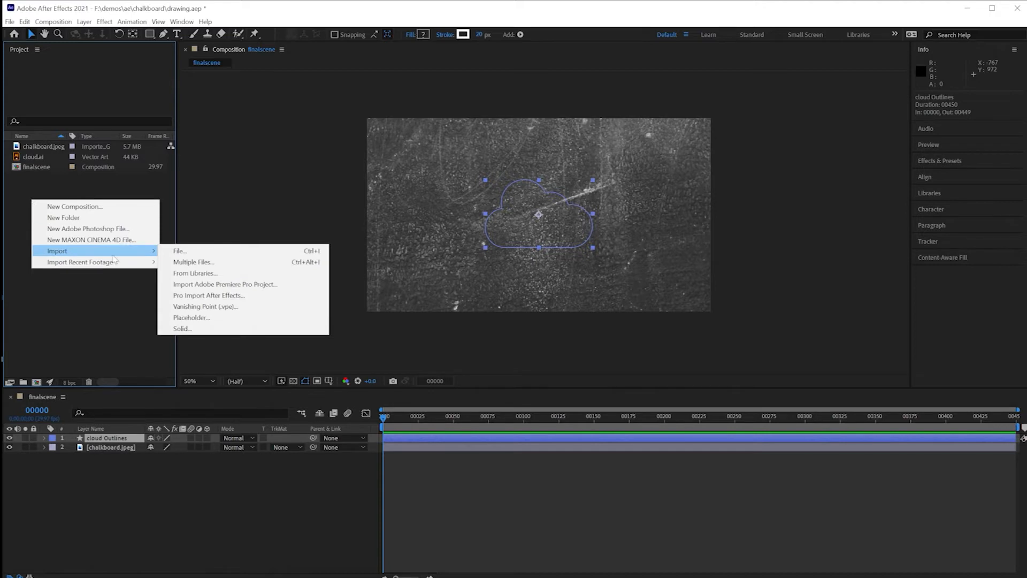
pyautogui.click(182, 252)
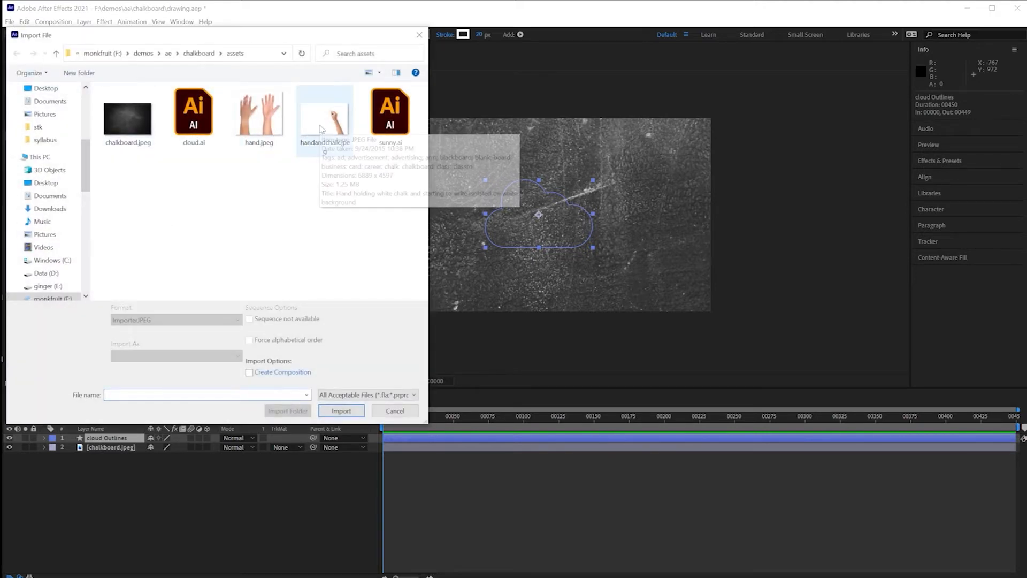
pyautogui.click(207, 56)
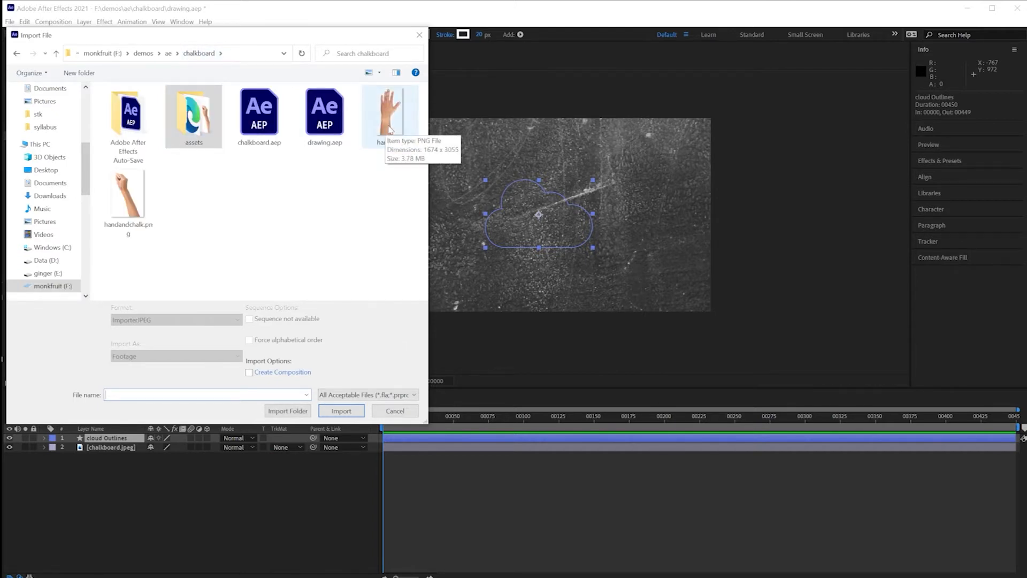
pyautogui.click(134, 205)
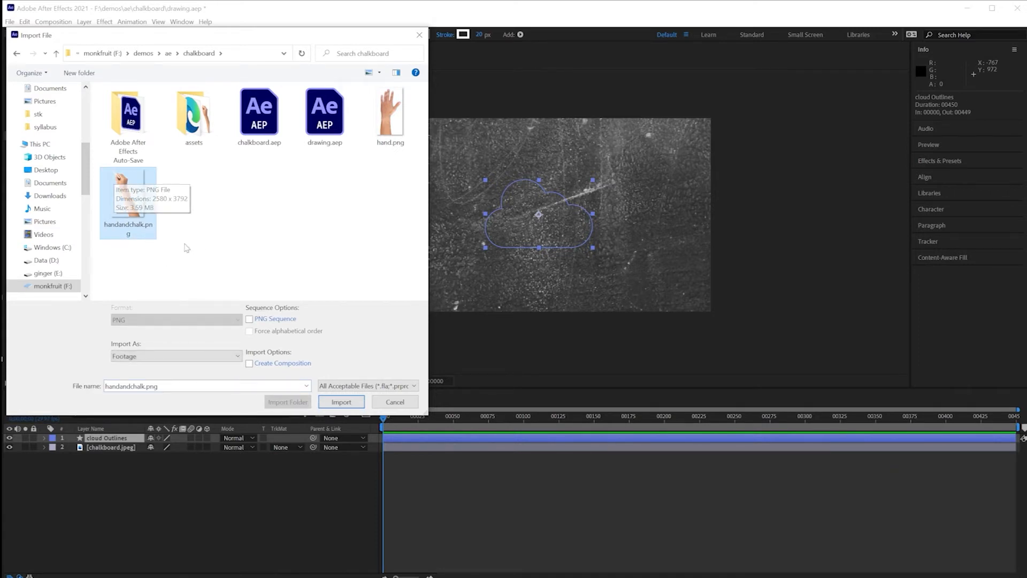
pyautogui.click(338, 402)
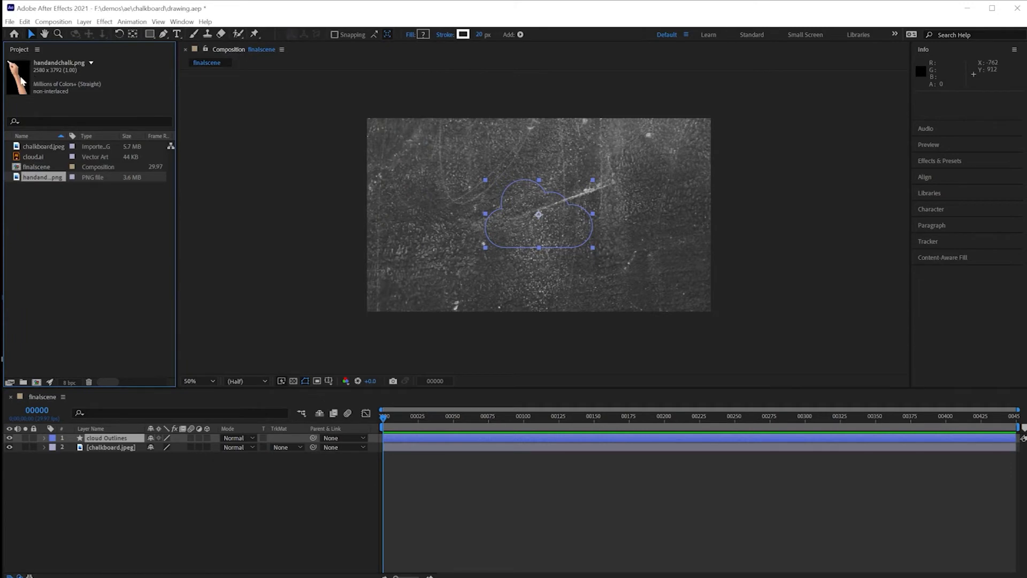
pyautogui.moveTo(21, 80); pyautogui.dragTo(92, 440)
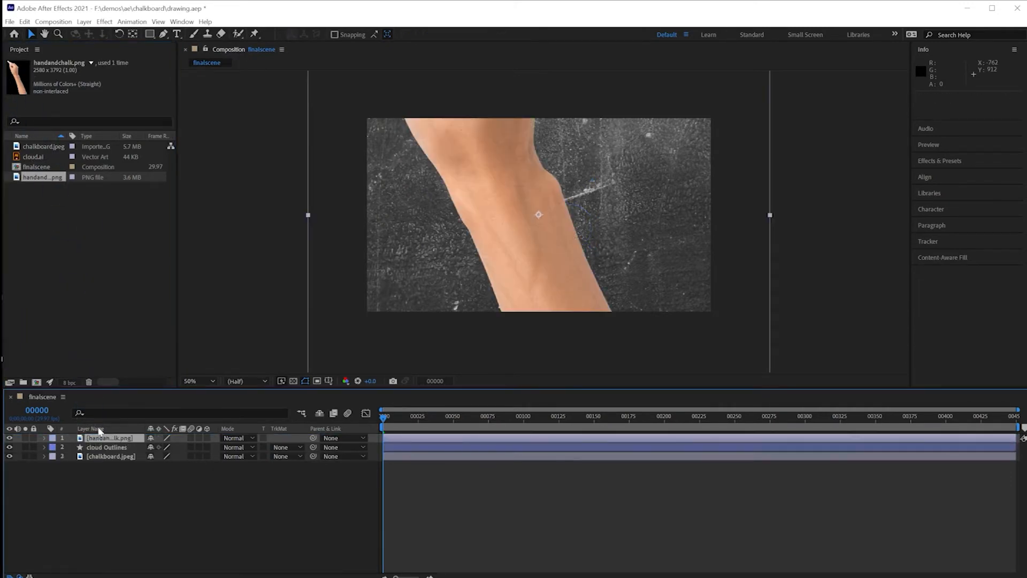
# Scale the handandchalk.png layer down to 25% and move it to about position 763.5, 660 on the chalkboard
pyautogui.scroll(-3, 500, 289)
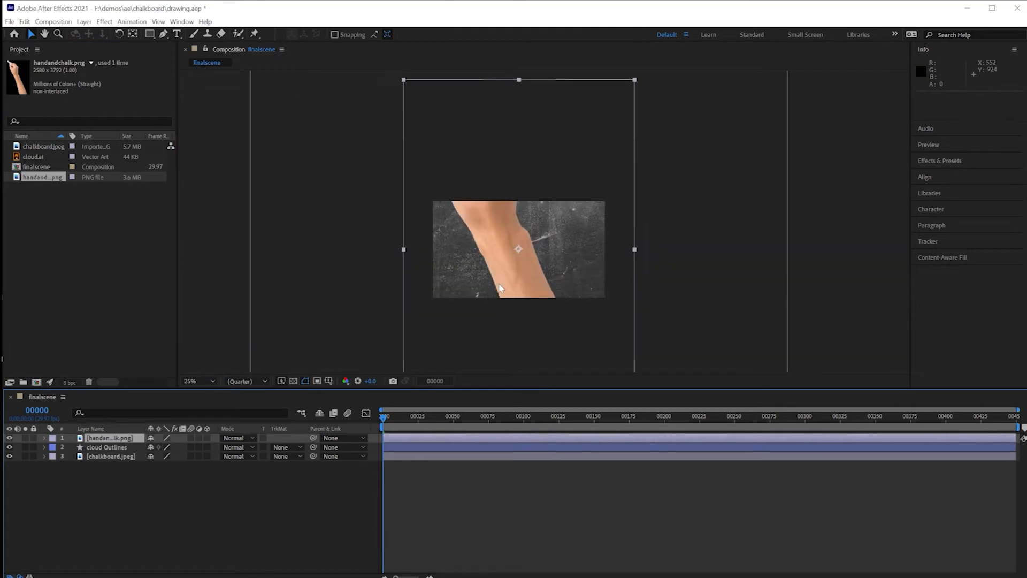
pyautogui.moveTo(452, 183); pyautogui.dragTo(496, 247)
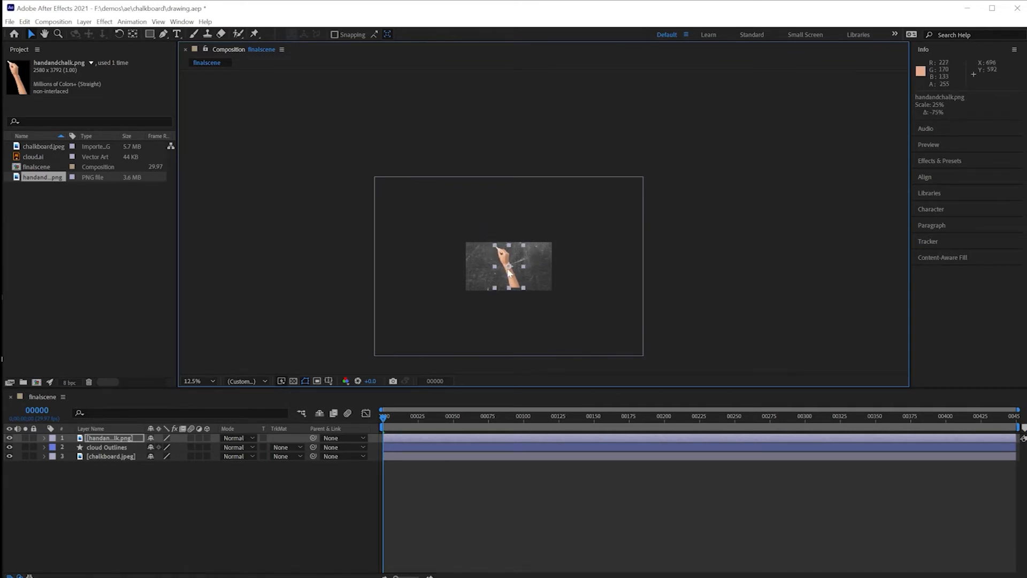
pyautogui.scroll(1, 508, 270)
pyautogui.scroll(1, 506, 308)
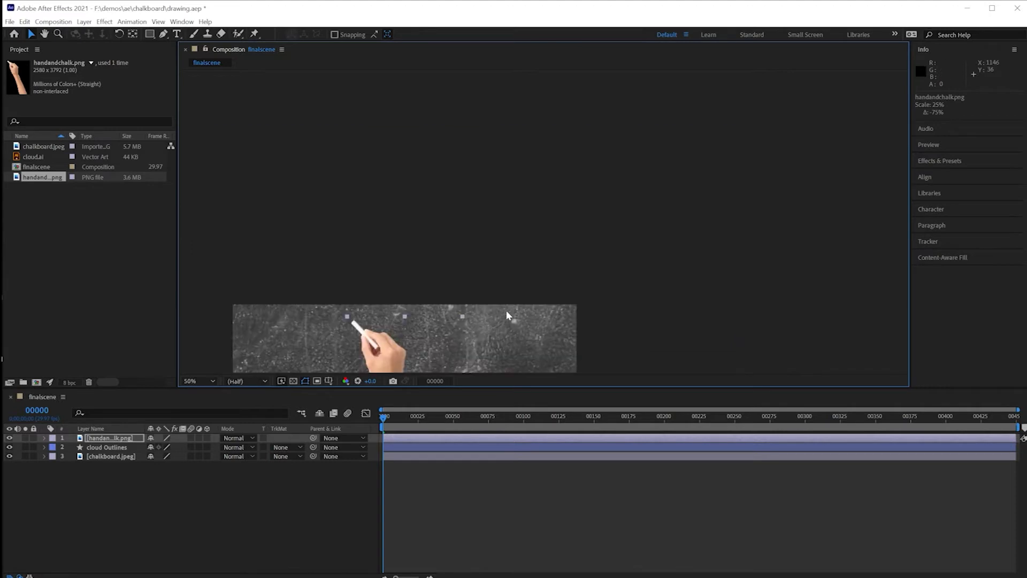
pyautogui.press('space')
pyautogui.moveTo(507, 323); pyautogui.dragTo(621, 163)
pyautogui.moveTo(599, 244)
pyautogui.mouseDown()
pyautogui.moveTo(613, 220)
pyautogui.moveTo(603, 230)
pyautogui.mouseUp()
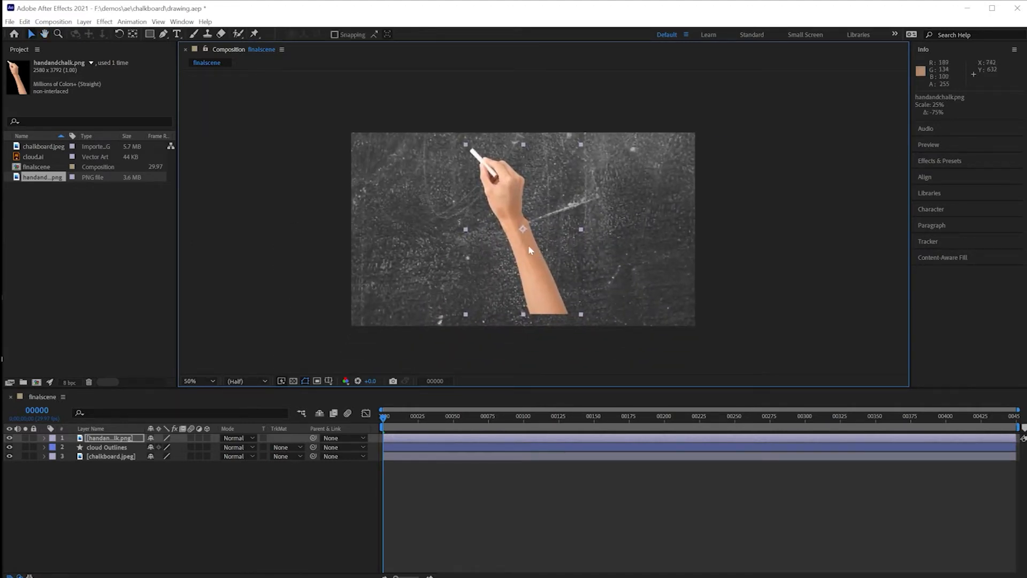
pyautogui.moveTo(519, 253); pyautogui.dragTo(552, 335)
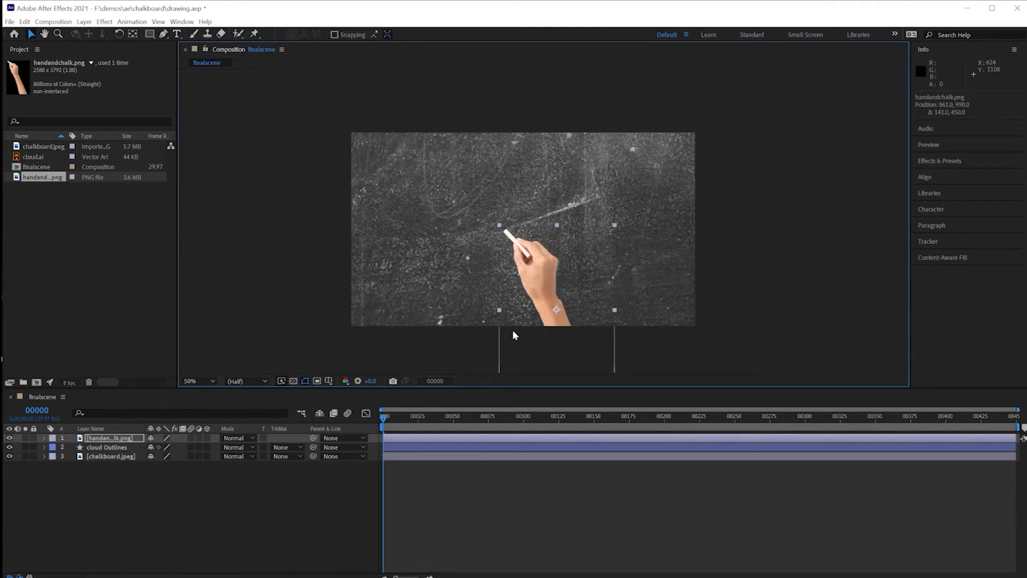
pyautogui.moveTo(547, 298); pyautogui.dragTo(524, 244)
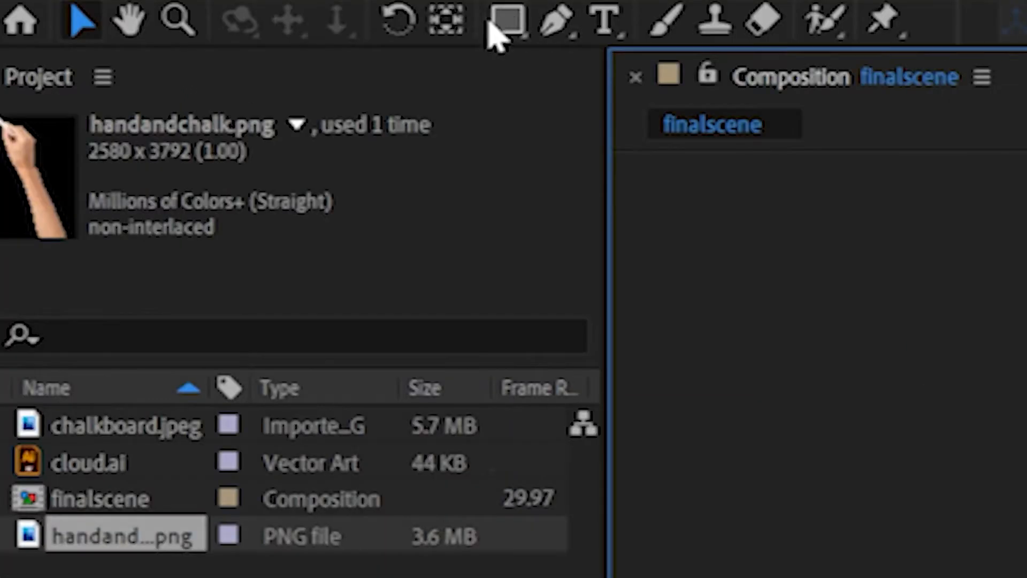
# Move the hand layer's anchor point to the lower end of the forearm and reposition the hand at about 1161, 1330
pyautogui.click(447, 25)
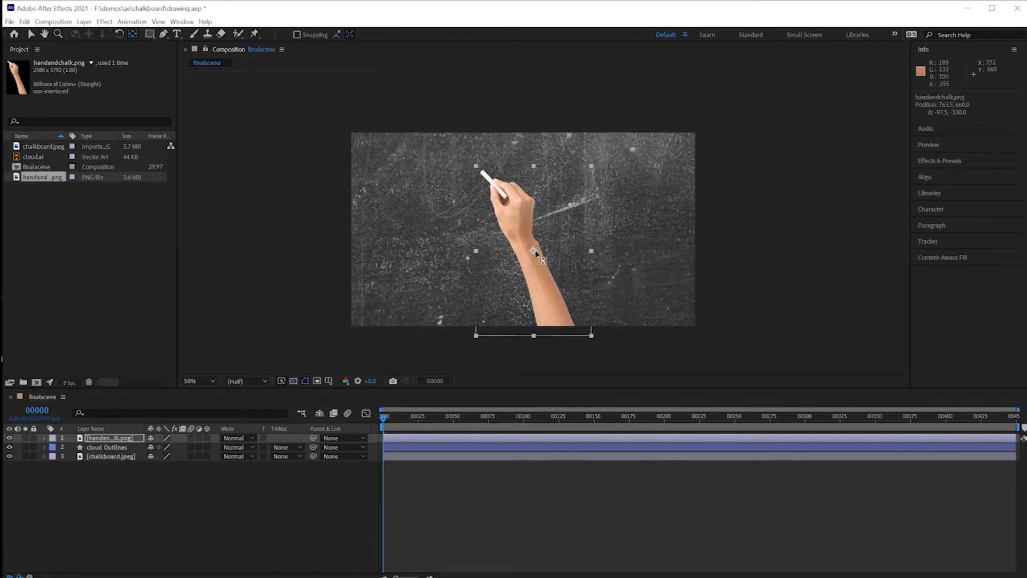
pyautogui.moveTo(535, 250); pyautogui.dragTo(541, 276)
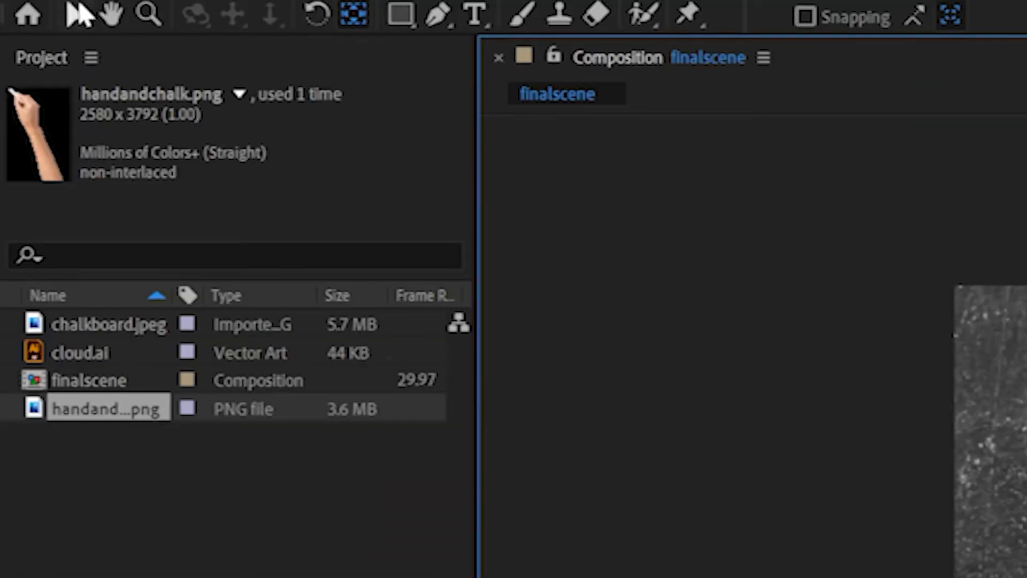
pyautogui.click(80, 14)
pyautogui.moveTo(530, 262); pyautogui.dragTo(554, 344)
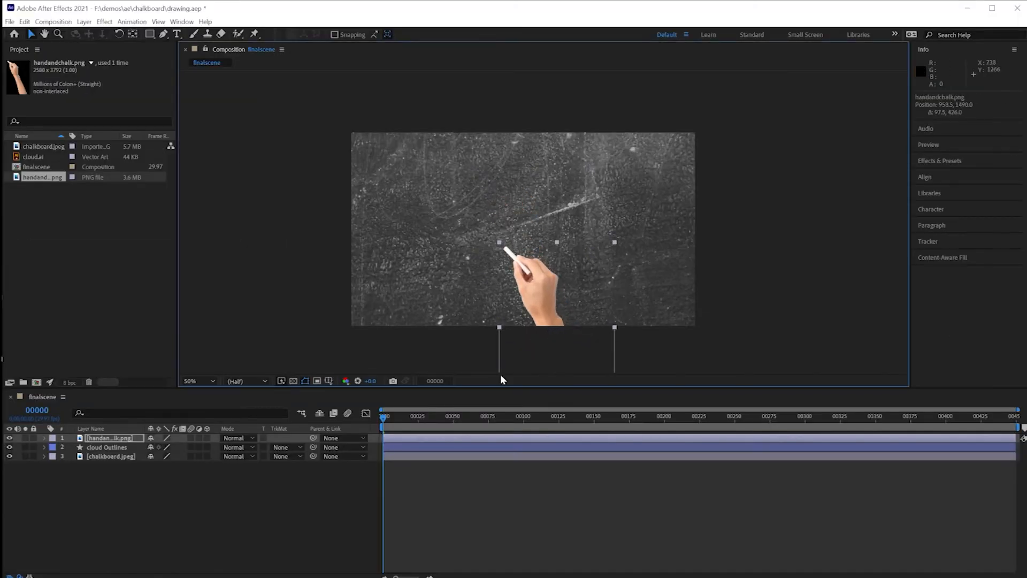
pyautogui.moveTo(384, 420)
pyautogui.mouseDown()
pyautogui.moveTo(396, 420)
pyautogui.moveTo(378, 426)
pyautogui.moveTo(389, 429)
pyautogui.mouseUp()
pyautogui.moveTo(542, 303); pyautogui.dragTo(590, 274)
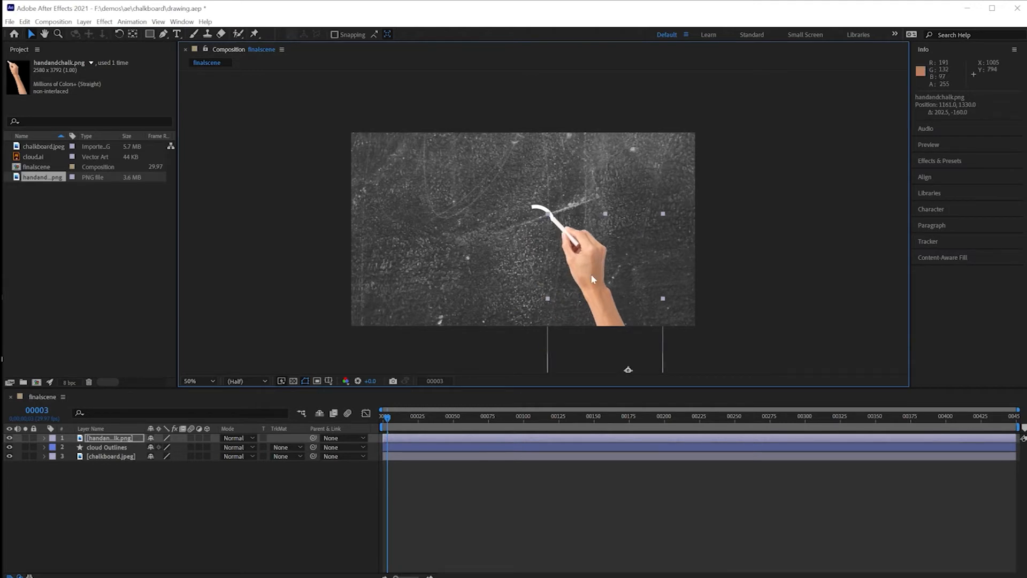
# Scale the hand layer to 39% and move it to about position 1338, 1802 with the chalk near the cloud line
pyautogui.click(118, 437)
pyautogui.press('s')
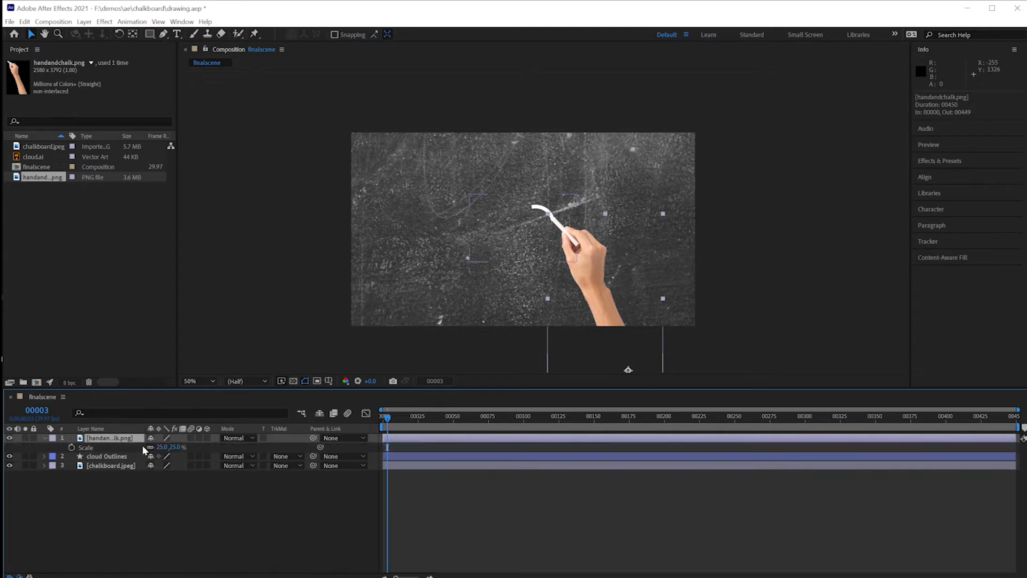
pyautogui.moveTo(175, 447); pyautogui.dragTo(182, 447)
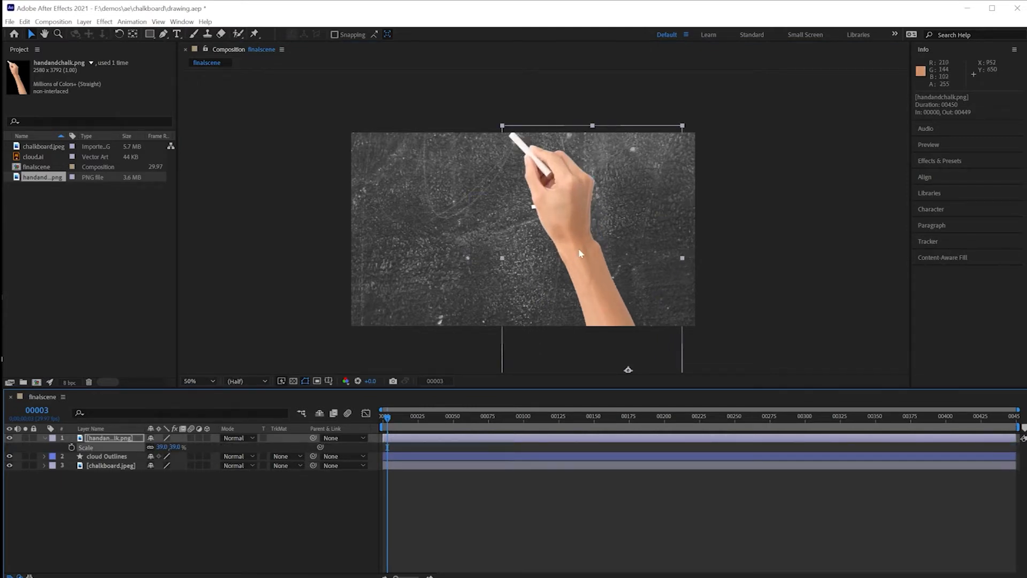
pyautogui.moveTo(579, 249); pyautogui.dragTo(622, 336)
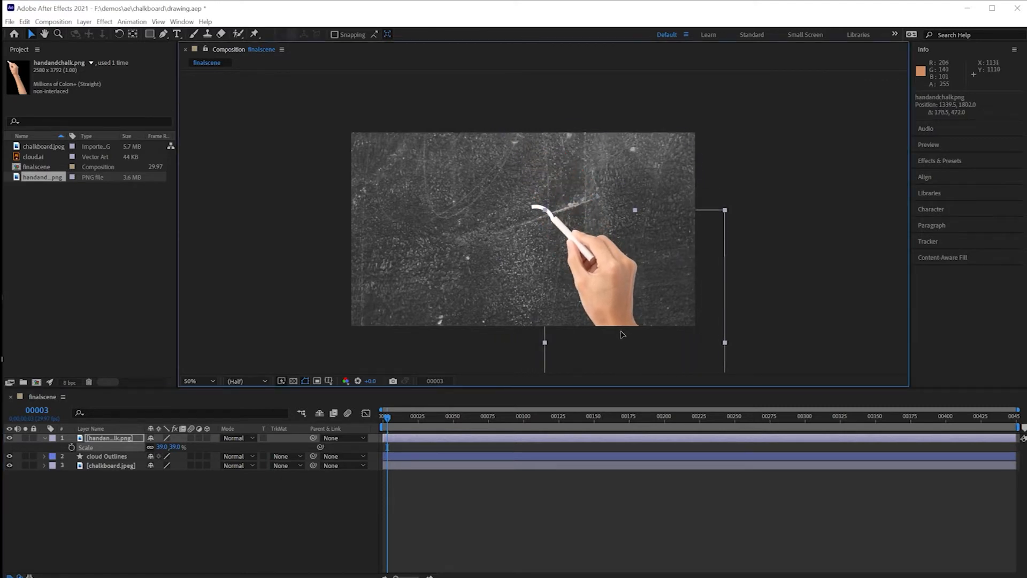
# Start animating the hand layer's Position with a keyframe at frame 00000
pyautogui.moveTo(387, 417); pyautogui.dragTo(371, 419)
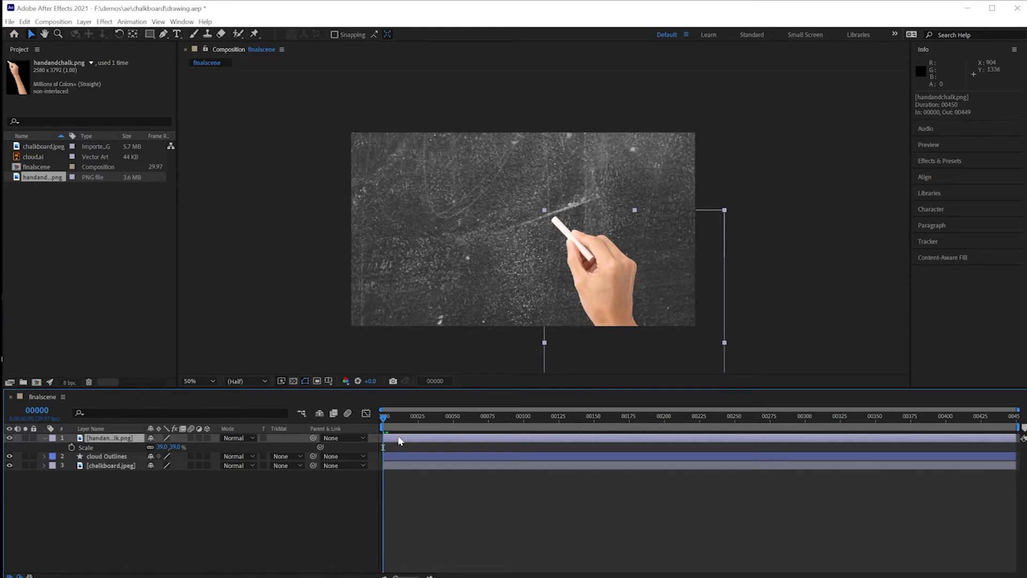
pyautogui.press('p')
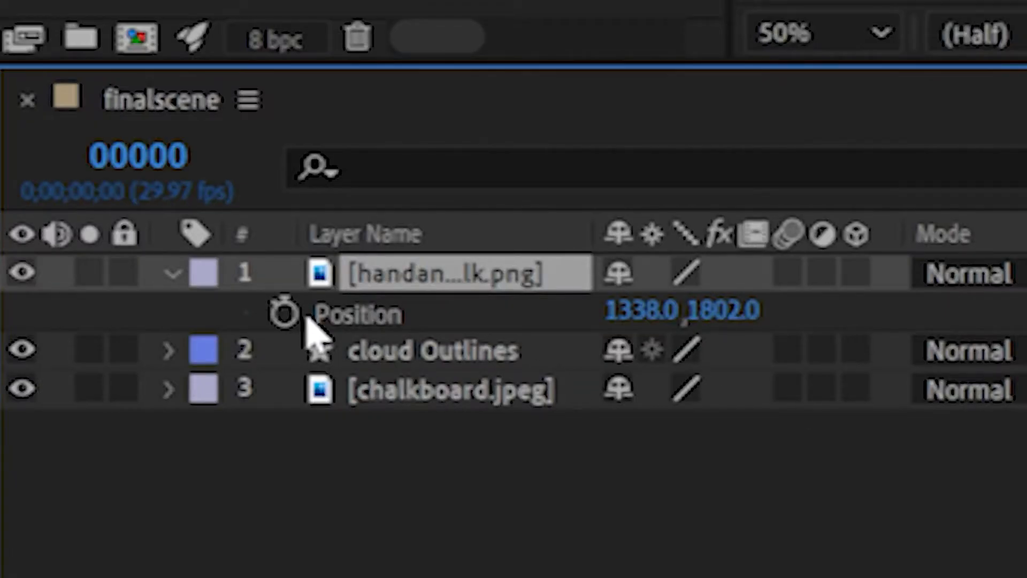
pyautogui.click(286, 314)
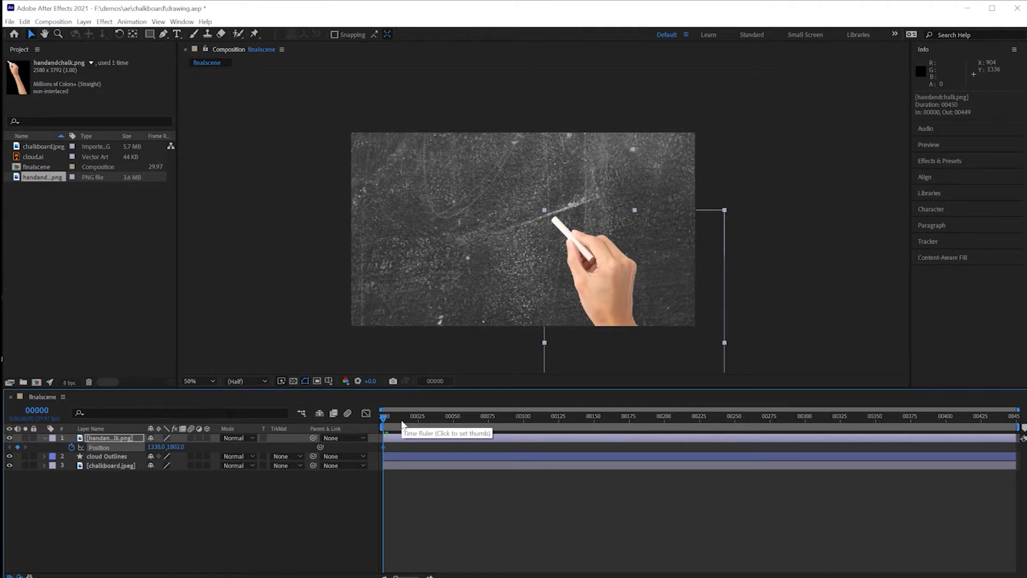
# Add hand Position keyframes following the drawn line: about 1246.5, 1728 at frame 00003 and 1137, 1648 at frame 00006
pyautogui.press('space')
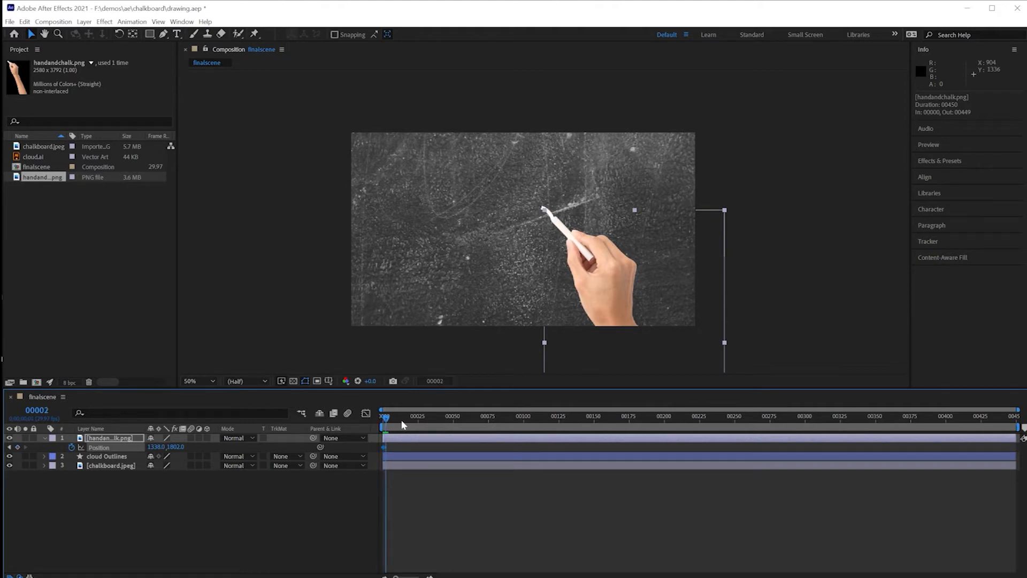
pyautogui.press('pageup')
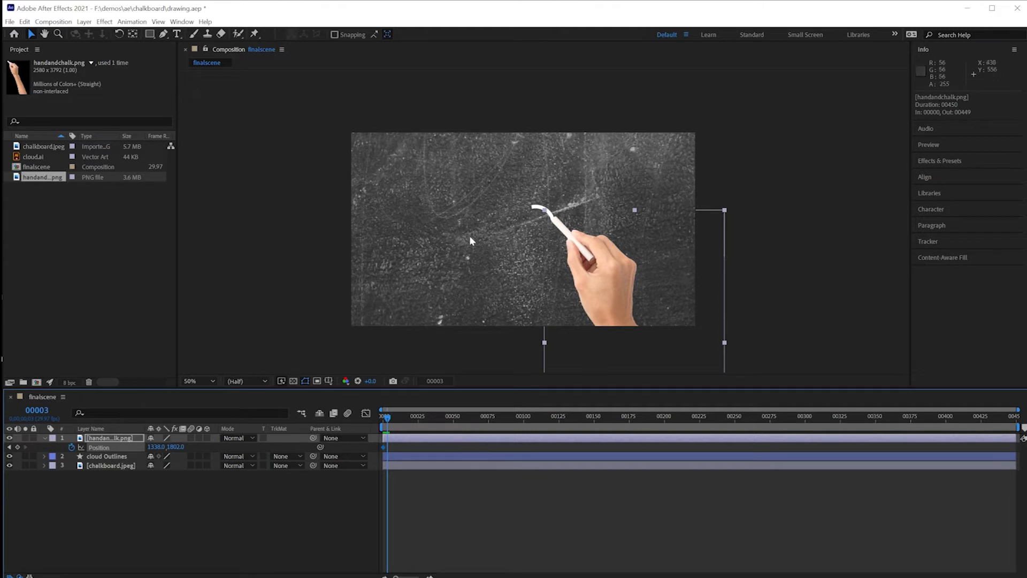
pyautogui.moveTo(600, 289); pyautogui.dragTo(578, 276)
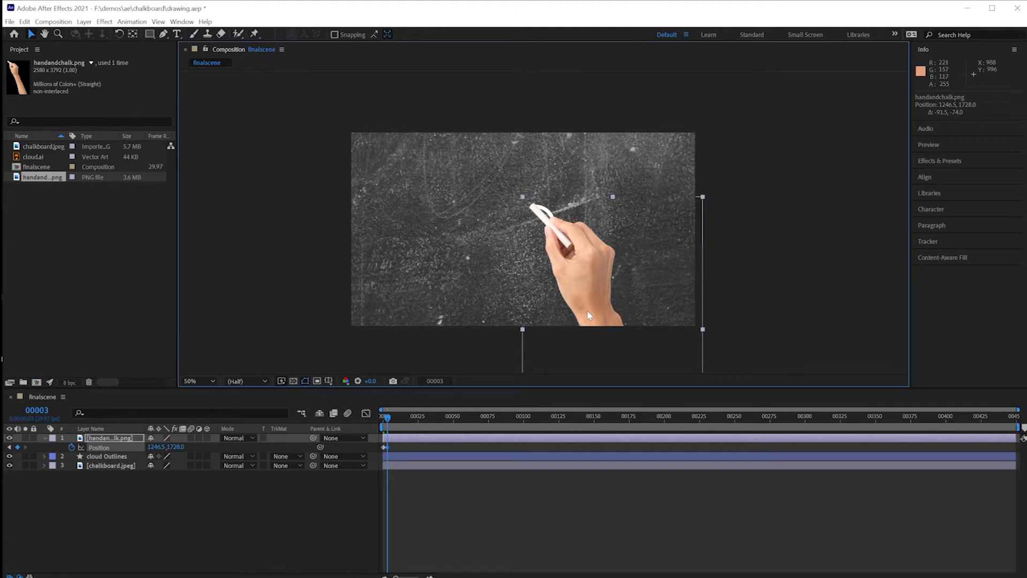
pyautogui.press('space')
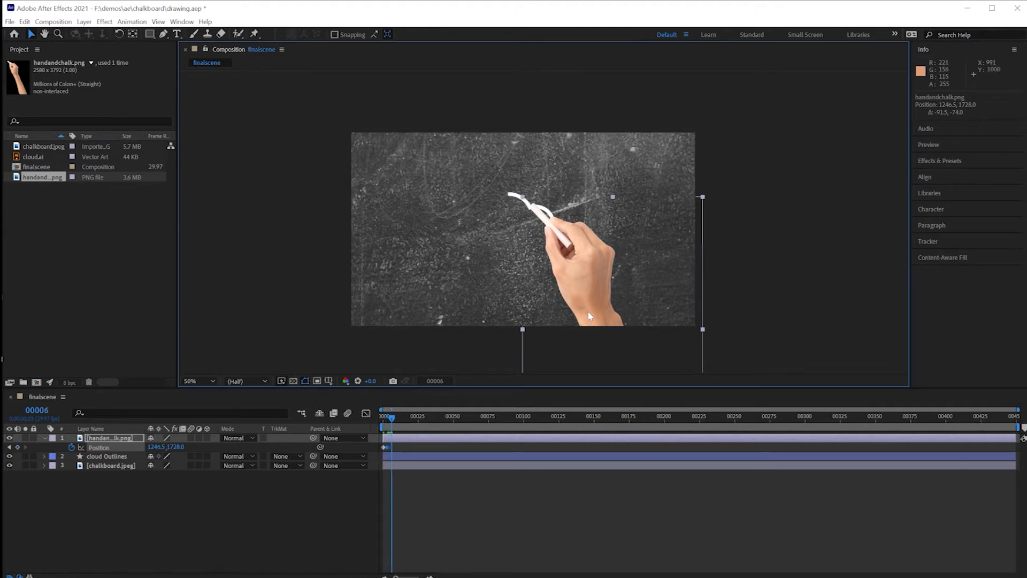
pyautogui.moveTo(588, 286); pyautogui.dragTo(564, 274)
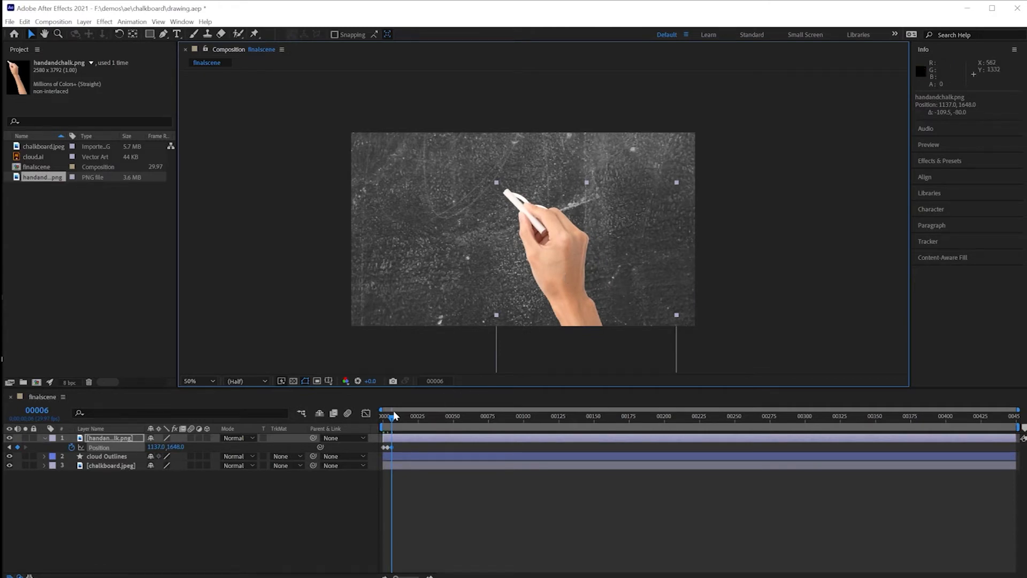
# Add hand Position keyframes at the drawn line's tip: about 1051.5, 1746 at frame 00009 and 1006.5, 1866 at frame 00012
pyautogui.hotkey('ctrl', 'Down')
pyautogui.moveTo(394, 417); pyautogui.dragTo(396, 416)
pyautogui.moveTo(561, 276); pyautogui.dragTo(538, 303)
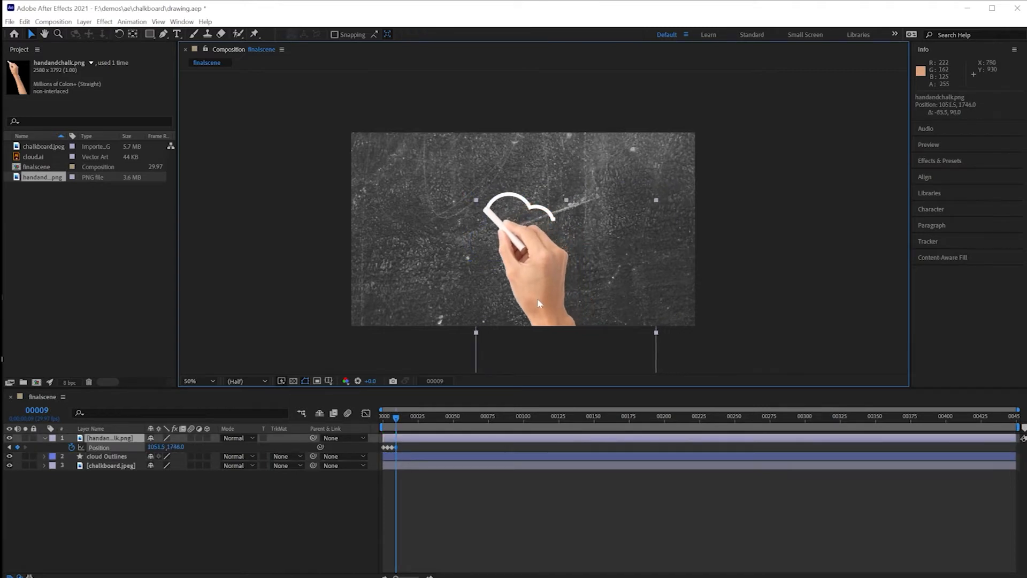
pyautogui.press('pagedown')
pyautogui.press('pagedown')
pyautogui.press('pagedown')
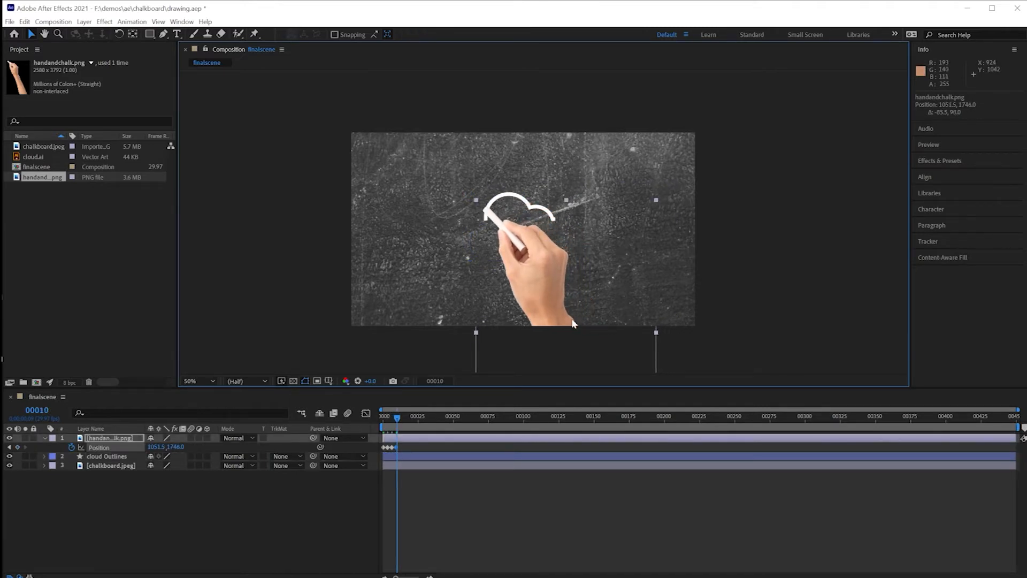
pyautogui.moveTo(542, 291); pyautogui.dragTo(530, 309)
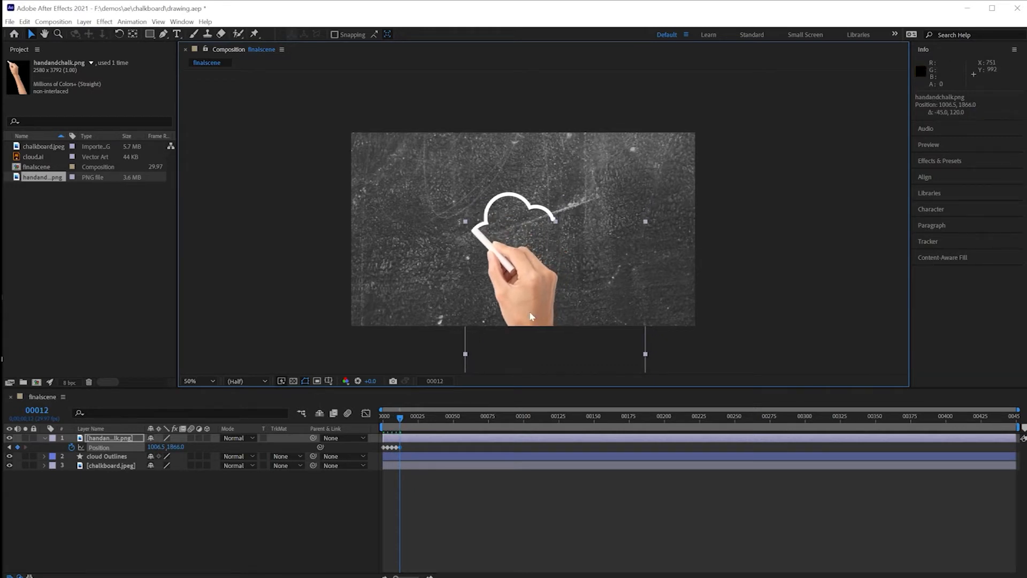
# Preview the hand animation from frame 00000 and examine the chalk's alignment around frame 00011
pyautogui.moveTo(401, 418)
pyautogui.mouseDown()
pyautogui.moveTo(385, 418)
pyautogui.moveTo(399, 417)
pyautogui.mouseUp()
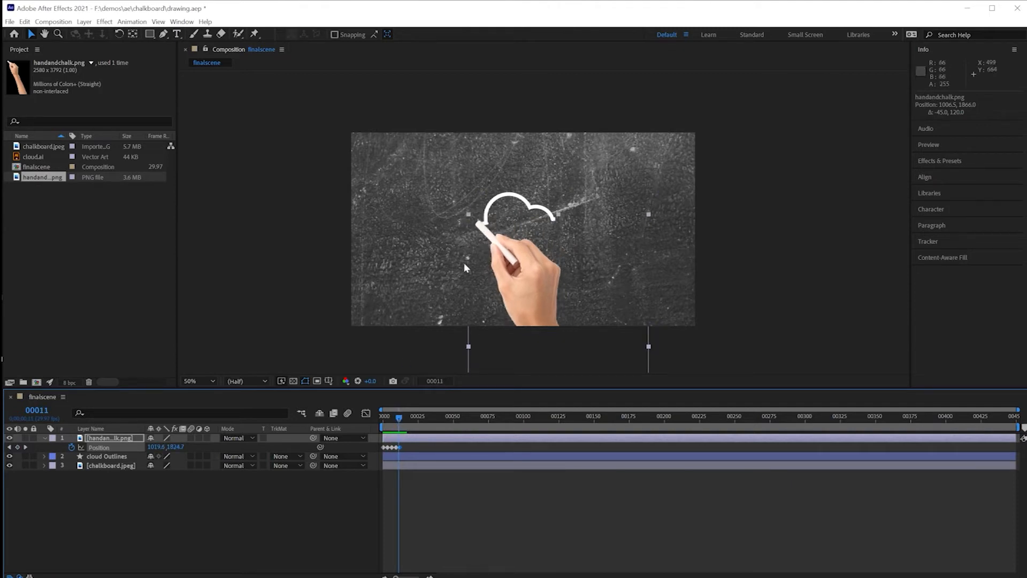
pyautogui.moveTo(399, 415); pyautogui.dragTo(381, 422)
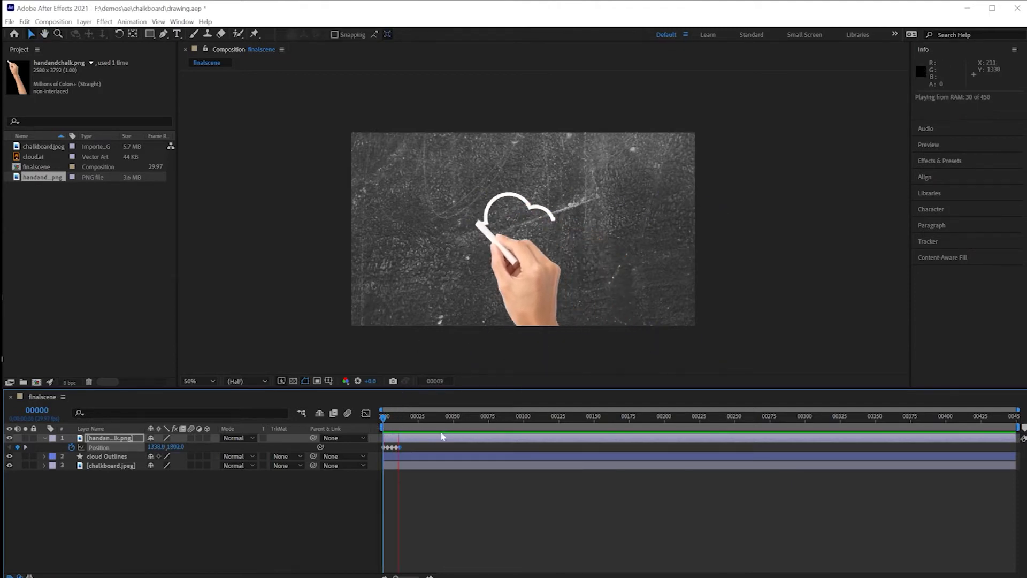
pyautogui.moveTo(404, 417)
pyautogui.mouseDown()
pyautogui.moveTo(386, 420)
pyautogui.moveTo(400, 432)
pyautogui.mouseUp()
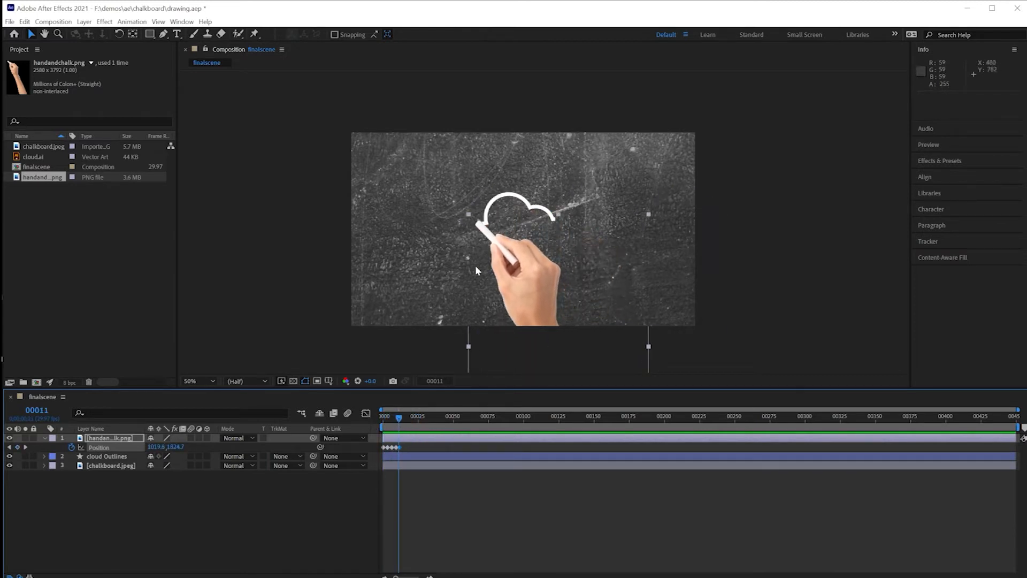
# Undo the hand adjustment at frame 00011 and add a Position keyframe of about 1046.4, 1801 at frame 00010 instead
pyautogui.scroll(2, 486, 239)
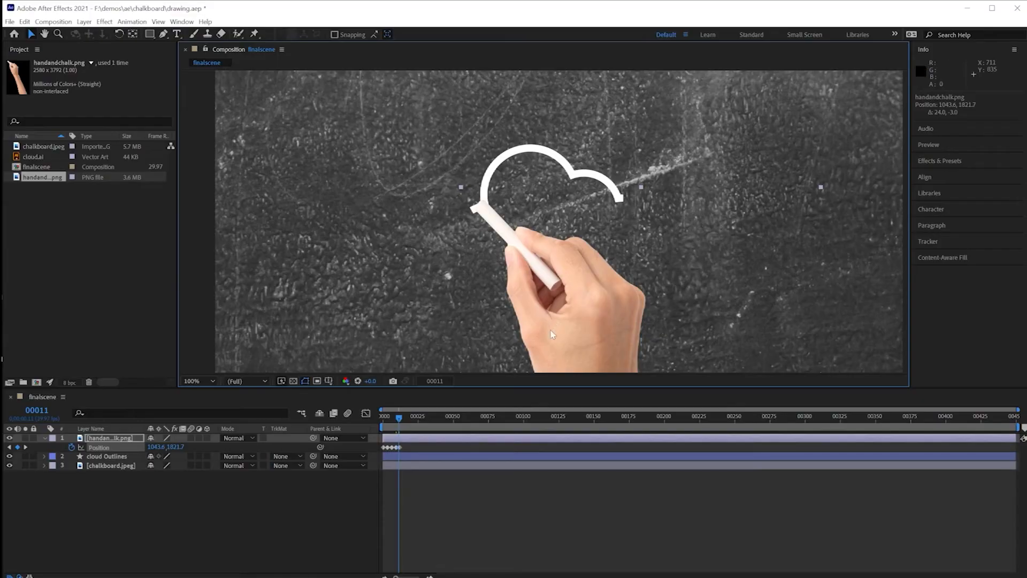
pyautogui.hotkey('ctrl', 'z')
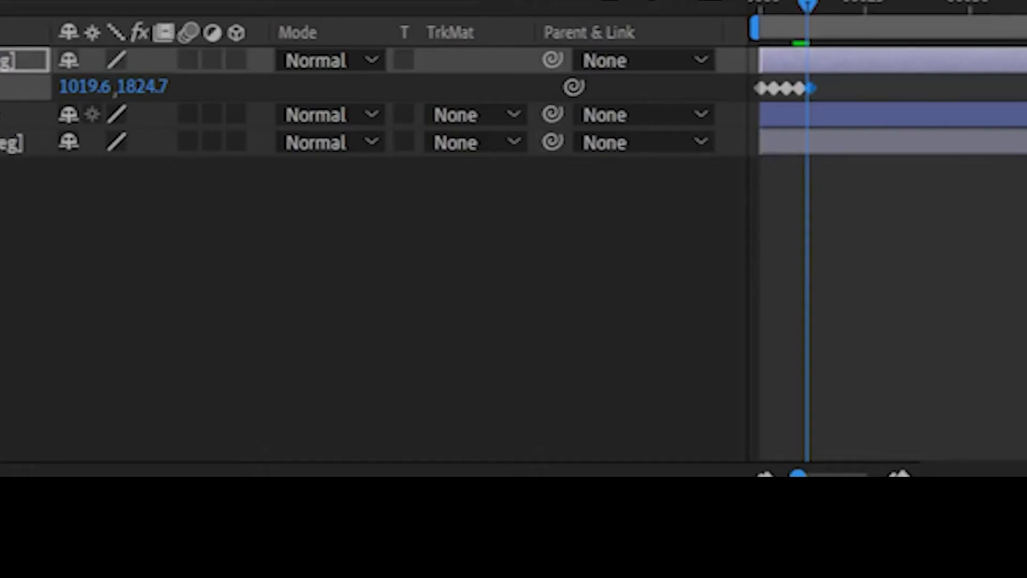
pyautogui.moveTo(799, 474); pyautogui.dragTo(853, 474)
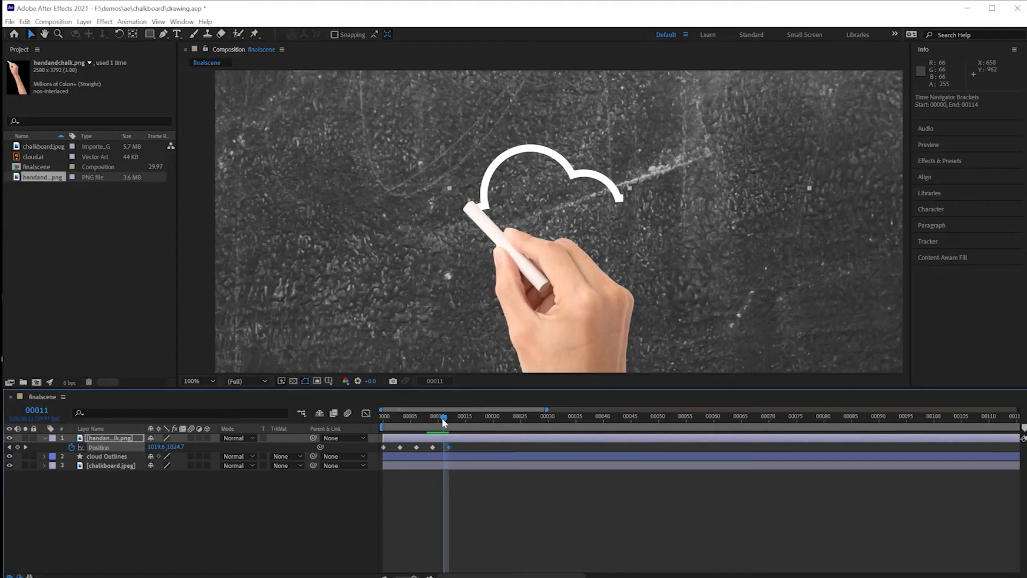
pyautogui.click(439, 416)
pyautogui.click(571, 328)
pyautogui.moveTo(571, 329); pyautogui.dragTo(575, 331)
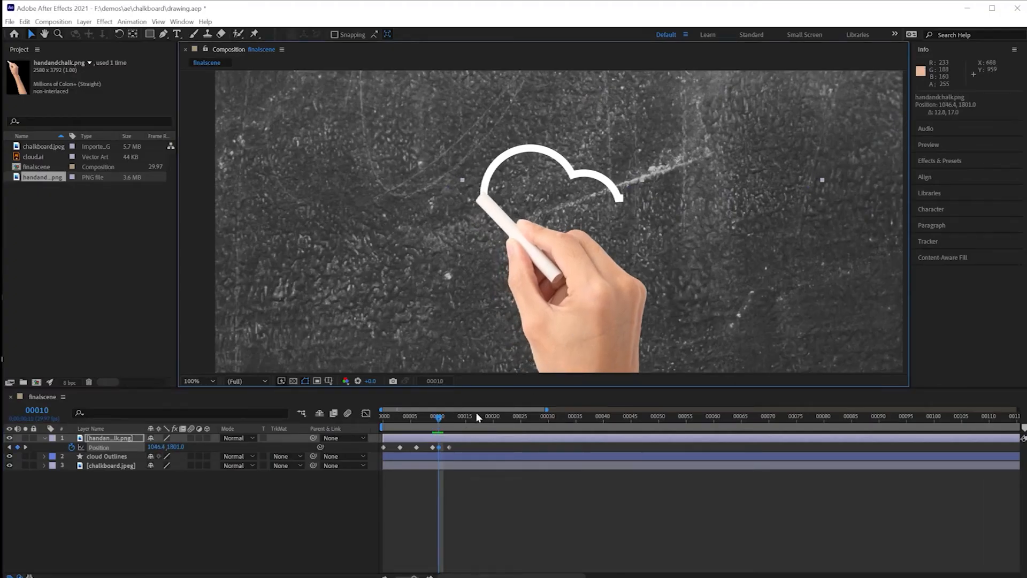
# Add hand Position keyframes along the cloud's lower-left curve: about 1015.5, 2019 at frame 00015 and 1131, 2036 at frame 00018
pyautogui.moveTo(438, 418)
pyautogui.mouseDown()
pyautogui.moveTo(372, 419)
pyautogui.moveTo(448, 457)
pyautogui.mouseUp()
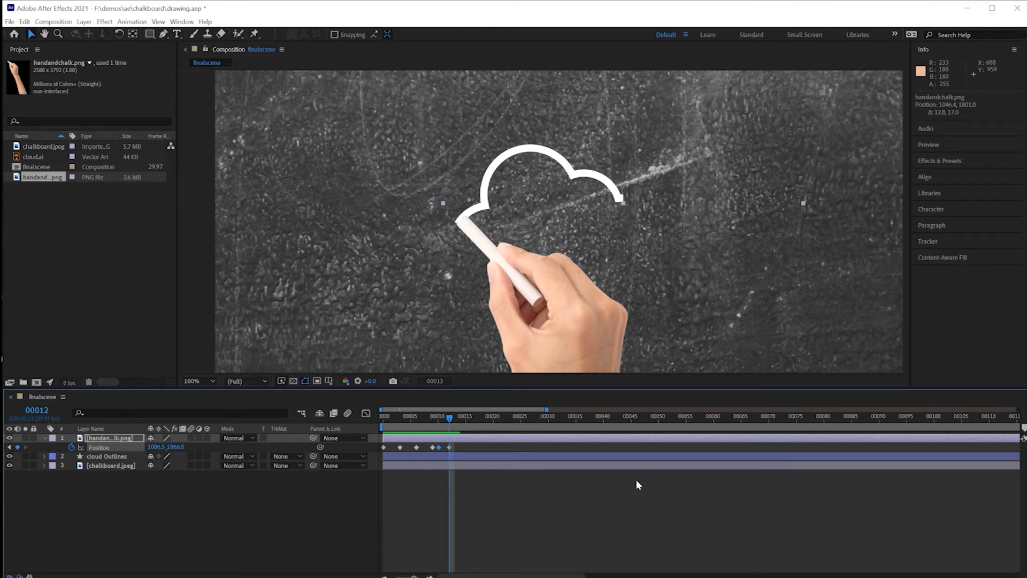
pyautogui.press('space')
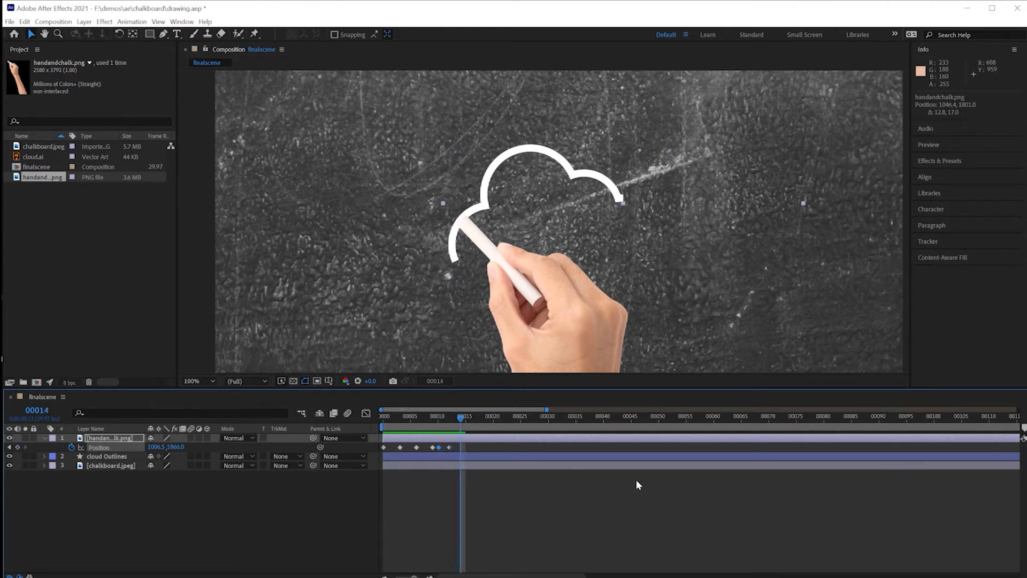
pyautogui.moveTo(624, 357); pyautogui.dragTo(580, 367)
pyautogui.press('space')
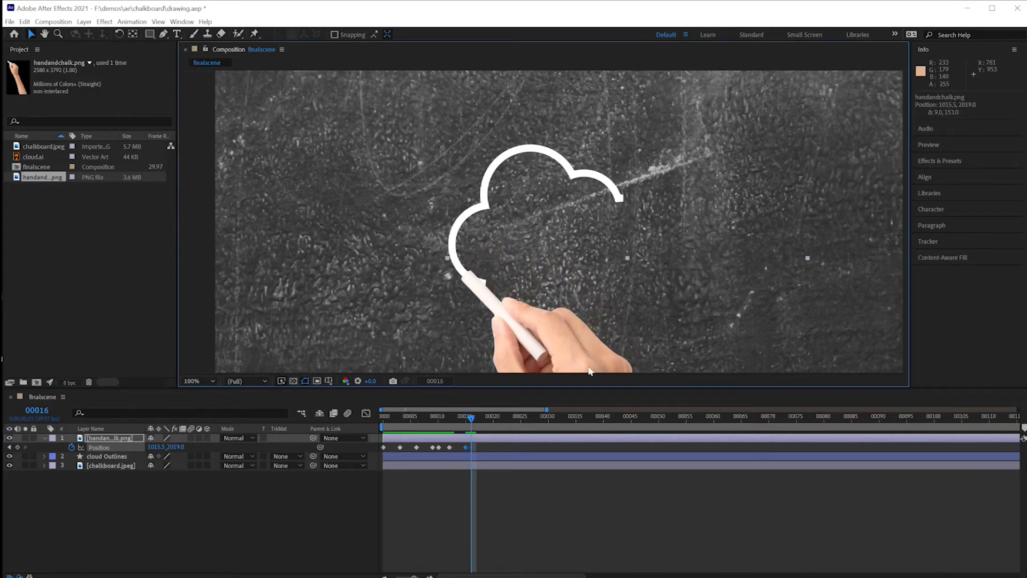
pyautogui.moveTo(554, 331); pyautogui.dragTo(610, 340)
pyautogui.press('space')
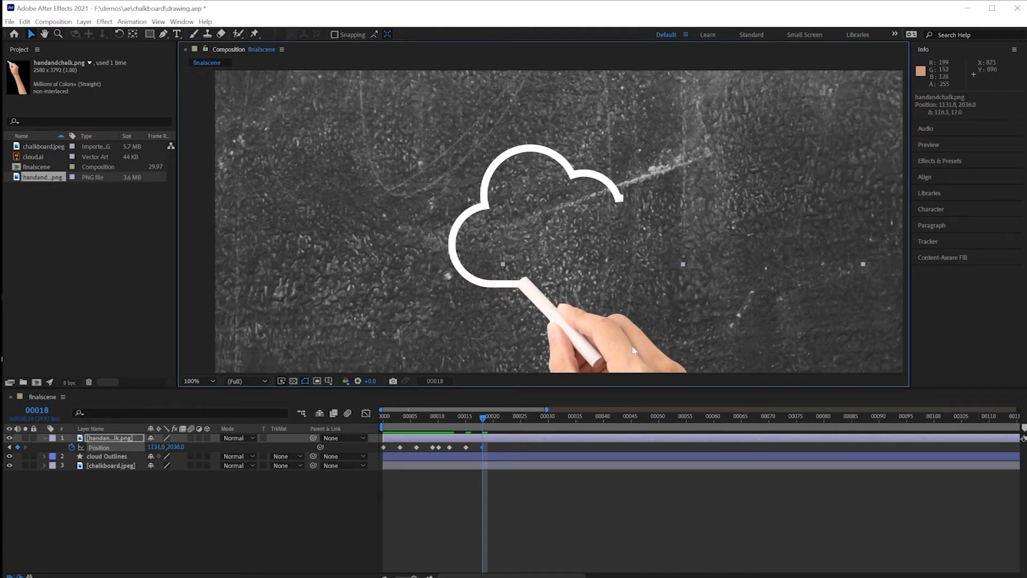
# Add hand Position keyframes along the cloud's bottom edge: about 1264.5, 2037 at frame 00021 and 1382.3, 2023 at frame 00024
pyautogui.moveTo(634, 351); pyautogui.dragTo(672, 335)
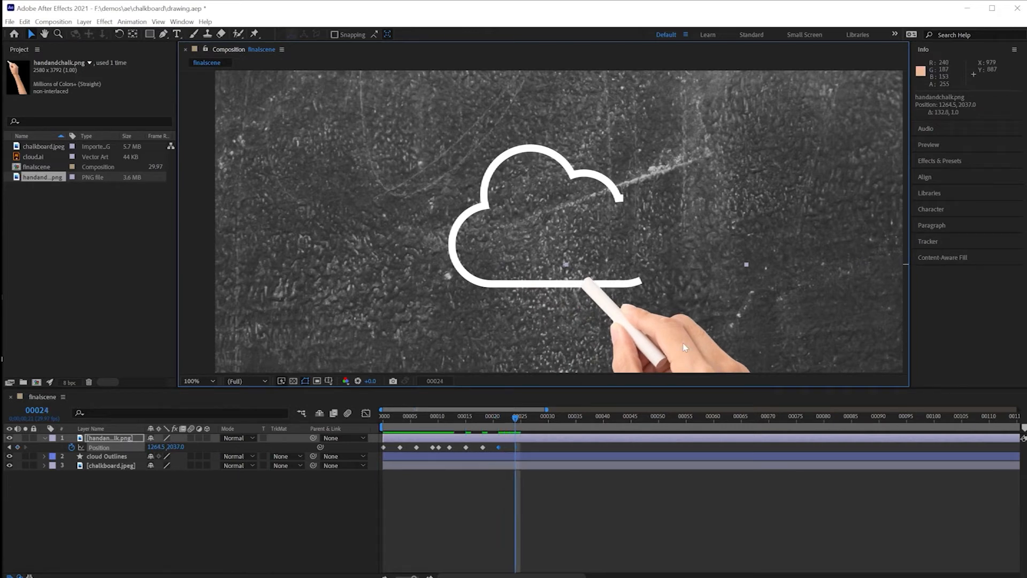
pyautogui.moveTo(685, 347); pyautogui.dragTo(742, 359)
pyautogui.press('space')
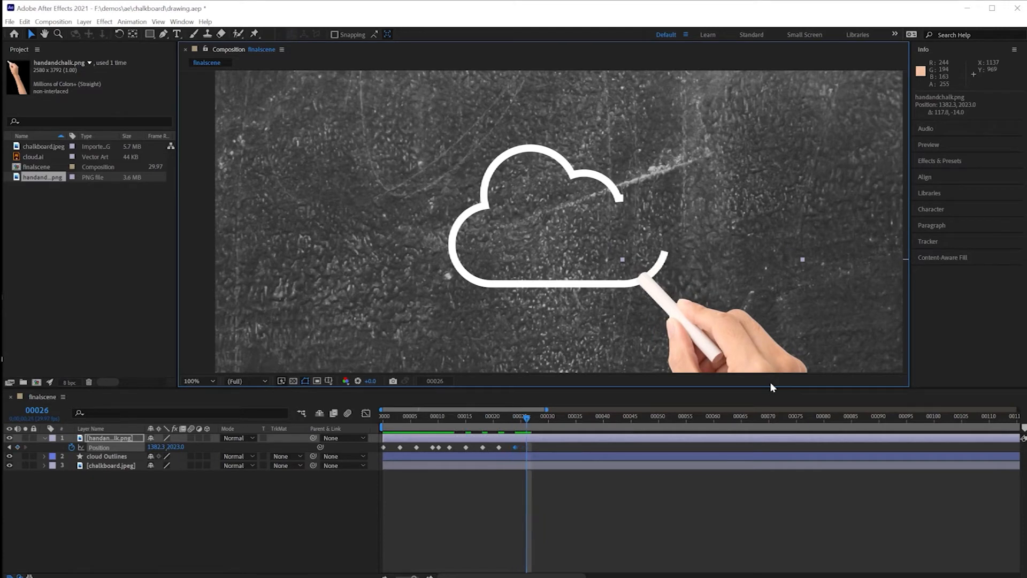
# Add hand Position keyframes up the cloud's right side: about 1432.5, 1882 at frame 00027 and 1328, 1792 at frame 00030
pyautogui.moveTo(741, 353); pyautogui.dragTo(767, 305)
pyautogui.press('space')
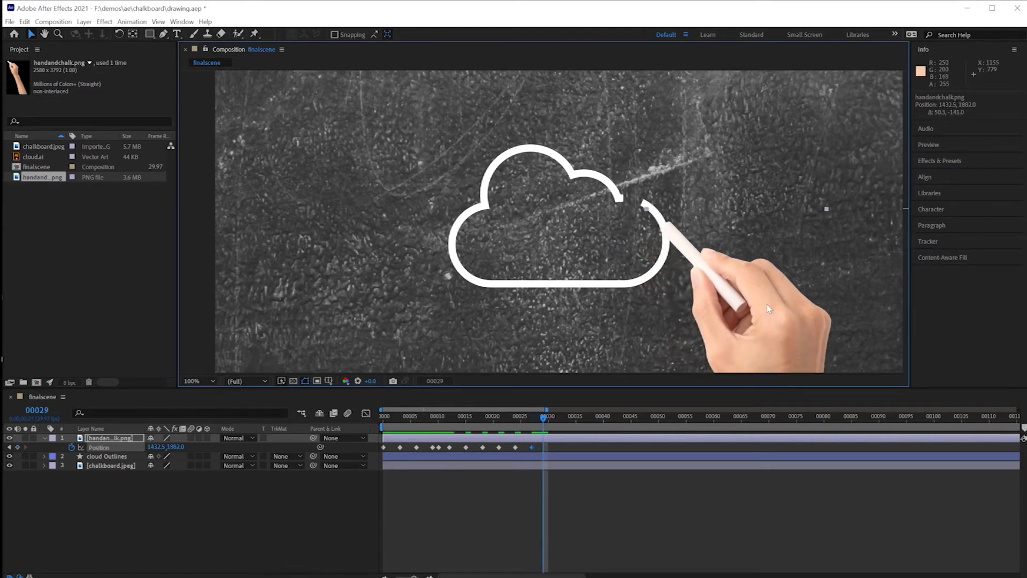
pyautogui.moveTo(772, 332); pyautogui.dragTo(721, 302)
# Play the hand-drawn cloud animation from frame 00000, then inspect the whole chalkboard at frame 00030
pyautogui.moveTo(548, 418); pyautogui.dragTo(345, 417)
pyautogui.press('space')
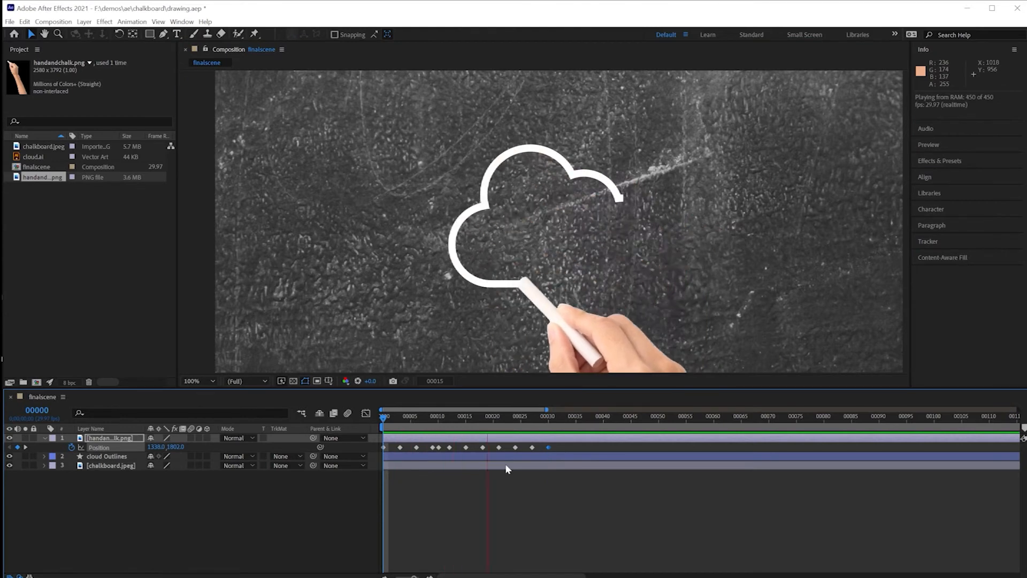
pyautogui.press('space')
pyautogui.moveTo(593, 416)
pyautogui.mouseDown()
pyautogui.moveTo(372, 406)
pyautogui.moveTo(549, 417)
pyautogui.moveTo(362, 418)
pyautogui.moveTo(477, 424)
pyautogui.moveTo(376, 428)
pyautogui.moveTo(551, 446)
pyautogui.mouseUp()
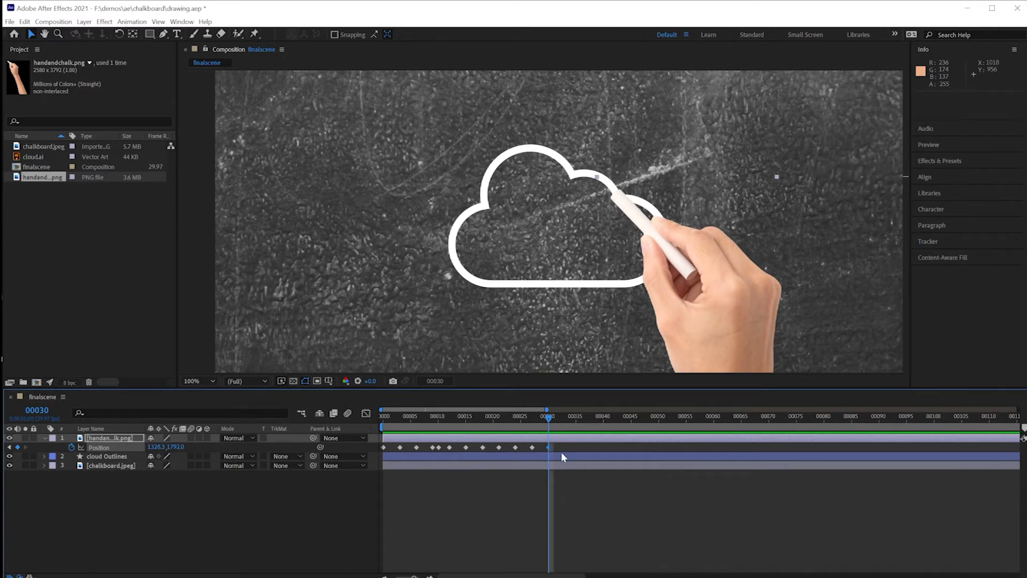
pyautogui.scroll(-2, 656, 297)
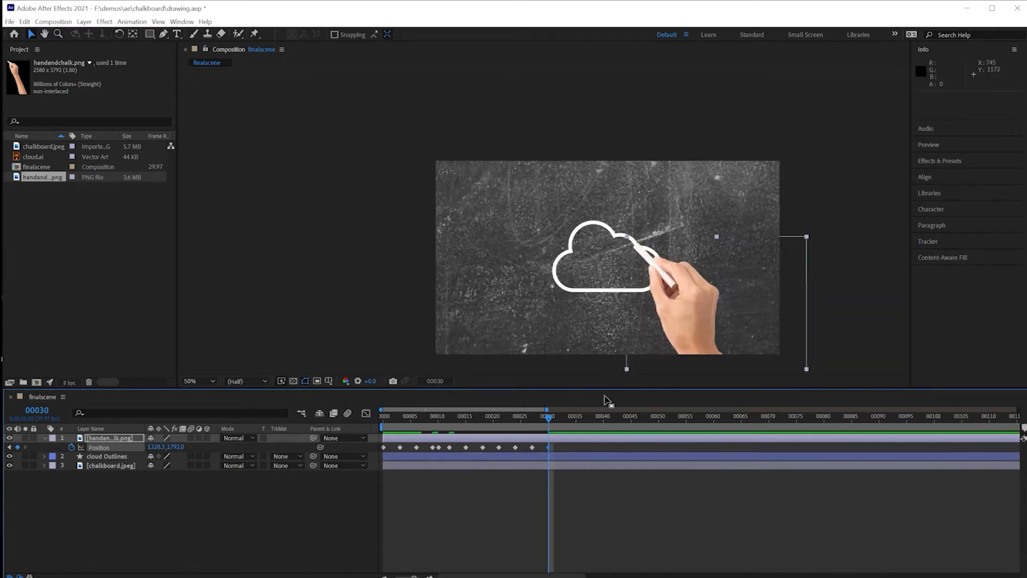
pyautogui.press('pagedown')
pyautogui.press('pagedown')
pyautogui.press('pagedown')
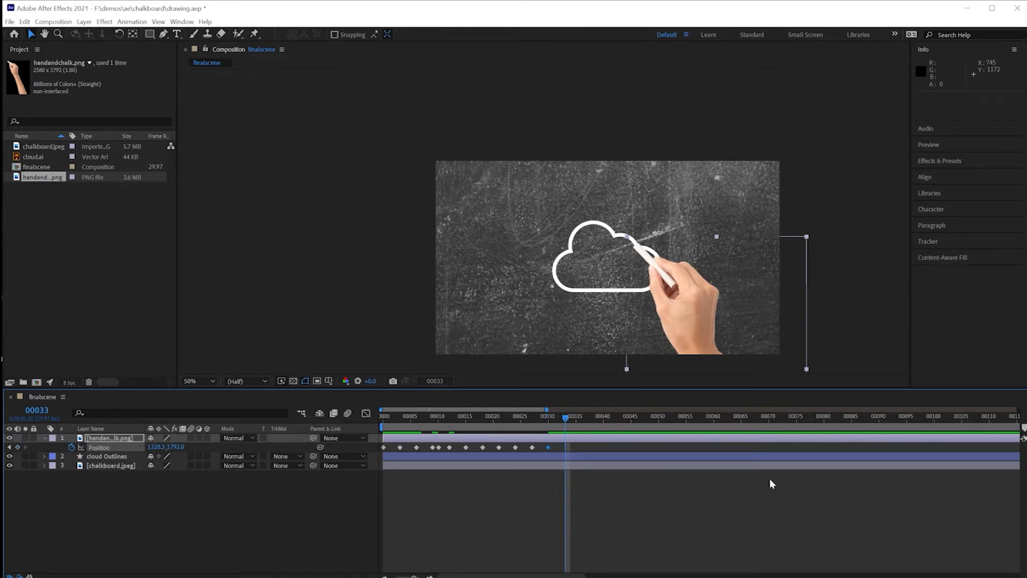
pyautogui.press('pagedown')
pyautogui.press('pagedown')
pyautogui.press('pagedown')
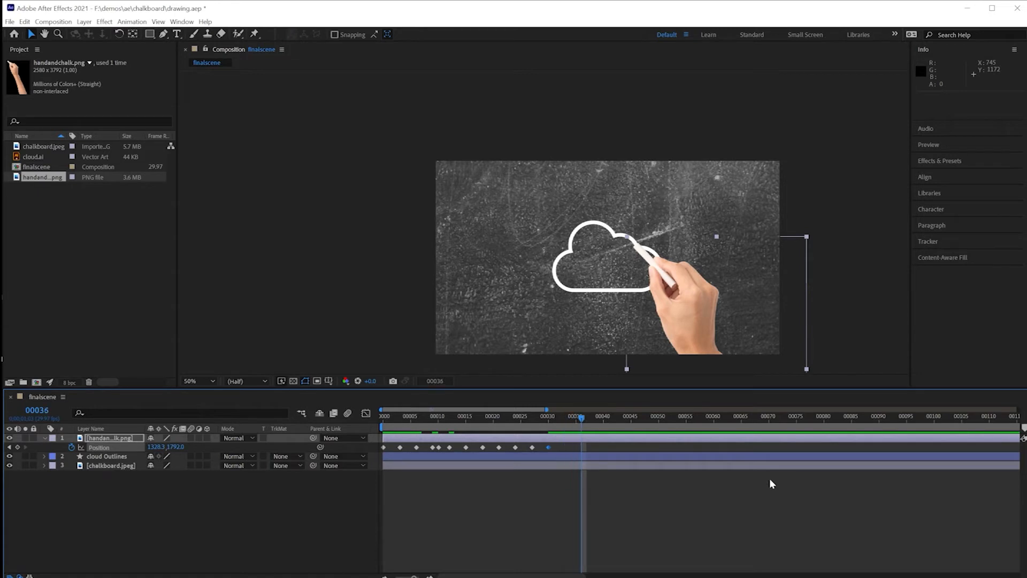
pyautogui.click(690, 316)
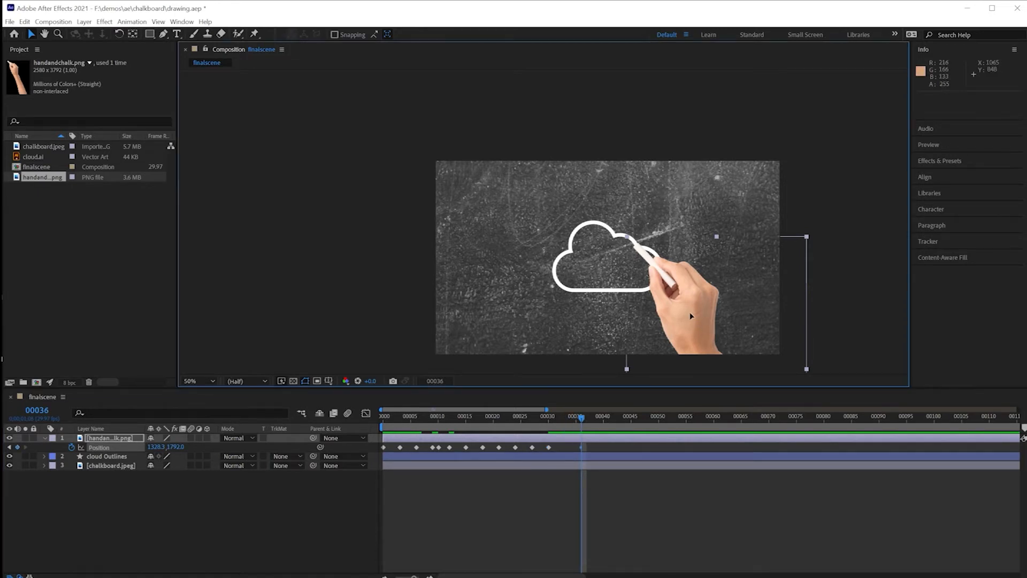
pyautogui.moveTo(583, 420); pyautogui.dragTo(552, 427)
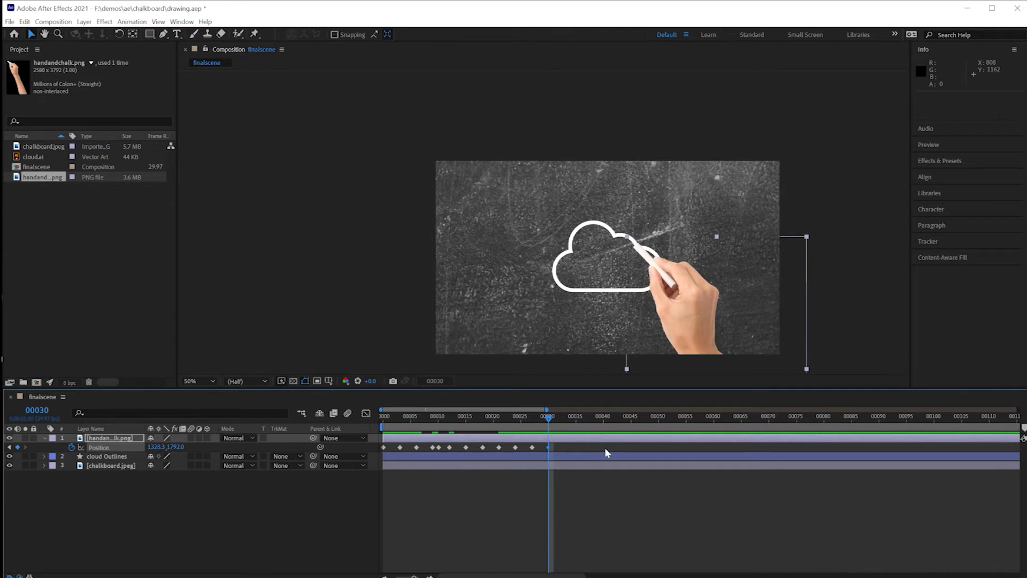
# Add a hand Position keyframe at frame 00036, moving the hand below the chalkboard to about 965.3, 2584
pyautogui.press('pagedown')
pyautogui.press('pagedown')
pyautogui.press('pagedown')
pyautogui.press('pagedown')
pyautogui.press('pagedown')
pyautogui.press('pagedown')
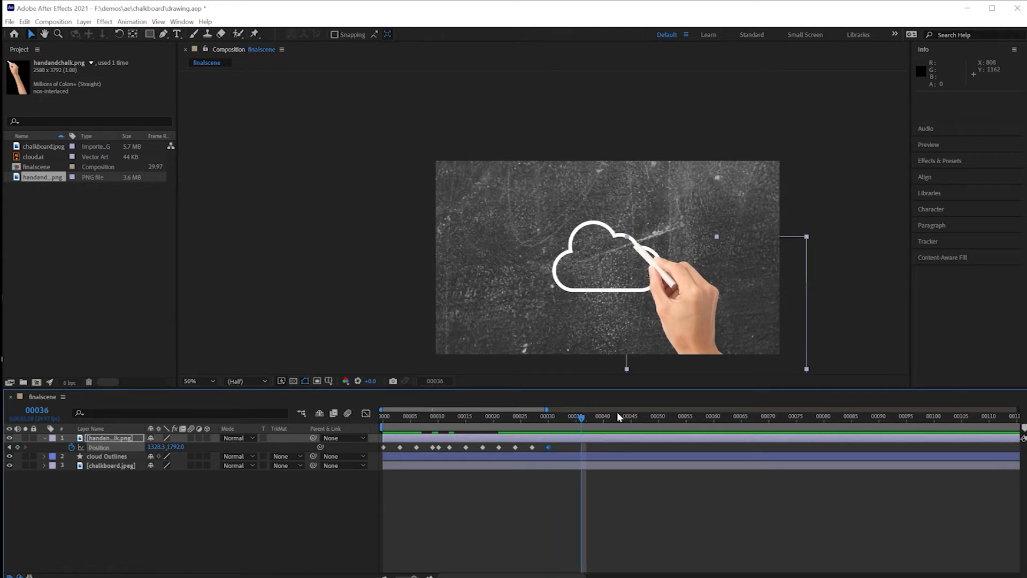
pyautogui.moveTo(680, 335)
pyautogui.mouseDown()
pyautogui.moveTo(611, 346)
pyautogui.moveTo(595, 445)
pyautogui.moveTo(533, 418)
pyautogui.moveTo(330, 423)
pyautogui.mouseUp()
# Play the cloud animation from frame 00000 several times, then check the hand's exit at frame 00036
pyautogui.press('space')
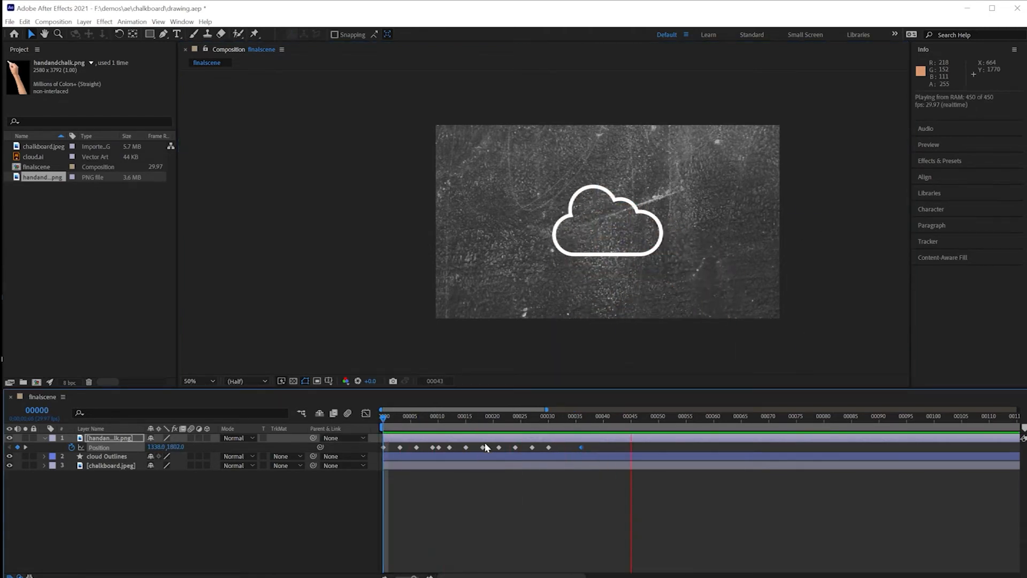
pyautogui.press('space')
pyautogui.moveTo(603, 423); pyautogui.dragTo(356, 402)
pyautogui.press('space')
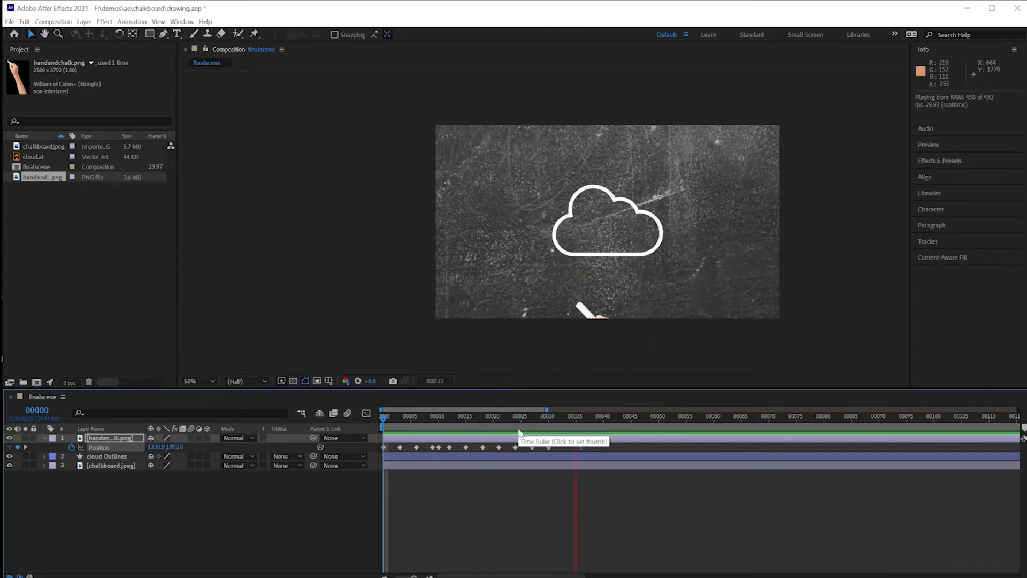
pyautogui.press('space')
pyautogui.click(598, 417)
pyautogui.press('space')
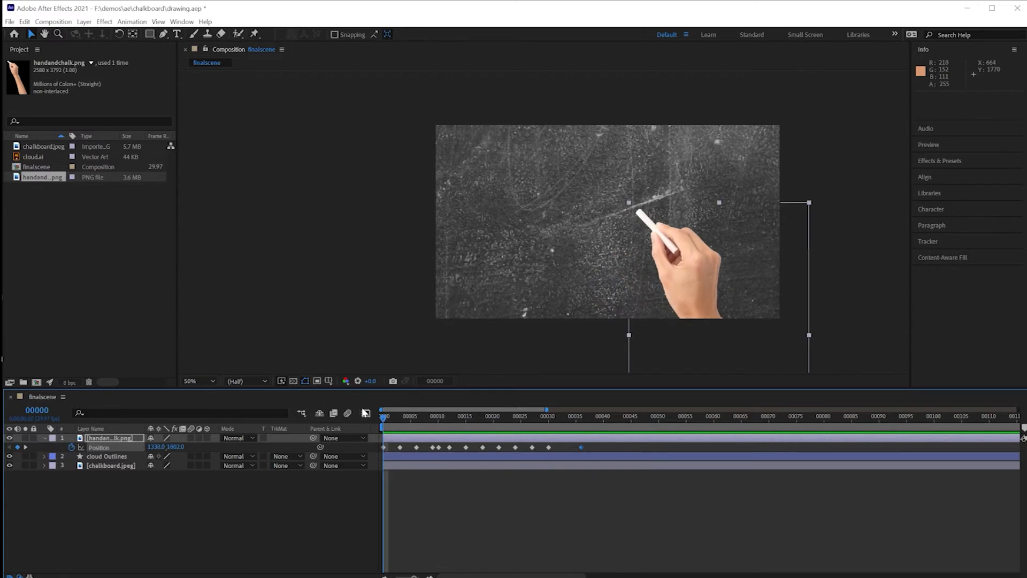
pyautogui.click(583, 431)
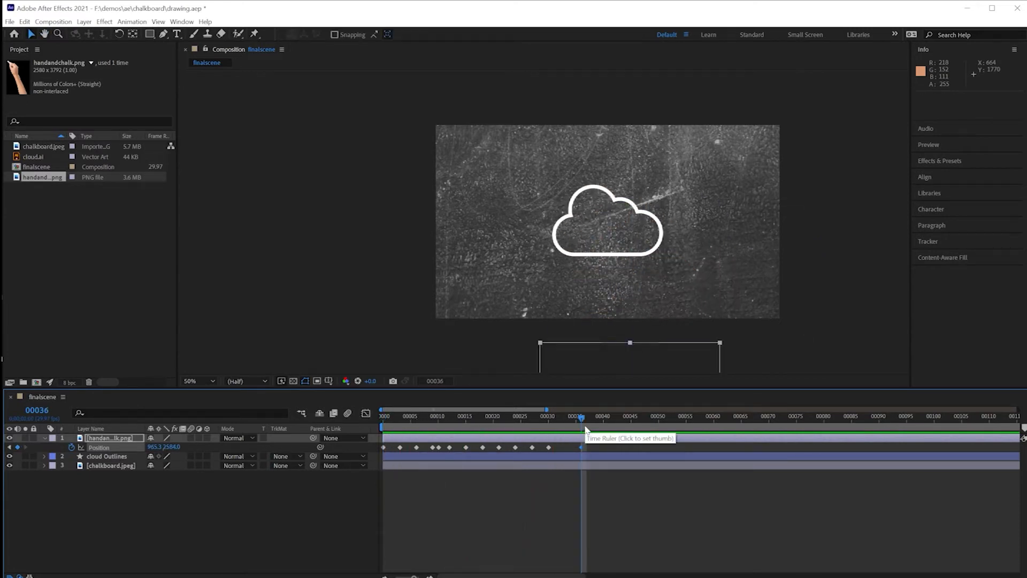
pyautogui.moveTo(585, 427); pyautogui.dragTo(356, 418)
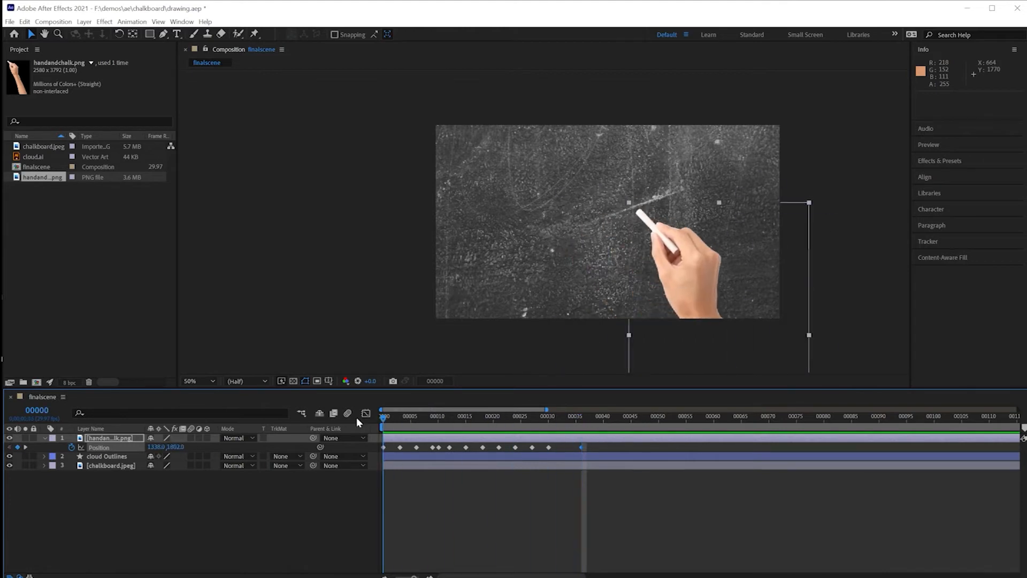
# Collapse the hand layer's properties and shift the hand and cloud Outlines layers together to start at frame 00005
pyautogui.click(409, 457)
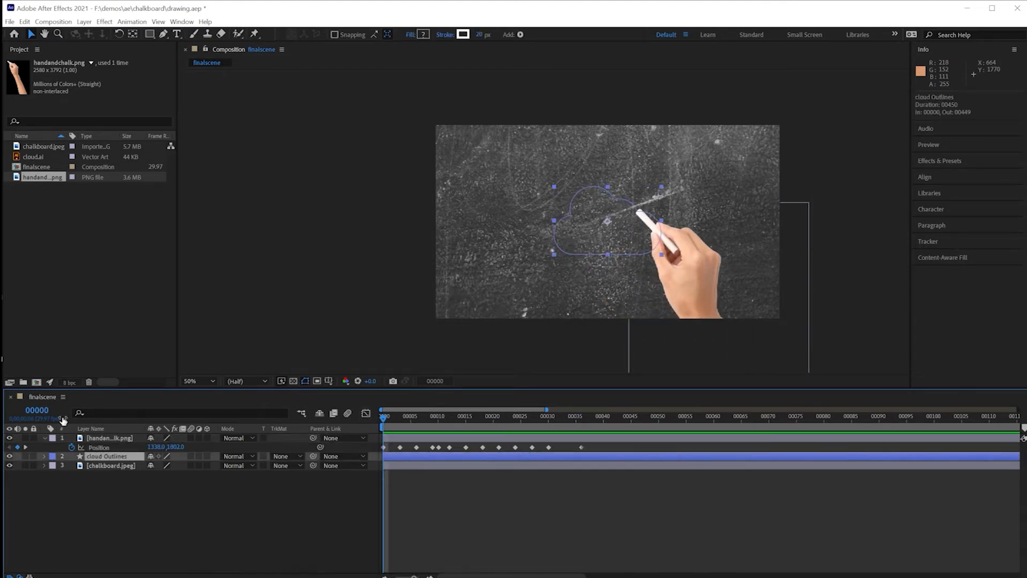
pyautogui.click(44, 437)
pyautogui.click(98, 438)
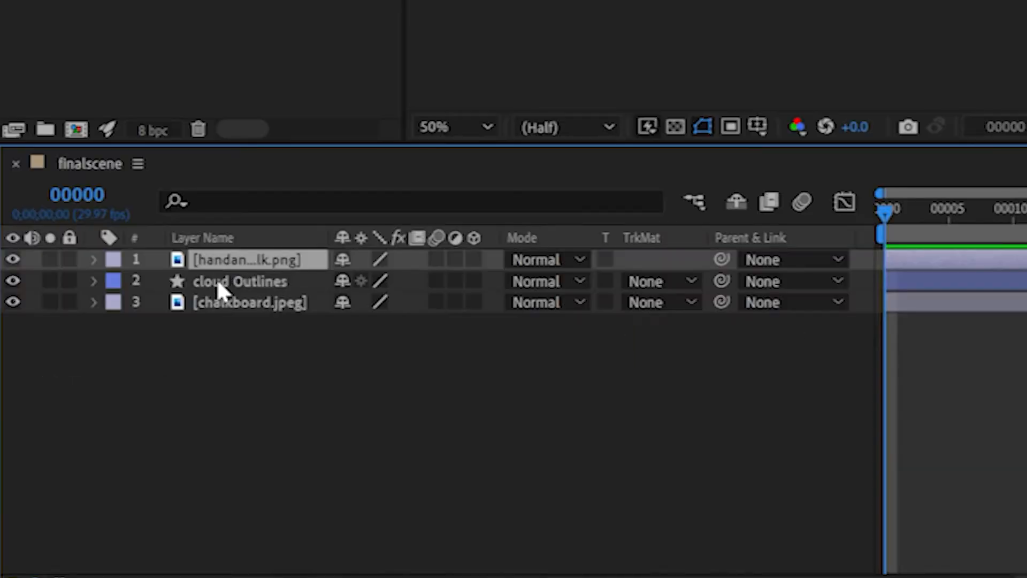
pyautogui.click(97, 446)
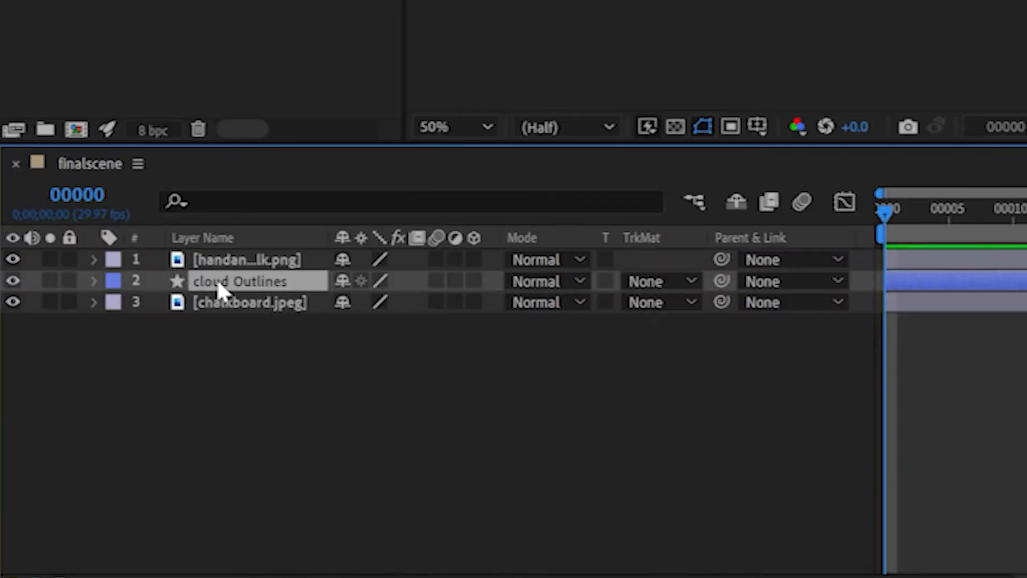
pyautogui.keyDown('shift'); pyautogui.click(903, 260); pyautogui.keyUp('shift')
pyautogui.moveTo(909, 260); pyautogui.dragTo(964, 256)
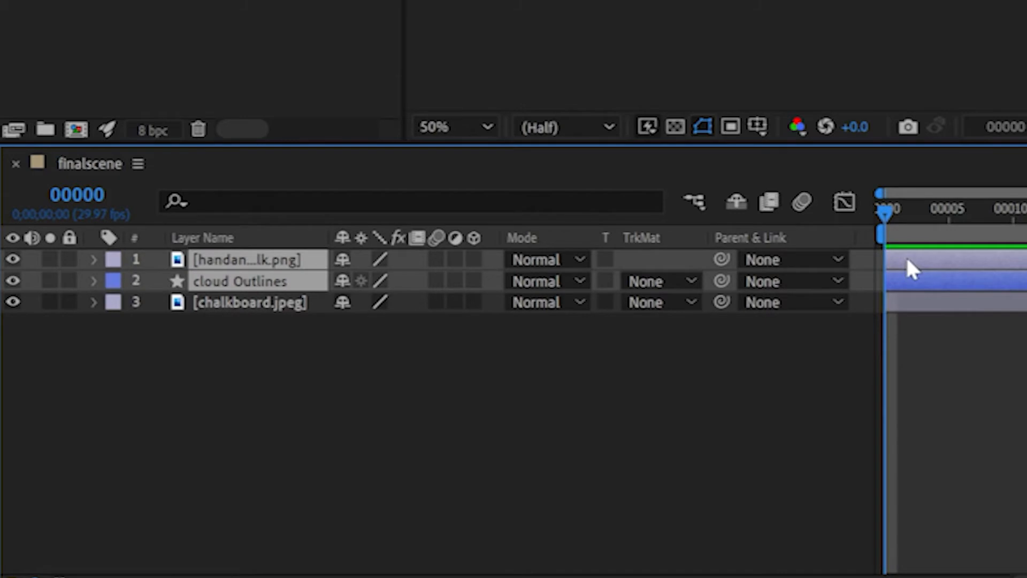
pyautogui.moveTo(417, 439); pyautogui.dragTo(421, 439)
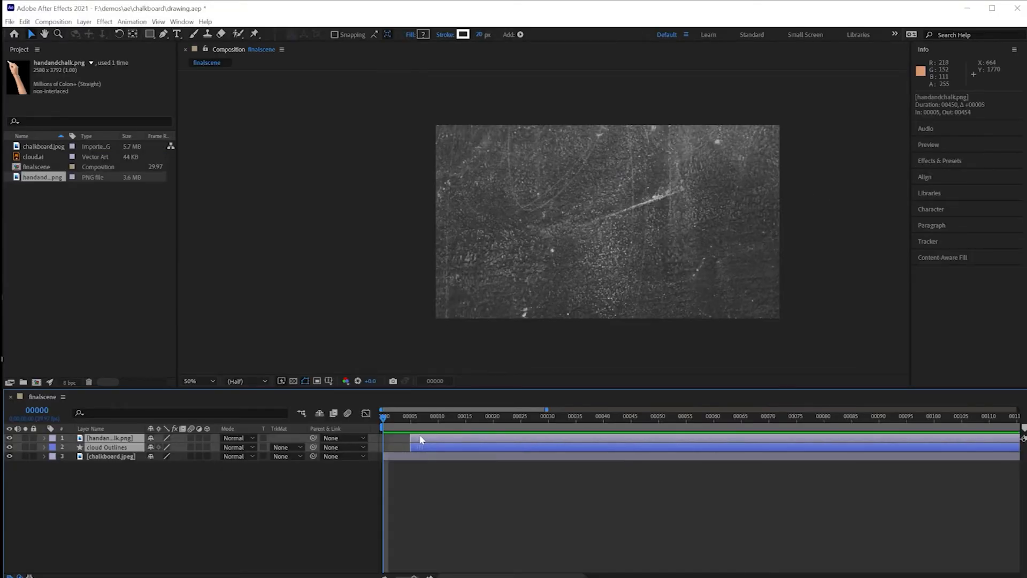
# Play the animation from frame 00000 to check the delayed start of the hand and cloud
pyautogui.moveTo(382, 417)
pyautogui.mouseDown()
pyautogui.moveTo(404, 418)
pyautogui.moveTo(376, 422)
pyautogui.mouseUp()
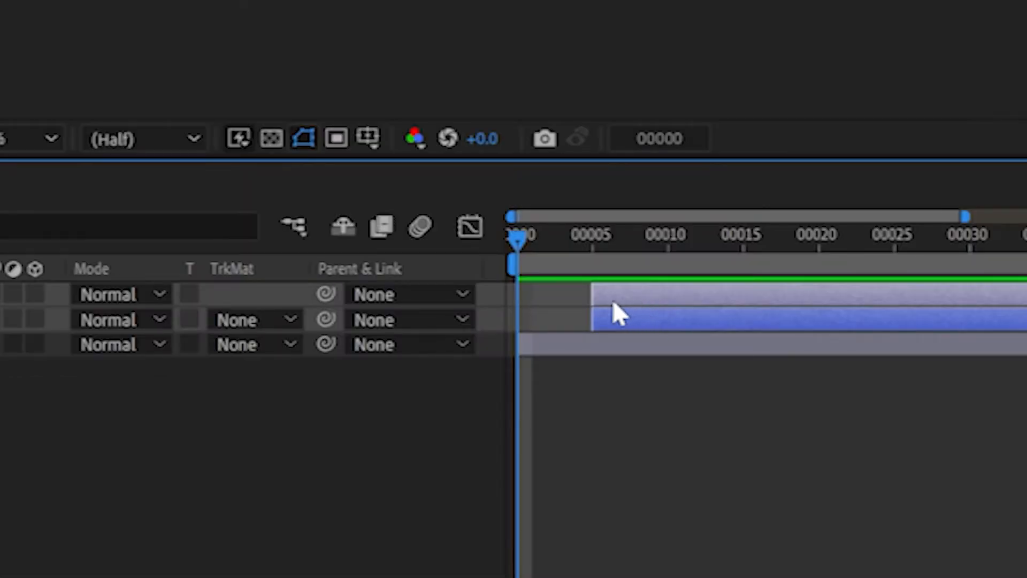
pyautogui.press('space')
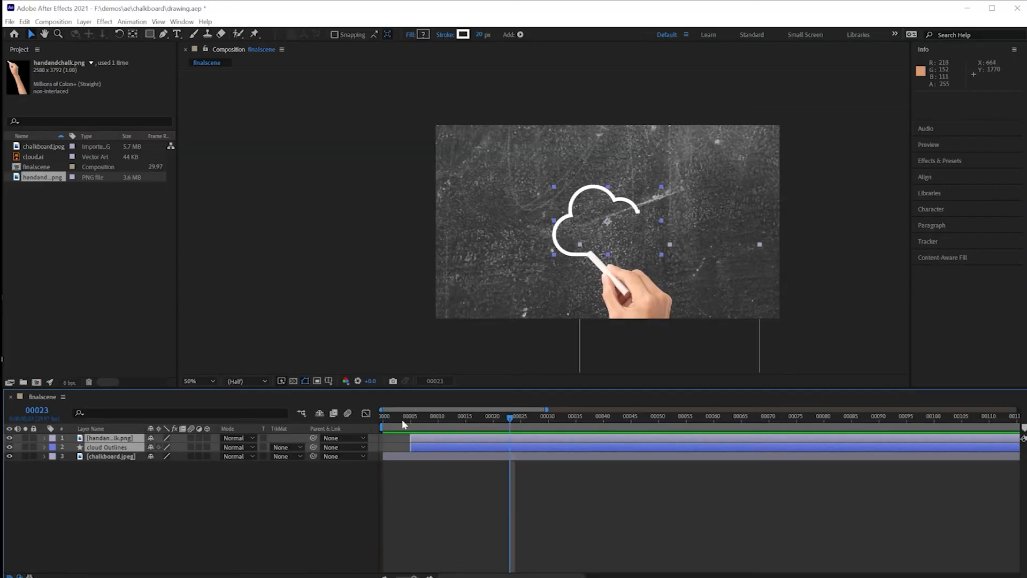
pyautogui.press('space')
# Extend only the hand layer's in point back to frame 00000 and scrub through its opening frames
pyautogui.click(409, 489)
pyautogui.click(419, 438)
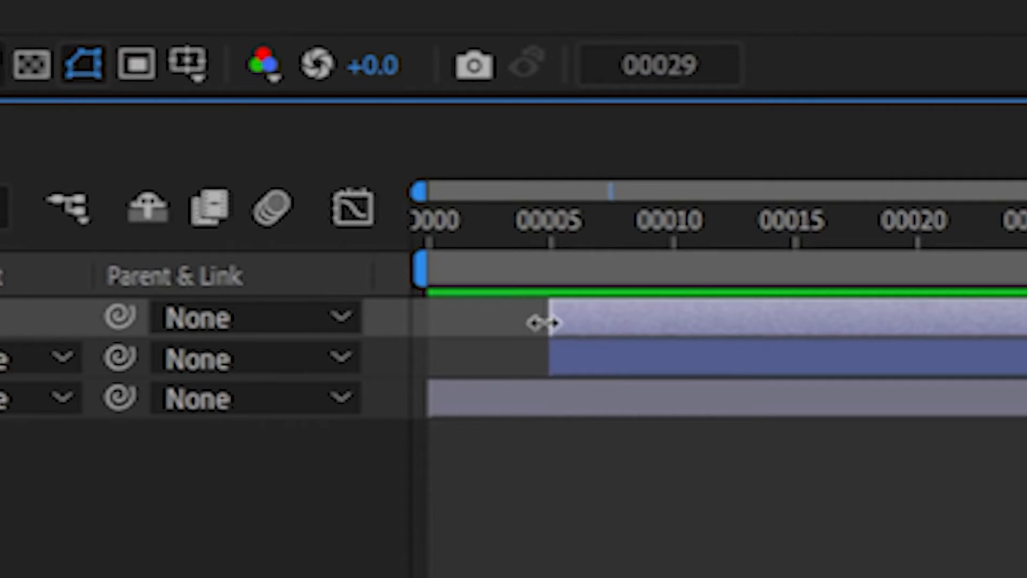
pyautogui.moveTo(548, 322); pyautogui.dragTo(425, 326)
pyautogui.moveTo(1012, 236); pyautogui.dragTo(563, 237)
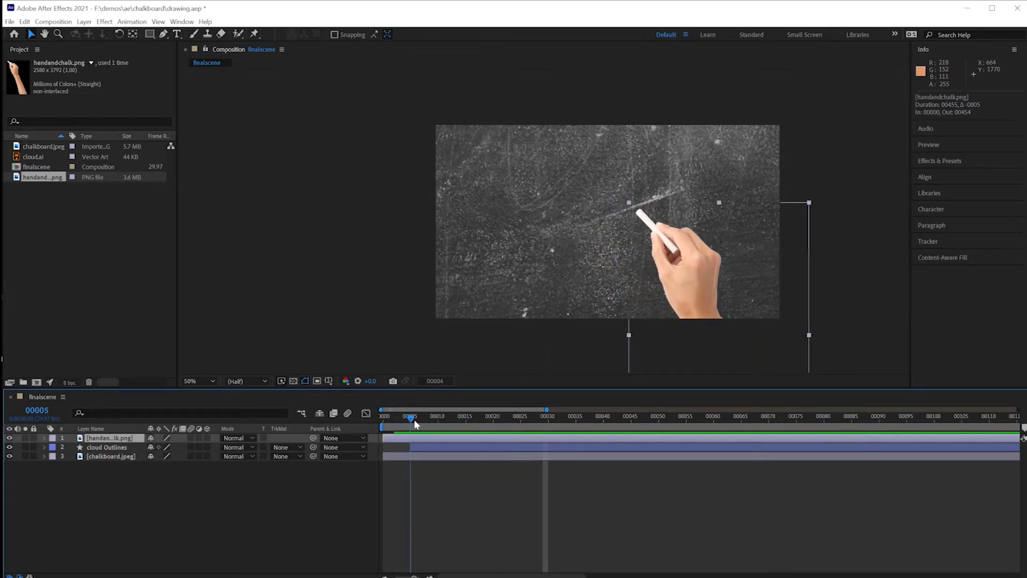
pyautogui.moveTo(415, 424)
pyautogui.mouseDown()
pyautogui.moveTo(447, 428)
pyautogui.moveTo(345, 435)
pyautogui.moveTo(378, 426)
pyautogui.mouseUp()
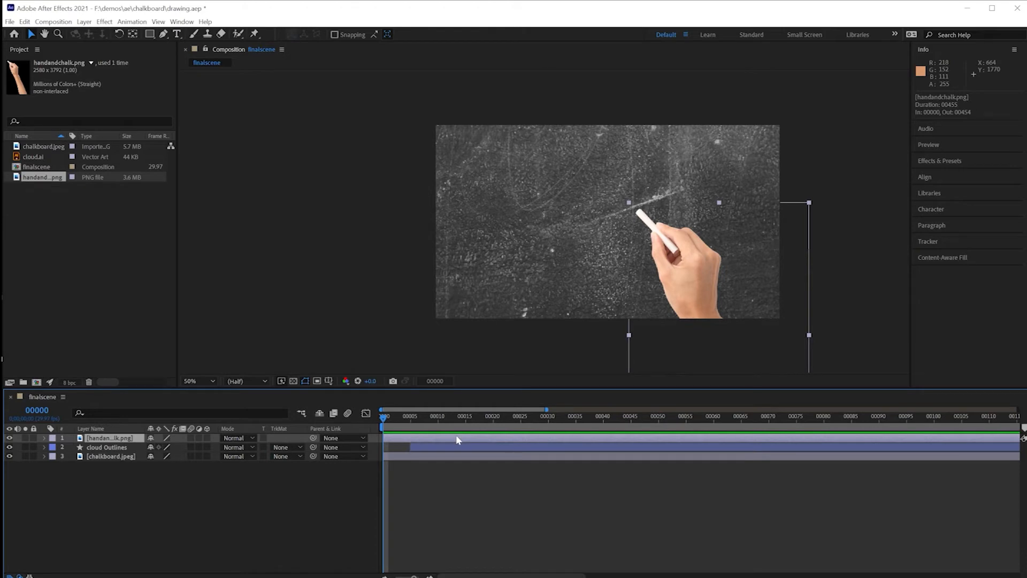
# Reveal the hand's keyframes and add a Position keyframe at frame 00000, with the hand off the board's lower-right corner at about 1789.5, 2440
pyautogui.press('u')
pyautogui.click(410, 447)
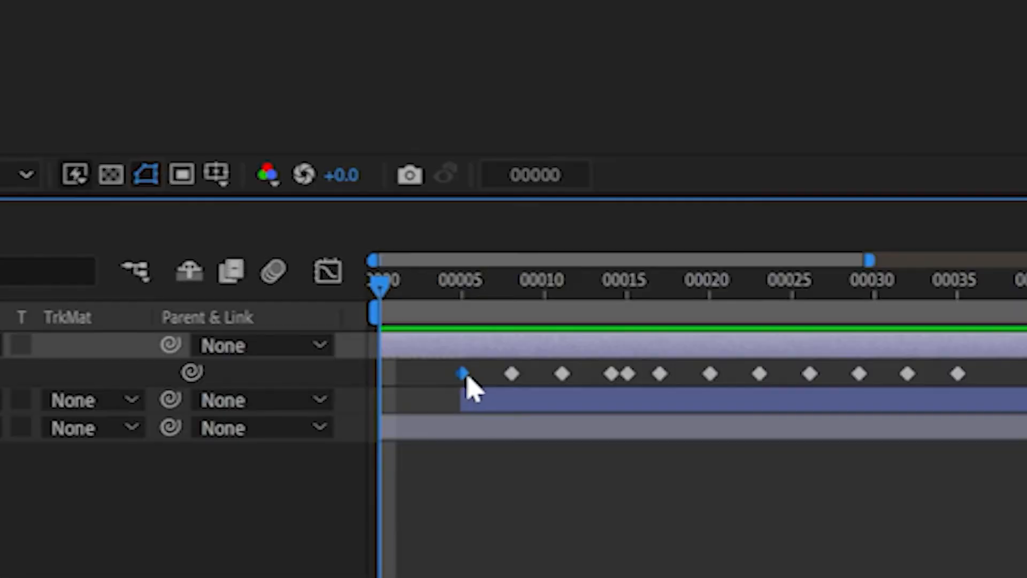
pyautogui.moveTo(383, 427); pyautogui.dragTo(399, 425)
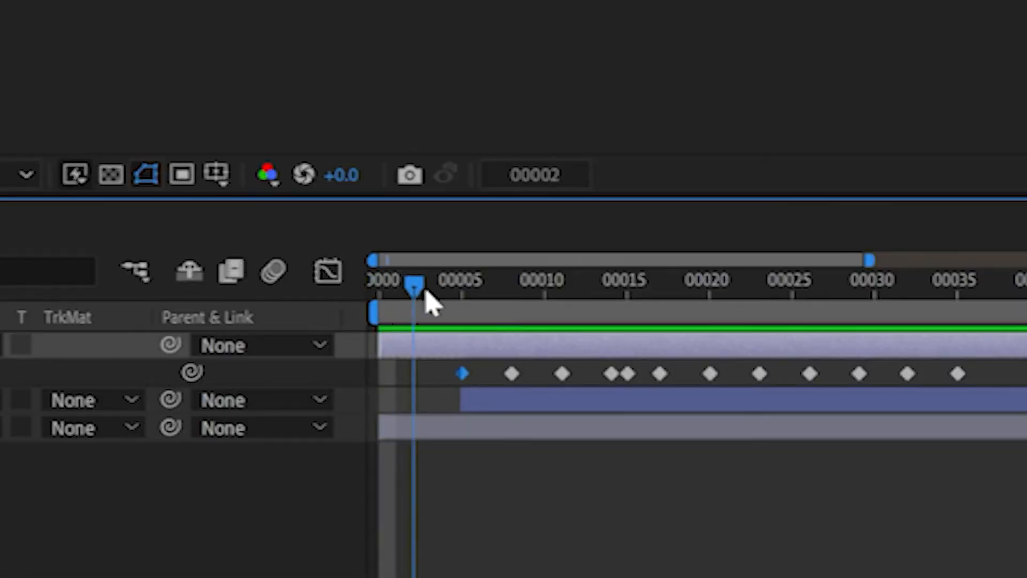
pyautogui.moveTo(428, 302); pyautogui.dragTo(800, 321)
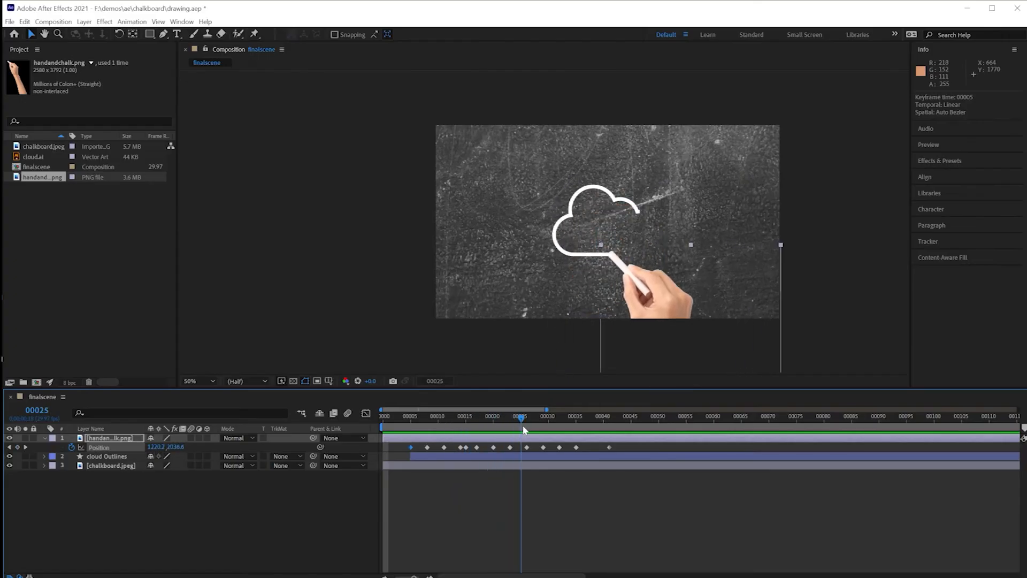
pyautogui.moveTo(523, 429); pyautogui.dragTo(352, 433)
pyautogui.click(680, 289)
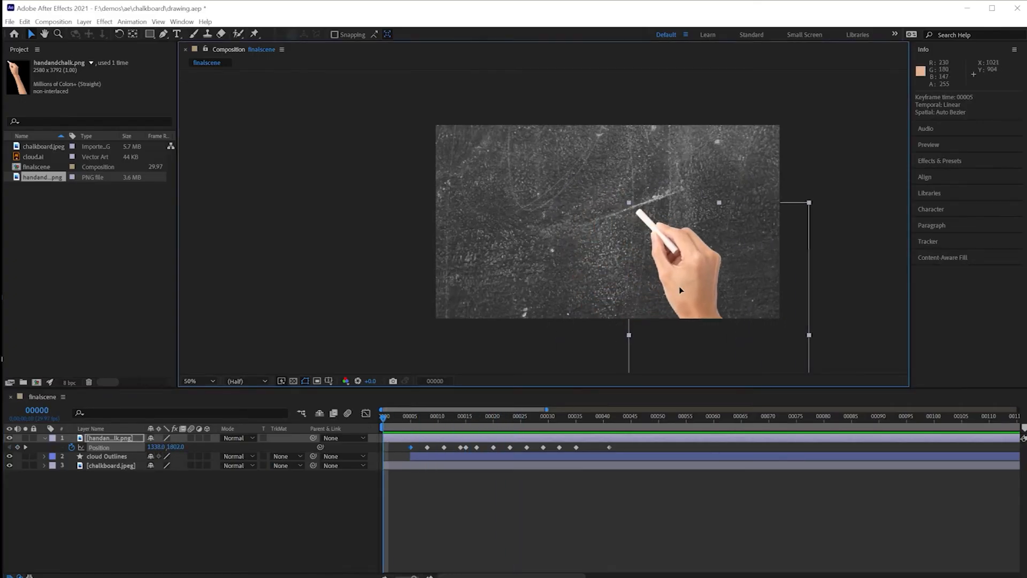
pyautogui.moveTo(685, 296); pyautogui.dragTo(795, 408)
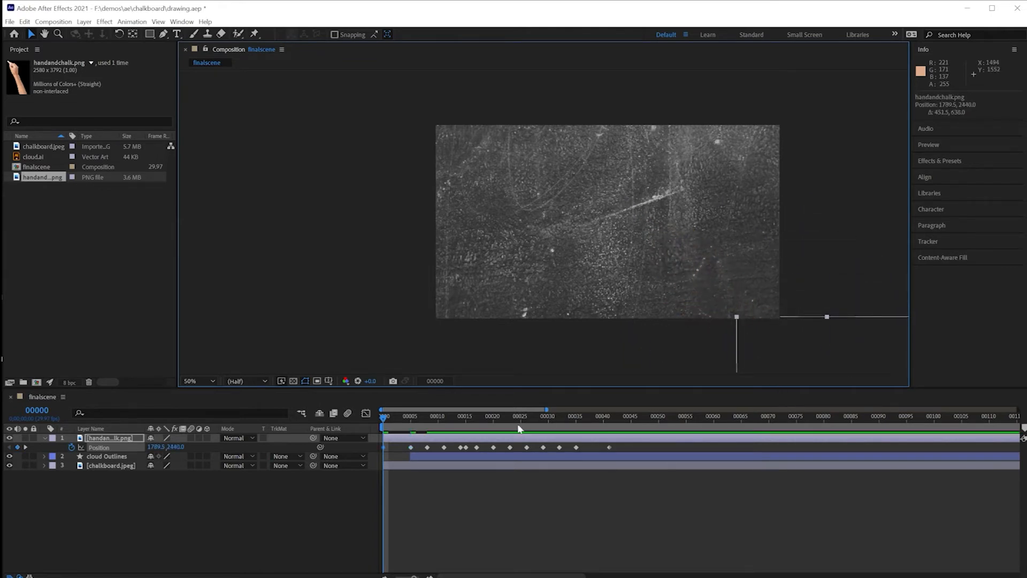
# Play the animation to check the hand's entry onto the chalkboard, and return to frame 00000
pyautogui.click(423, 426)
pyautogui.press('space')
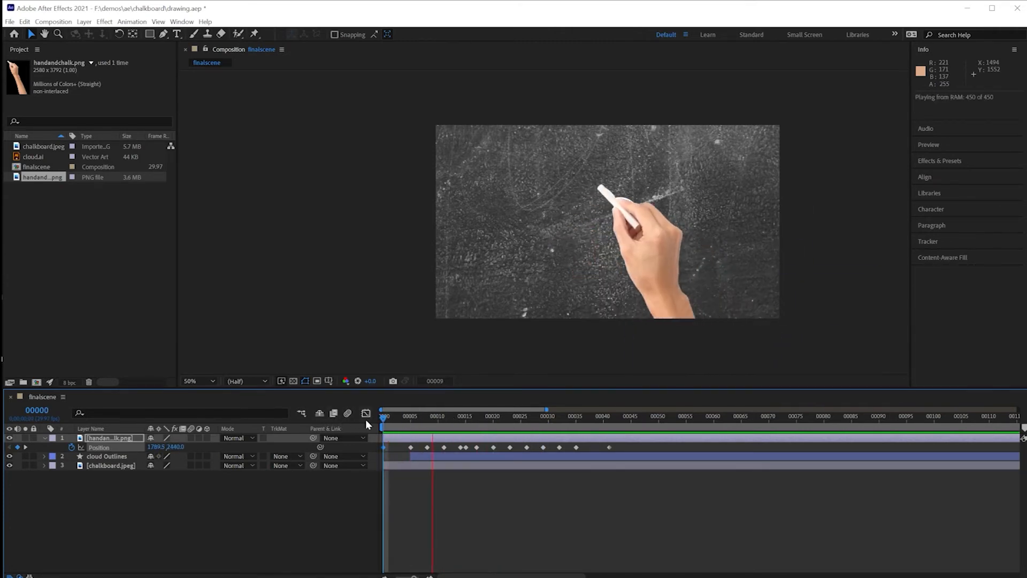
pyautogui.press('space')
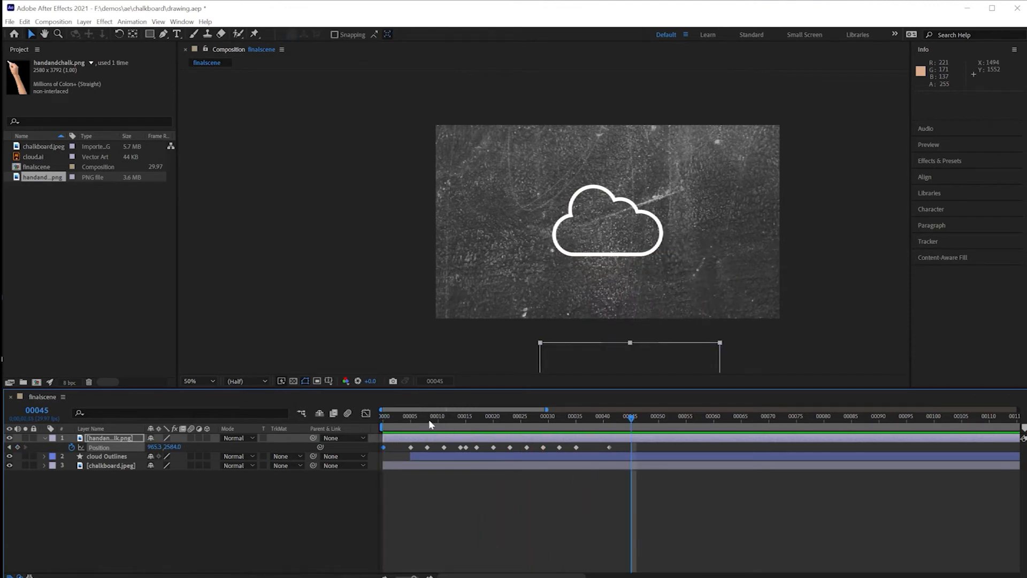
pyautogui.press('space')
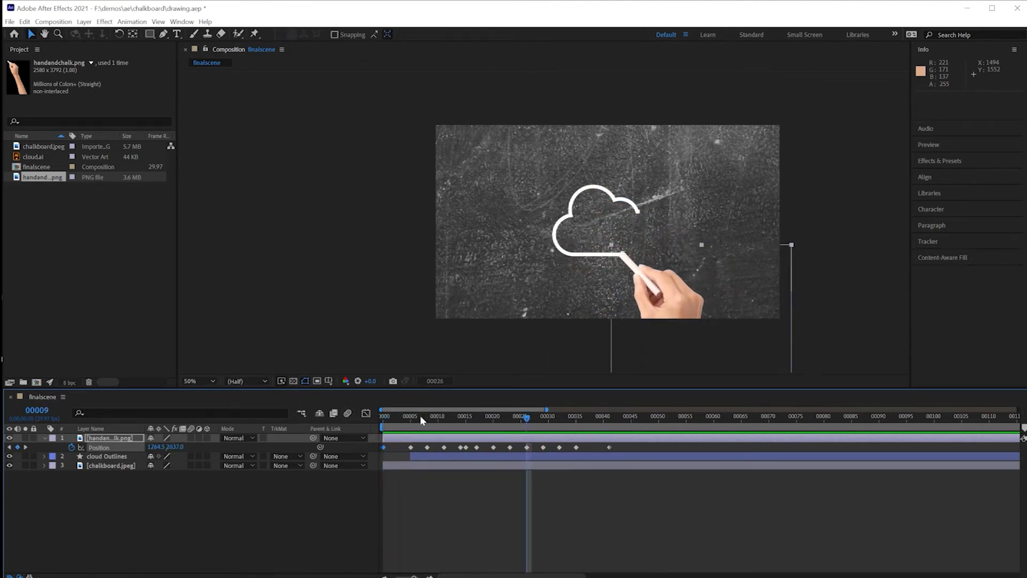
pyautogui.moveTo(421, 416); pyautogui.dragTo(354, 419)
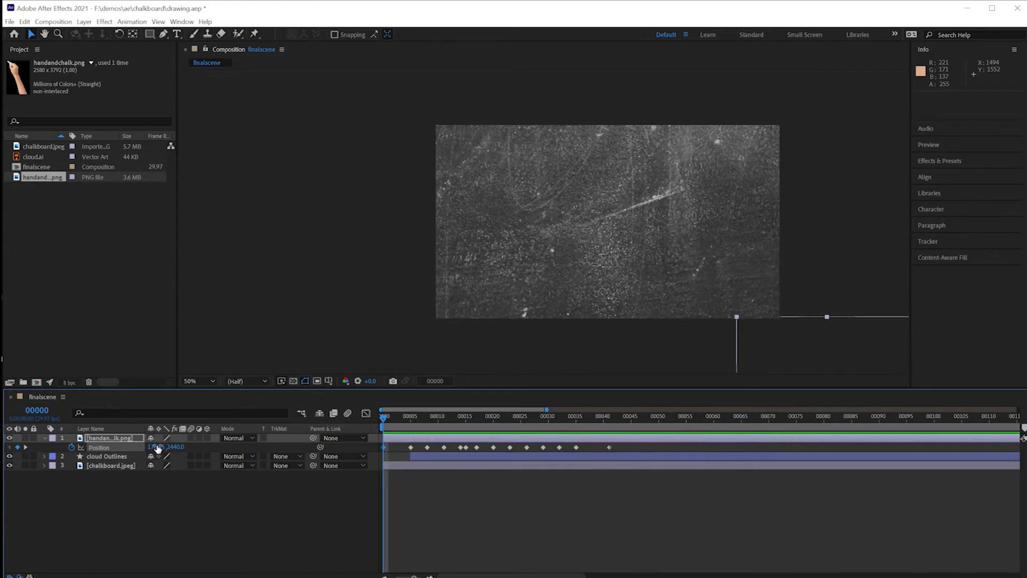
# Shift the hand and cloud Outlines layers together 8 frames later, so the hand layer starts at frame 00008
pyautogui.keyDown('ctrl'); pyautogui.click(97, 458); pyautogui.keyUp('ctrl')
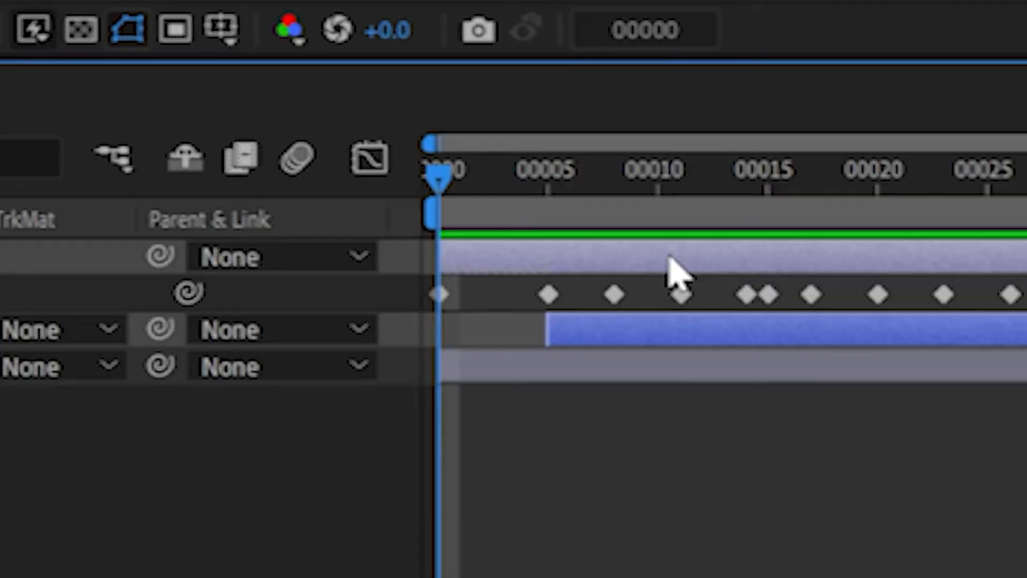
pyautogui.moveTo(443, 439); pyautogui.dragTo(464, 438)
pyautogui.click(687, 472)
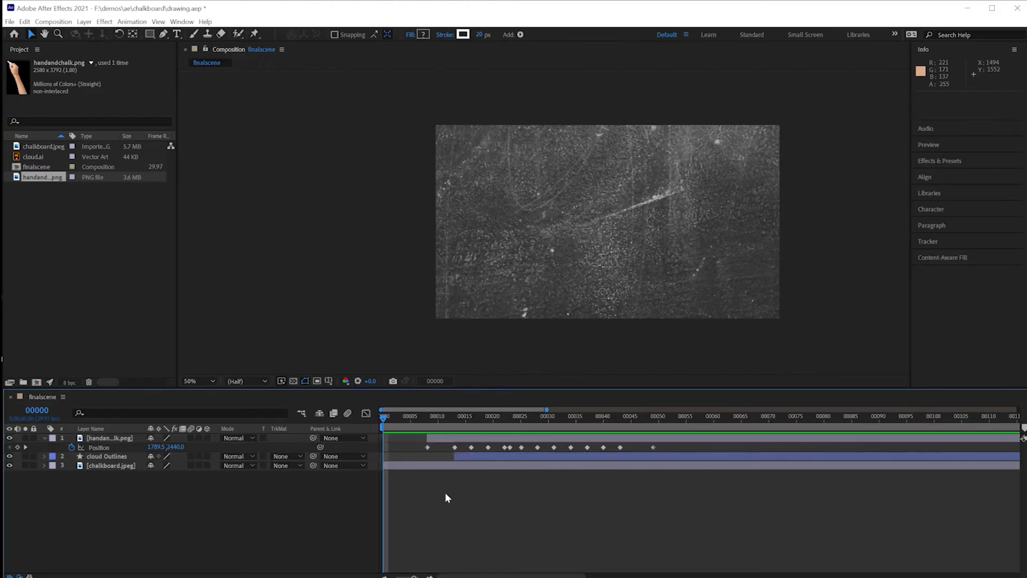
# Extend the hand layer's in point back to frame 00000 and move its first Position keyframe to that frame
pyautogui.click(431, 438)
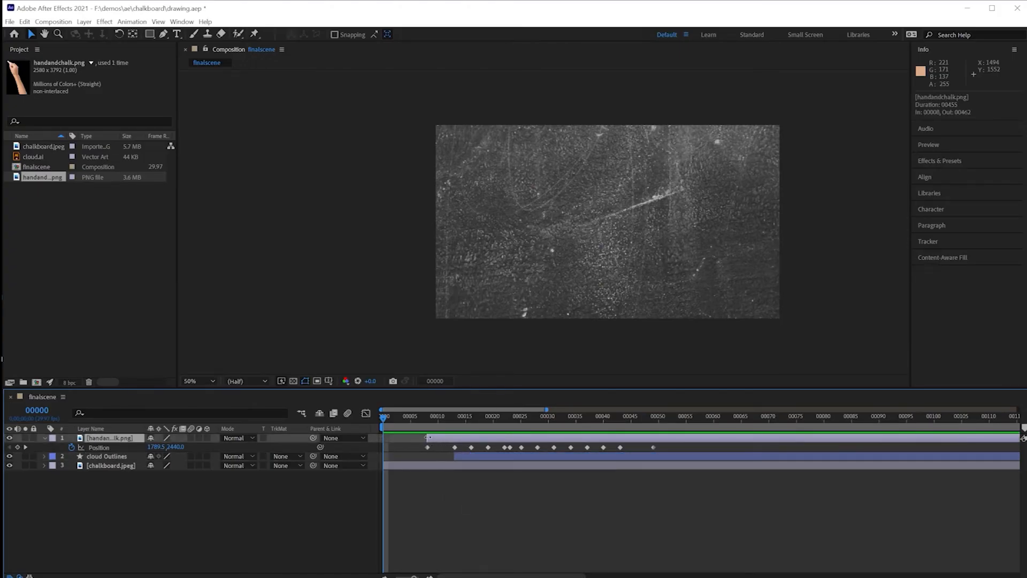
pyautogui.moveTo(422, 438); pyautogui.dragTo(386, 450)
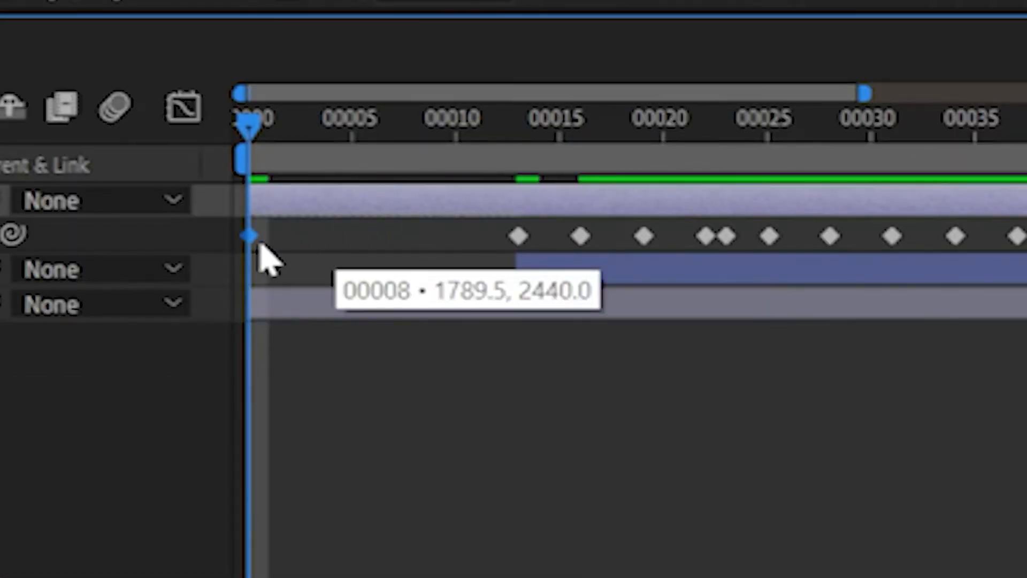
pyautogui.moveTo(266, 260); pyautogui.dragTo(266, 261)
# Play the animation from frame 00000 to check the slower hand entry
pyautogui.press('space')
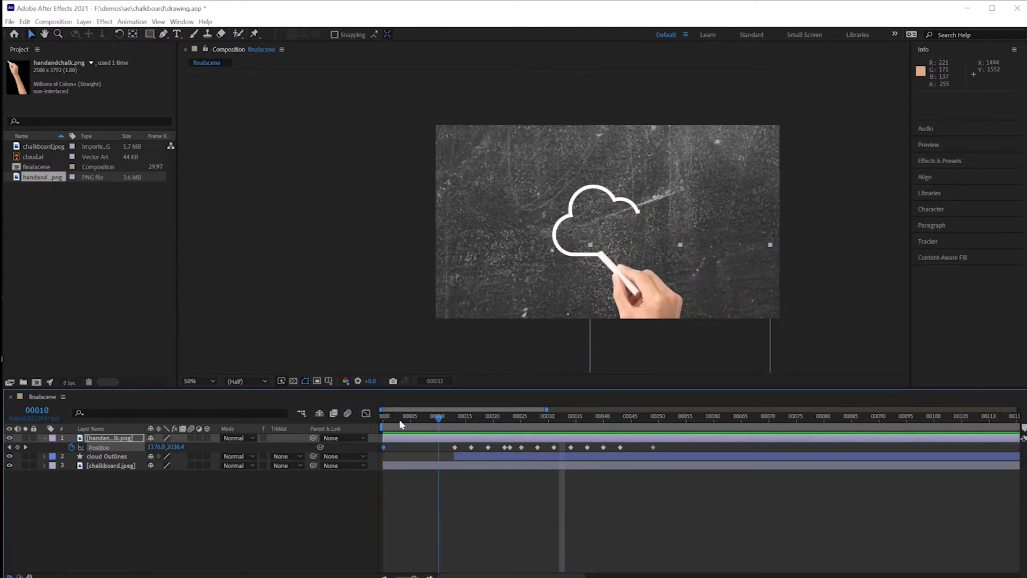
pyautogui.moveTo(432, 417); pyautogui.dragTo(346, 417)
pyautogui.press('space')
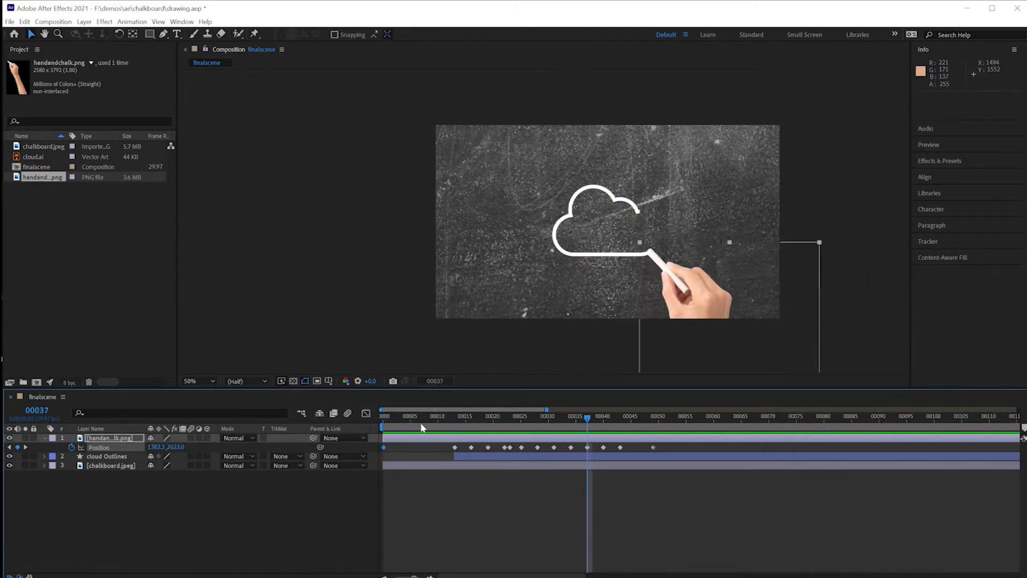
# Nudge the chalk hand further off the board at frame 00000, to Position 1812.0, 2458.0, and play the animation
pyautogui.press('space')
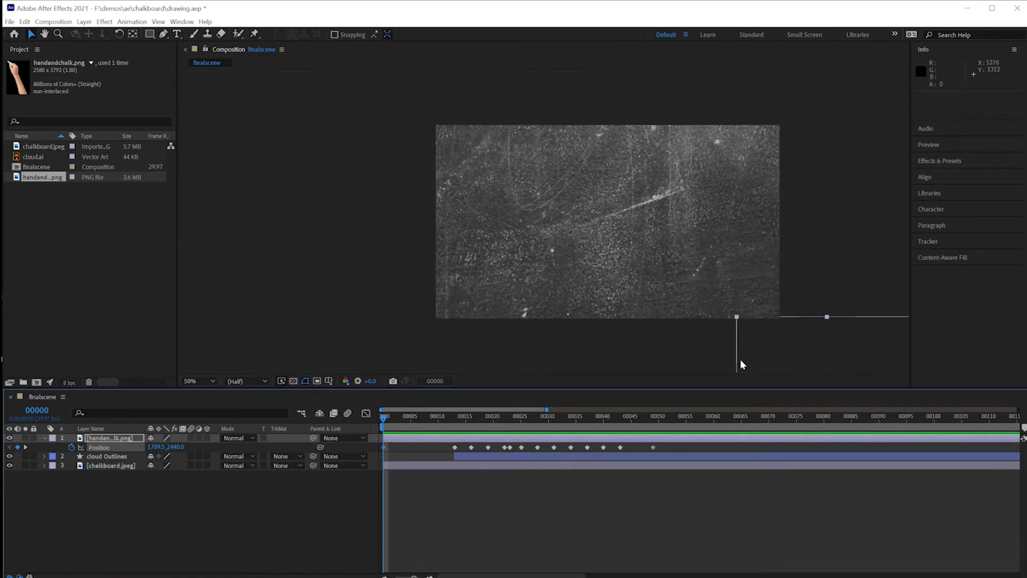
pyautogui.moveTo(757, 352); pyautogui.dragTo(763, 358)
pyautogui.press('space')
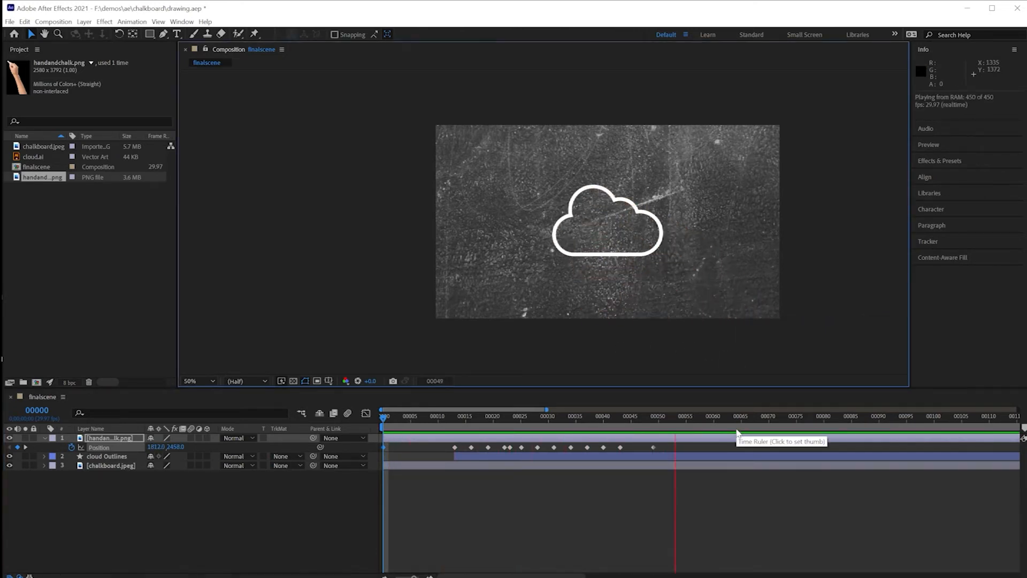
pyautogui.press('space')
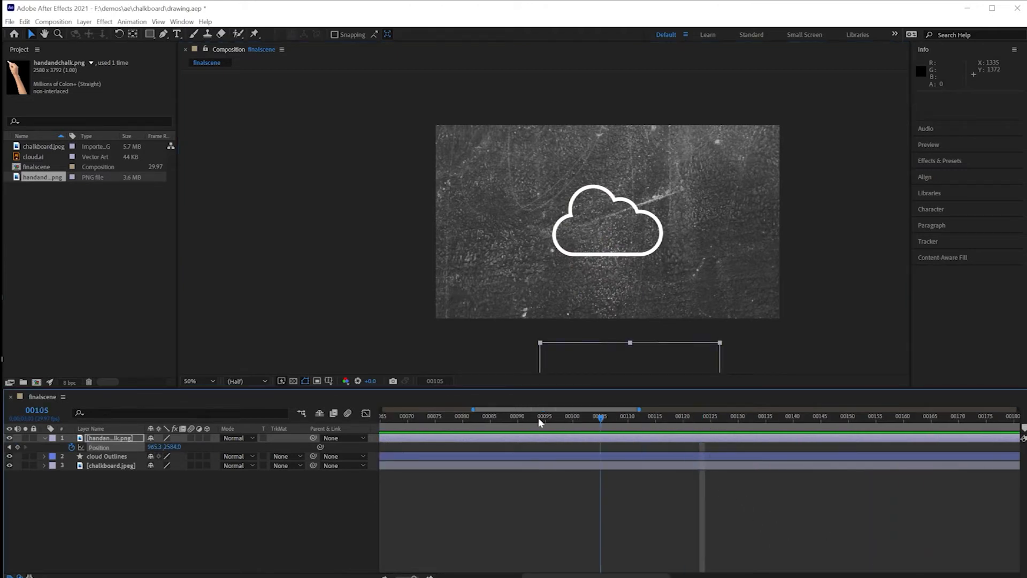
# Replay the drawing animation from the first frame to check the hand's entry and exit, and return to frame 00000
pyautogui.press('Home')
pyautogui.press('space')
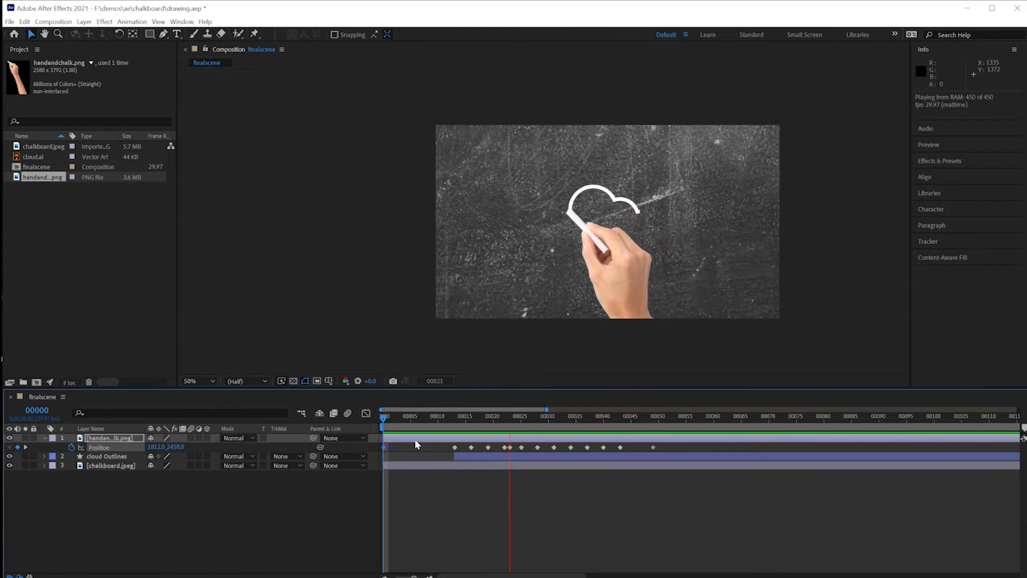
pyautogui.press('space')
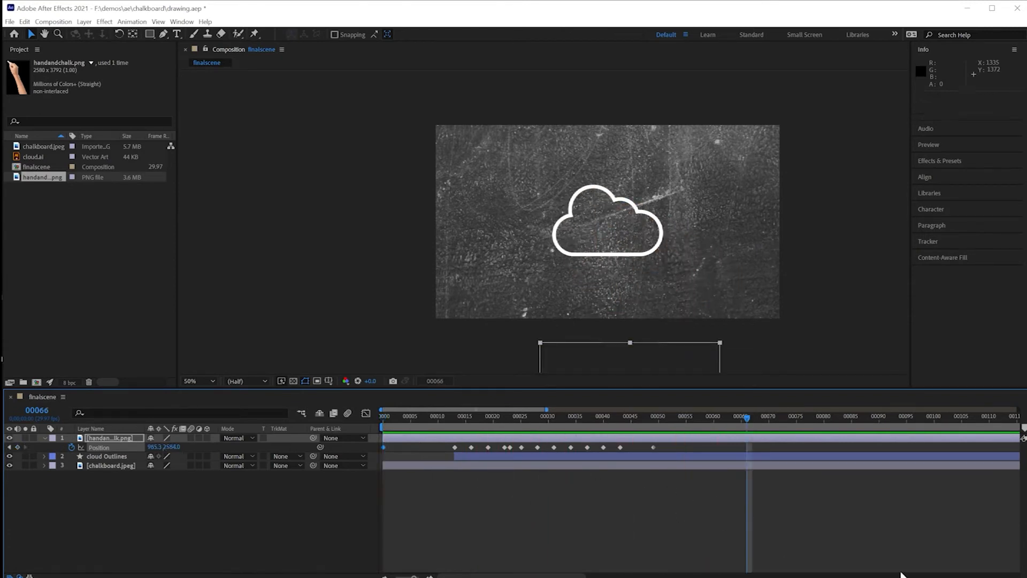
pyautogui.click(902, 575)
pyautogui.click(545, 84)
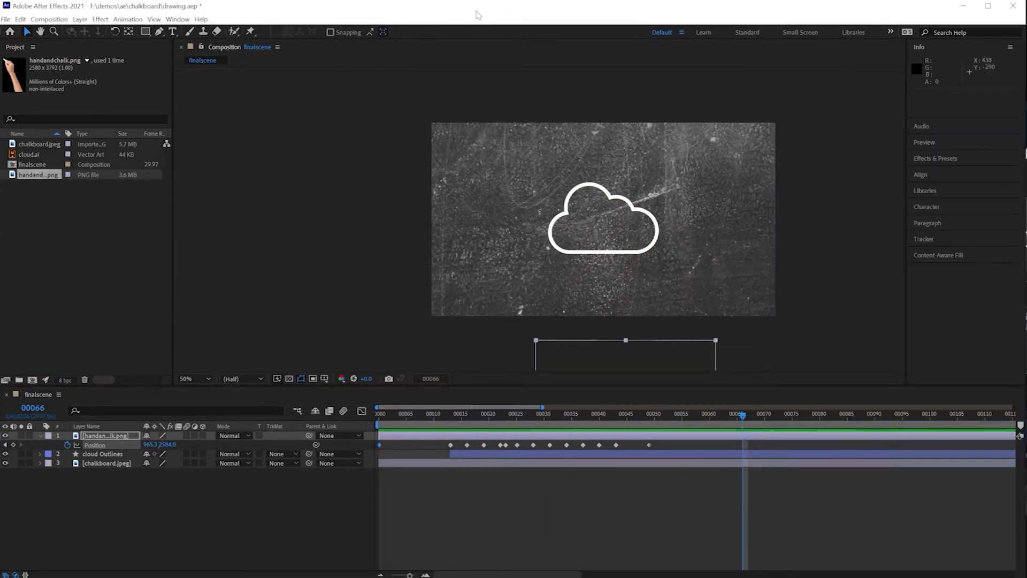
pyautogui.moveTo(382, 416)
pyautogui.mouseDown()
pyautogui.moveTo(651, 444)
pyautogui.moveTo(528, 442)
pyautogui.moveTo(657, 449)
pyautogui.moveTo(493, 445)
pyautogui.mouseUp()
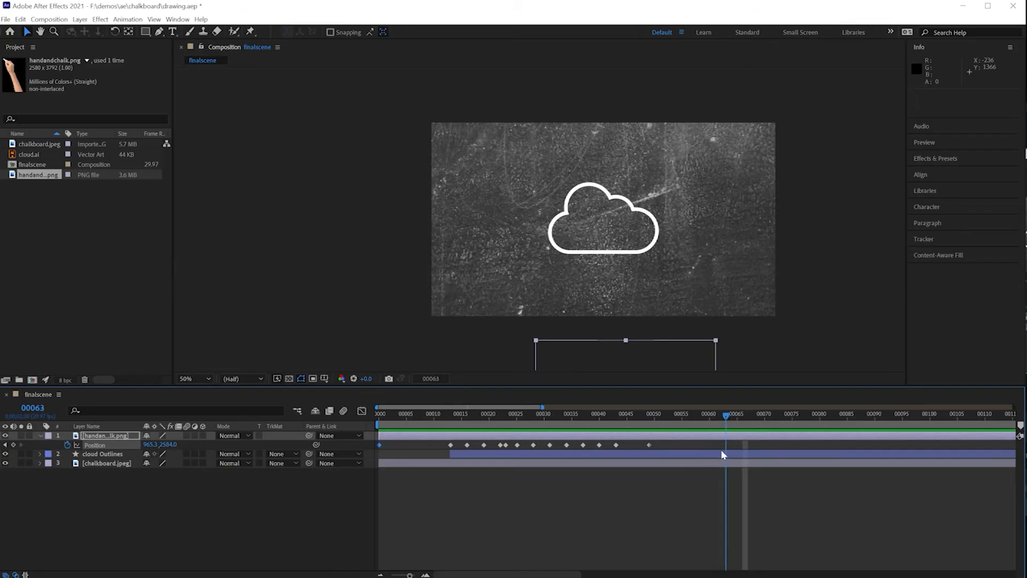
pyautogui.moveTo(721, 450)
pyautogui.mouseDown()
pyautogui.moveTo(427, 447)
pyautogui.moveTo(351, 435)
pyautogui.moveTo(413, 433)
pyautogui.moveTo(324, 429)
pyautogui.moveTo(634, 448)
pyautogui.moveTo(447, 448)
pyautogui.moveTo(332, 417)
pyautogui.mouseUp()
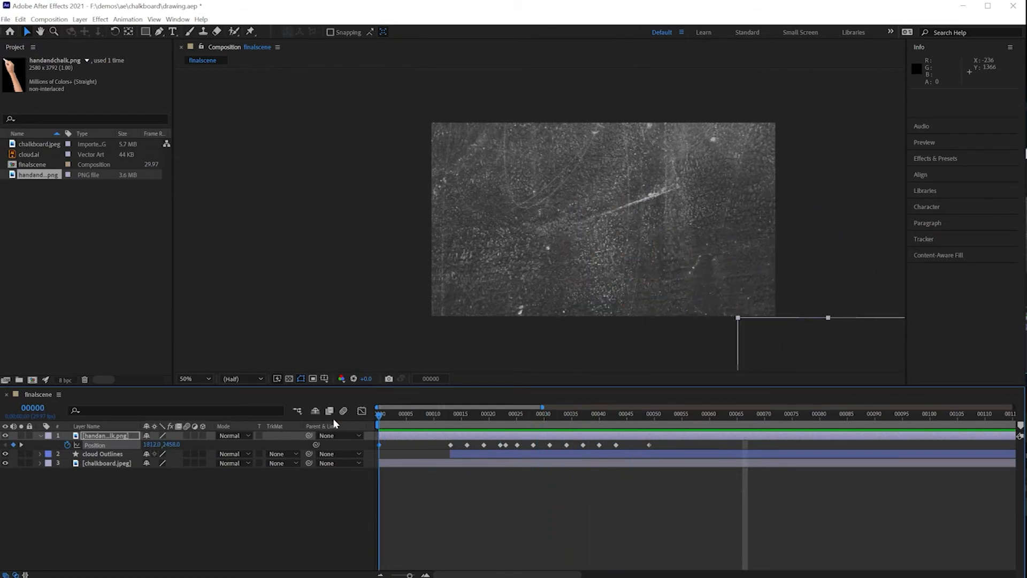
# Import hand.png from the chalkboard folder and add it to finalscene as the topmost layer
pyautogui.click(135, 303)
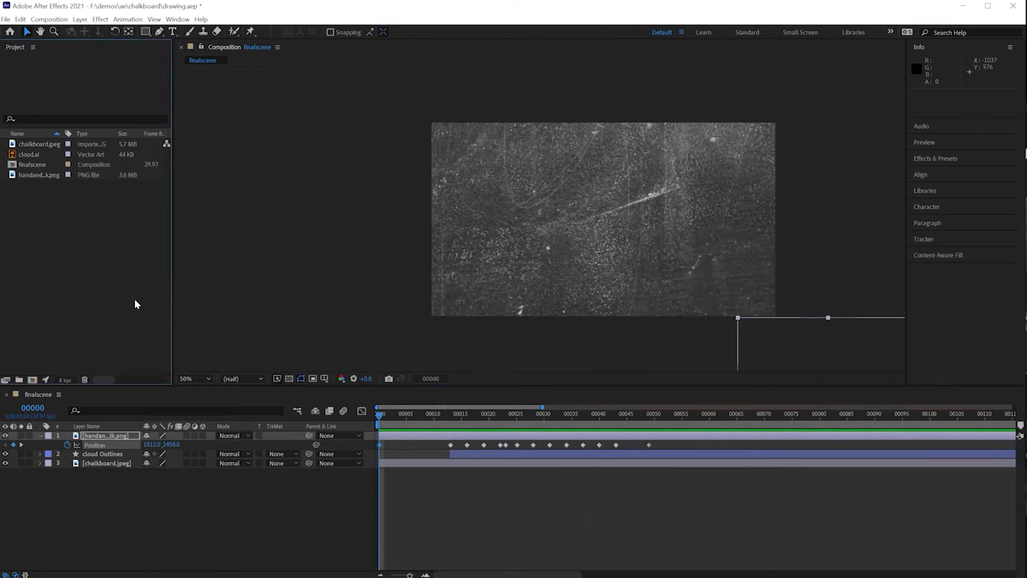
pyautogui.click(6, 19)
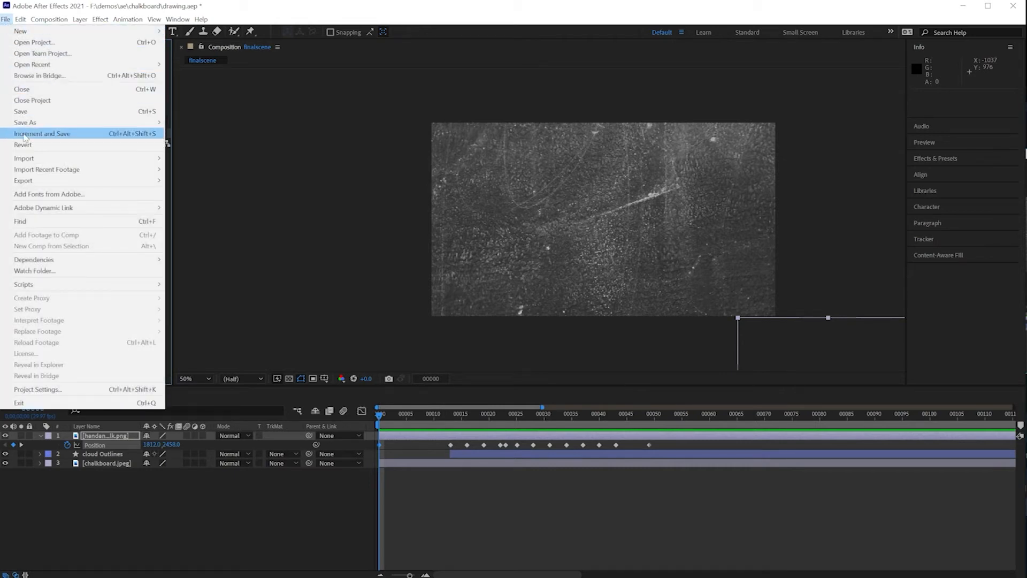
pyautogui.click(184, 159)
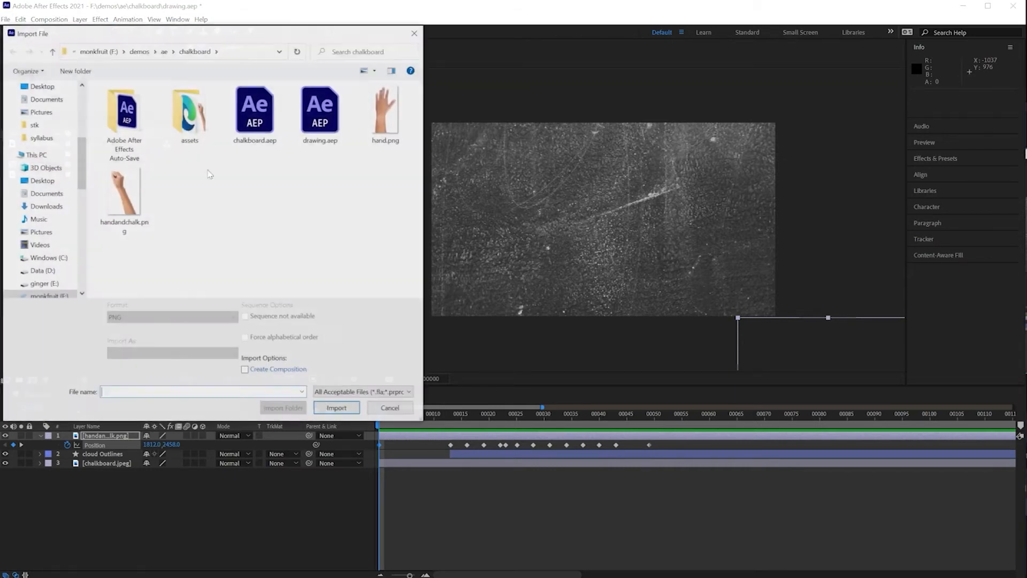
pyautogui.click(377, 148)
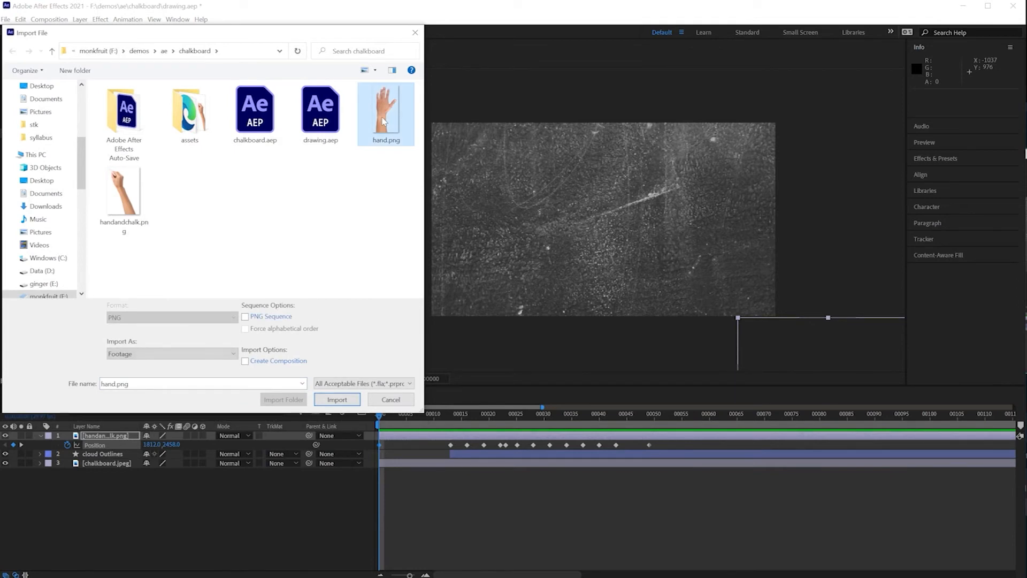
pyautogui.click(337, 400)
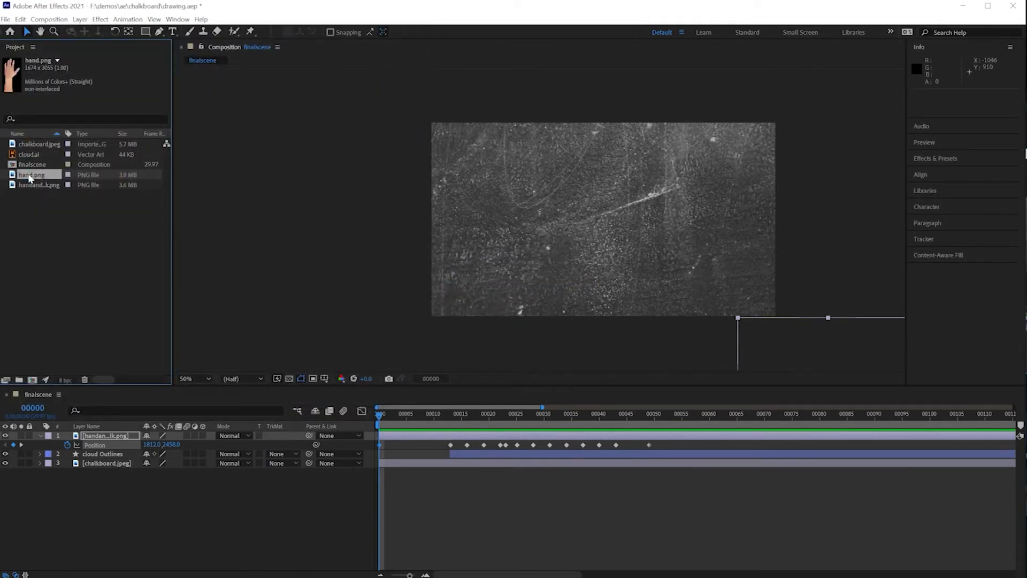
pyautogui.moveTo(29, 178); pyautogui.dragTo(48, 431)
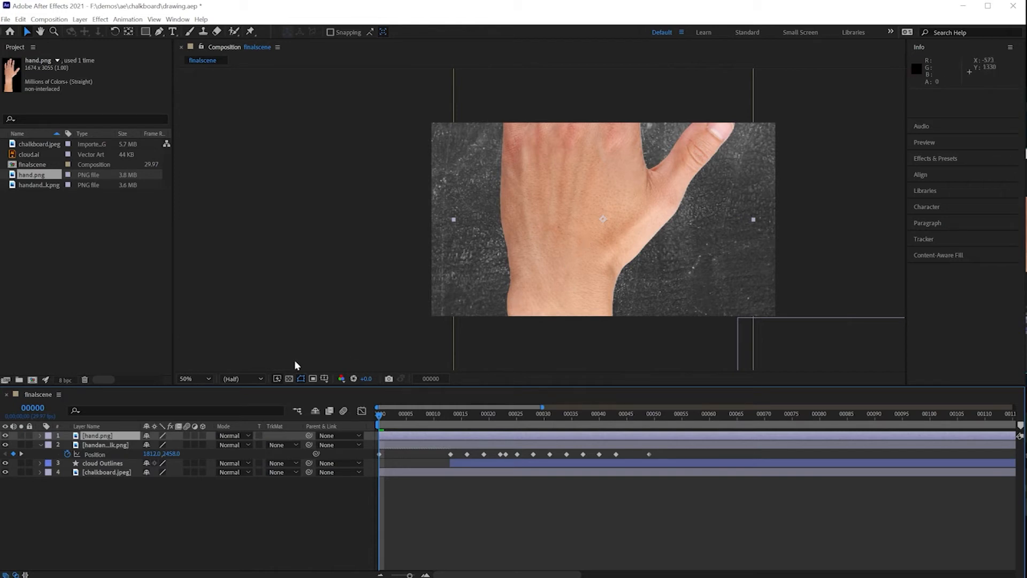
# Scale the hand.png layer down to 36% and move the layer so it starts at frame 00065
pyautogui.press('s')
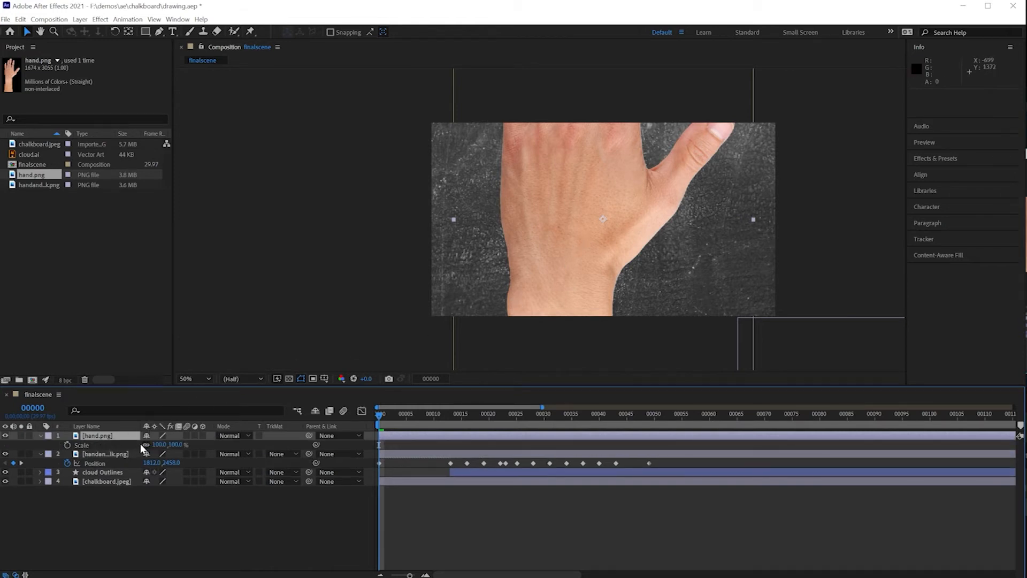
pyautogui.moveTo(160, 445); pyautogui.dragTo(133, 454)
pyautogui.moveTo(410, 436)
pyautogui.mouseDown()
pyautogui.moveTo(508, 435)
pyautogui.moveTo(459, 417)
pyautogui.moveTo(479, 419)
pyautogui.mouseUp()
pyautogui.click(477, 419)
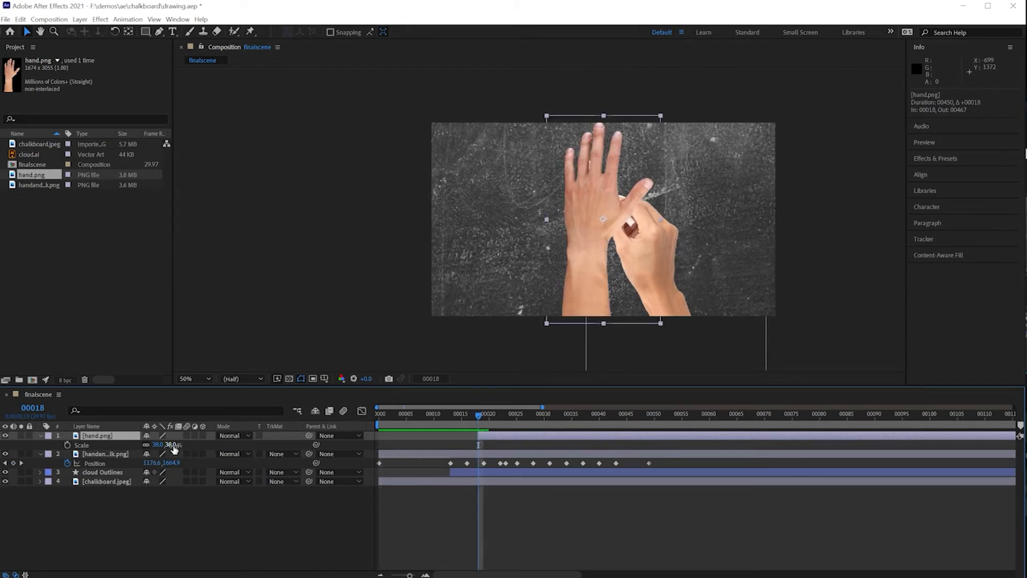
pyautogui.moveTo(174, 445); pyautogui.dragTo(175, 447)
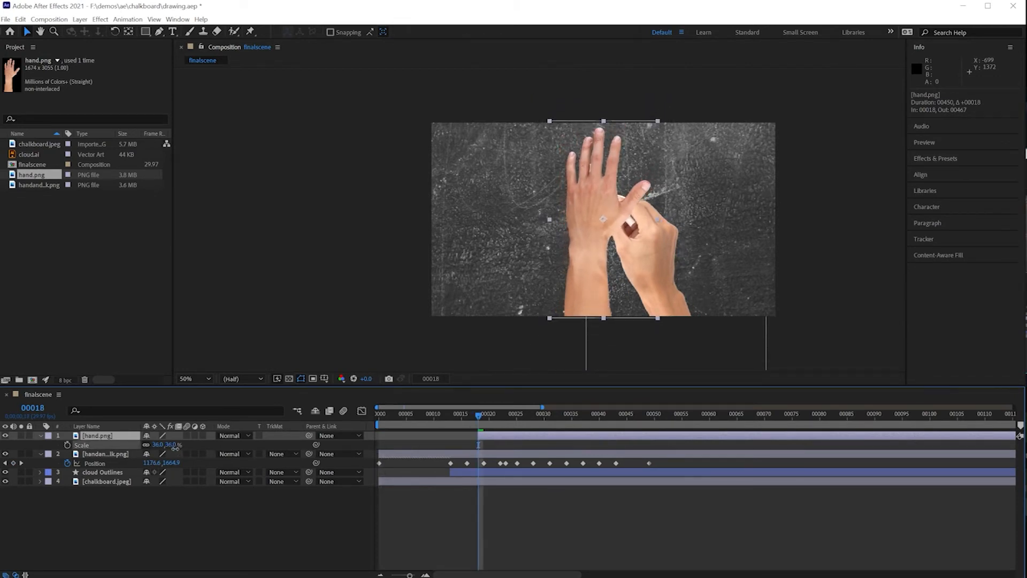
pyautogui.moveTo(495, 438); pyautogui.dragTo(754, 442)
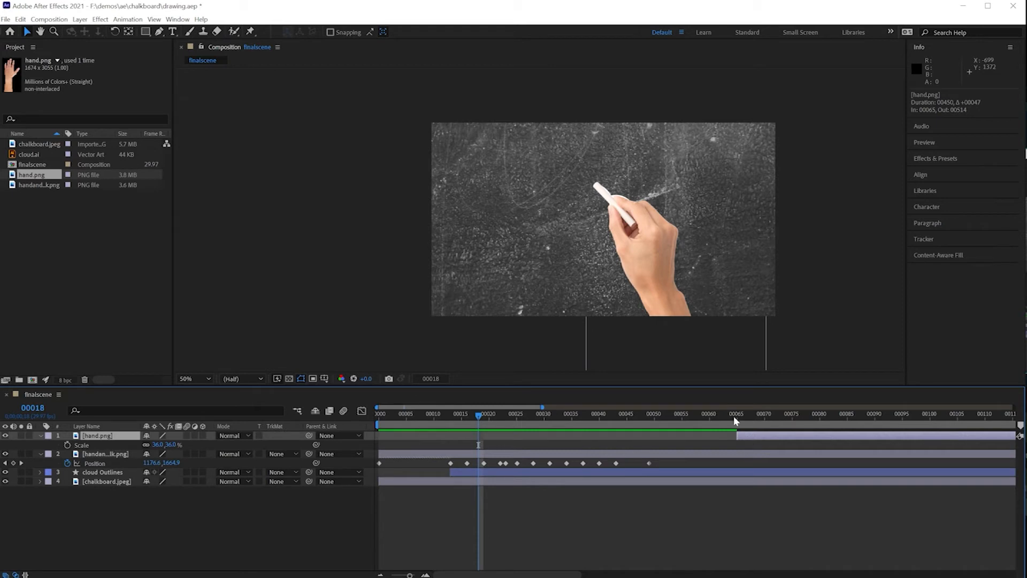
# Play the animation from frame 00000 and again from frame 00038 to check when the open hand appears
pyautogui.press('Home')
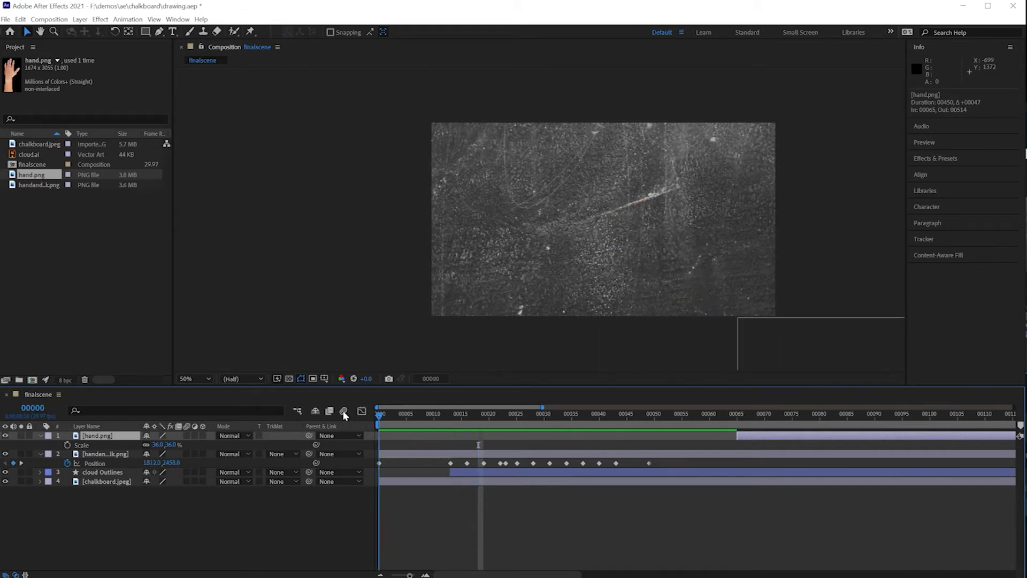
pyautogui.press('space')
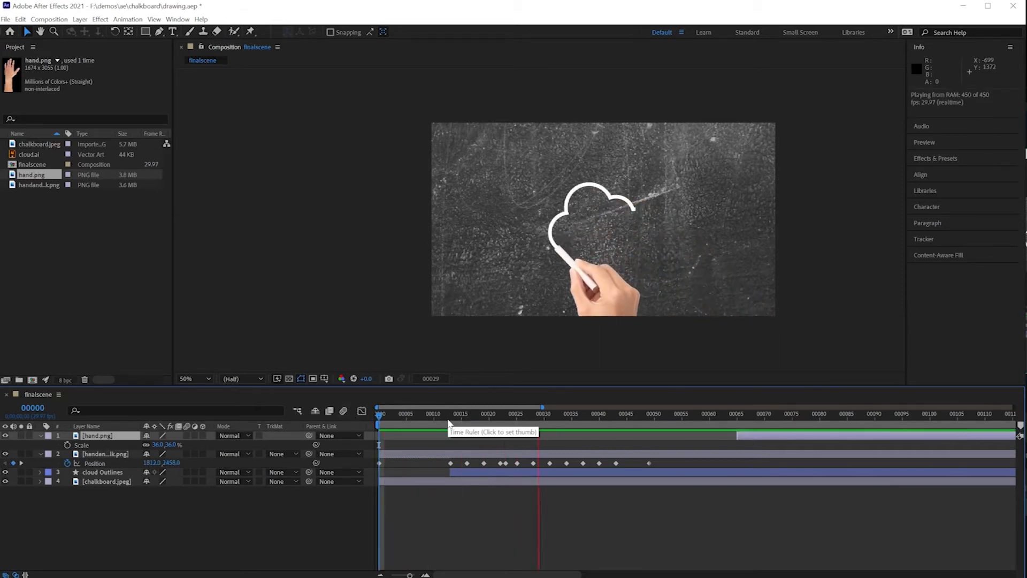
pyautogui.press('space')
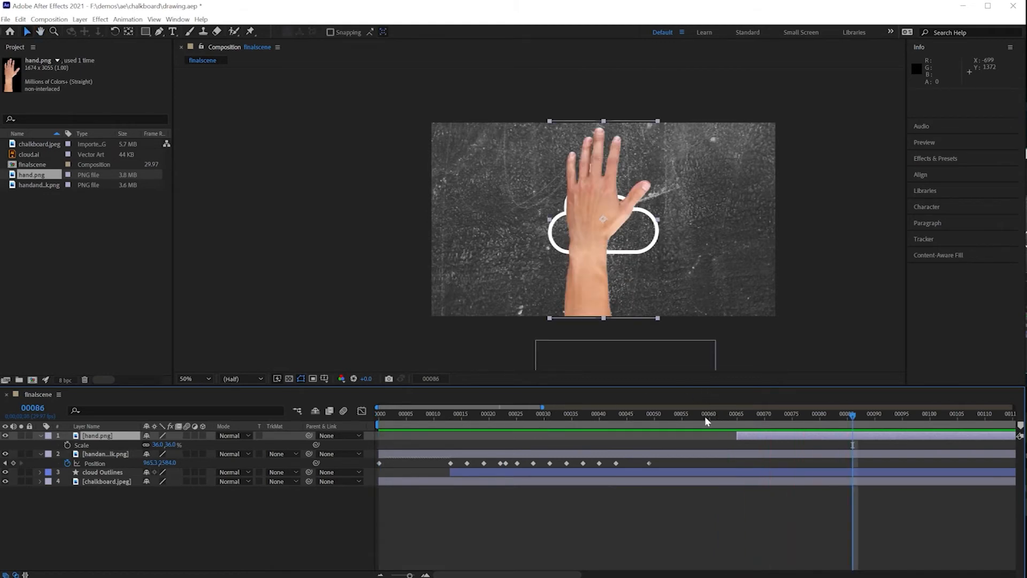
pyautogui.moveTo(705, 417); pyautogui.dragTo(587, 417)
pyautogui.press('space')
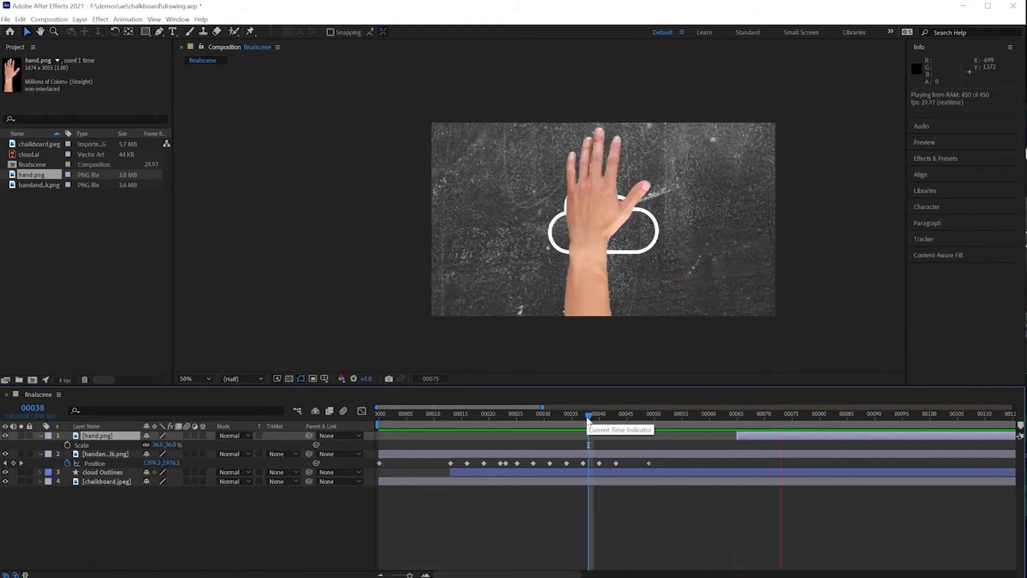
pyautogui.press('space')
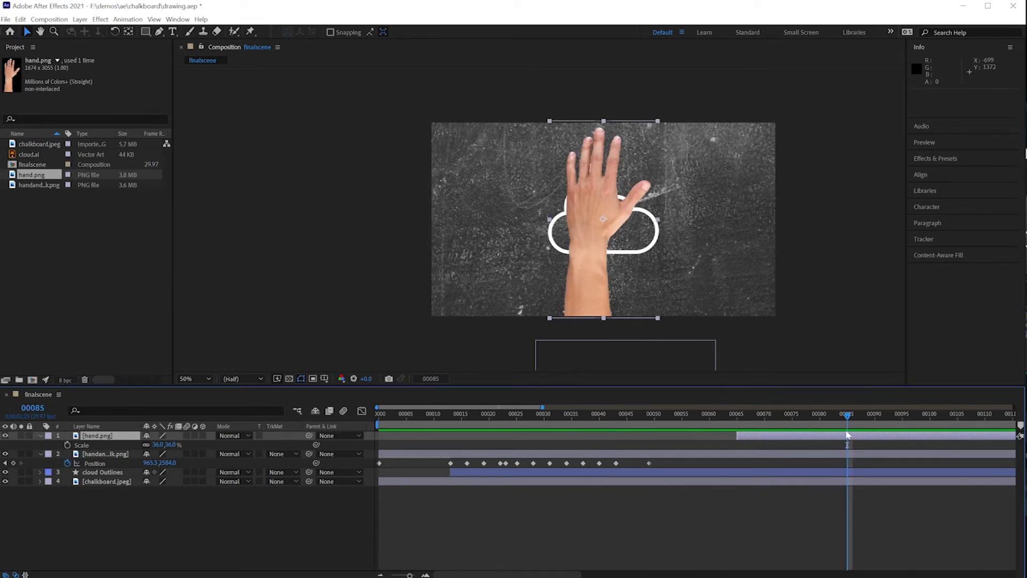
# At frame 00070, scale the hand.png layer to 43% and move its anchor point to the base of the forearm
pyautogui.moveTo(848, 416); pyautogui.dragTo(765, 416)
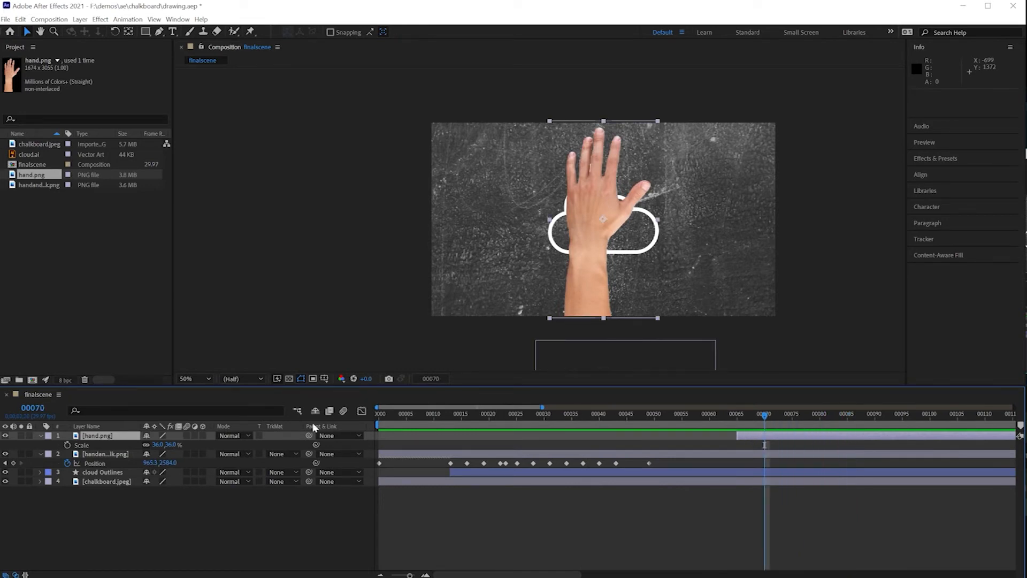
pyautogui.moveTo(166, 444); pyautogui.dragTo(174, 446)
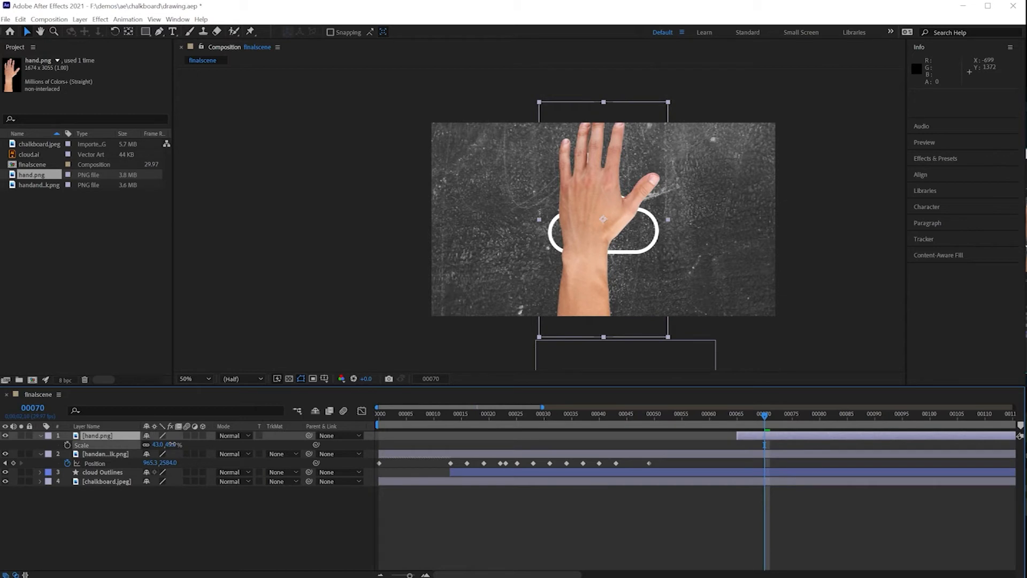
pyautogui.moveTo(555, 231); pyautogui.dragTo(485, 312)
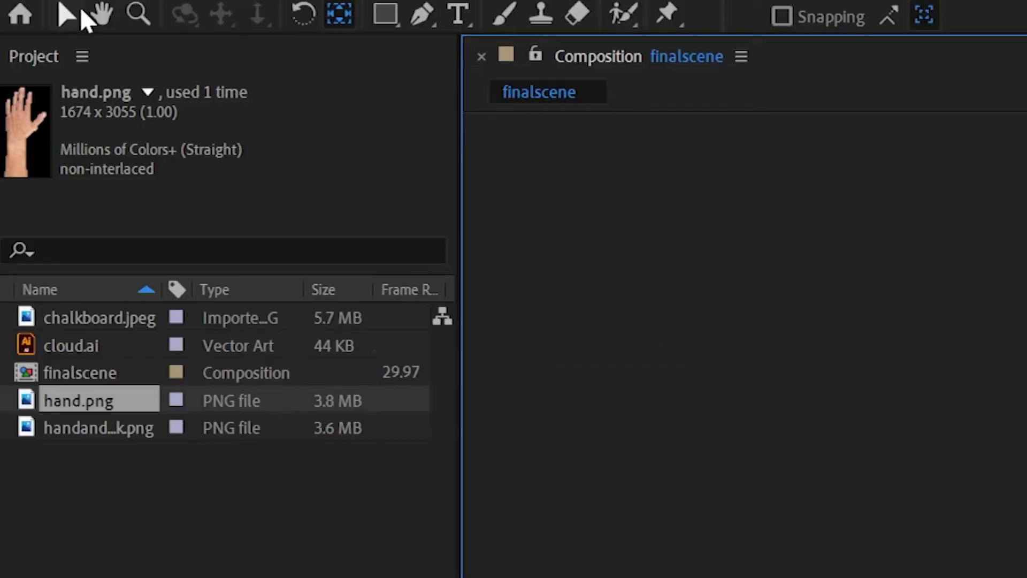
# Place the open hand at the board's lower-left area, Position about 192, 1560, and examine the gaps between its fingers
pyautogui.click(27, 32)
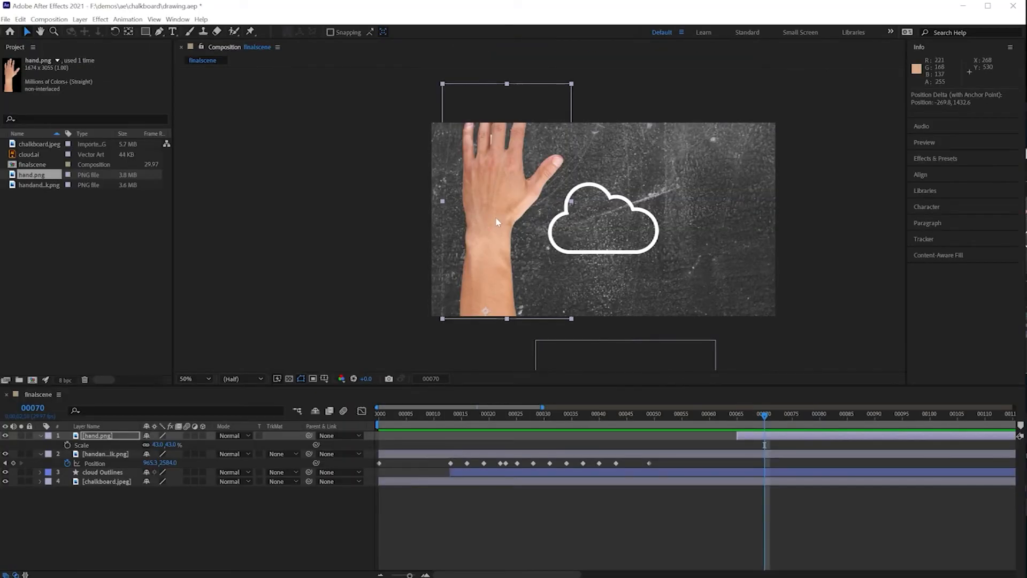
pyautogui.moveTo(495, 231); pyautogui.dragTo(487, 310)
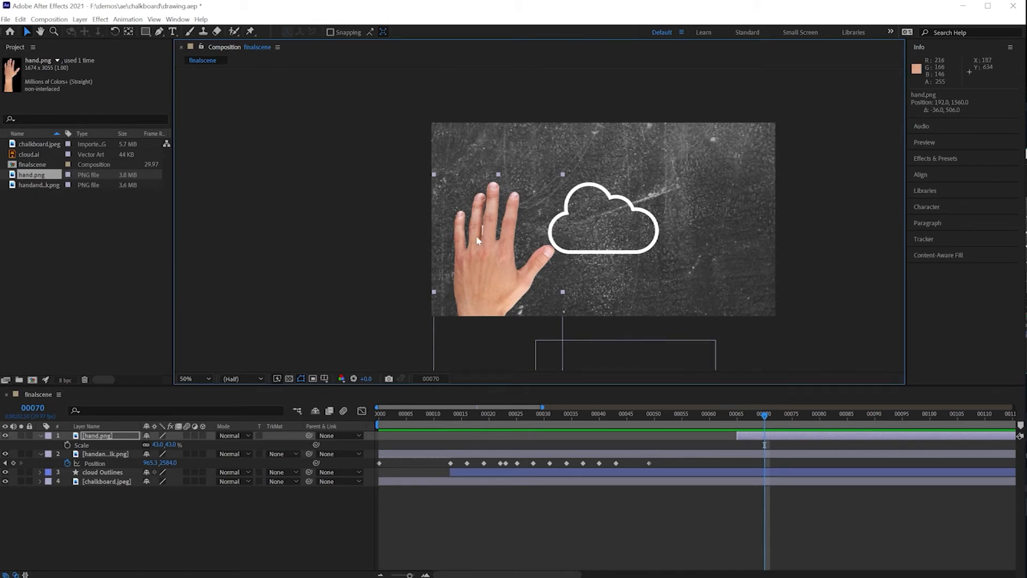
pyautogui.scroll(5, 478, 241)
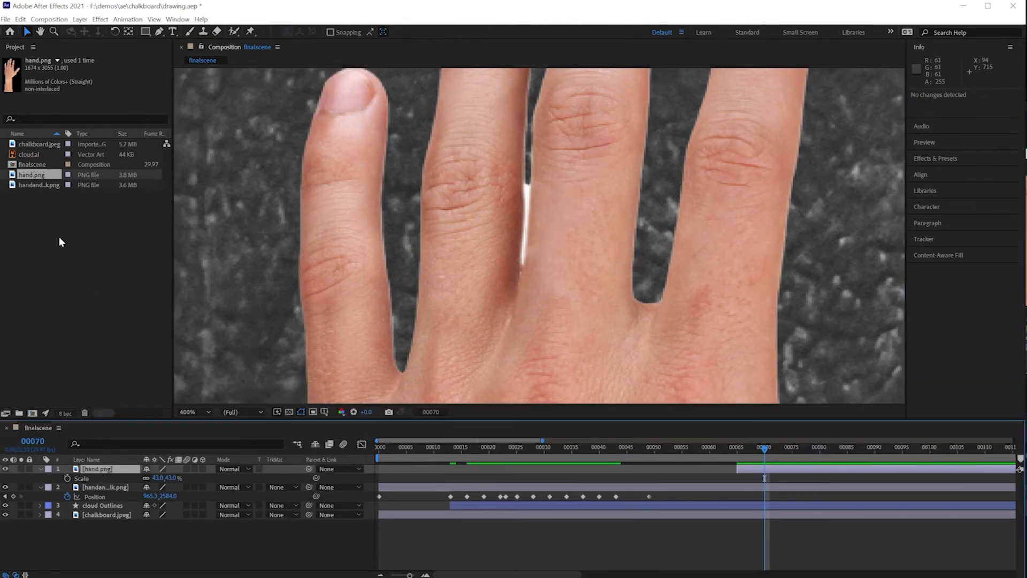
# Reveal the hand.png footage in its project folder and open that file with Adobe Photoshop 2021
pyautogui.rightClick(27, 178)
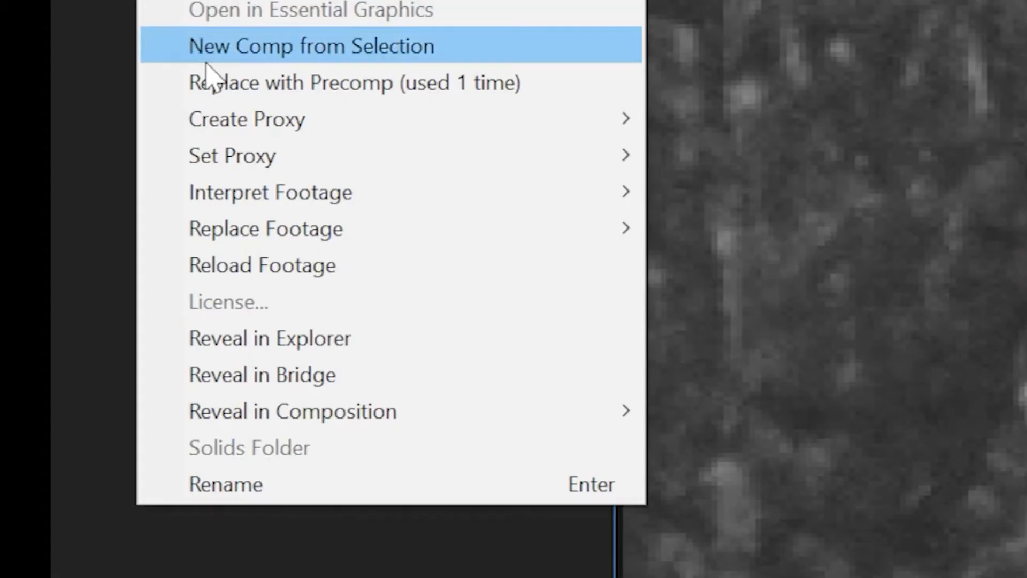
pyautogui.click(374, 348)
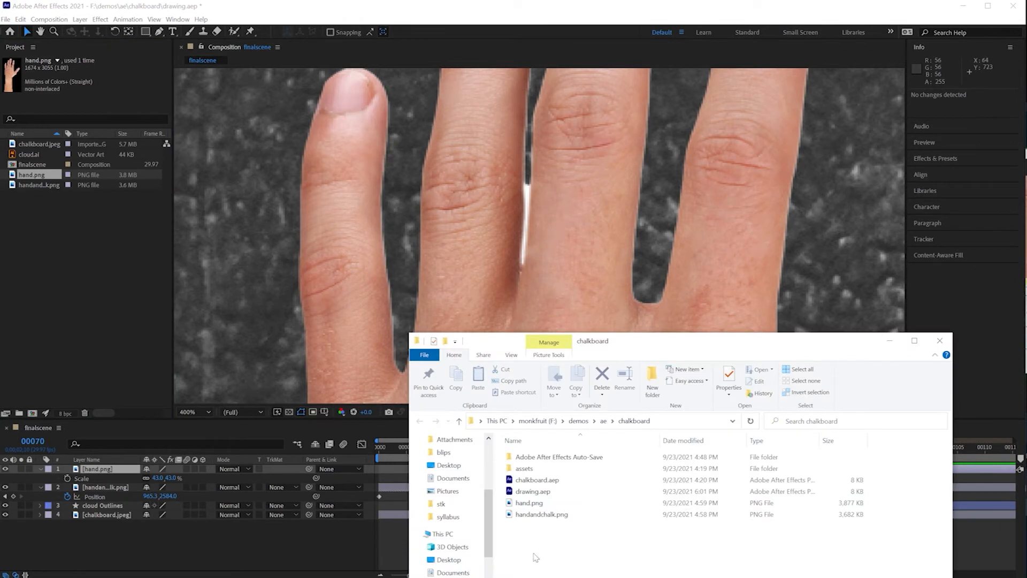
pyautogui.moveTo(618, 349); pyautogui.dragTo(481, 281)
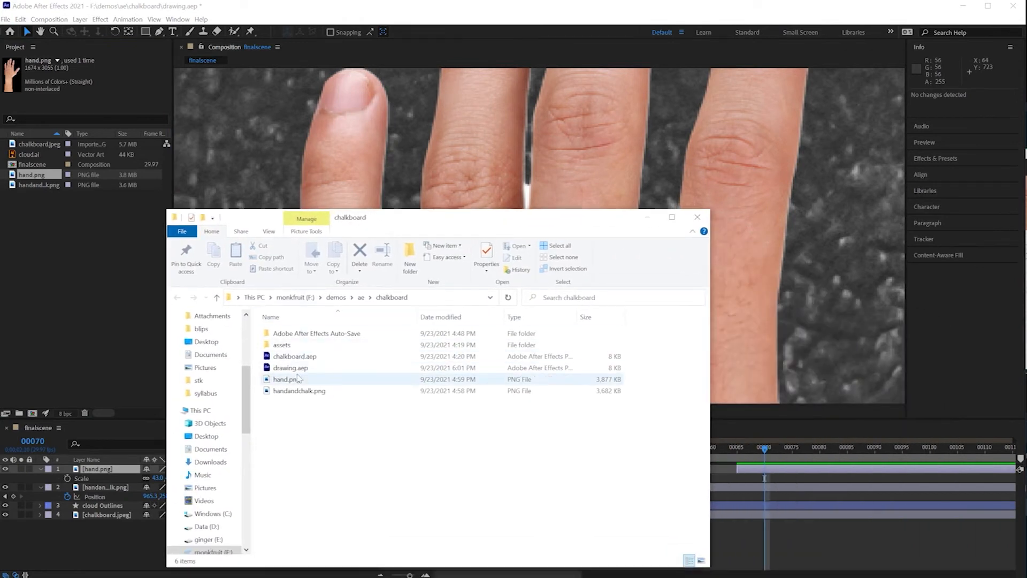
pyautogui.click(282, 383)
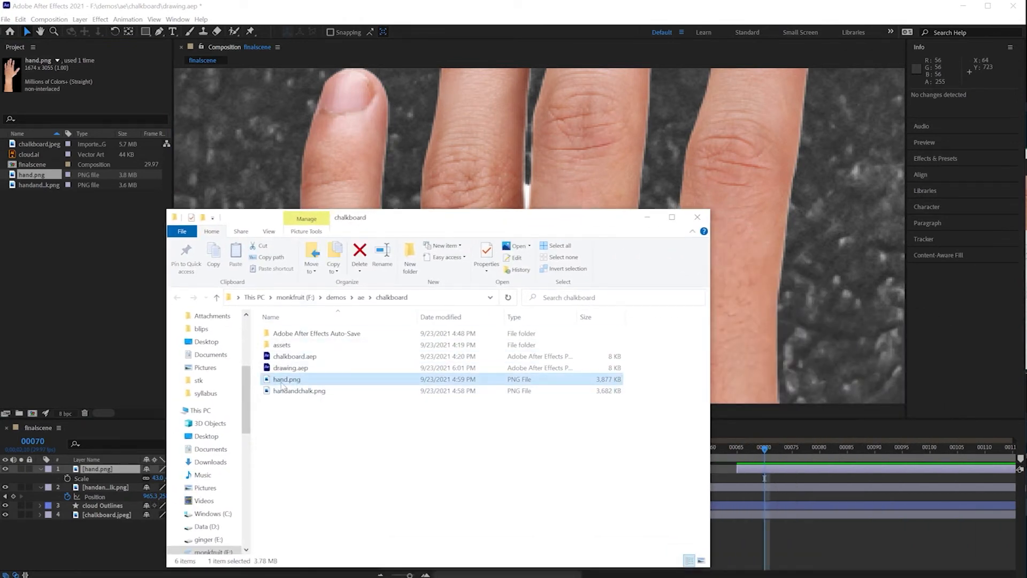
pyautogui.rightClick(282, 385)
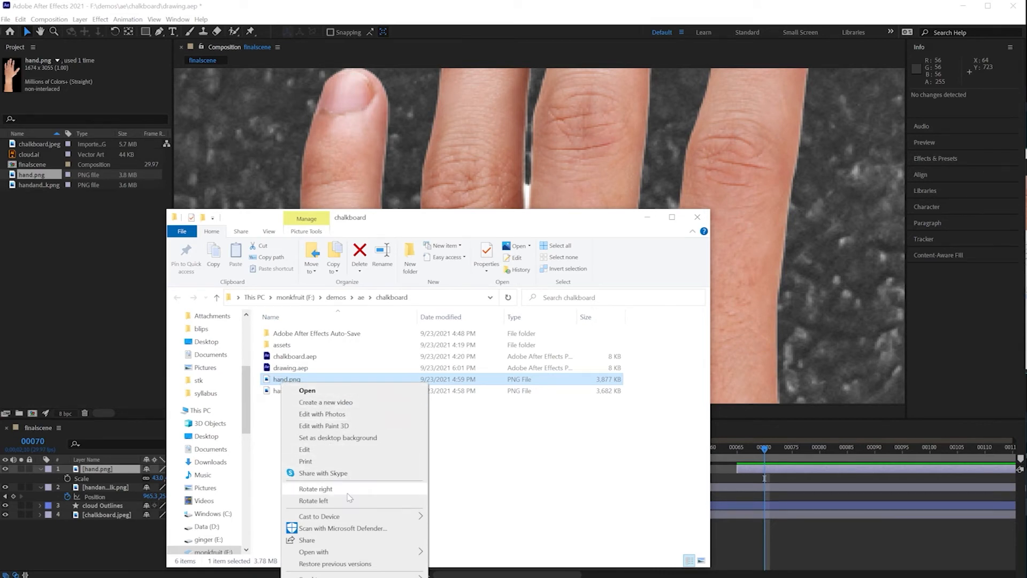
pyautogui.moveTo(365, 554)
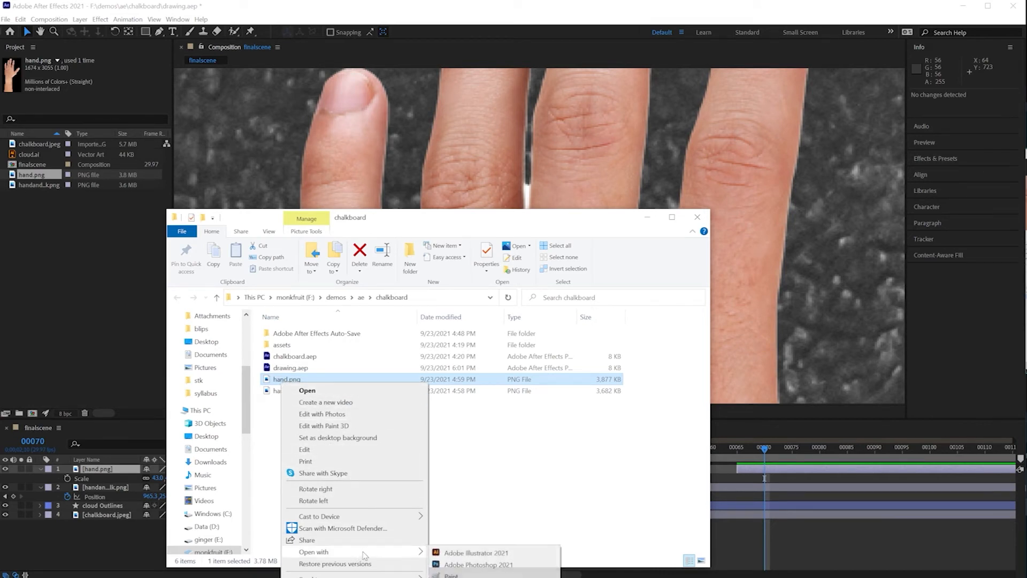
pyautogui.click(477, 566)
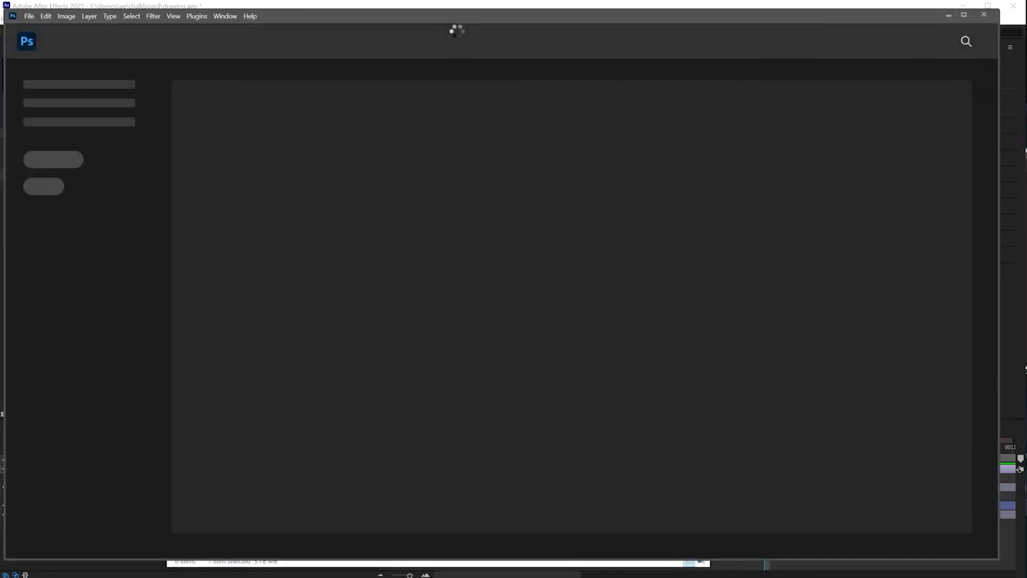
# Select the leftover white sliver between the ring and middle fingers with the Magic Wand and delete it
pyautogui.scroll(5, 403, 212)
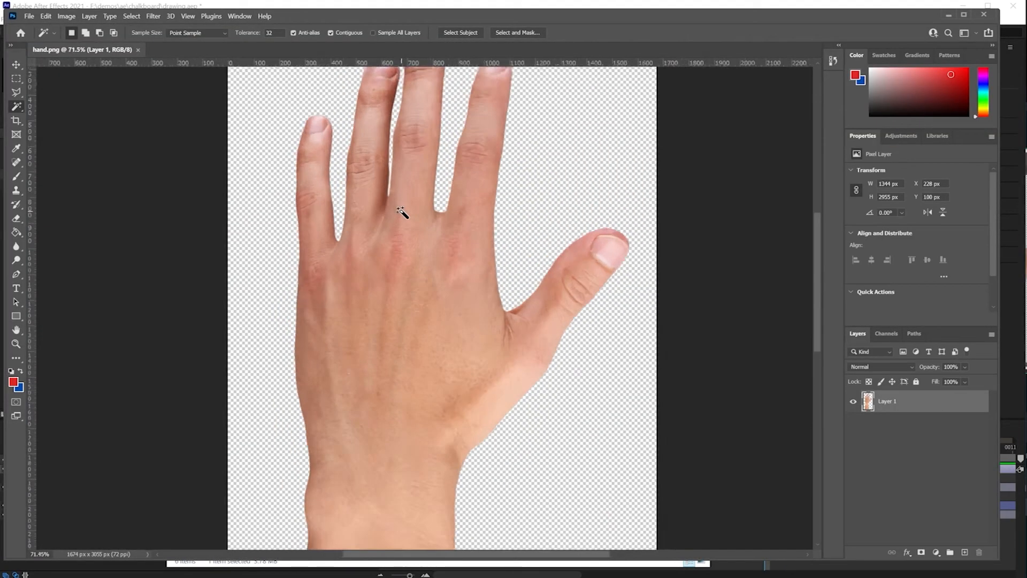
pyautogui.scroll(5, 403, 212)
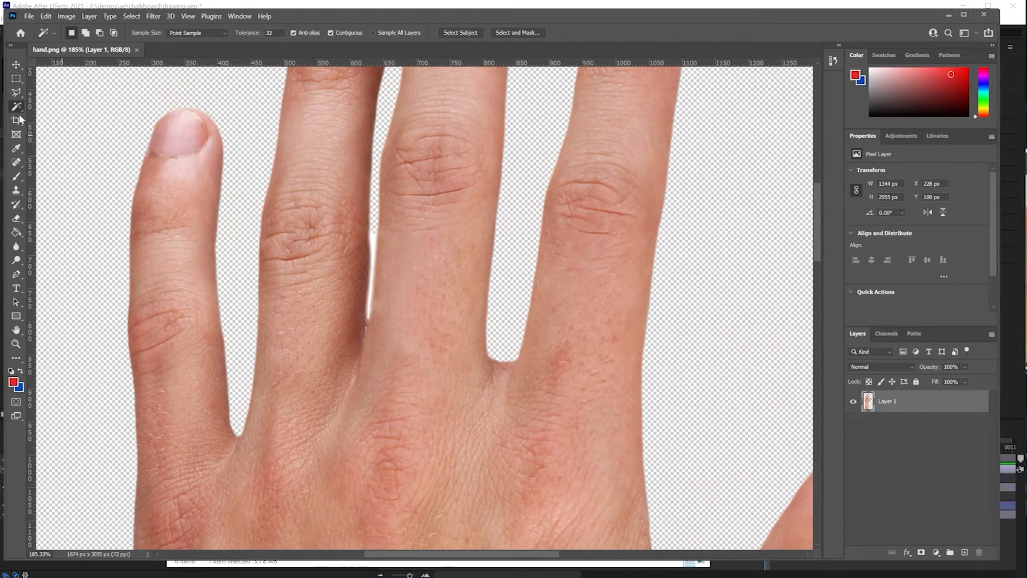
pyautogui.click(372, 242)
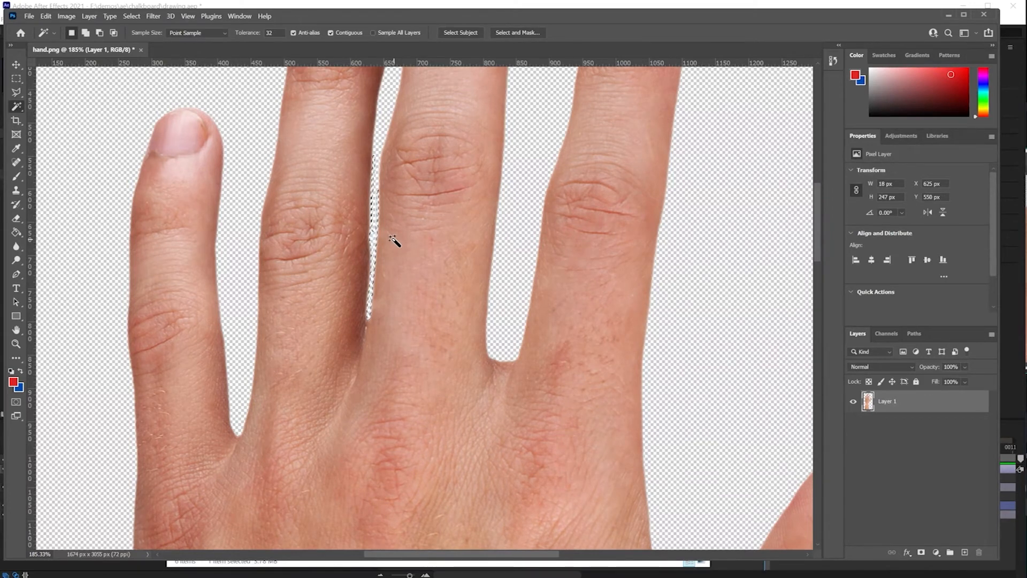
# Save the edited hand.png, close Photoshop and return to the After Effects composition
pyautogui.hotkey('ctrl', 's')
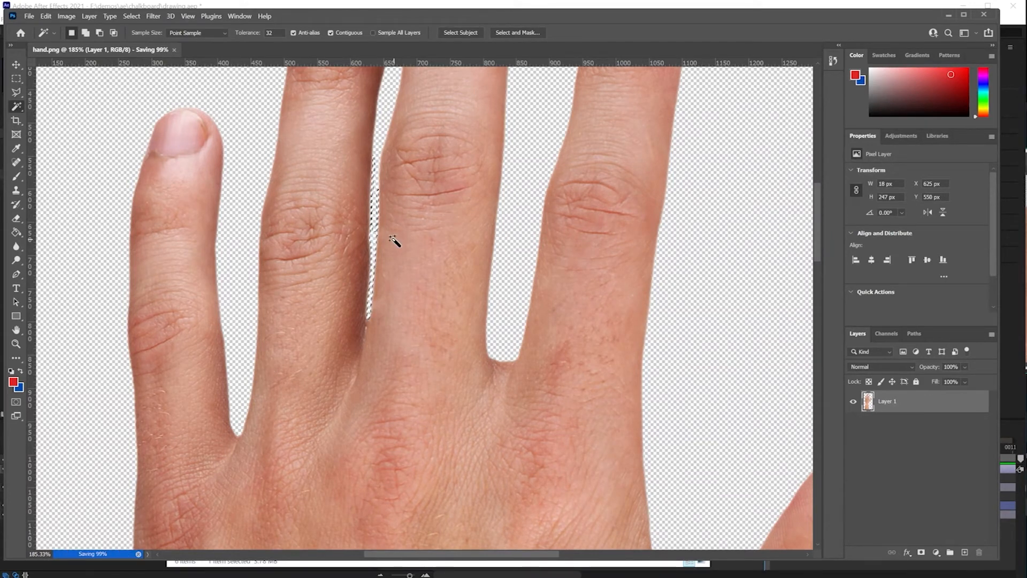
pyautogui.click(983, 14)
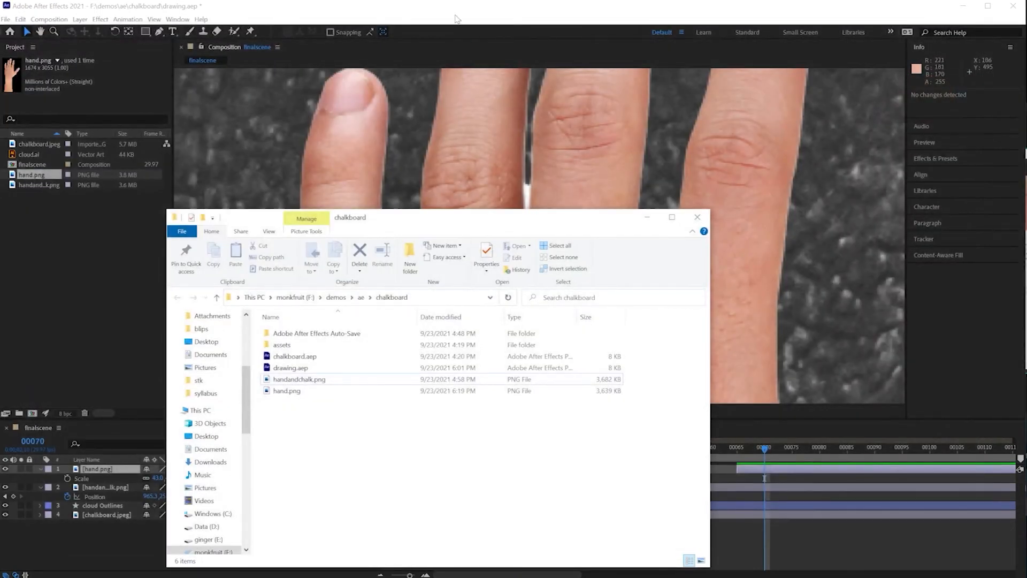
pyautogui.click(458, 24)
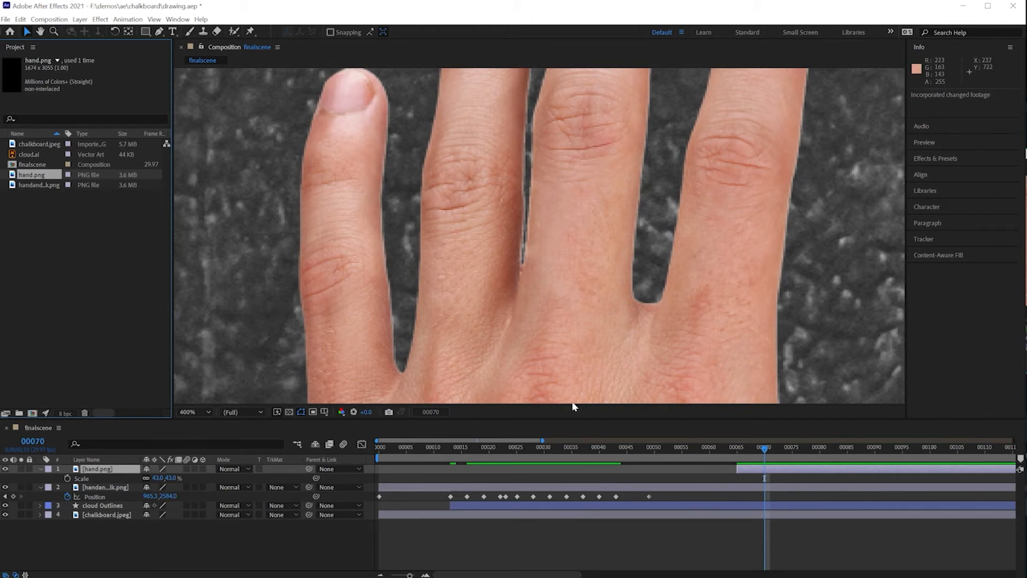
# At frame 00065, place the open hand off the board's lower-left corner, Position about -373.5, 2074, and start Position keyframing
pyautogui.moveTo(769, 452)
pyautogui.mouseDown()
pyautogui.moveTo(653, 449)
pyautogui.moveTo(765, 456)
pyautogui.mouseUp()
pyautogui.scroll(-4, 608, 341)
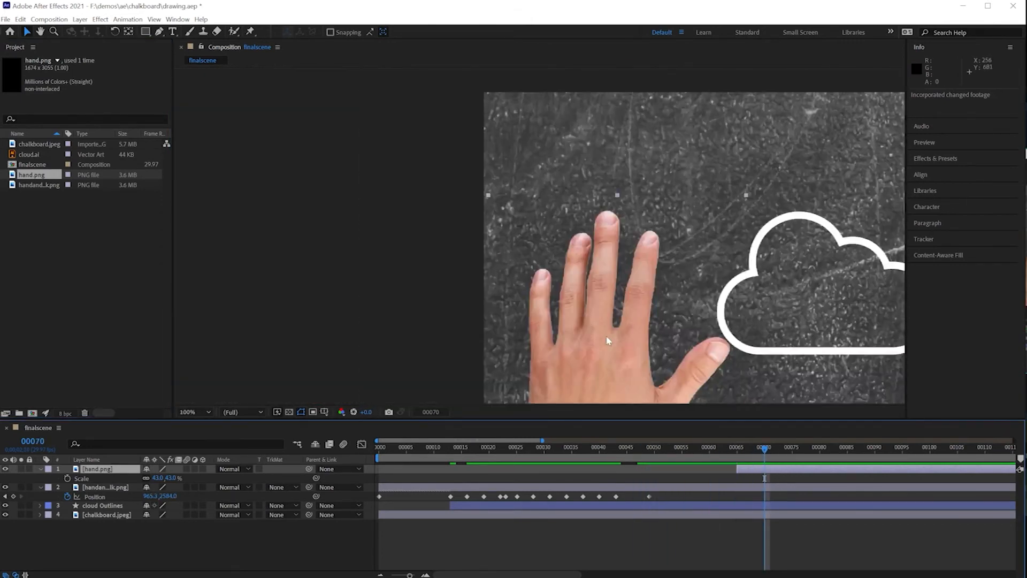
pyautogui.press('space')
pyautogui.moveTo(628, 347); pyautogui.dragTo(522, 220)
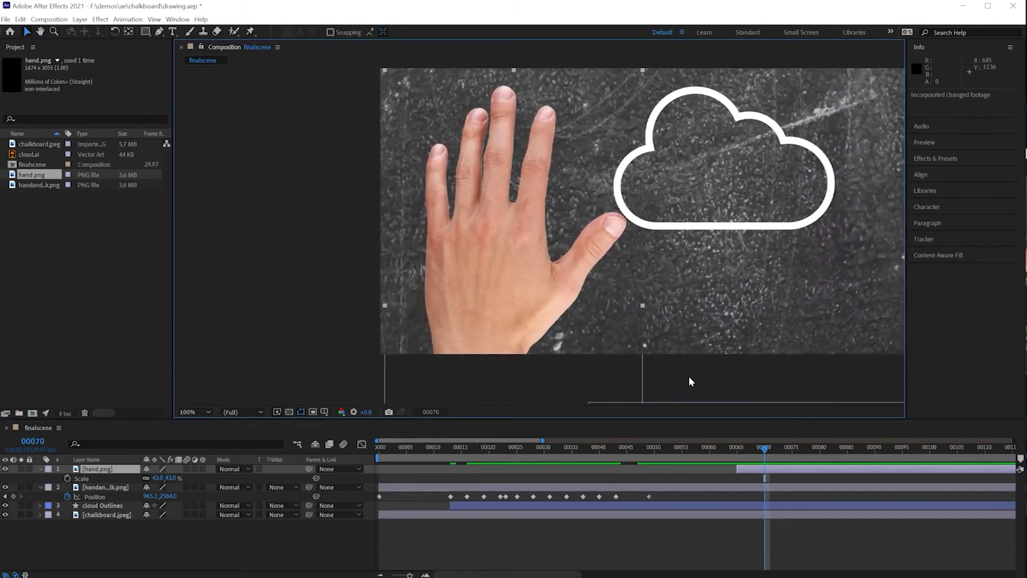
pyautogui.moveTo(762, 453); pyautogui.dragTo(737, 459)
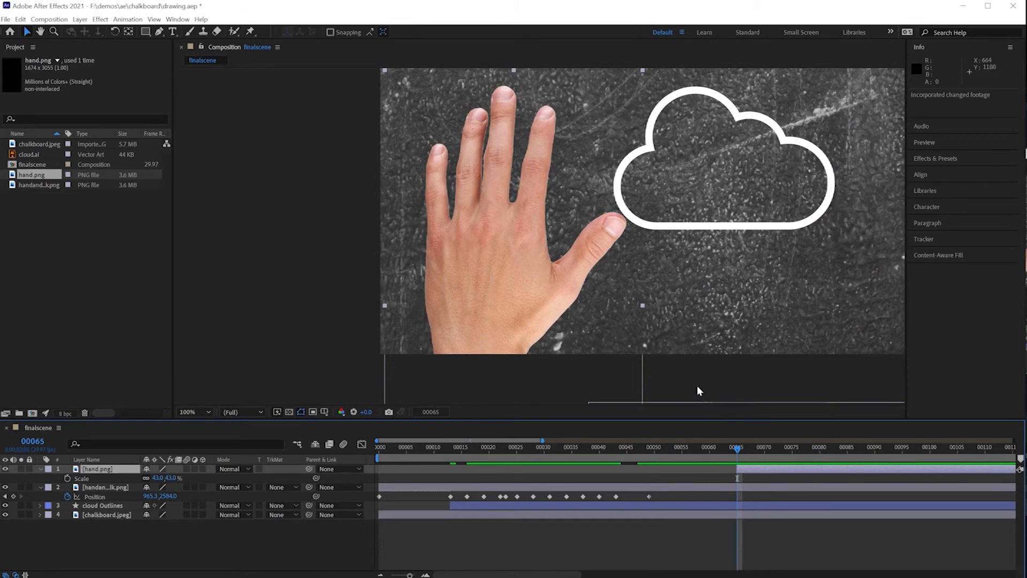
pyautogui.moveTo(635, 229); pyautogui.dragTo(506, 270)
pyautogui.press('v')
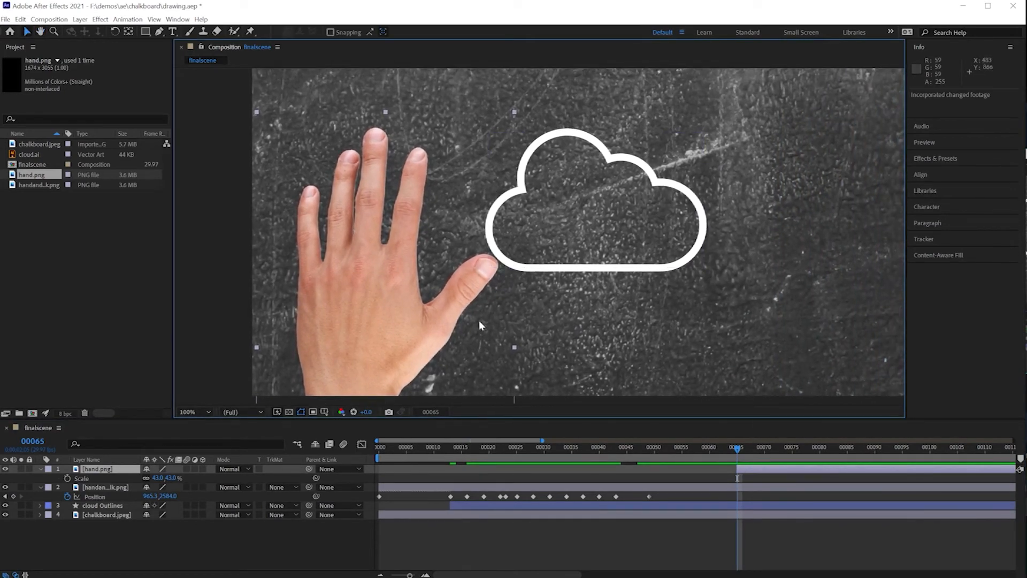
pyautogui.press(',')
pyautogui.press(',')
pyautogui.moveTo(434, 294); pyautogui.dragTo(328, 385)
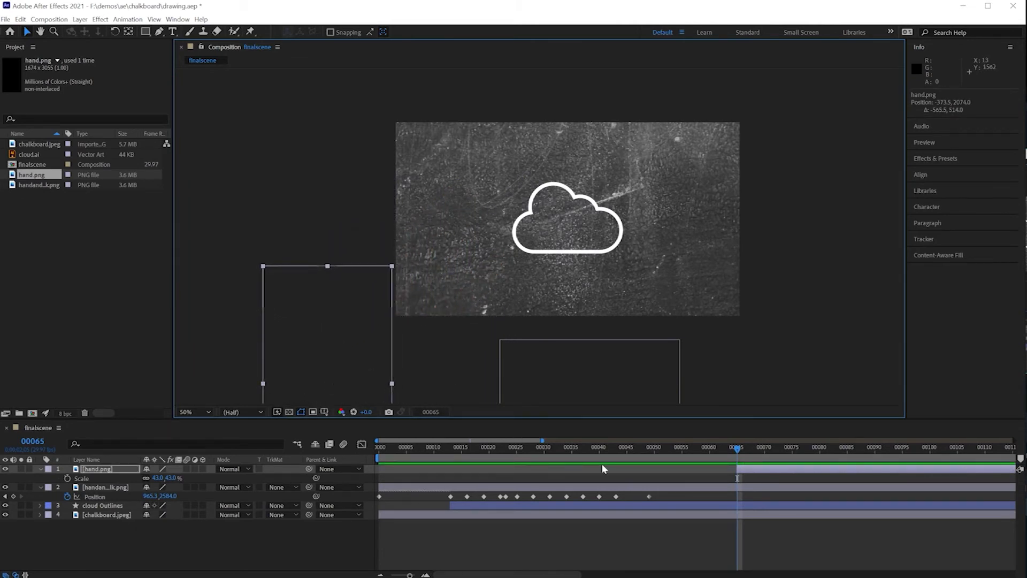
pyautogui.press('p')
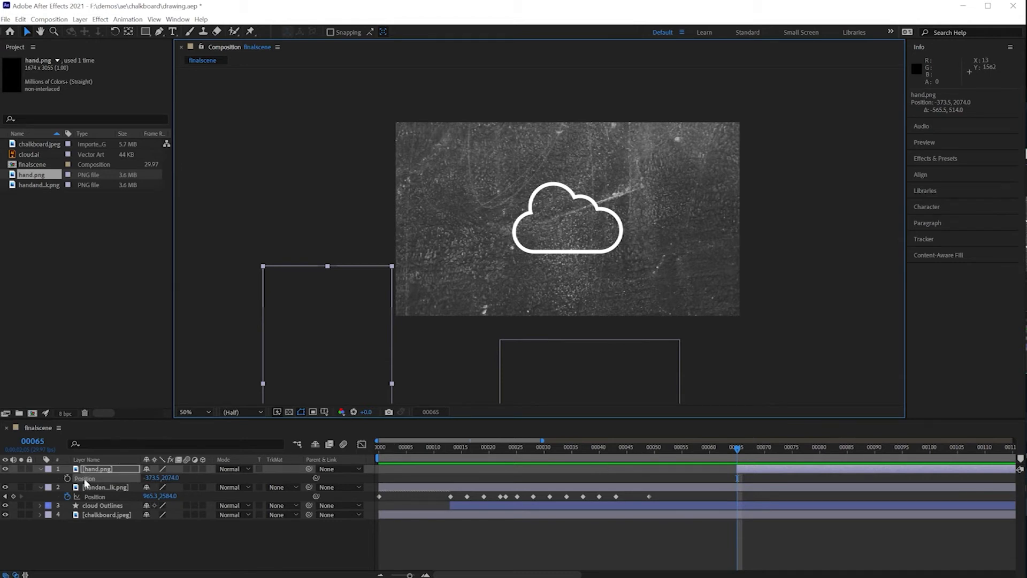
pyautogui.click(67, 479)
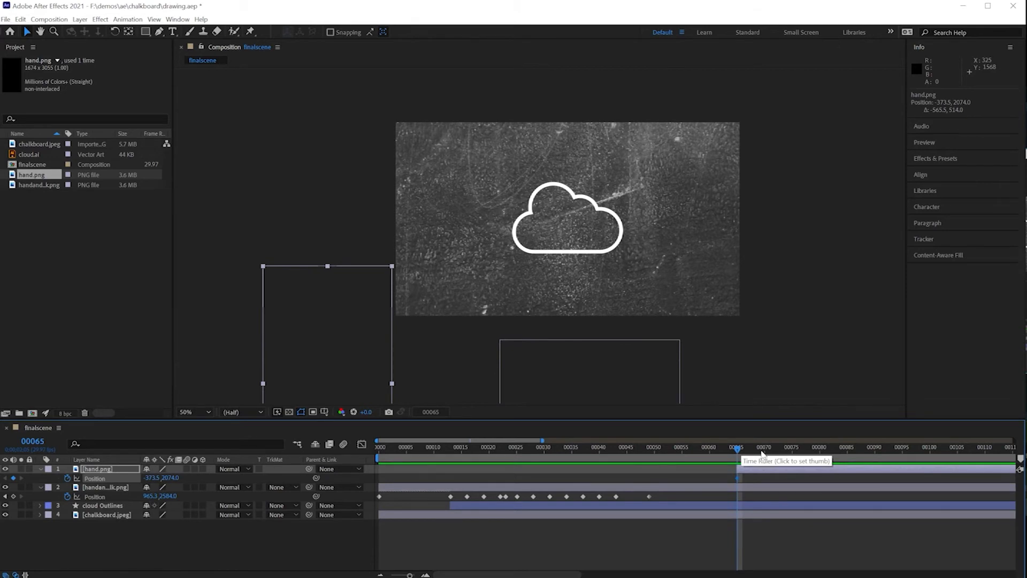
# At frame 00075, move the open hand onto the board at Position about 330, 1578, and play its entrance
pyautogui.hotkey('shift', 'pagedown')
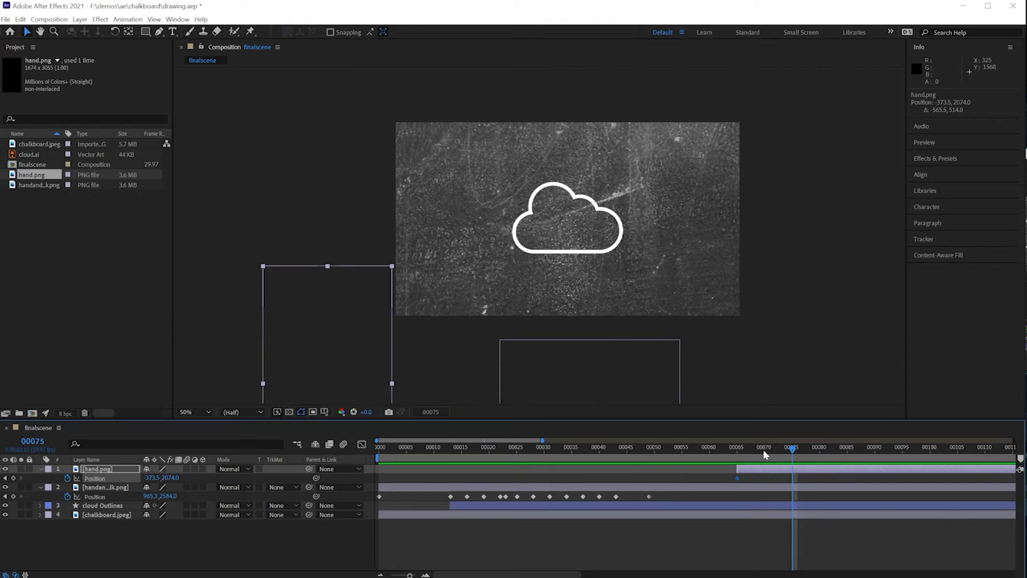
pyautogui.moveTo(371, 320); pyautogui.dragTo(540, 231)
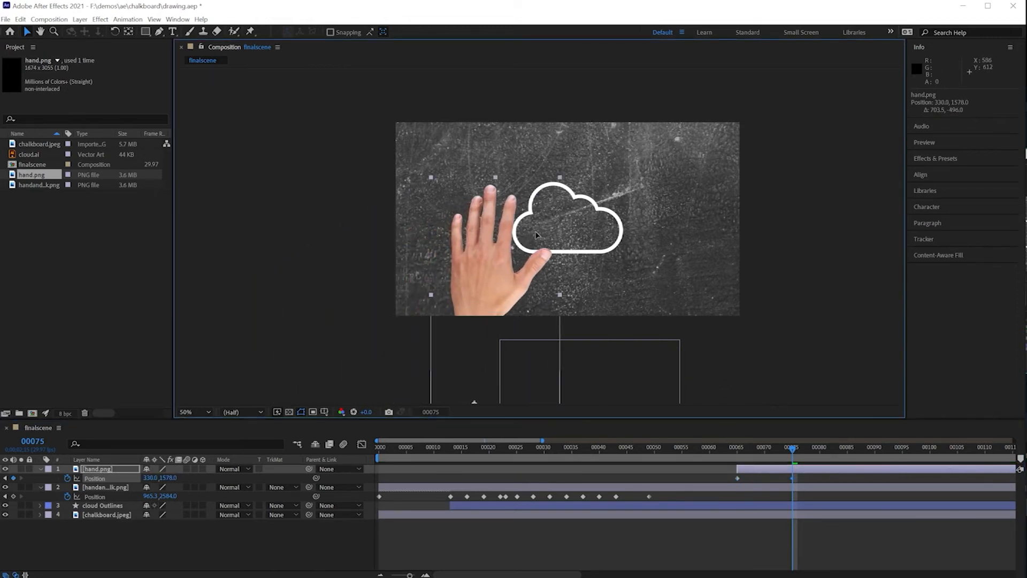
pyautogui.moveTo(791, 449); pyautogui.dragTo(735, 468)
pyautogui.press('space')
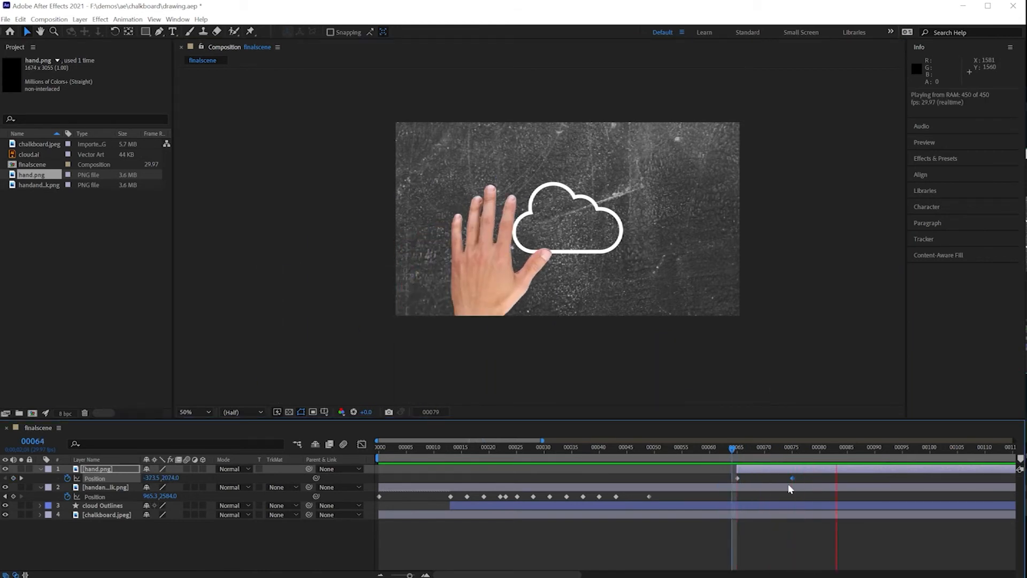
pyautogui.click(726, 448)
pyautogui.press('space')
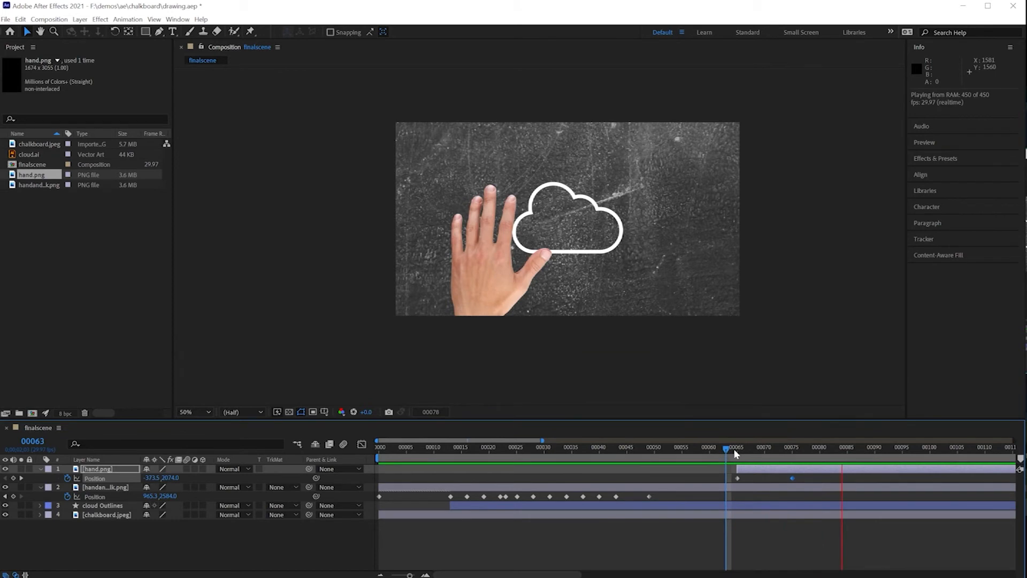
# Scrub through the hand's entrance and raise the hand at frame 00075 to Position about 345, 1472
pyautogui.click(734, 449)
pyautogui.moveTo(735, 452); pyautogui.dragTo(802, 459)
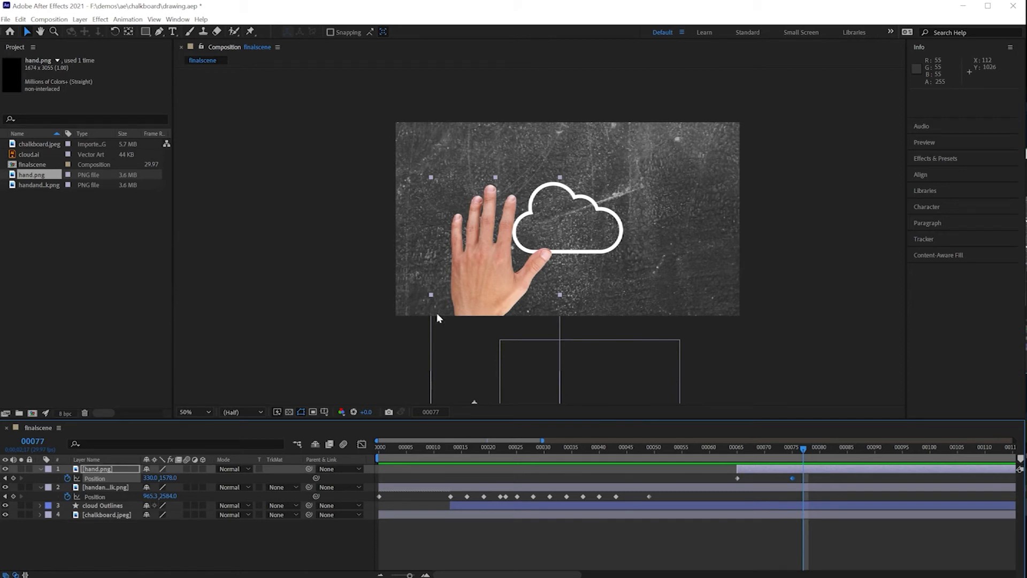
pyautogui.moveTo(807, 446)
pyautogui.mouseDown()
pyautogui.moveTo(738, 447)
pyautogui.moveTo(803, 448)
pyautogui.moveTo(793, 450)
pyautogui.mouseUp()
pyautogui.moveTo(493, 299); pyautogui.dragTo(496, 274)
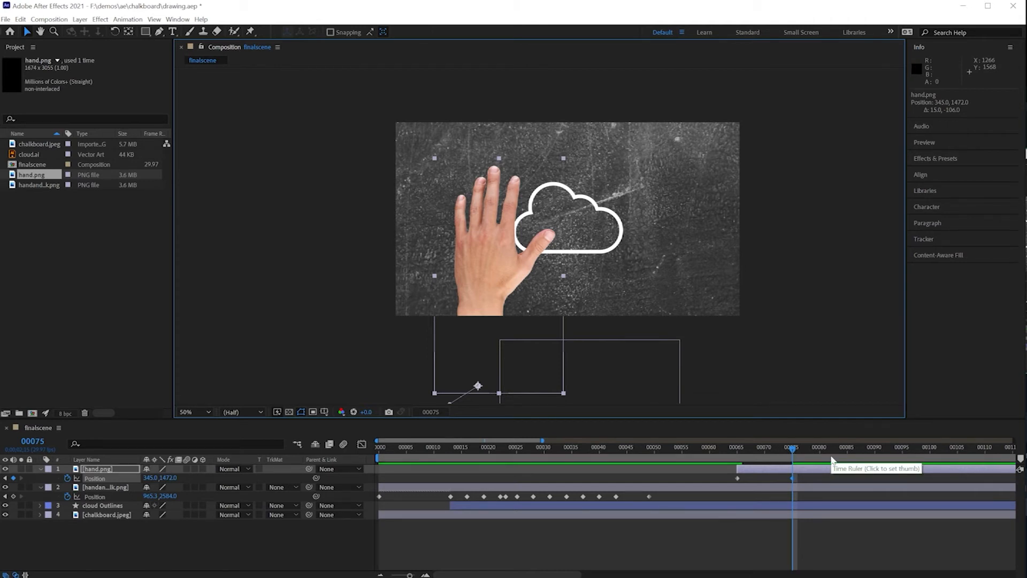
# At frame 00085, move the open hand over the cloud to Position about 745.5, 1432, and play the motion from frame 00062
pyautogui.hotkey('shift', 'pagedown')
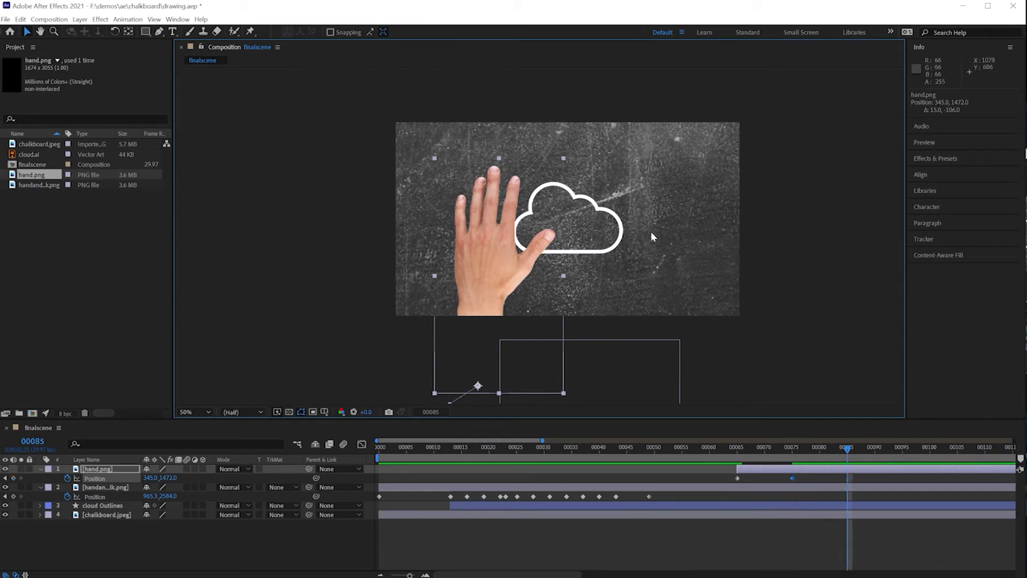
pyautogui.moveTo(498, 281); pyautogui.dragTo(603, 270)
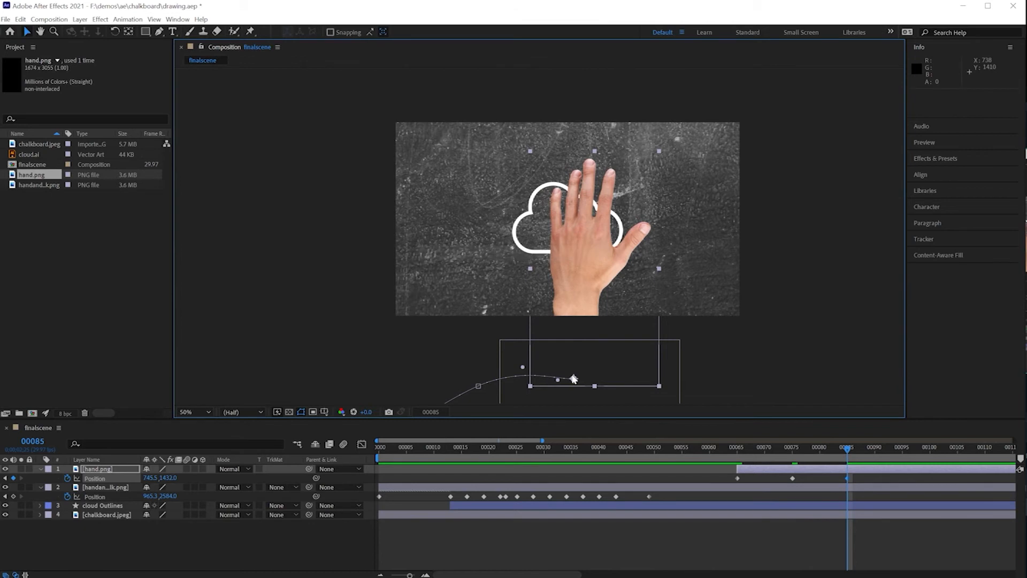
pyautogui.moveTo(847, 450); pyautogui.dragTo(723, 431)
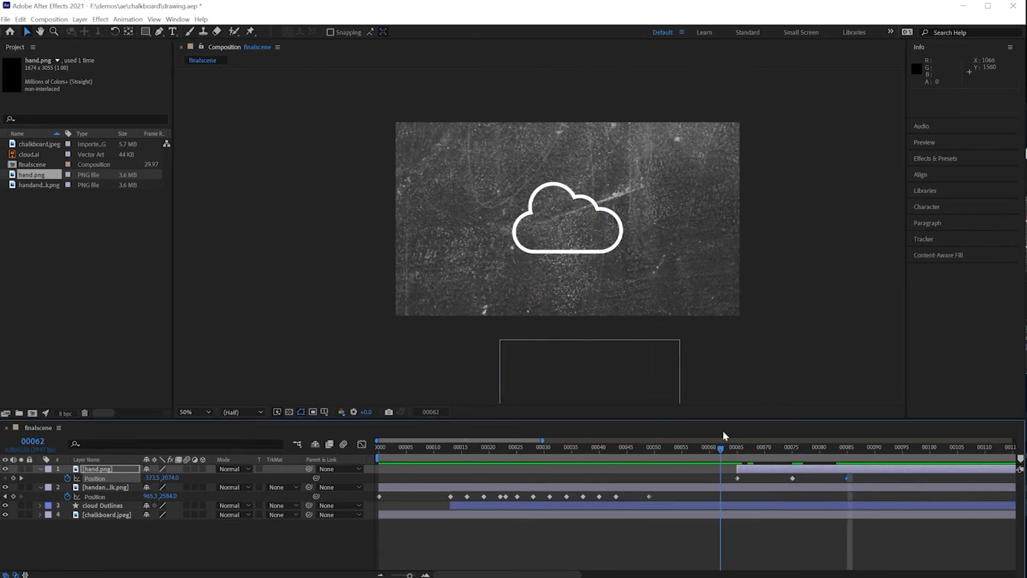
pyautogui.press('space')
pyautogui.press('space')
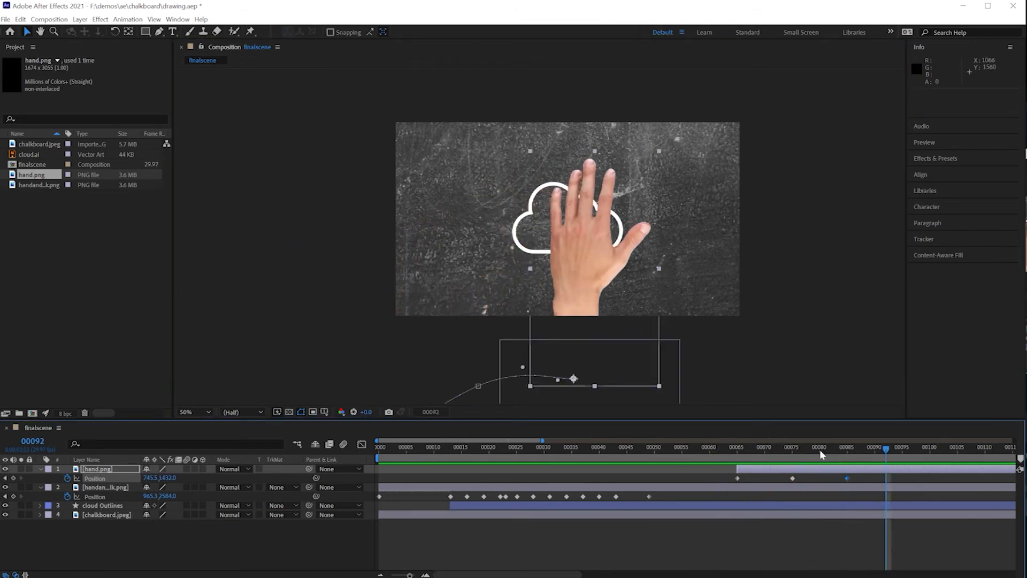
# At frame 00095, move the open hand to the board's right edge, Position about 1294.5, 1510
pyautogui.moveTo(887, 451); pyautogui.dragTo(849, 452)
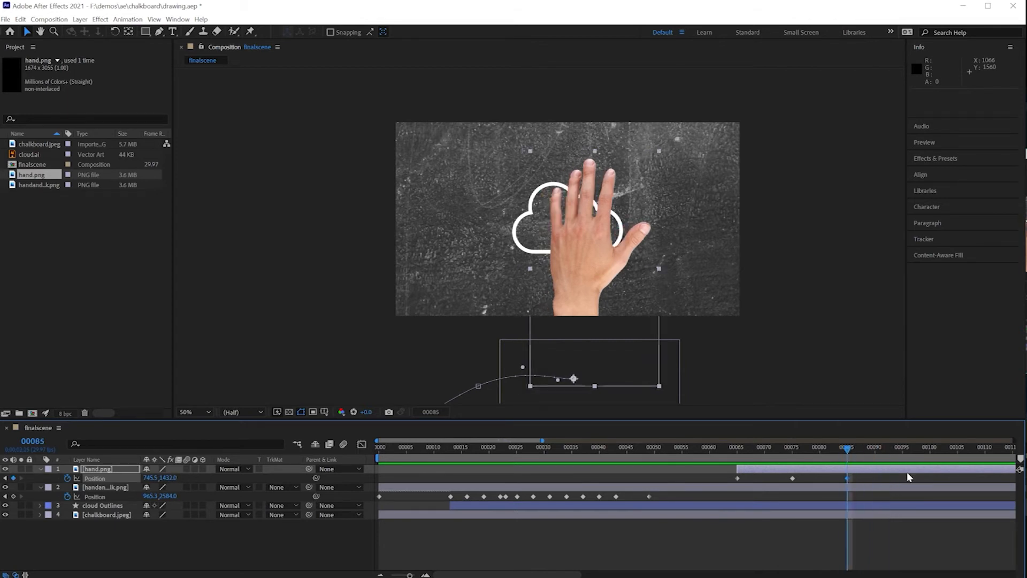
pyautogui.hotkey('shift', 'pagedown')
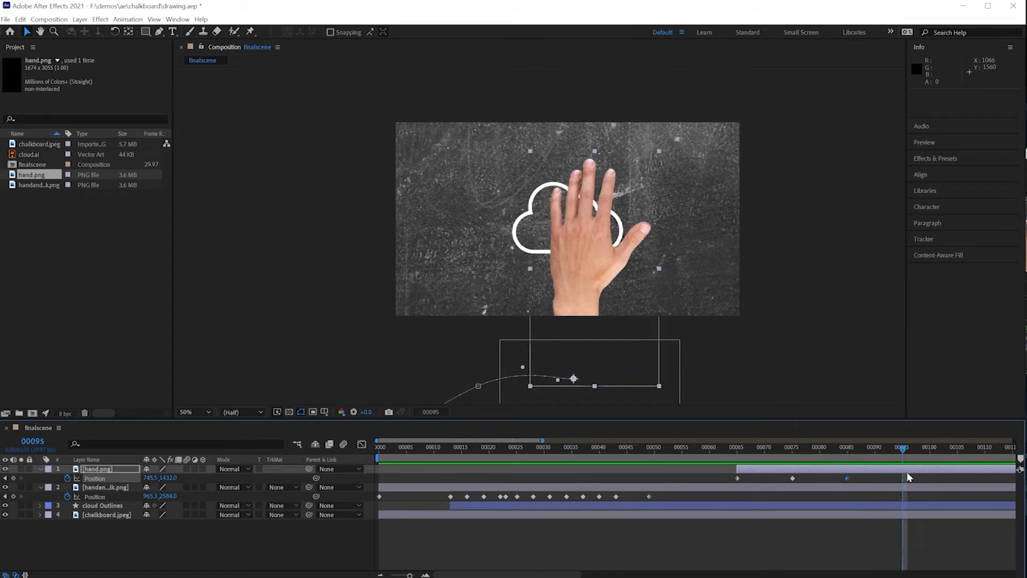
pyautogui.moveTo(583, 277); pyautogui.dragTo(725, 291)
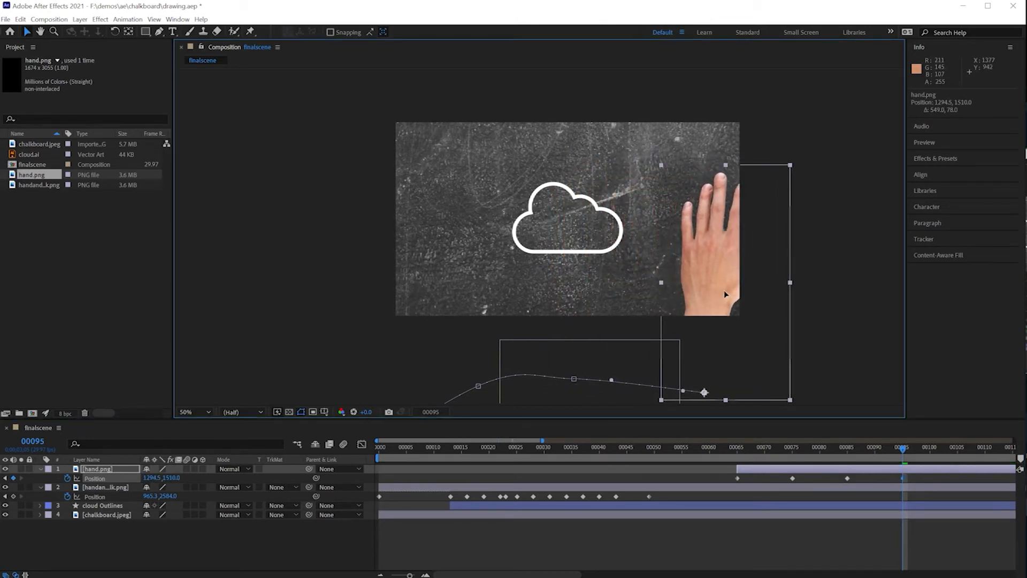
# Play the open hand's sweep across the board several times, including from frame 00058, and return to frame 00053
pyautogui.moveTo(905, 452); pyautogui.dragTo(734, 451)
pyautogui.press('space')
pyautogui.press('space')
pyautogui.moveTo(792, 447); pyautogui.dragTo(699, 451)
pyautogui.press('space')
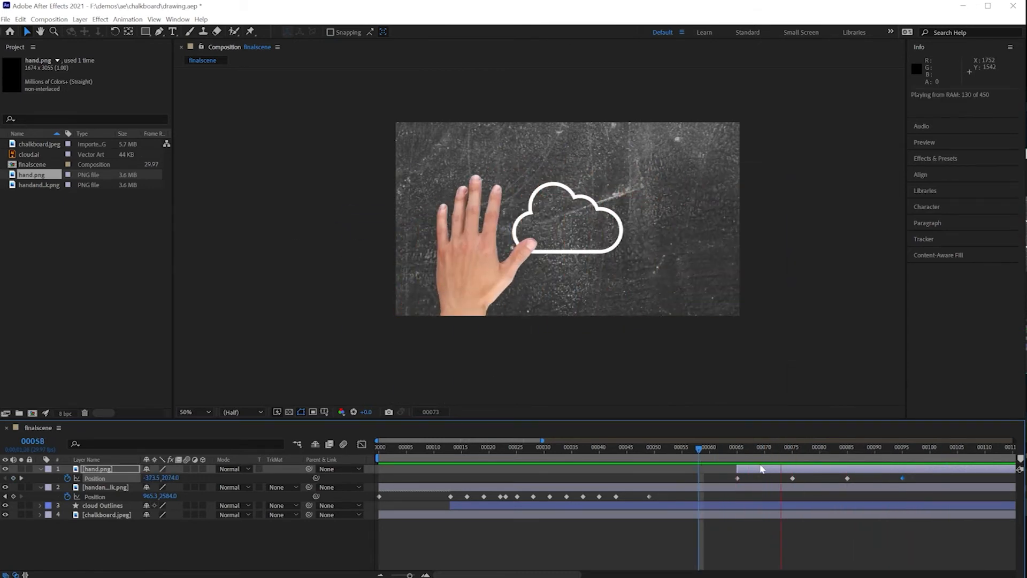
pyautogui.press('space')
pyautogui.click(741, 455)
pyautogui.press('space')
pyautogui.press('space')
pyautogui.moveTo(769, 456); pyautogui.dragTo(672, 449)
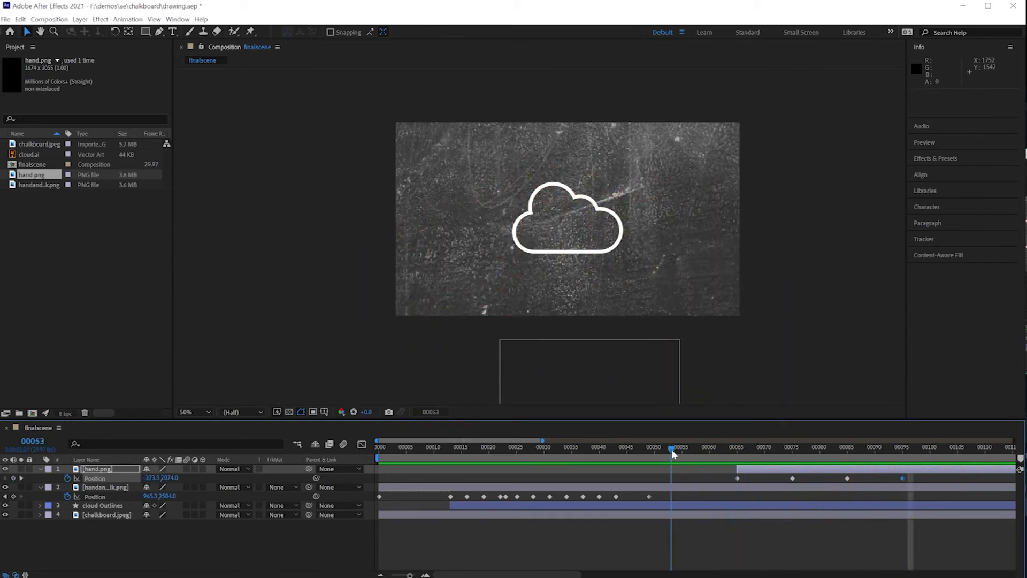
# Move hand.png's second, third and fourth Position keyframes to frames 00073, 00082 and 00092, and play the sweep from frame 00064
pyautogui.click(749, 456)
pyautogui.moveTo(748, 451); pyautogui.dragTo(842, 448)
pyautogui.click(793, 478)
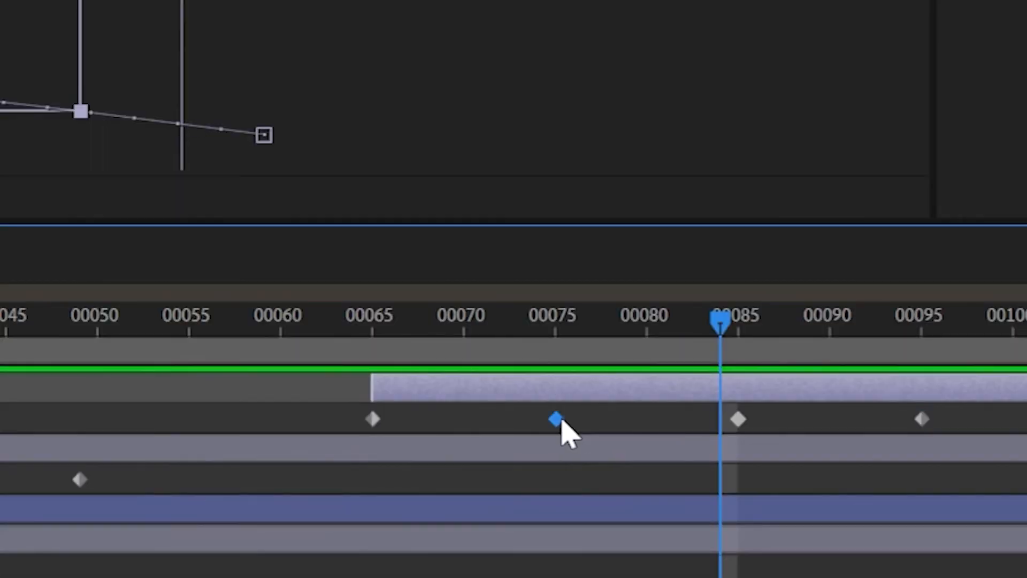
pyautogui.moveTo(560, 419); pyautogui.dragTo(519, 419)
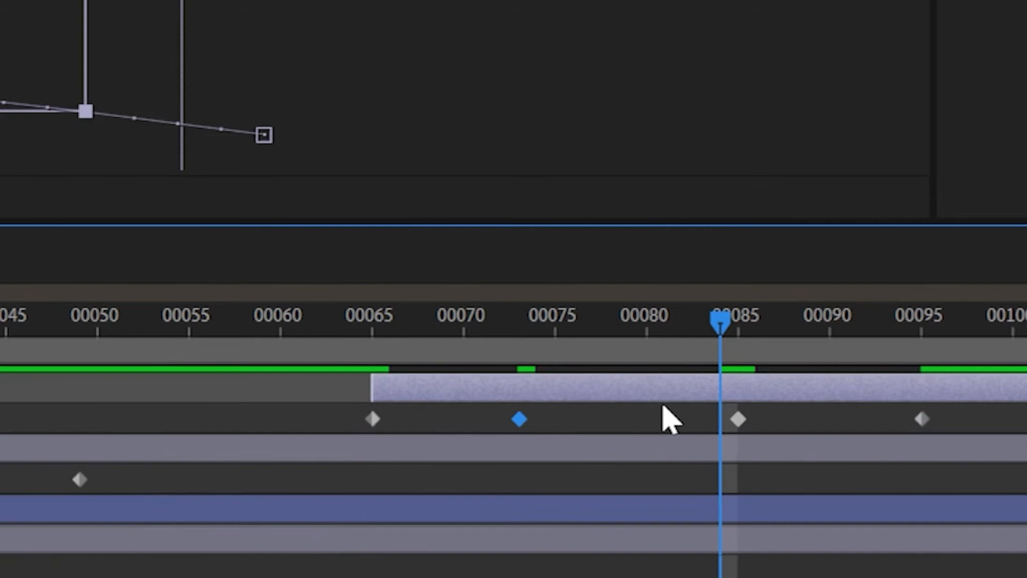
pyautogui.moveTo(740, 418); pyautogui.dragTo(685, 420)
pyautogui.moveTo(925, 422); pyautogui.dragTo(873, 428)
pyautogui.moveTo(720, 324); pyautogui.dragTo(354, 369)
pyautogui.press('space')
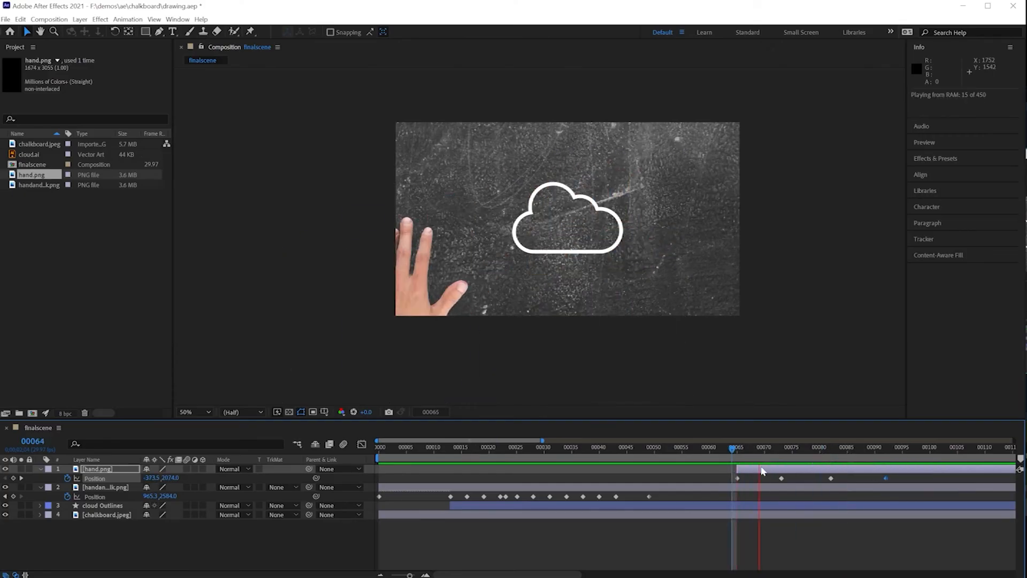
pyautogui.press('space')
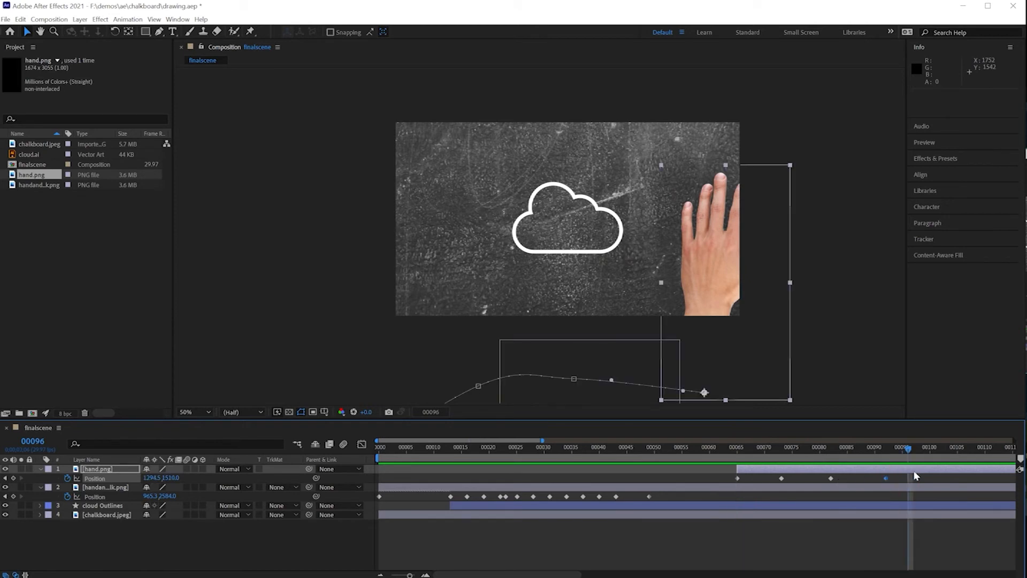
# At frame 00100, move the open hand off the board's right side to Position about 1692, 1602
pyautogui.moveTo(908, 448); pyautogui.dragTo(930, 448)
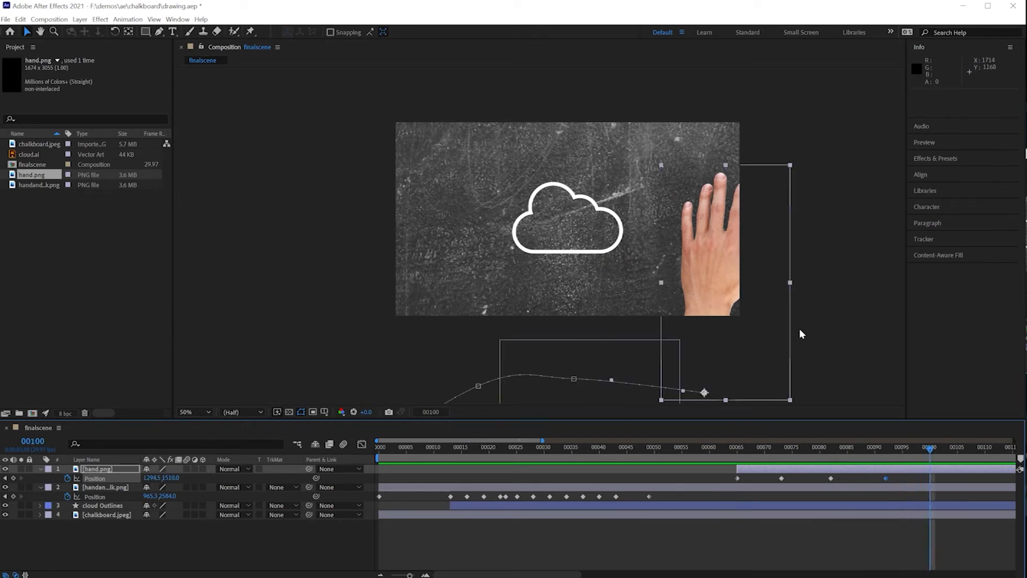
pyautogui.moveTo(708, 280); pyautogui.dragTo(803, 296)
pyautogui.moveTo(747, 352); pyautogui.dragTo(725, 284)
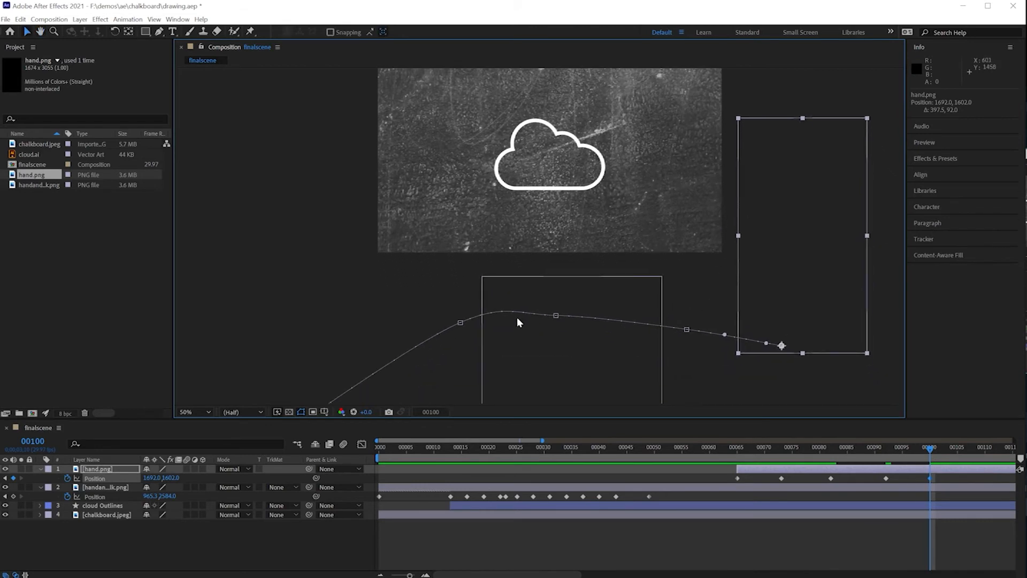
# Review the layer control display settings in View Options and accept them as they are
pyautogui.click(178, 19)
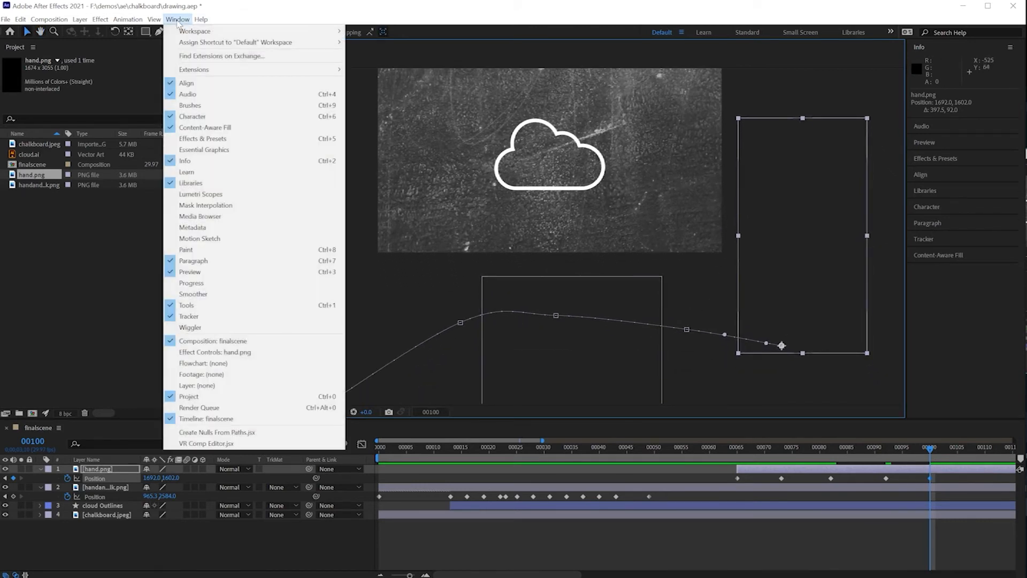
pyautogui.moveTo(155, 24)
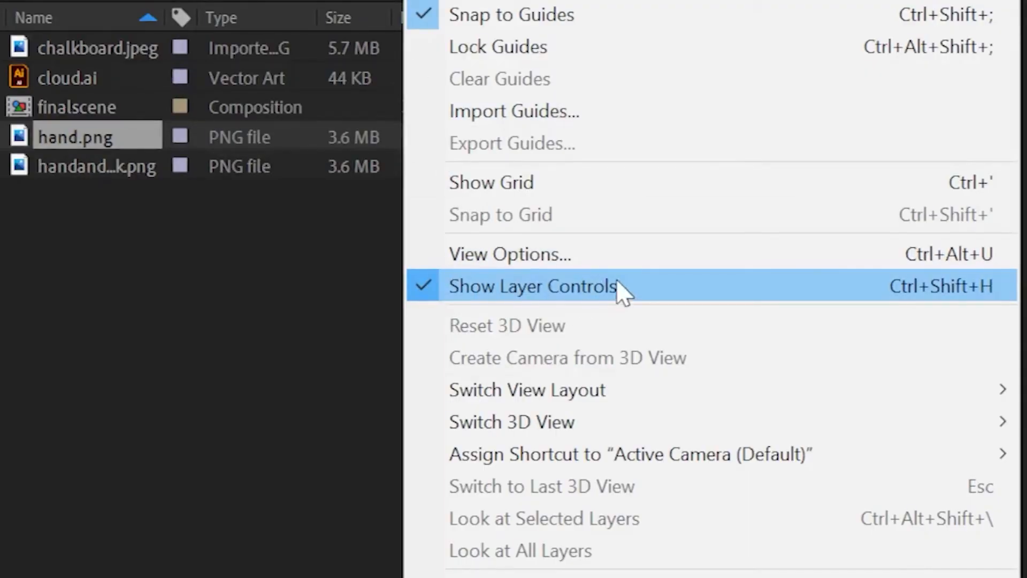
pyautogui.click(569, 261)
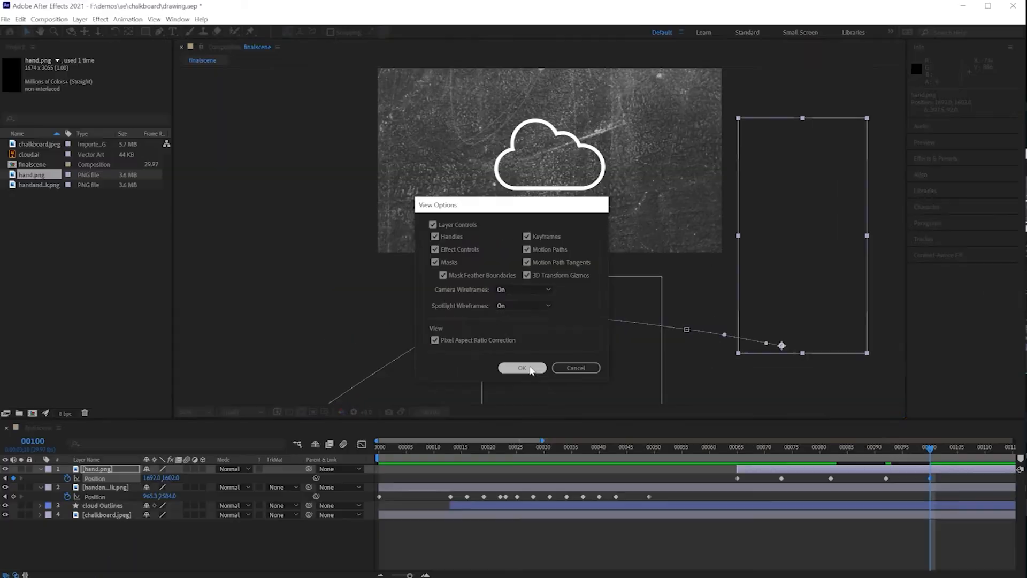
pyautogui.click(621, 512)
# Play the open hand's sweep from frame 00064 through its exit off the board
pyautogui.moveTo(930, 455); pyautogui.dragTo(733, 455)
pyautogui.press('space')
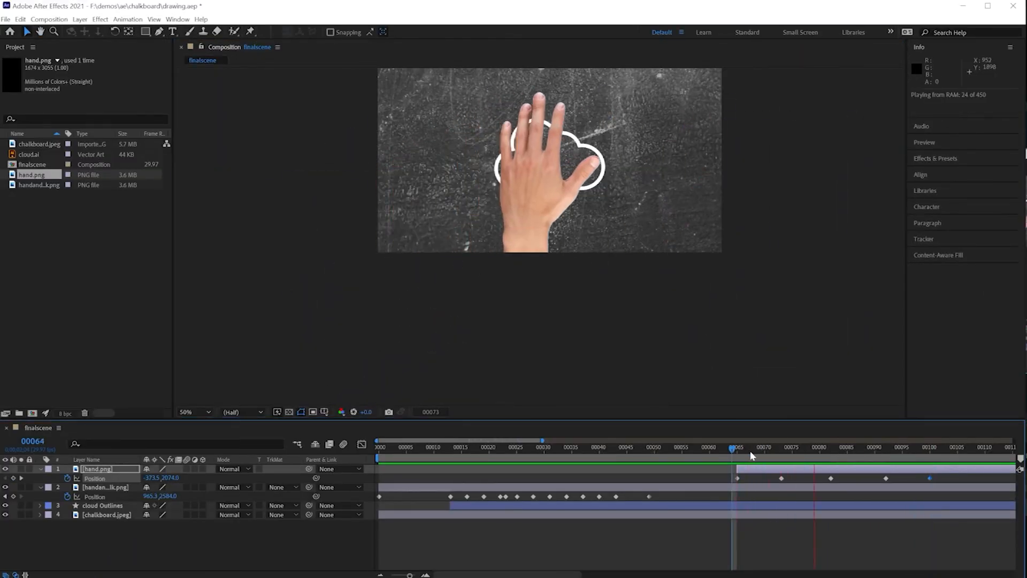
pyautogui.press('space')
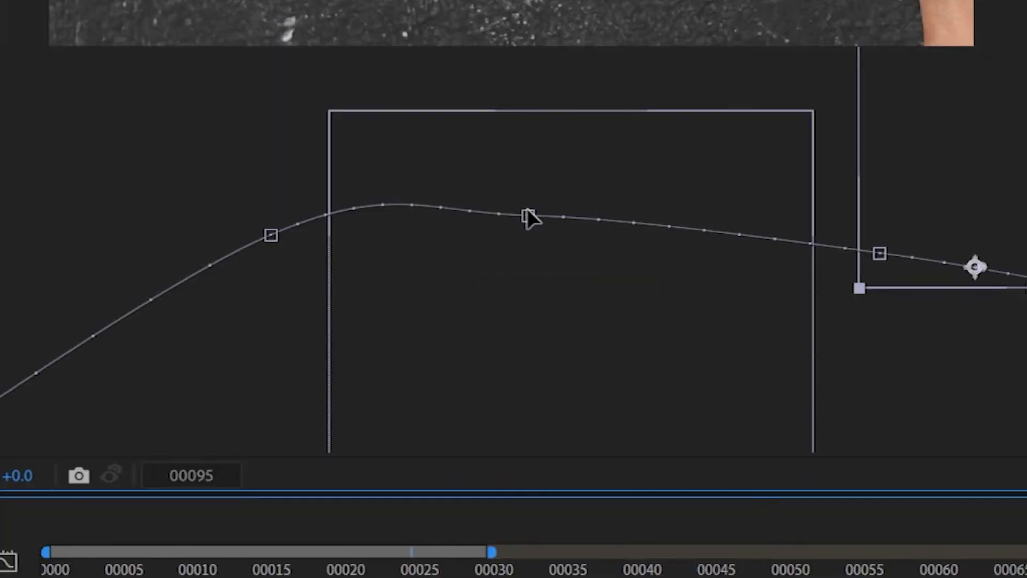
# Raise the motion path point at frame 00082 to Position about 745.5, 1374 and replay the sweep from frame 00064
pyautogui.click(556, 316)
pyautogui.moveTo(527, 212); pyautogui.dragTo(528, 188)
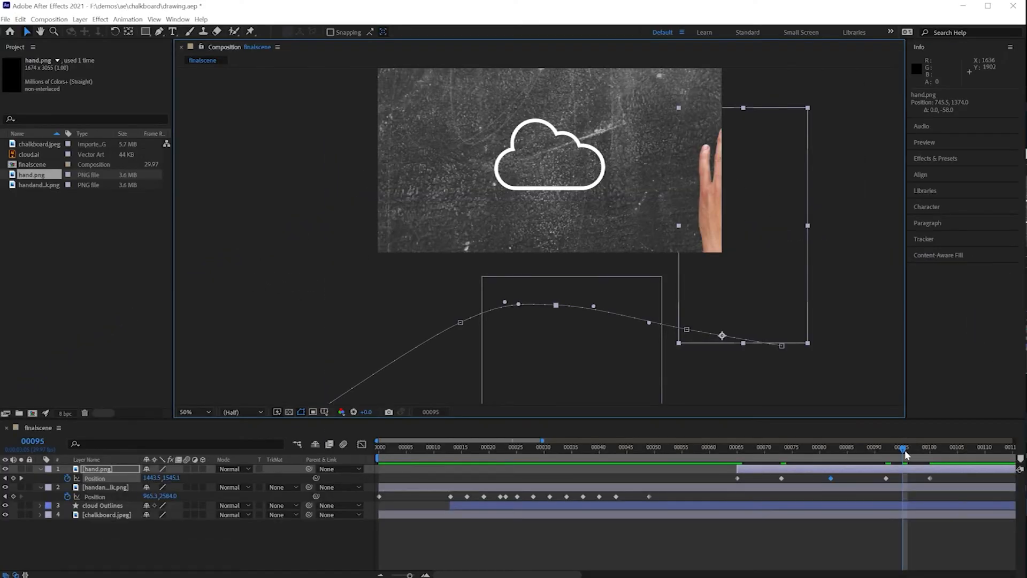
pyautogui.moveTo(905, 453); pyautogui.dragTo(732, 455)
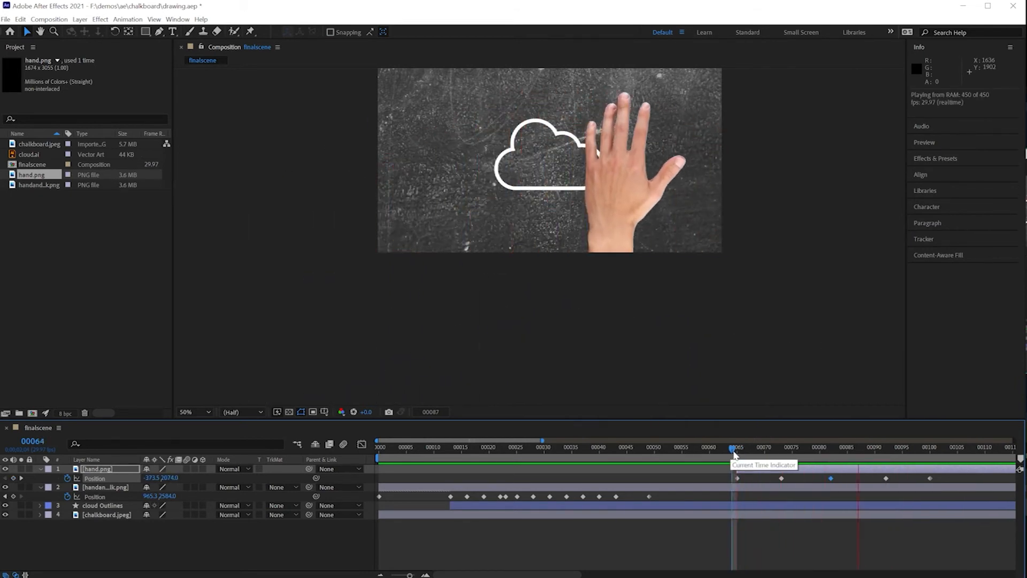
pyautogui.press('space')
# Go to the Position keyframe at frame 00082 and enable motion blur for the hand.png layer
pyautogui.scroll(-1, 564, 231)
pyautogui.scroll(2, 563, 230)
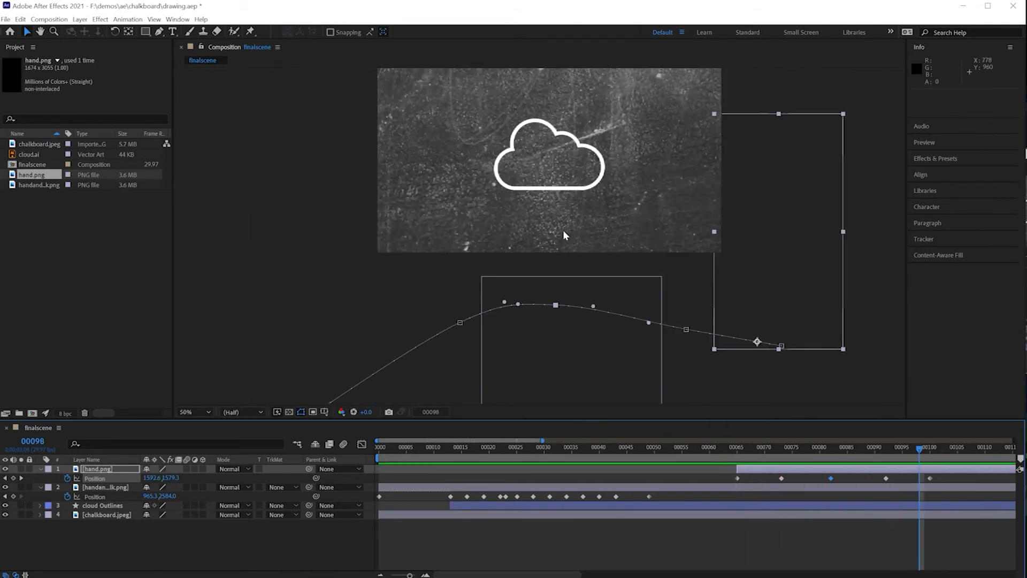
pyautogui.press('h')
pyautogui.moveTo(563, 229); pyautogui.dragTo(553, 363)
pyautogui.press('v')
pyautogui.moveTo(797, 456); pyautogui.dragTo(739, 457)
pyautogui.press('k')
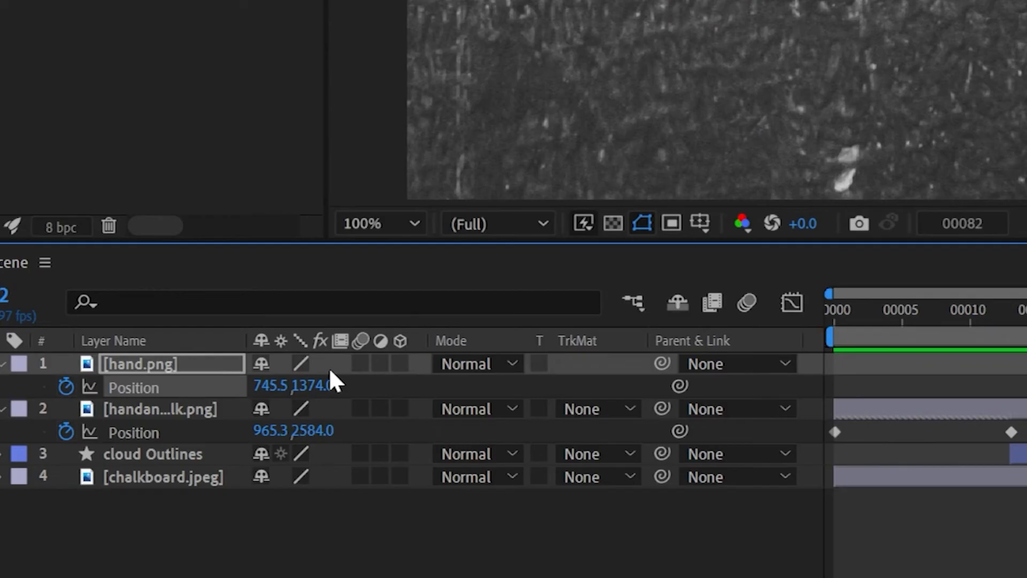
pyautogui.click(359, 366)
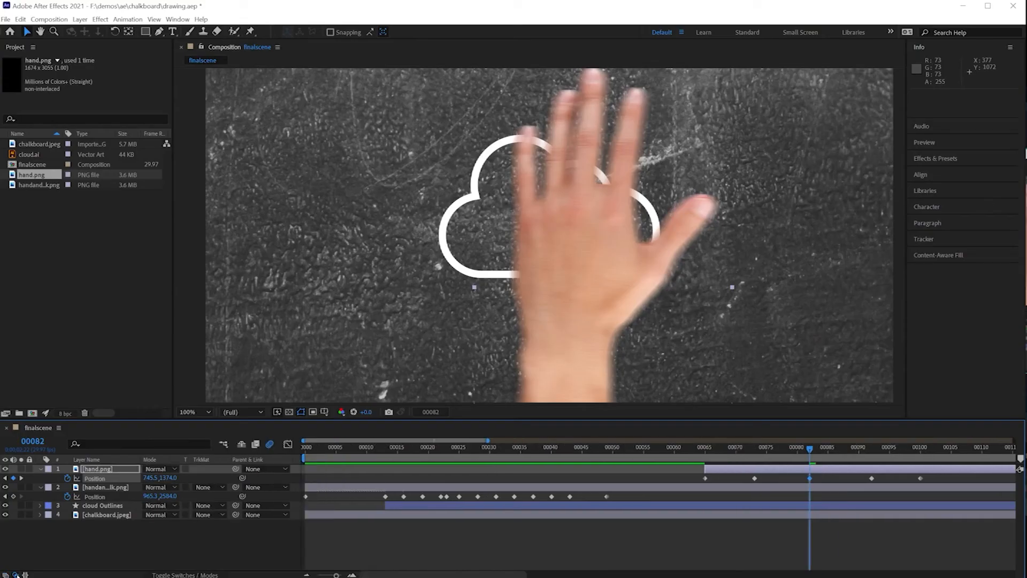
# Toggle the timeline's transfer controls and layer switches columns until both are displayed
pyautogui.click(15, 575)
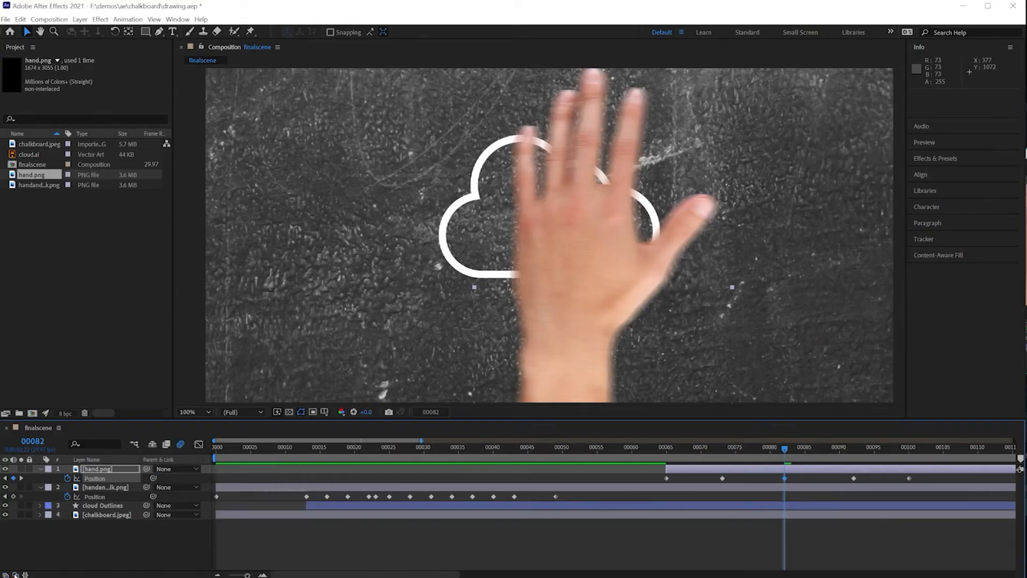
pyautogui.click(6, 574)
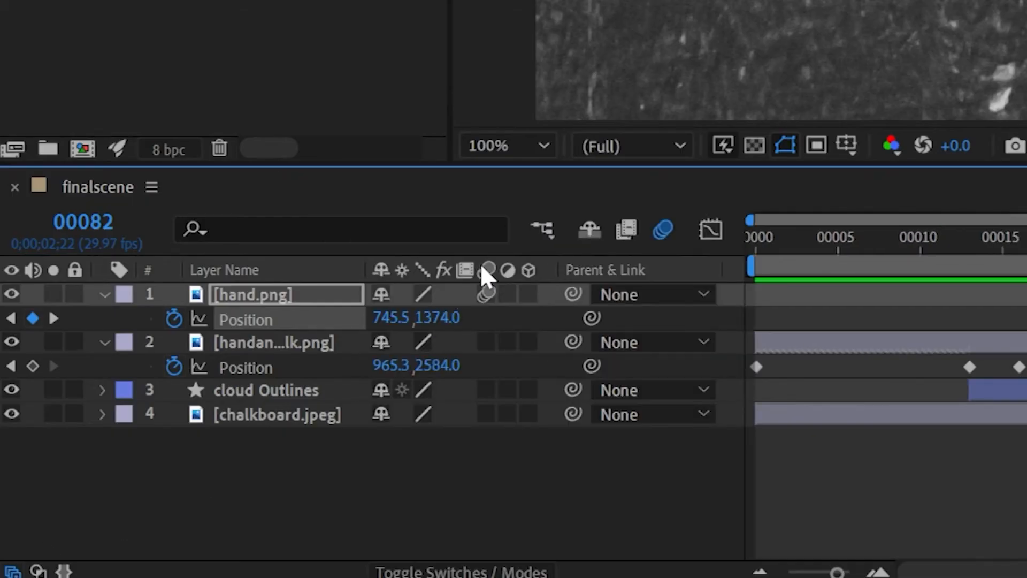
pyautogui.click(37, 570)
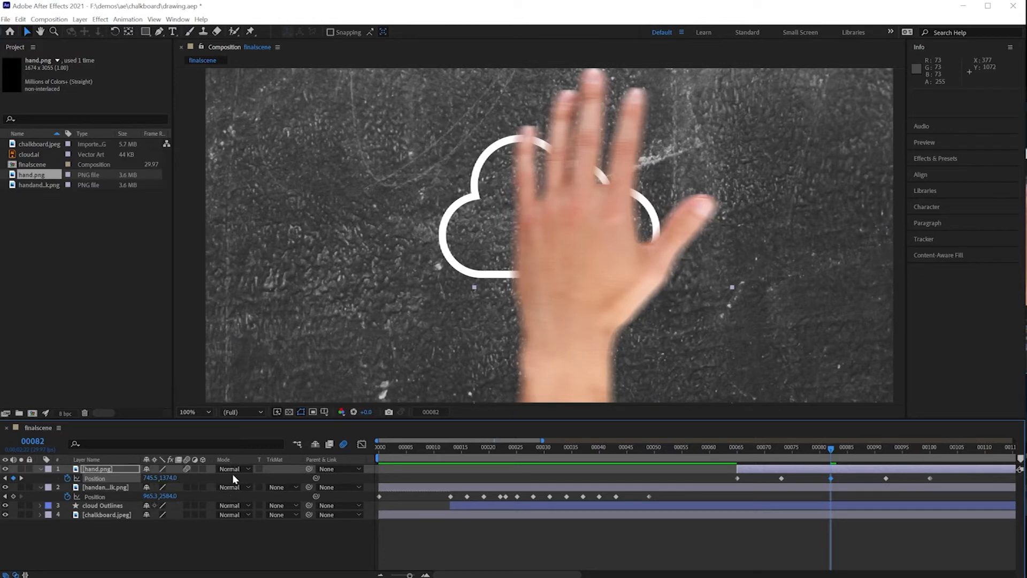
# Play the motion-blurred hand sweep several times from around frame 00064 and inspect the blur up close at the board's right edge
pyautogui.moveTo(832, 448); pyautogui.dragTo(732, 461)
pyautogui.press('space')
pyautogui.scroll(-2, 669, 271)
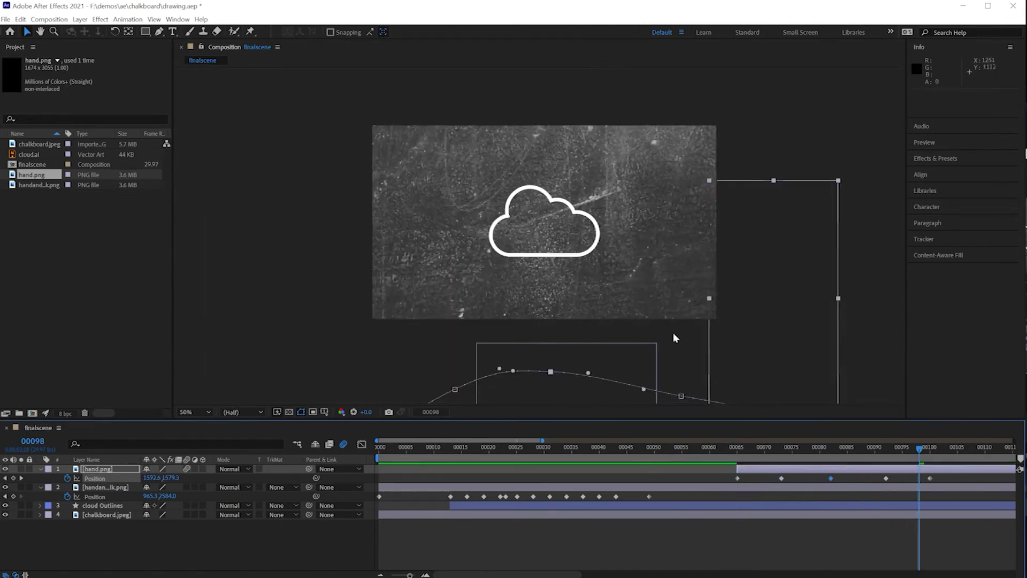
pyautogui.click(733, 449)
pyautogui.press('space')
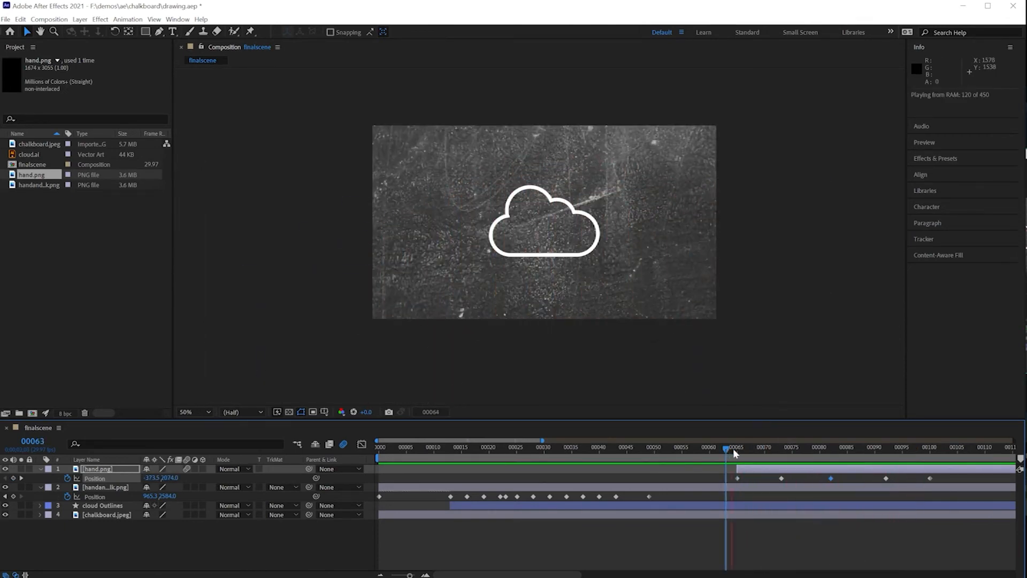
pyautogui.moveTo(484, 257); pyautogui.dragTo(445, 255)
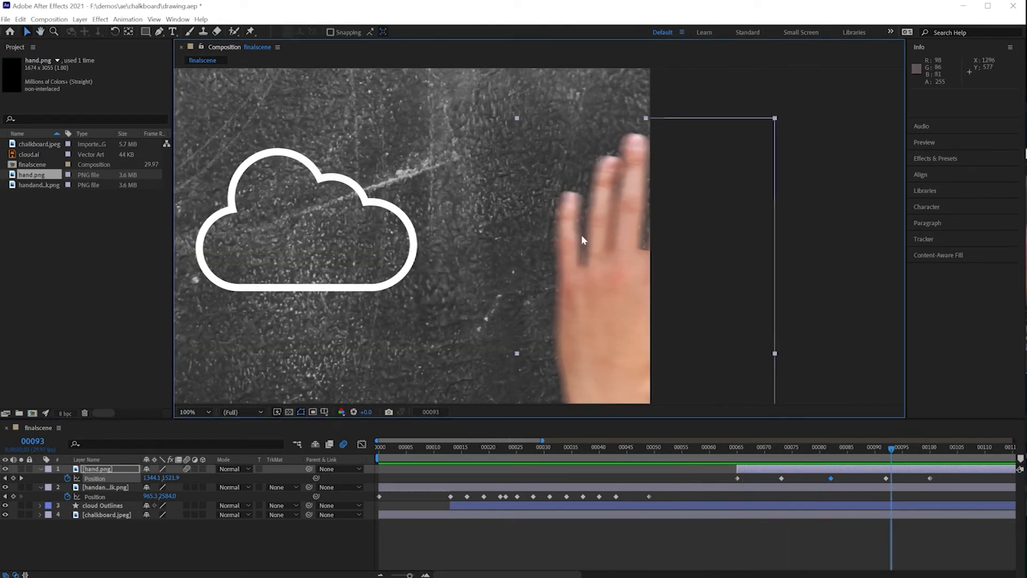
pyautogui.moveTo(777, 447); pyautogui.dragTo(732, 447)
pyautogui.scroll(-2, 548, 304)
pyautogui.moveTo(549, 306); pyautogui.dragTo(615, 335)
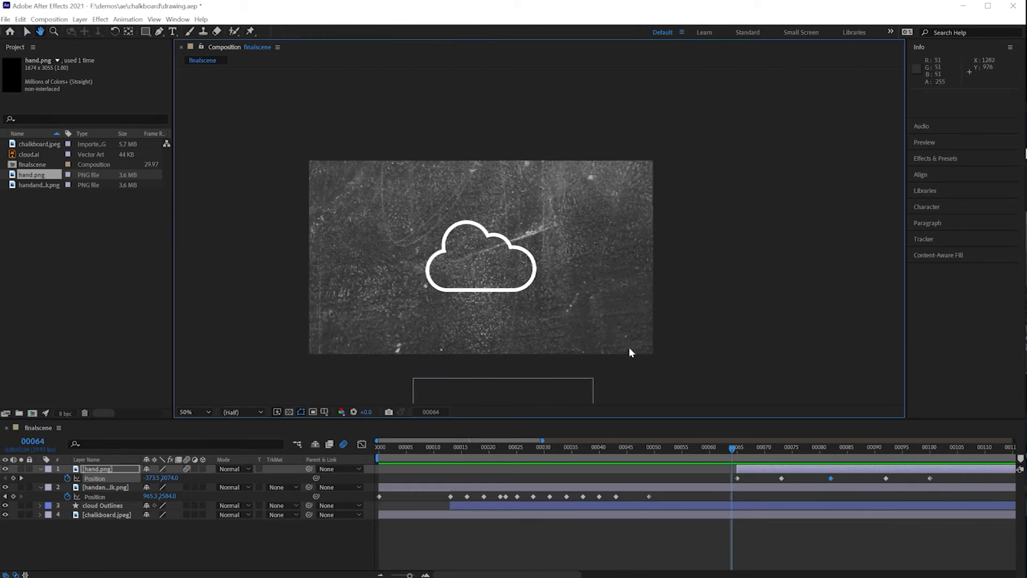
pyautogui.click(730, 448)
pyautogui.press('space')
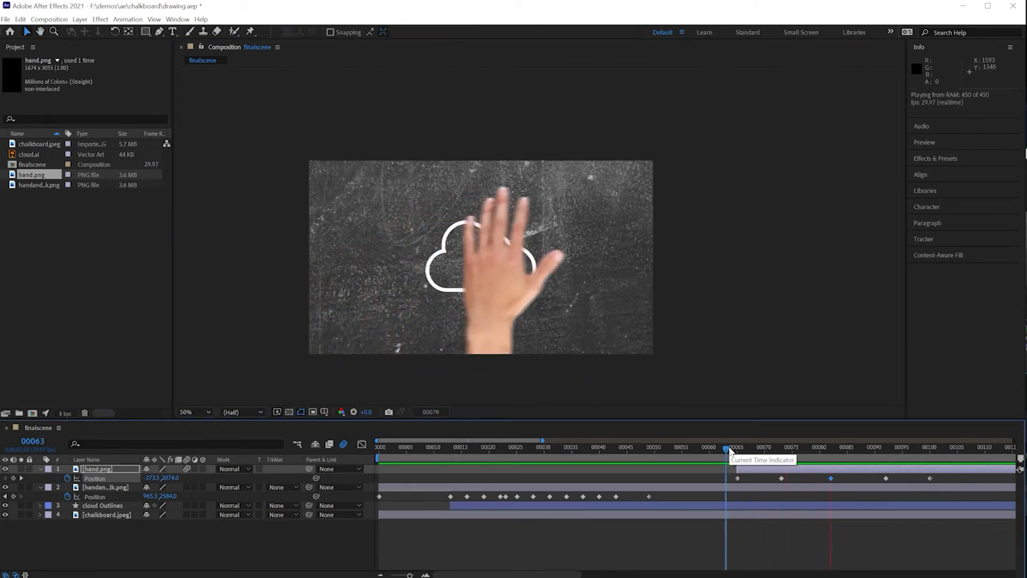
pyautogui.press('space')
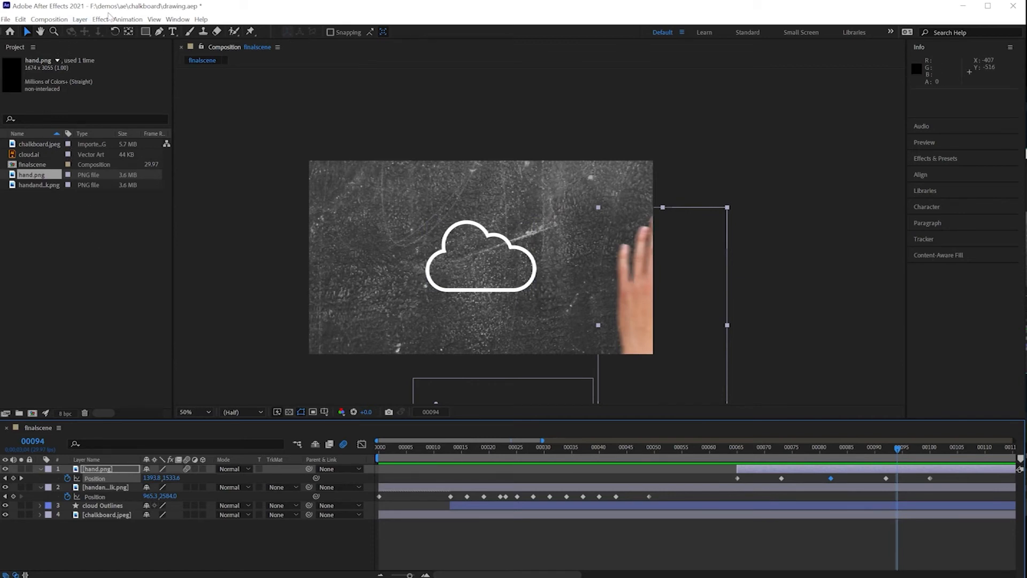
# Set the finalscene composition's motion blur Shutter Angle to 90° in the advanced composition settings
pyautogui.click(49, 19)
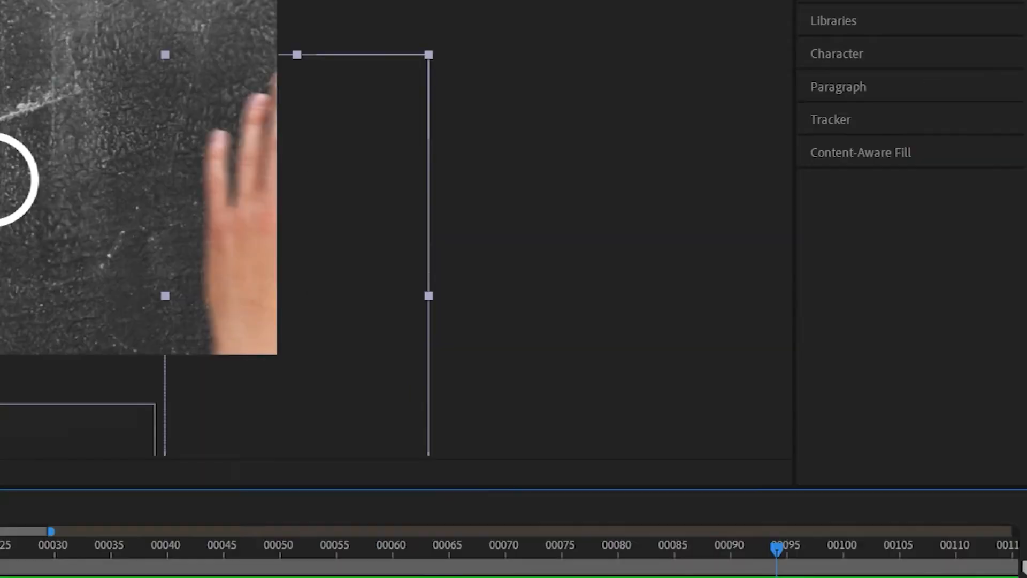
pyautogui.hotkey('ctrl', 'k')
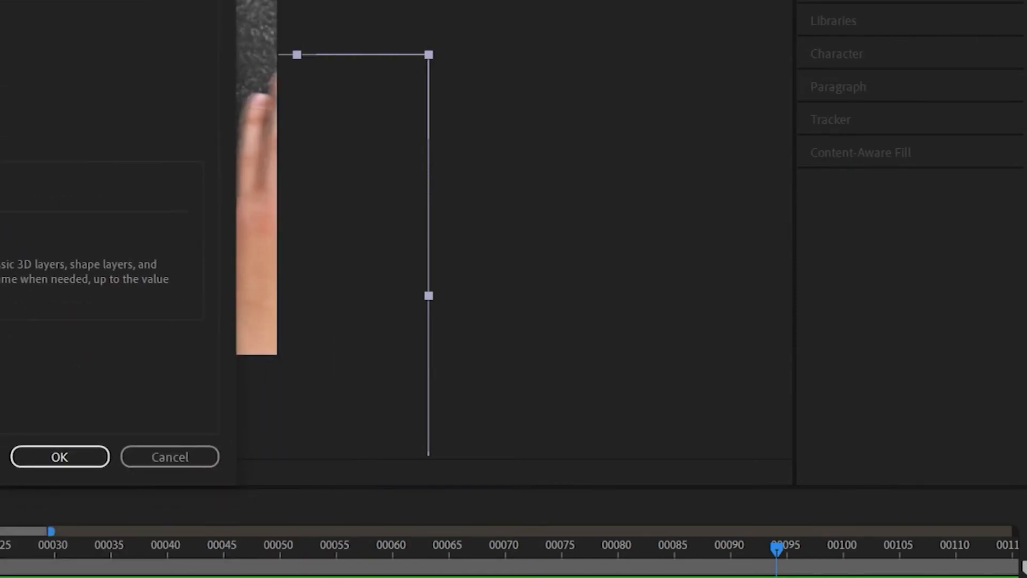
pyautogui.moveTo(0, 0); pyautogui.dragTo(513, 20)
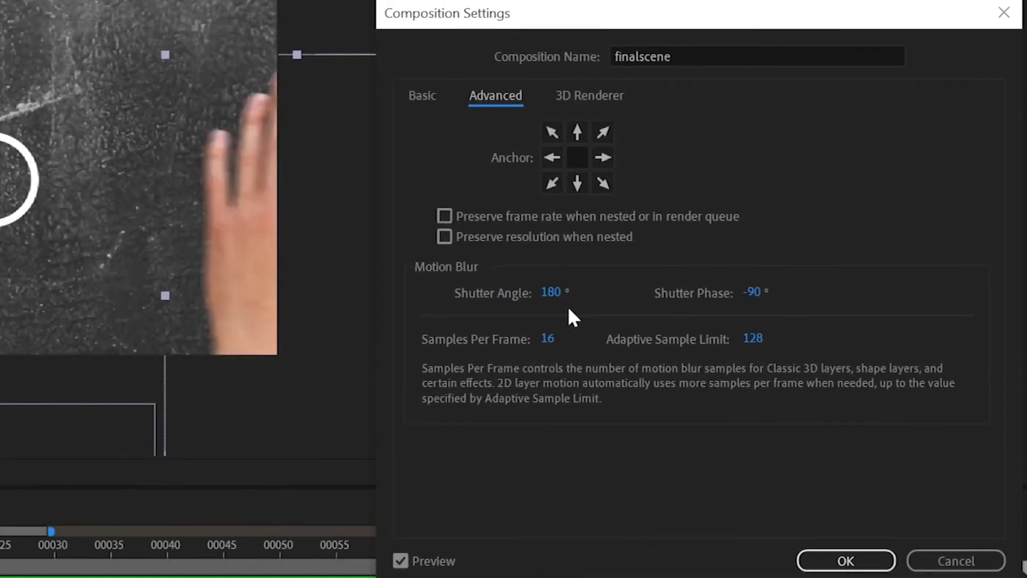
pyautogui.click(551, 293)
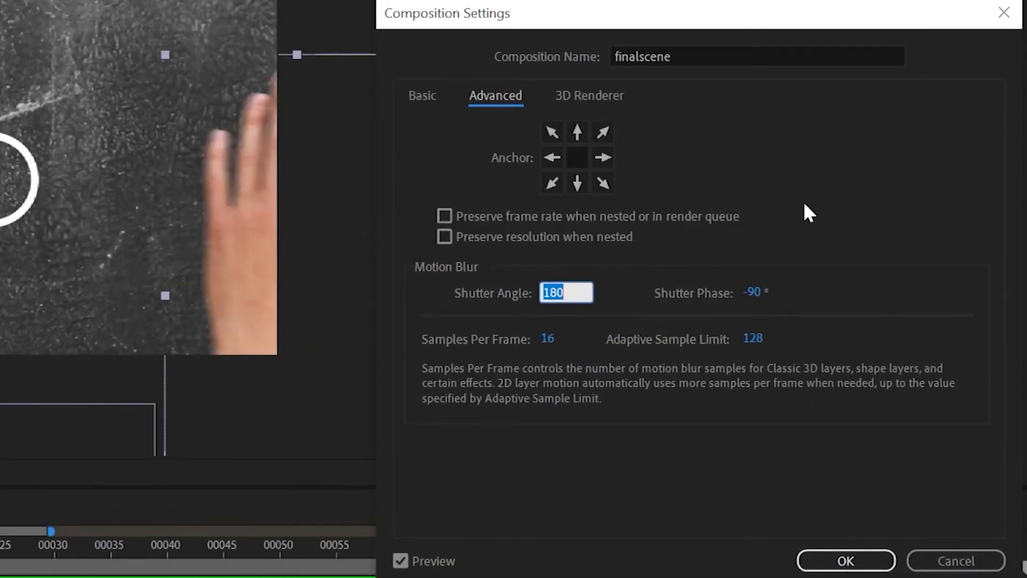
pyautogui.write('90')
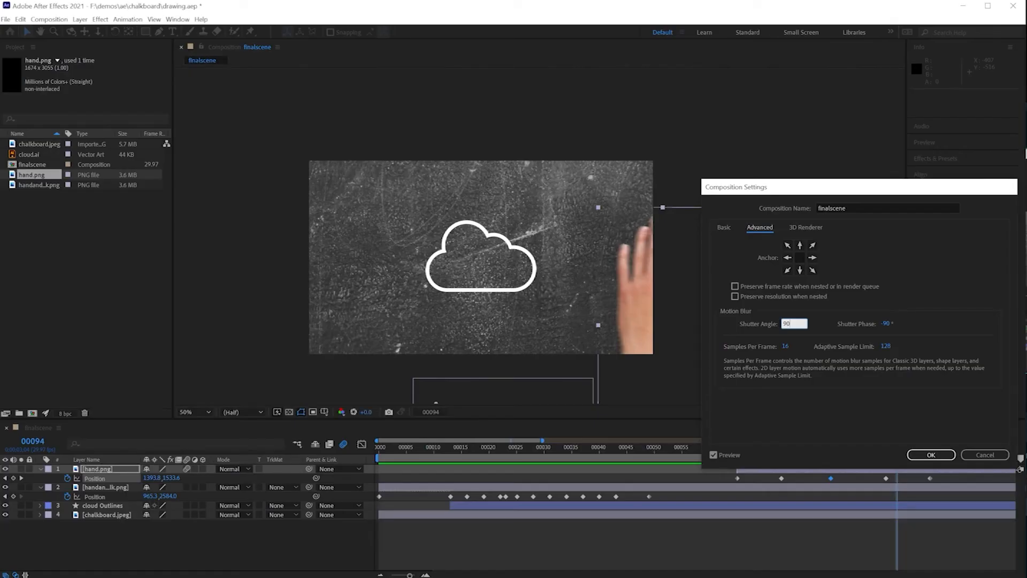
pyautogui.press('Return')
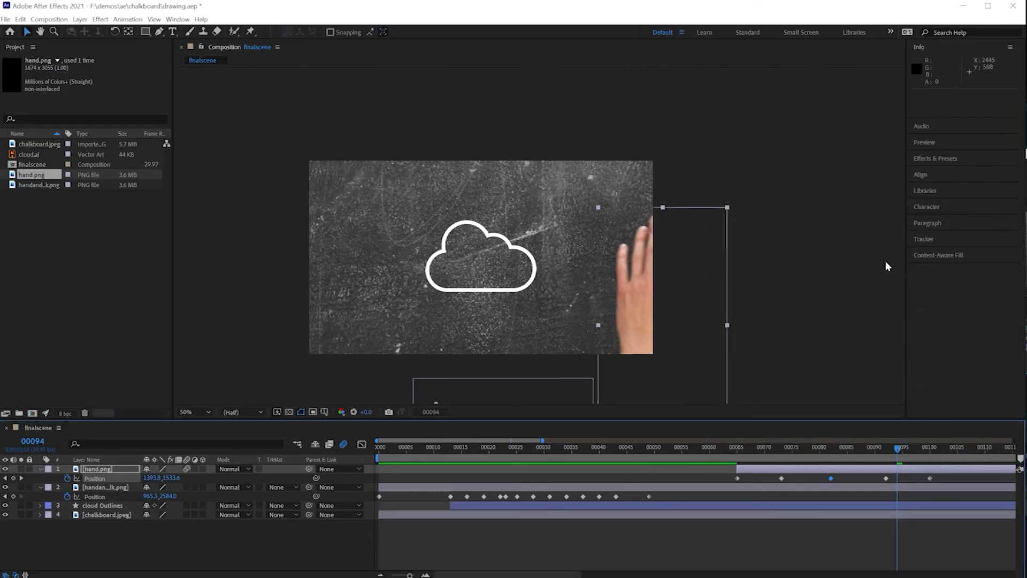
# Examine the hand's motion blur close up at frame 00094
pyautogui.press(',')
pyautogui.press('.')
pyautogui.press('.')
pyautogui.moveTo(648, 278); pyautogui.dragTo(518, 209)
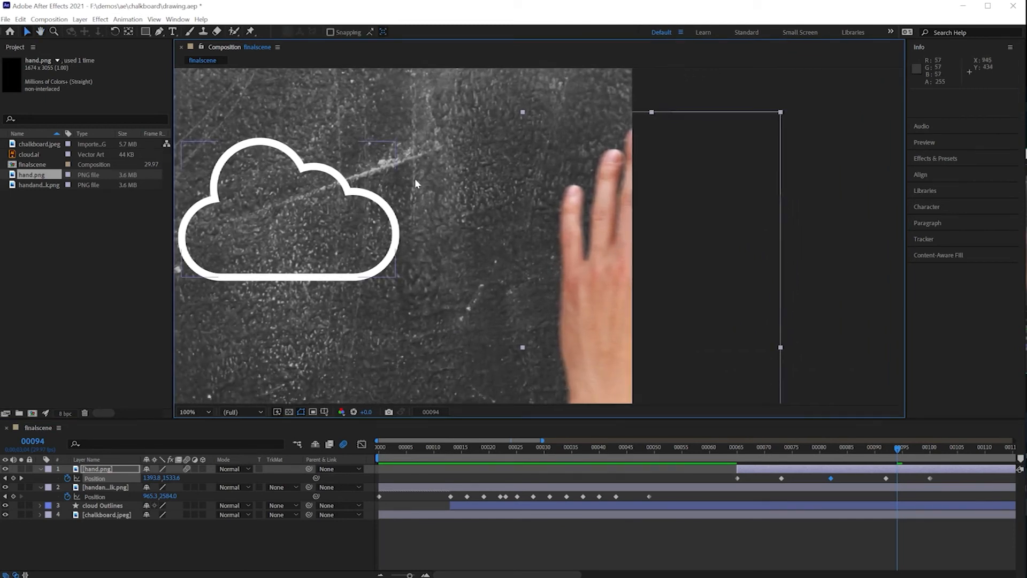
pyautogui.press(',')
# Play the hand sweep from frame 00064 and scrub through it, stopping at frame 00079 with the hand over the cloud
pyautogui.moveTo(898, 453); pyautogui.dragTo(733, 452)
pyautogui.press('space')
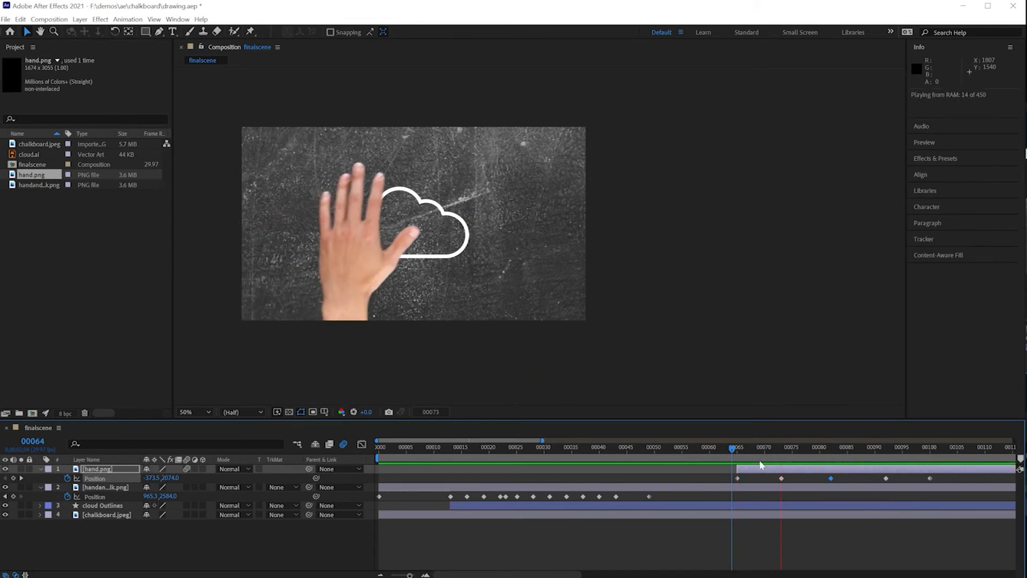
pyautogui.press('space')
pyautogui.moveTo(796, 449); pyautogui.dragTo(933, 470)
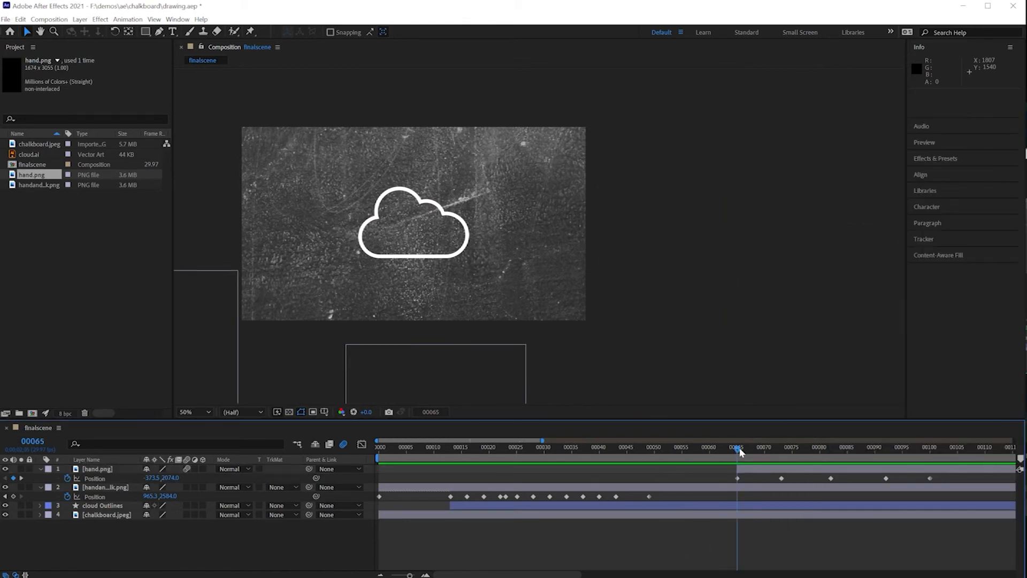
pyautogui.moveTo(740, 452); pyautogui.dragTo(814, 448)
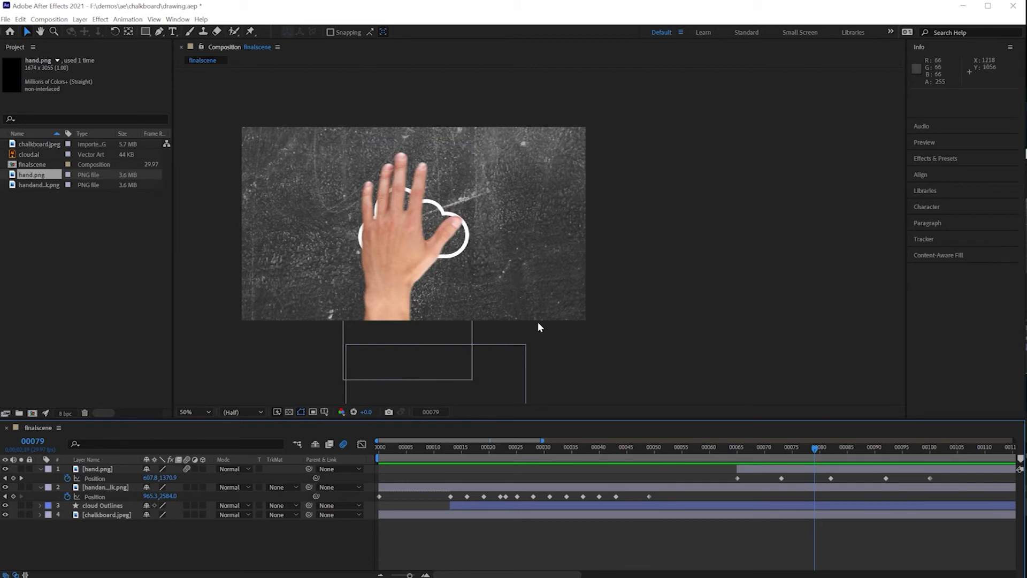
# At frame 00073, select the cloud Outlines layer and show its effect controls
pyautogui.moveTo(812, 445); pyautogui.dragTo(781, 454)
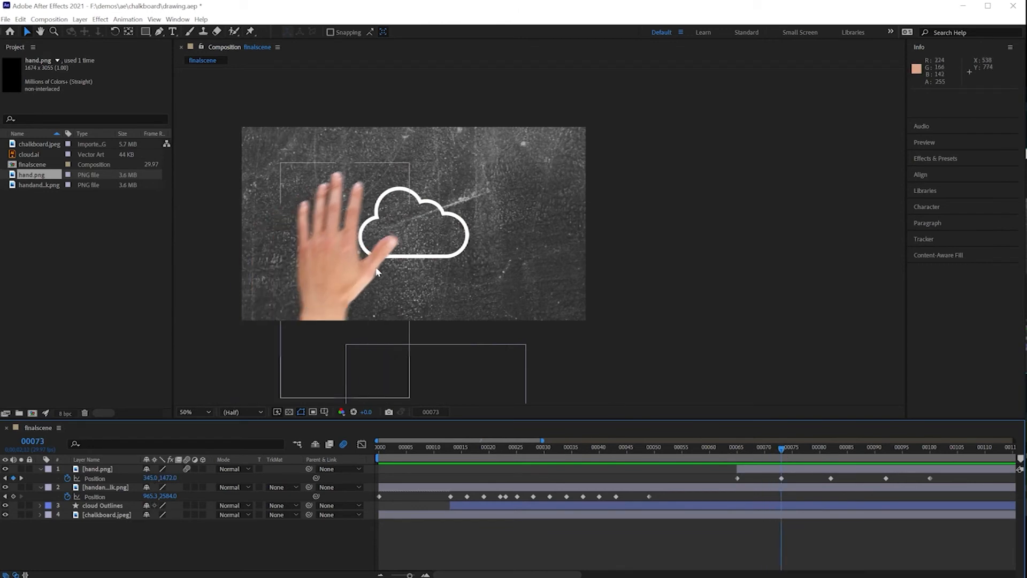
pyautogui.click(441, 261)
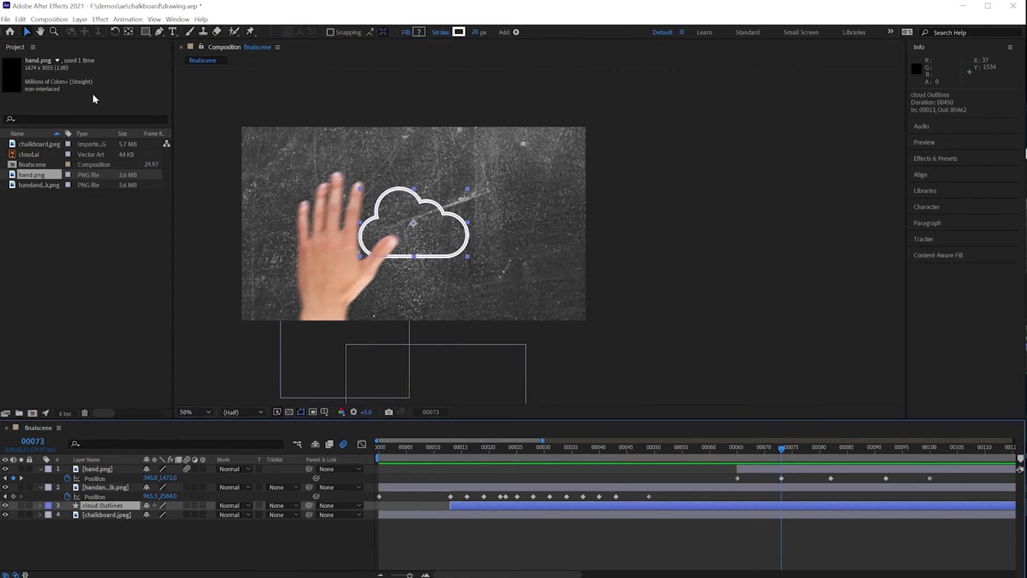
pyautogui.click(176, 20)
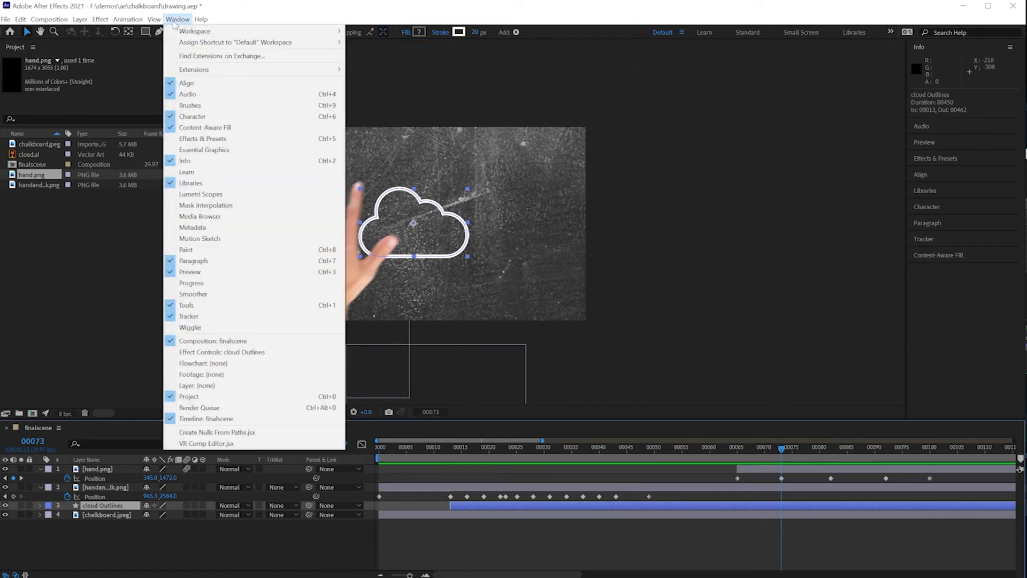
pyautogui.click(244, 352)
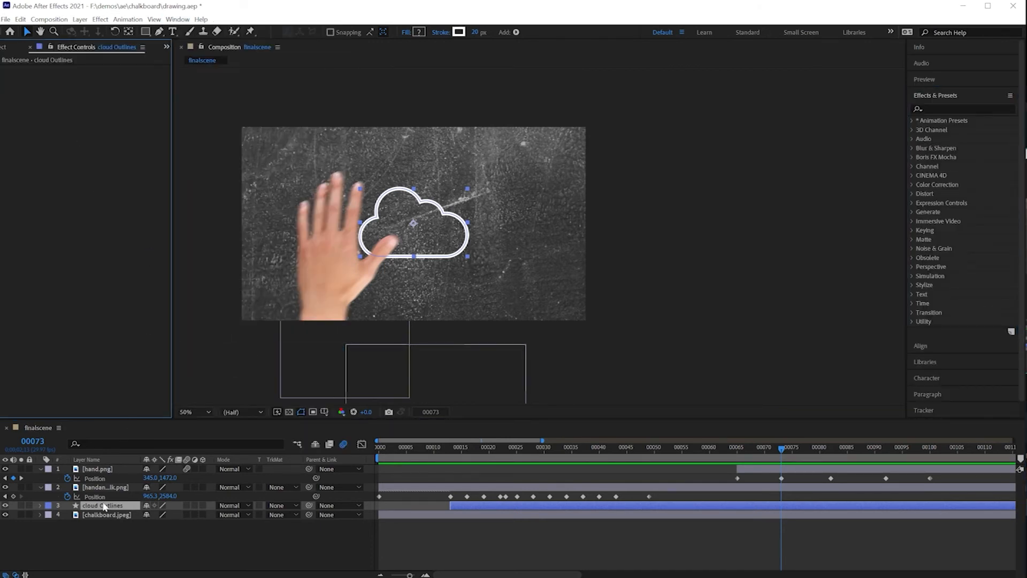
# Search the effects for "blur", apply Fast Box Blur to the cloud Outlines layer and set its Blur Radius to 18
pyautogui.click(943, 108)
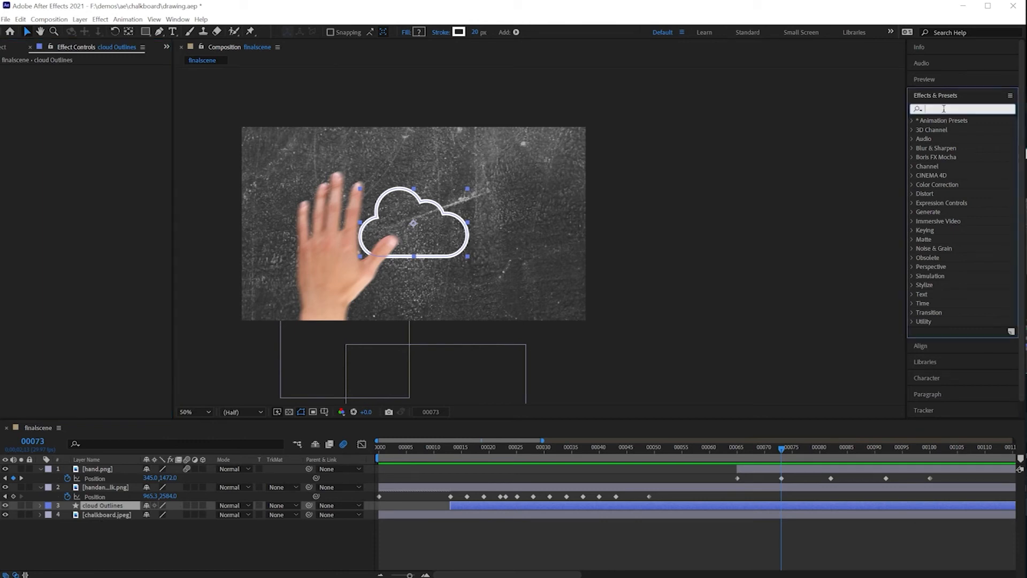
pyautogui.write('blur')
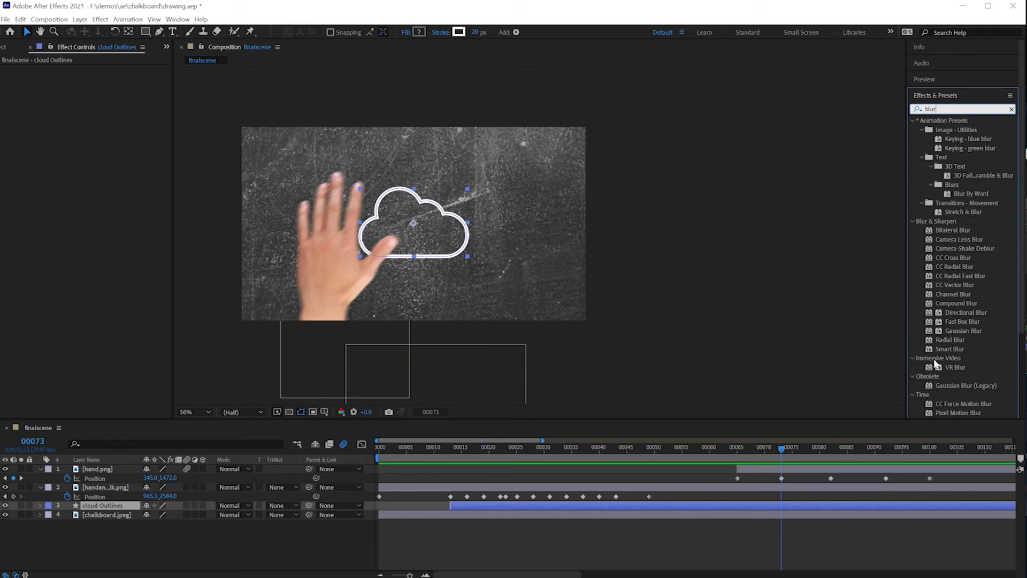
pyautogui.hotkey('ctrl', 'a')
pyautogui.moveTo(941, 324); pyautogui.dragTo(91, 510)
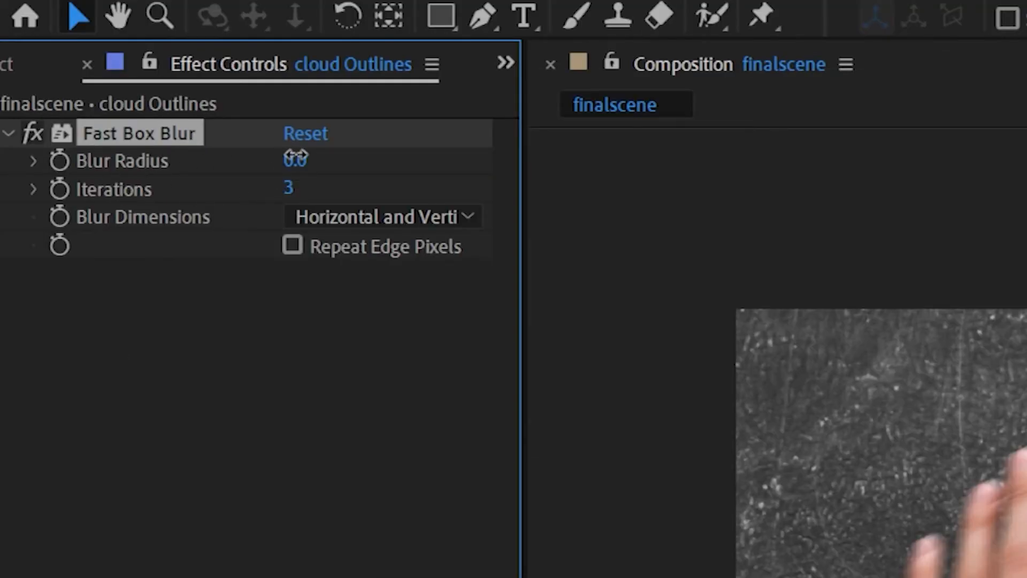
pyautogui.moveTo(296, 157); pyautogui.dragTo(342, 160)
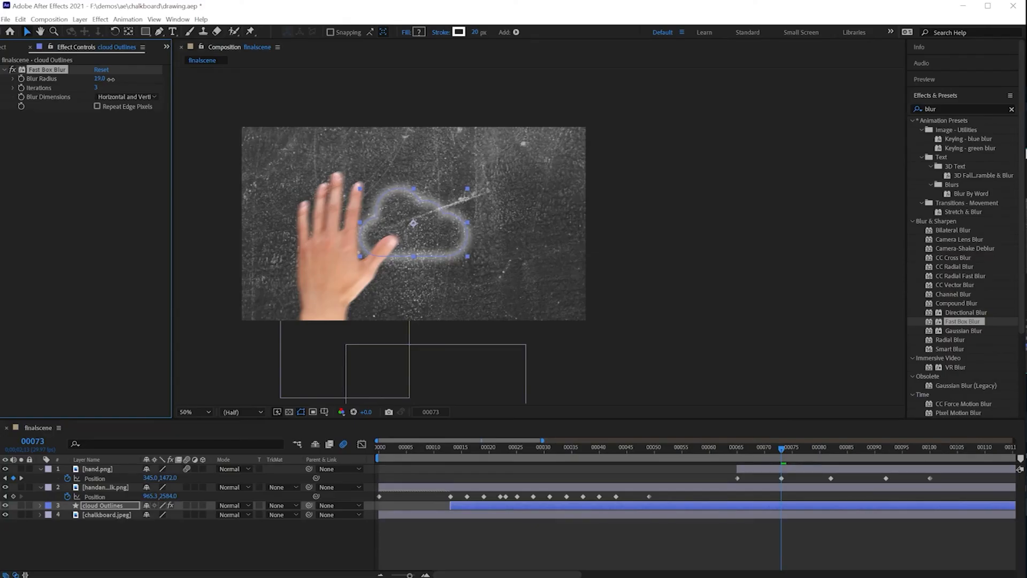
# Play the hand sweep over the blurred cloud and return to frame 00073
pyautogui.moveTo(779, 450); pyautogui.dragTo(720, 448)
pyautogui.press('space')
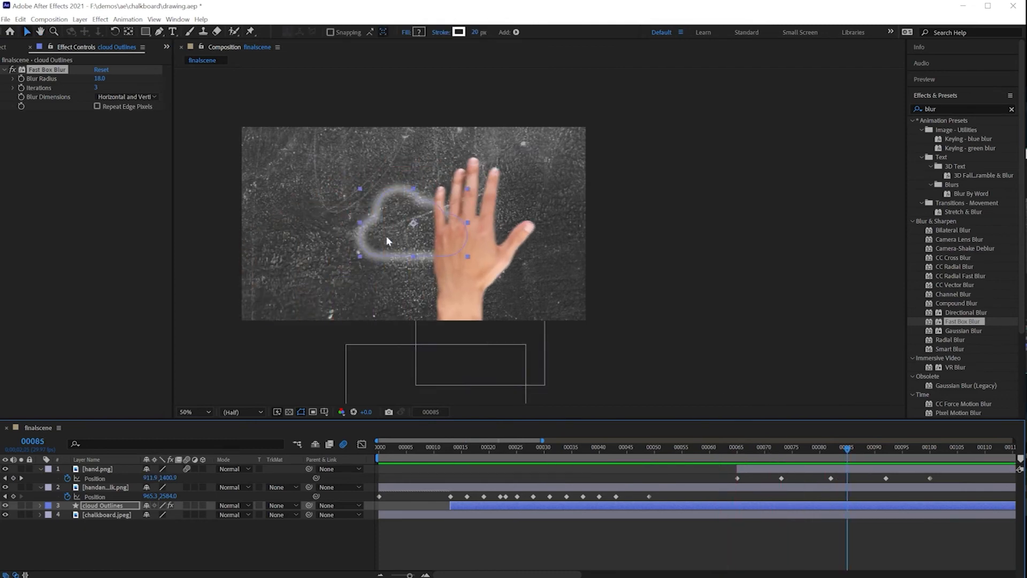
pyautogui.moveTo(847, 450); pyautogui.dragTo(782, 449)
# Toggle the Fast Box Blur off and on repeatedly to compare the cloud with and without it
pyautogui.click(12, 70)
pyautogui.click(13, 71)
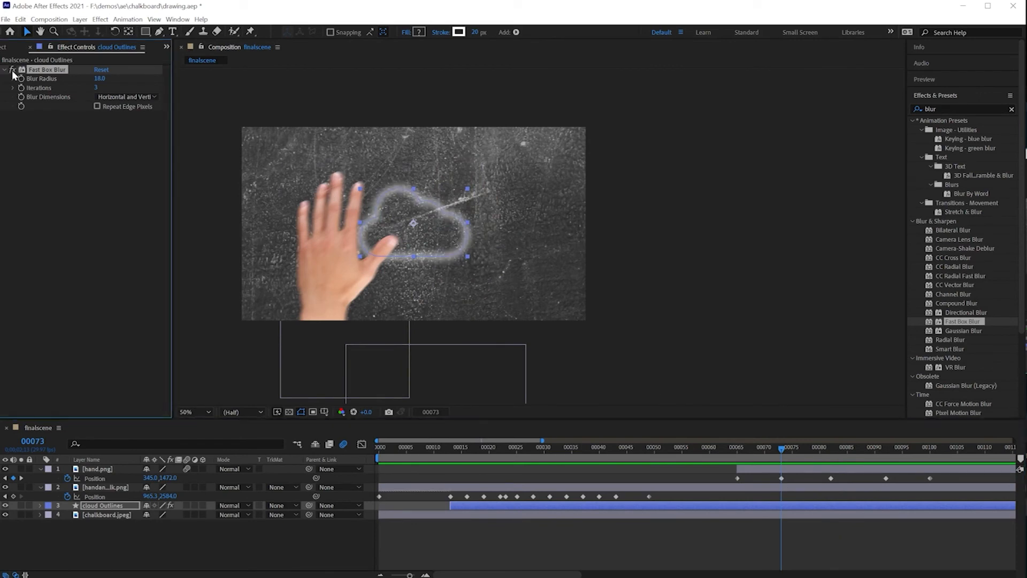
pyautogui.click(12, 70)
pyautogui.click(12, 70)
pyautogui.click(12, 70)
pyautogui.click(12, 71)
pyautogui.click(13, 71)
pyautogui.click(12, 71)
# Set the Fast Box Blur's Blur Dimensions to Horizontal and inspect the cloud close up at frame 00088
pyautogui.click(126, 97)
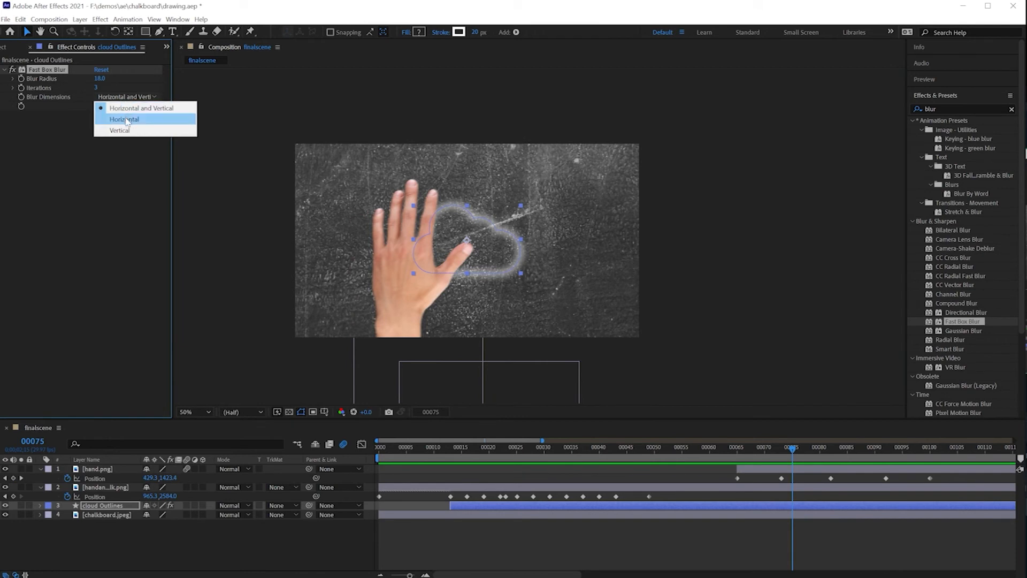
pyautogui.click(124, 120)
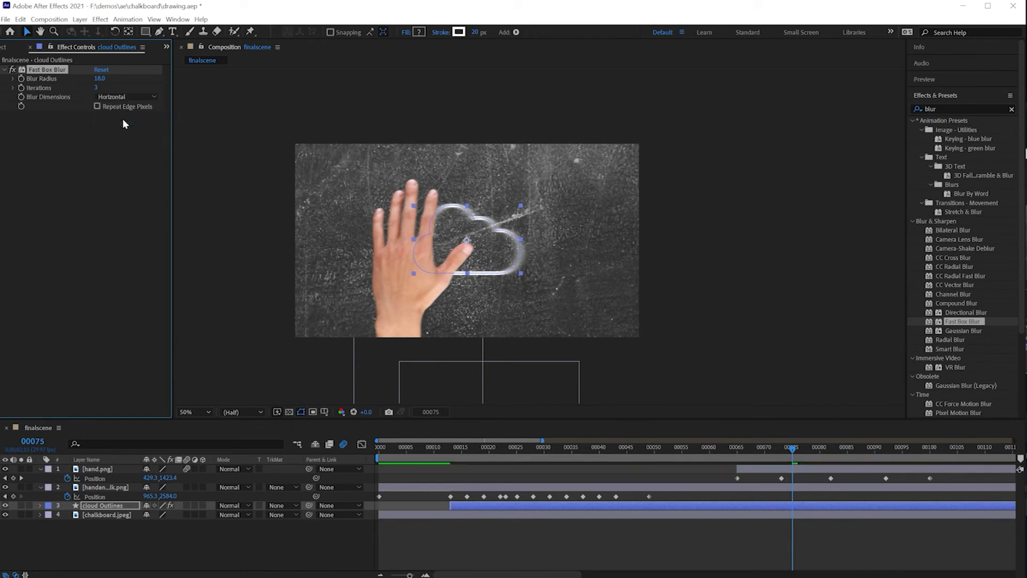
pyautogui.moveTo(794, 451); pyautogui.dragTo(864, 449)
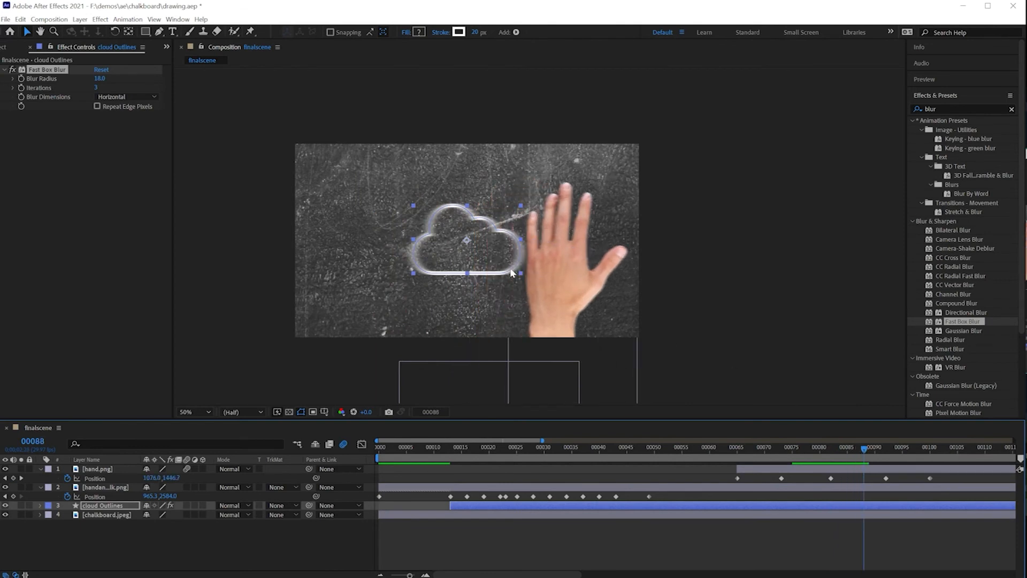
pyautogui.scroll(2, 496, 268)
# Try the Vertical and the Horizontal and Vertical blur dimensions on the cloud, ending on Horizontal
pyautogui.click(124, 98)
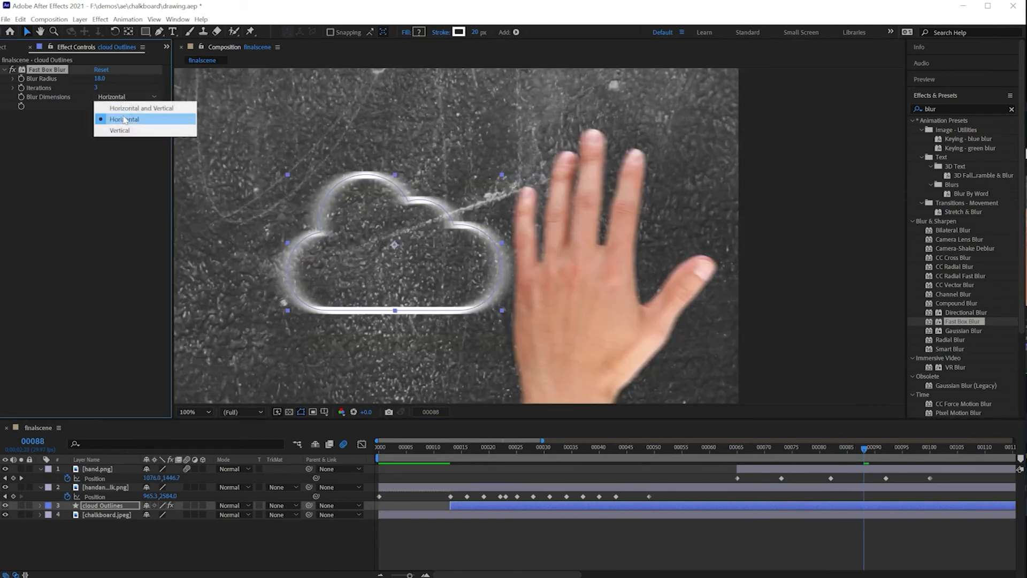
pyautogui.click(119, 130)
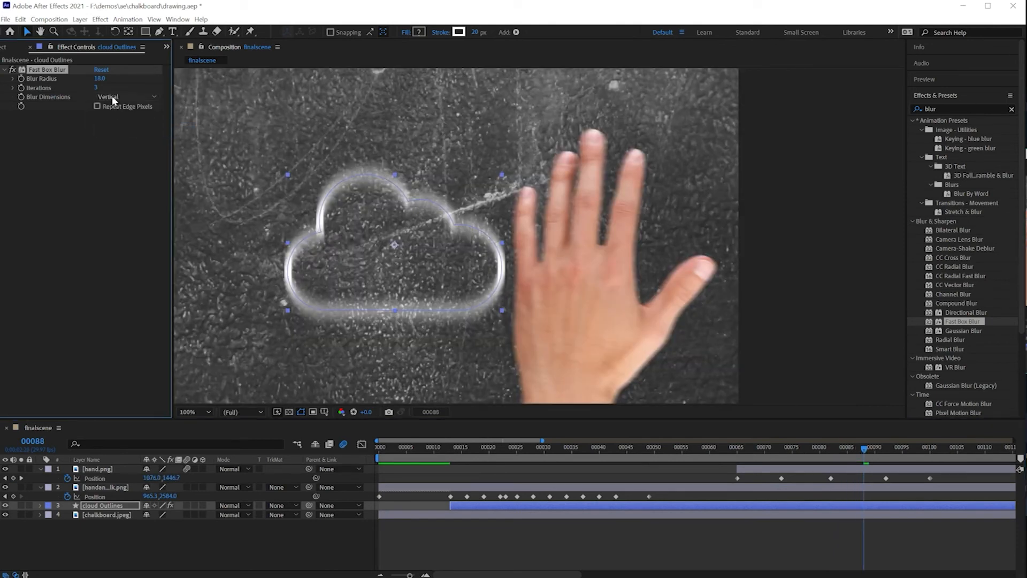
pyautogui.click(114, 99)
pyautogui.click(116, 109)
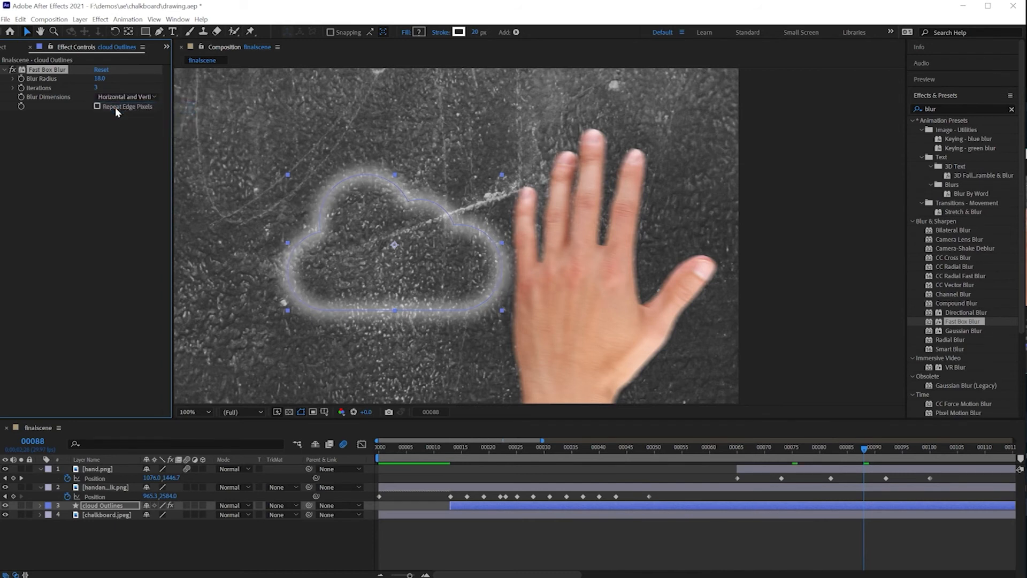
pyautogui.click(115, 98)
pyautogui.click(118, 116)
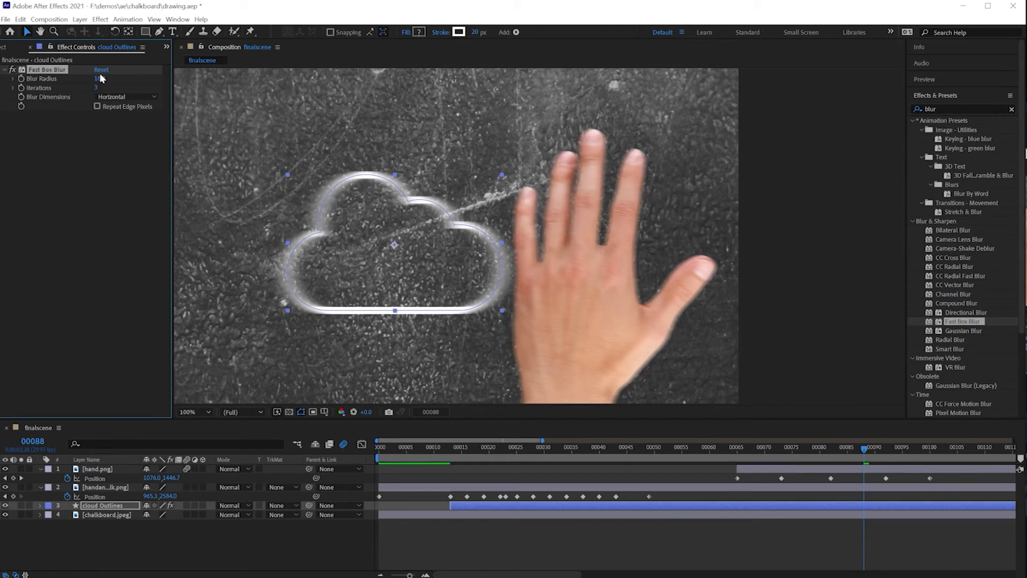
# Try a stronger horizontal blur on the cloud with 7 iterations and a Blur Radius of 56
pyautogui.moveTo(98, 87); pyautogui.dragTo(99, 87)
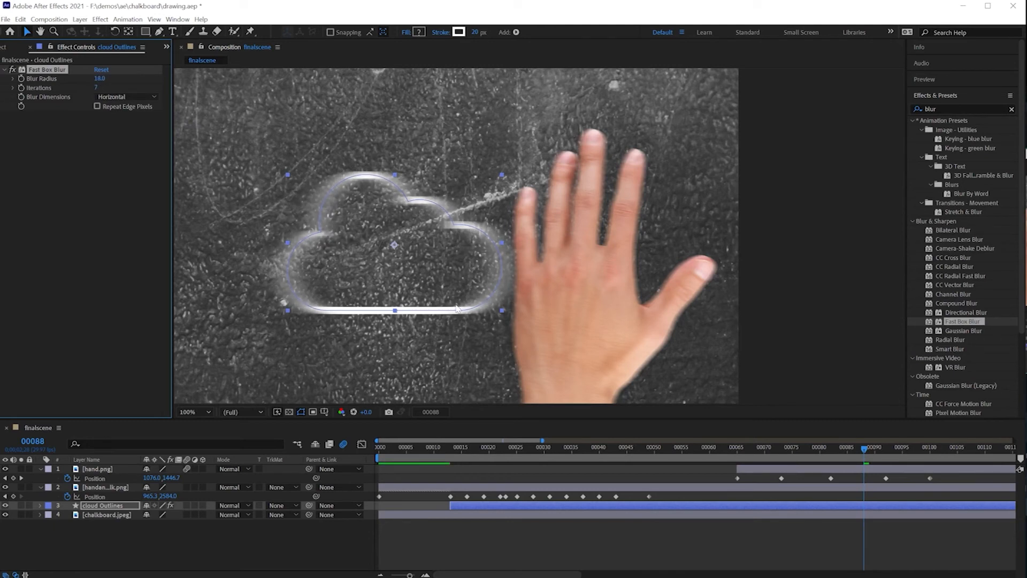
pyautogui.moveTo(99, 80); pyautogui.dragTo(144, 88)
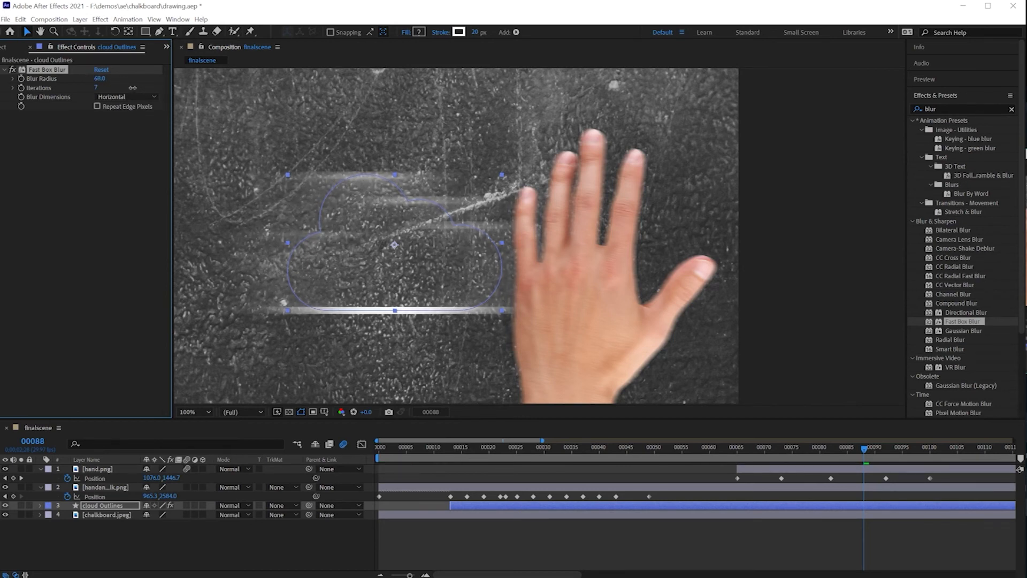
pyautogui.moveTo(124, 87); pyautogui.dragTo(127, 87)
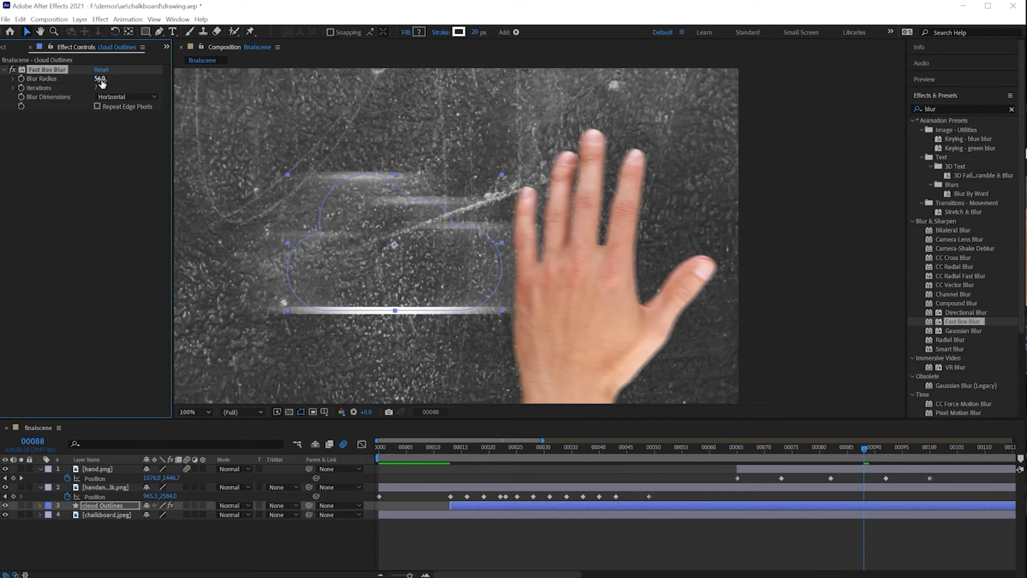
# Set the cloud's Fast Box Blur to Horizontal and Vertical dimensions, a Blur Radius of 12 and 5 iterations
pyautogui.click(106, 95)
pyautogui.click(111, 108)
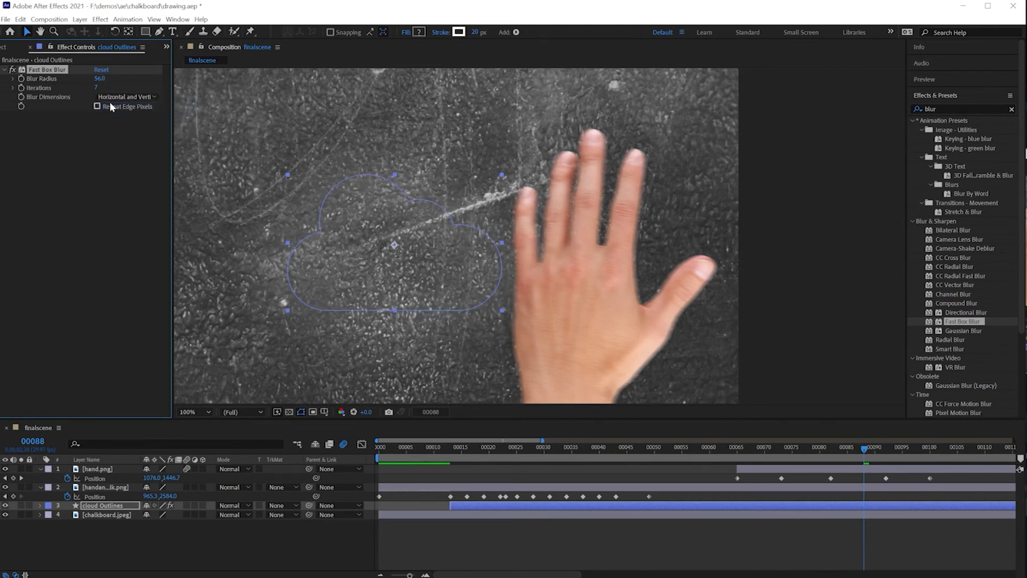
pyautogui.moveTo(99, 78); pyautogui.dragTo(80, 83)
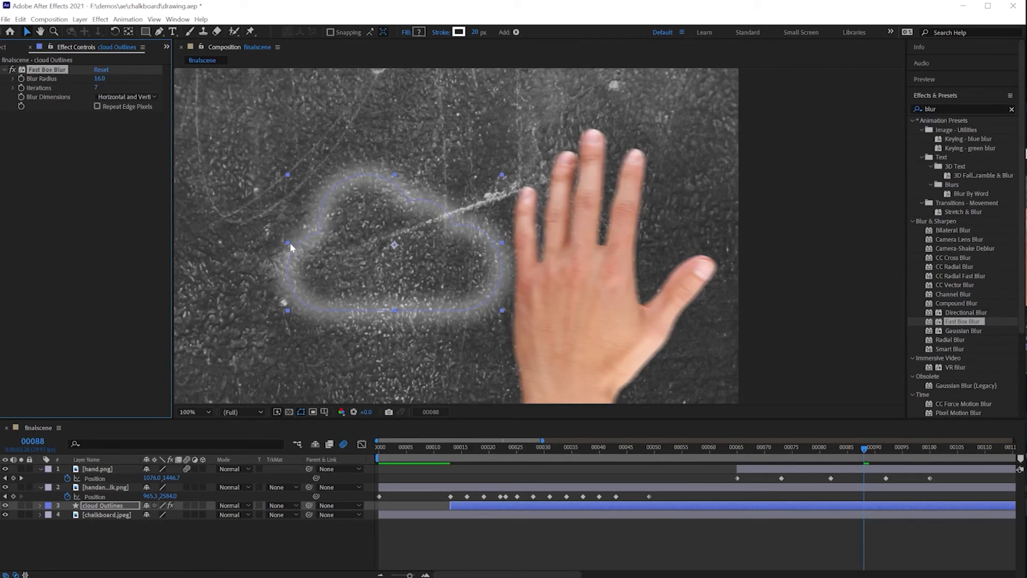
pyautogui.press('space')
pyautogui.press('space')
pyautogui.moveTo(97, 80); pyautogui.dragTo(88, 91)
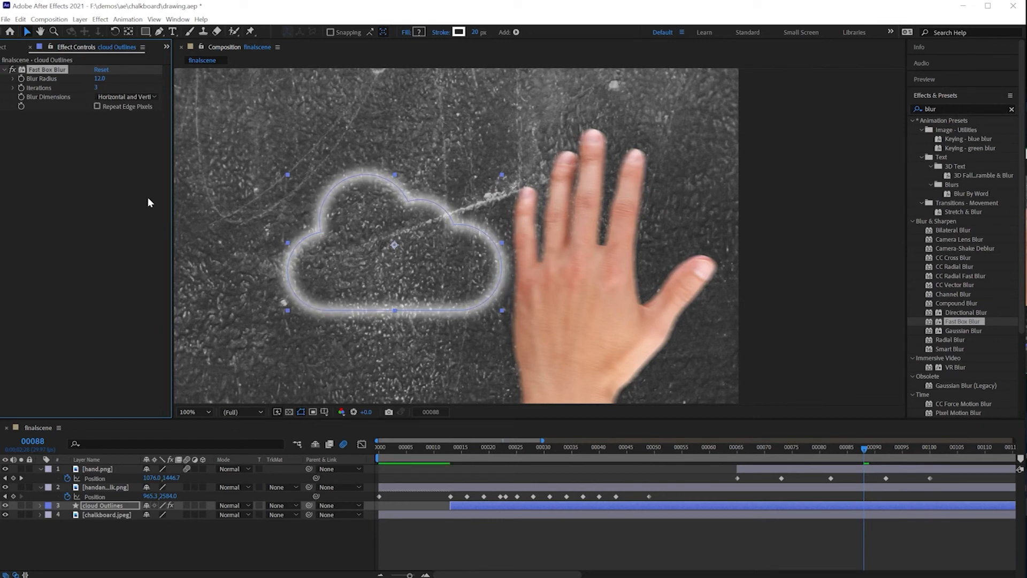
pyautogui.click(97, 92)
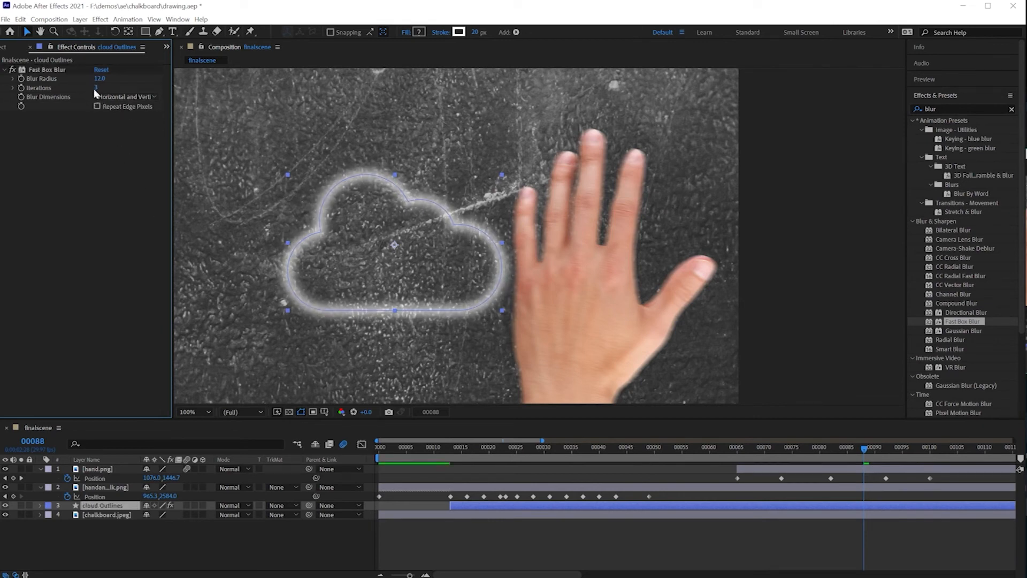
pyautogui.click(262, 124)
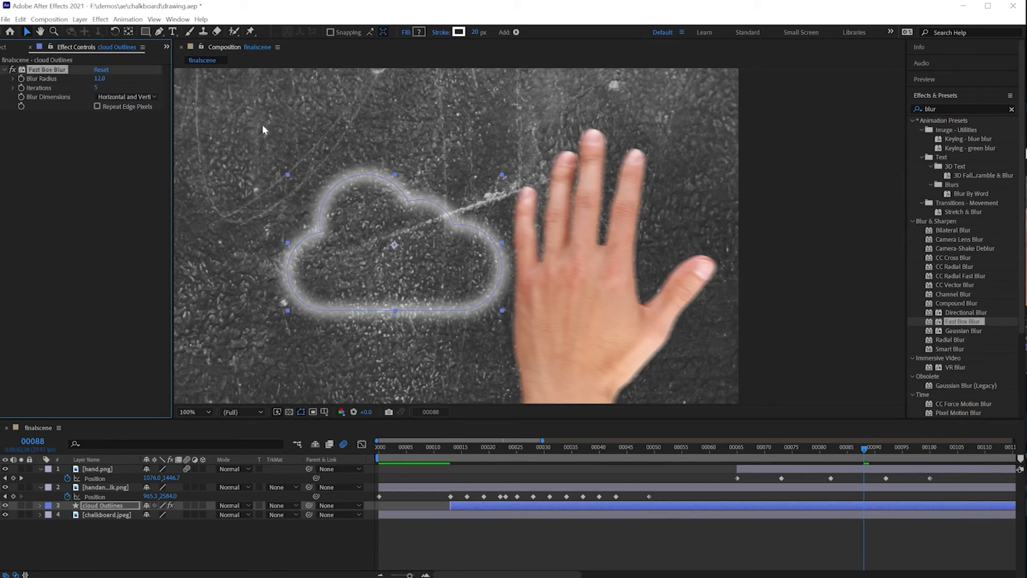
# Scrub to frame 00072 and toggle the cloud's Fast Box Blur off and on to compare the full board
pyautogui.click(810, 447)
pyautogui.moveTo(810, 445); pyautogui.dragTo(774, 448)
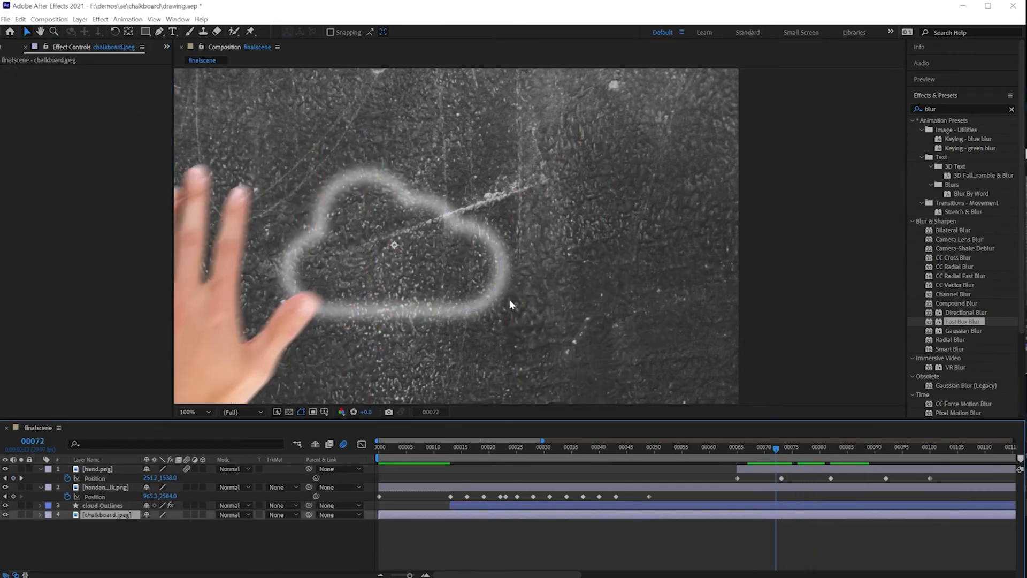
pyautogui.press(',')
pyautogui.press(',')
pyautogui.click(423, 264)
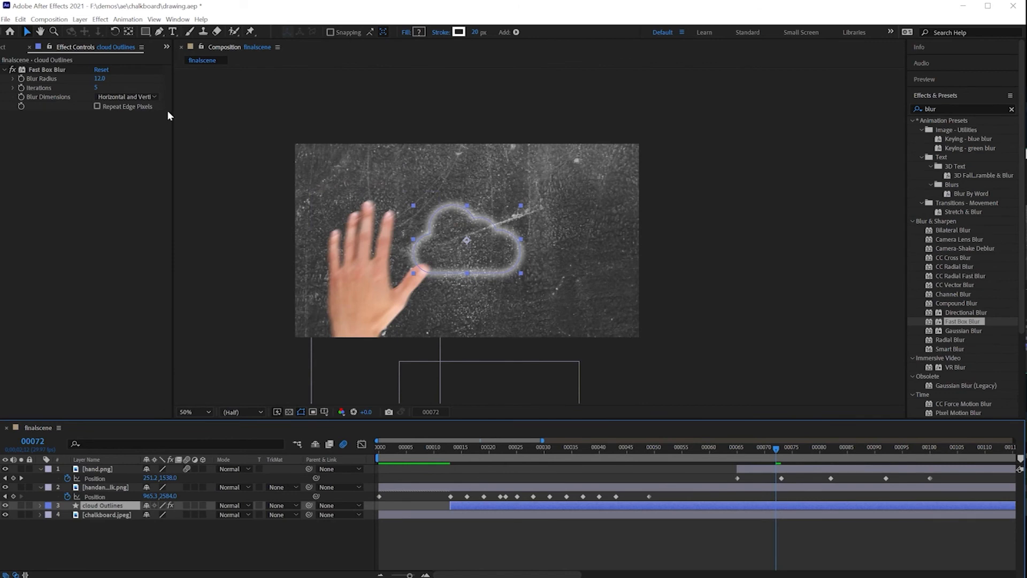
pyautogui.click(14, 70)
pyautogui.click(13, 70)
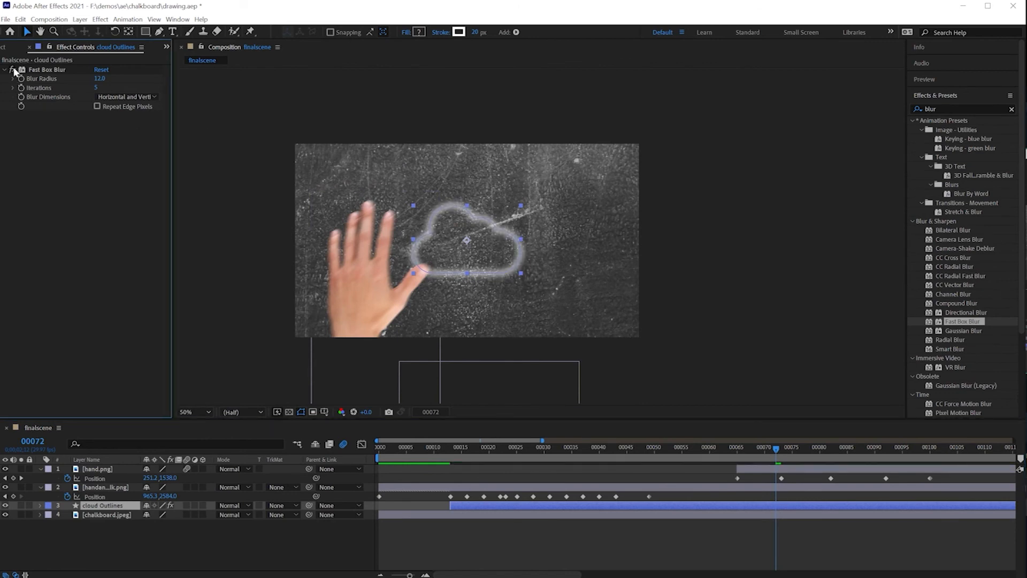
pyautogui.click(13, 70)
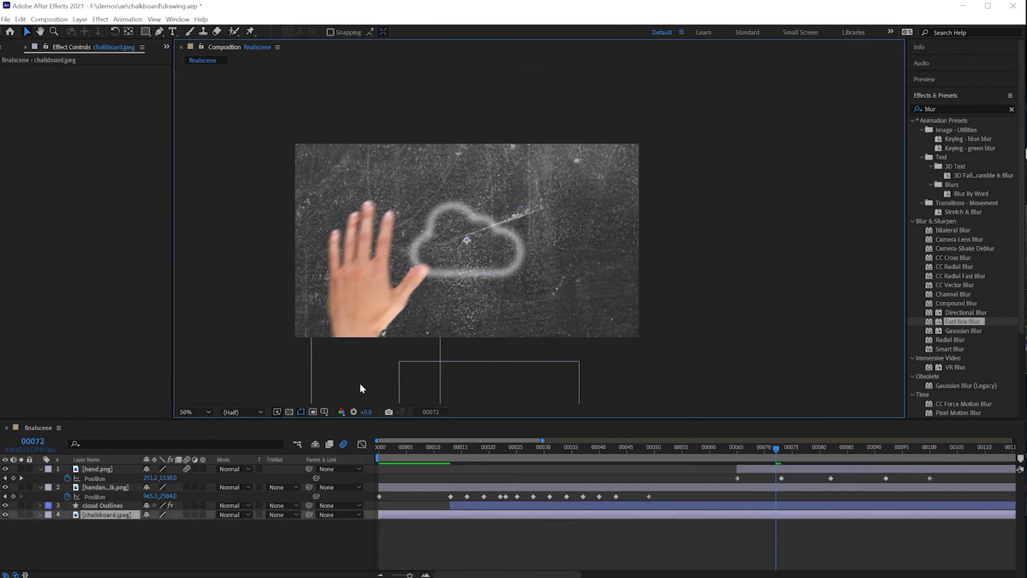
# Try drawing two rectangles over the cloud with the cloud Outlines layer selected, and undo both
pyautogui.click(104, 505)
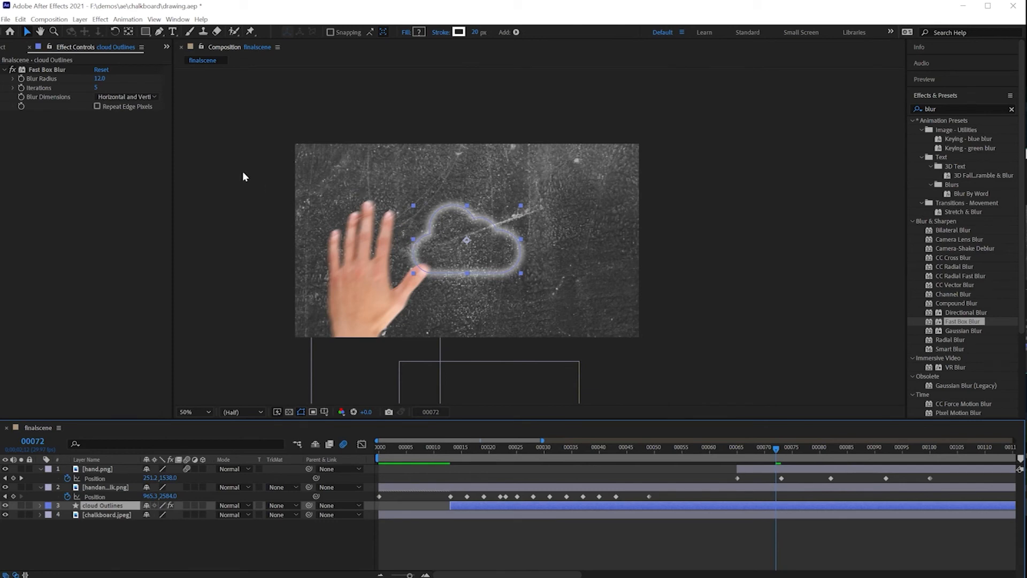
pyautogui.click(145, 31)
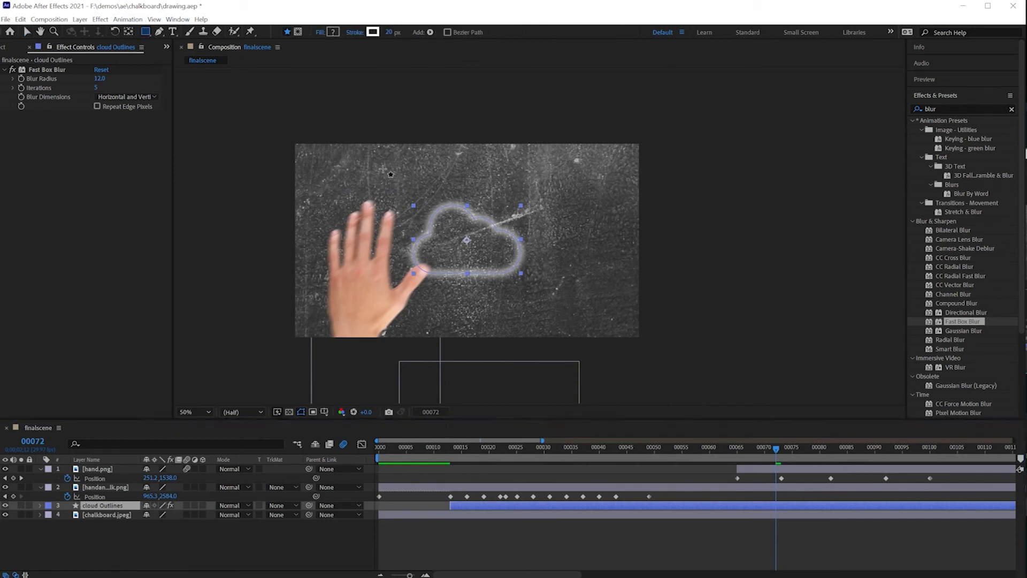
pyautogui.moveTo(421, 214)
pyautogui.mouseDown()
pyautogui.moveTo(454, 271)
pyautogui.moveTo(515, 289)
pyautogui.moveTo(511, 300)
pyautogui.moveTo(461, 186)
pyautogui.mouseUp()
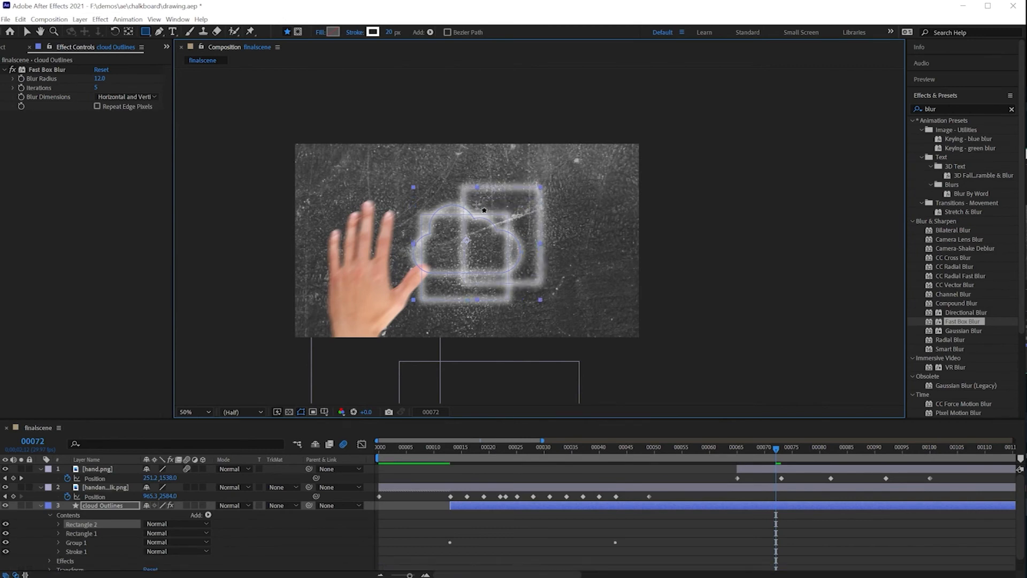
pyautogui.hotkey('ctrl', 'z')
pyautogui.hotkey('ctrl', 'z')
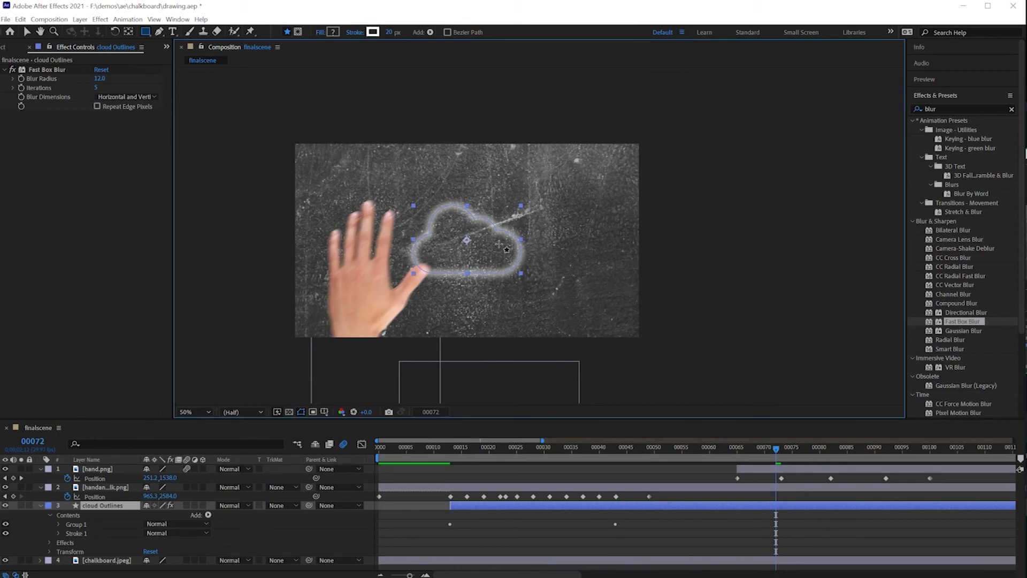
pyautogui.click(41, 505)
pyautogui.press('v')
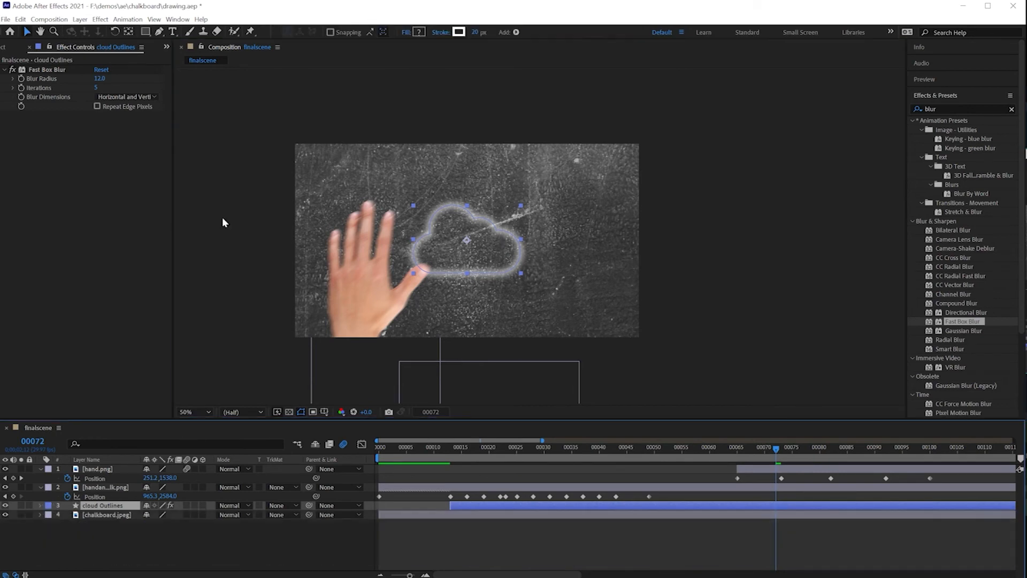
# Remove the Fast Box Blur from the cloud Outlines layer and pre-compose that layer as "cloud"
pyautogui.click(43, 71)
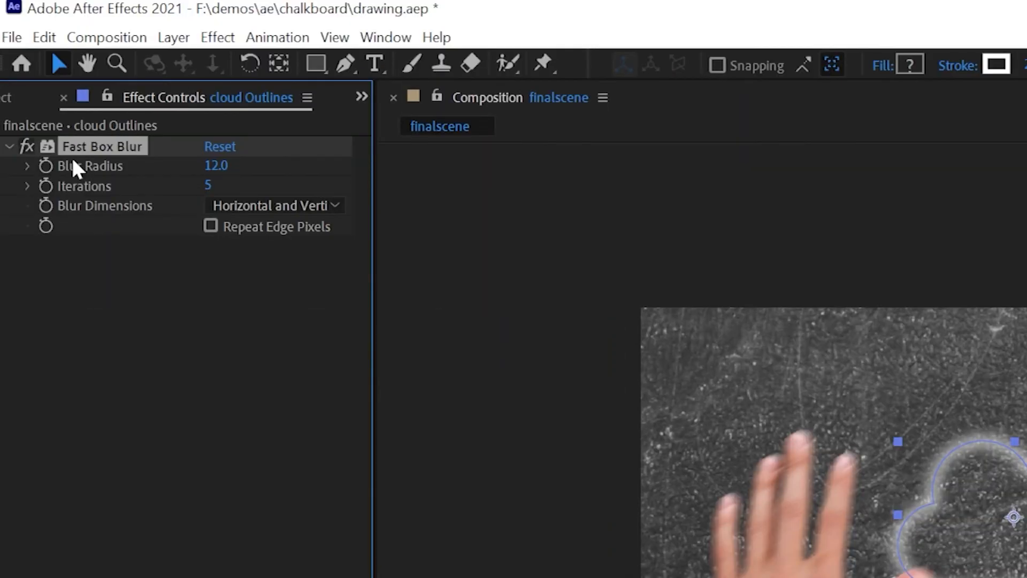
pyautogui.press('Delete')
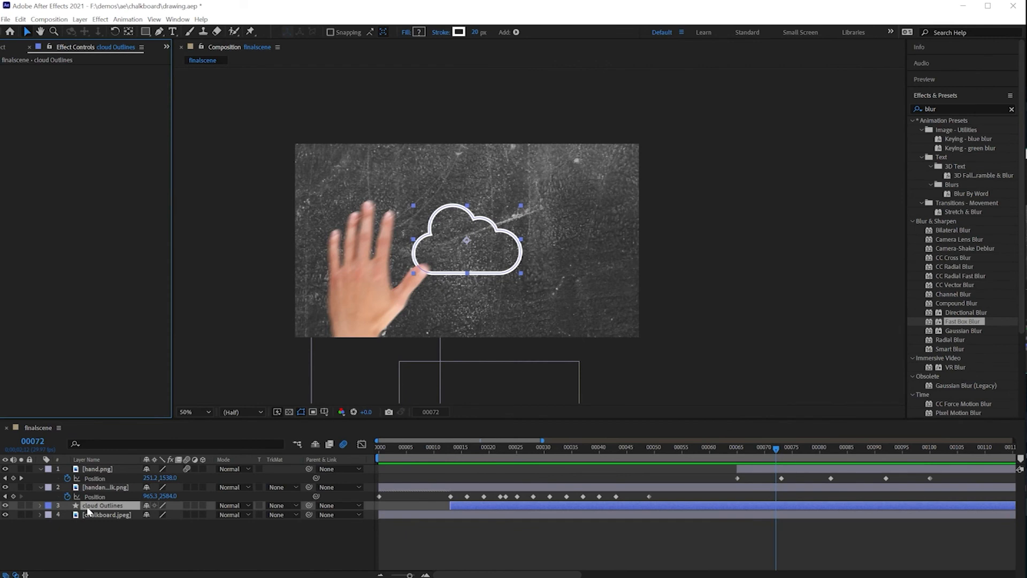
pyautogui.rightClick(107, 505)
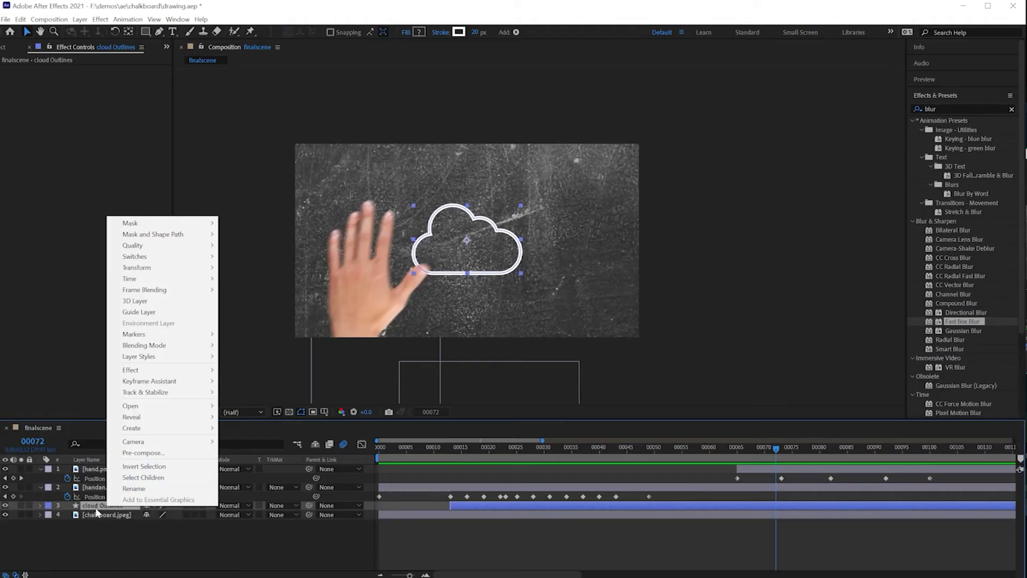
pyautogui.click(298, 351)
pyautogui.rightClick(93, 507)
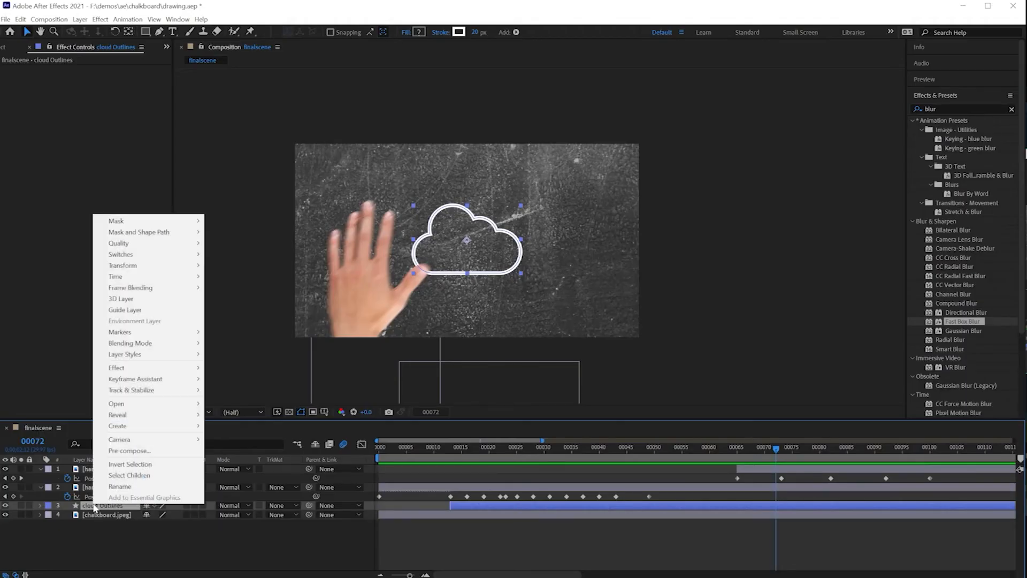
pyautogui.click(130, 451)
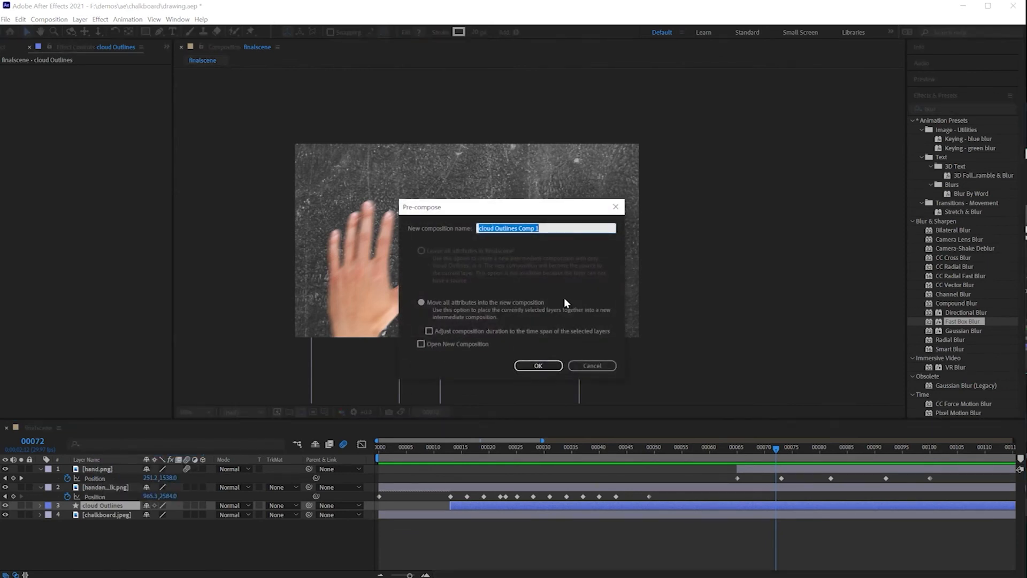
pyautogui.write('cloud')
pyautogui.click(538, 365)
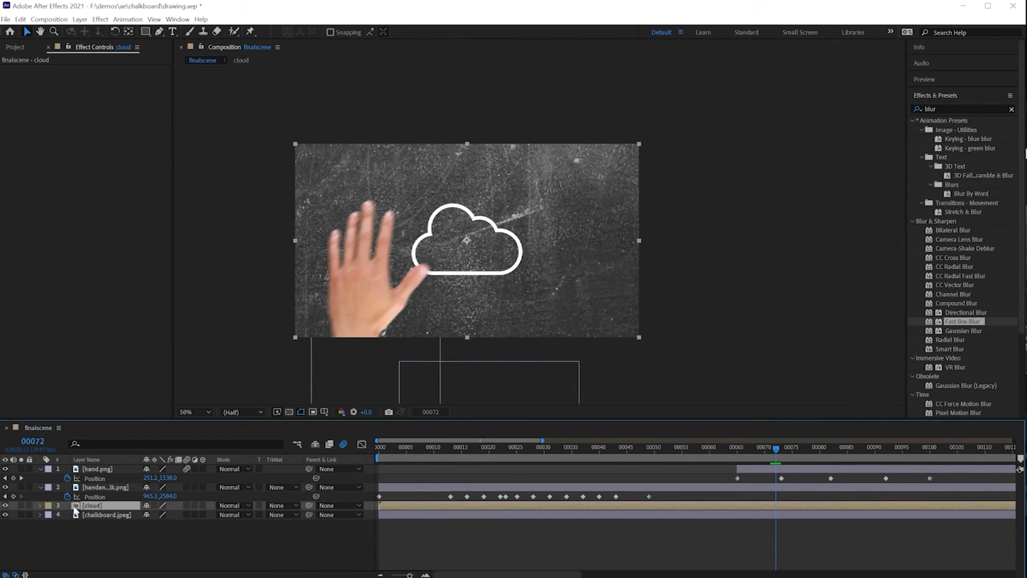
# Apply the Fast Box Blur with Blur Radius 12 and 5 iterations to the cloud precomp, toggling it off and on to compare
pyautogui.moveTo(76, 511); pyautogui.dragTo(76, 508)
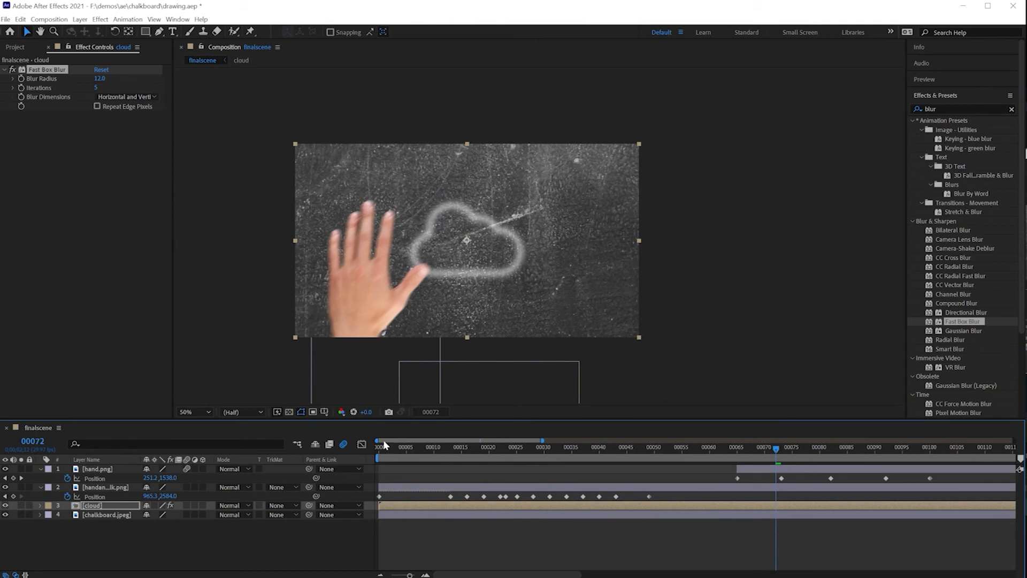
pyautogui.click(83, 506)
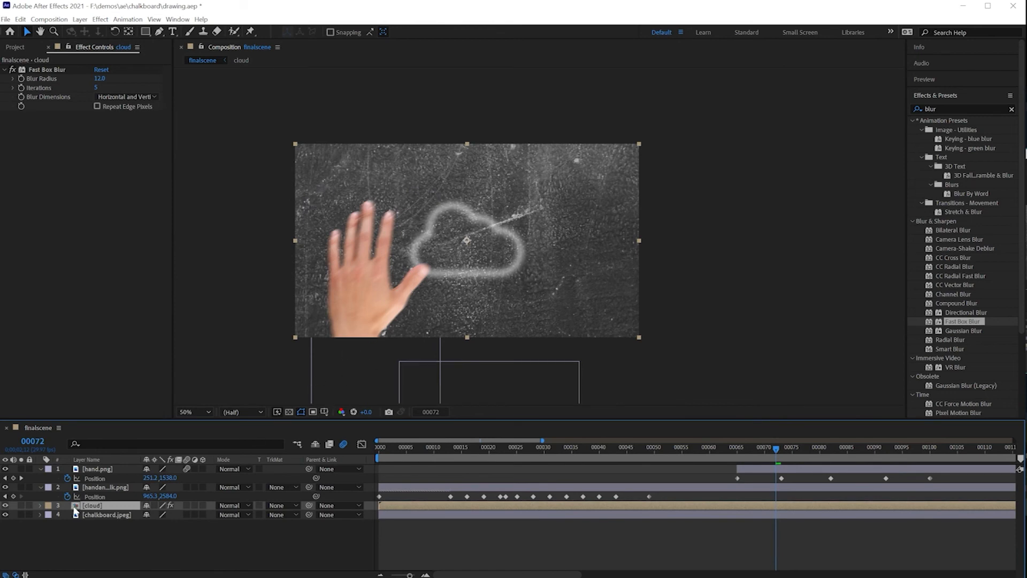
pyautogui.click(13, 71)
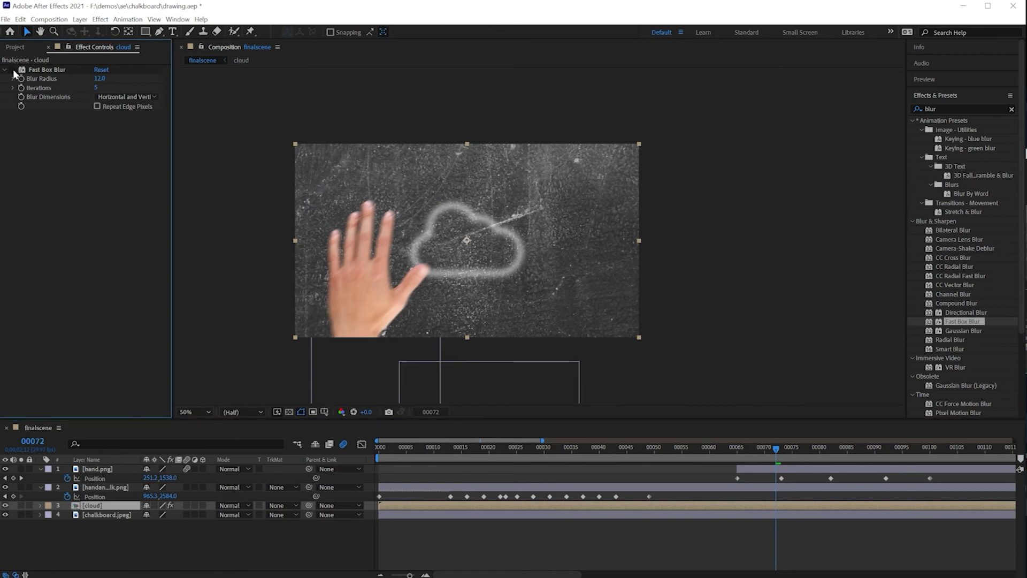
pyautogui.click(13, 71)
pyautogui.click(13, 72)
pyautogui.click(13, 71)
pyautogui.click(13, 71)
pyautogui.click(13, 71)
pyautogui.click(15, 69)
pyautogui.click(15, 69)
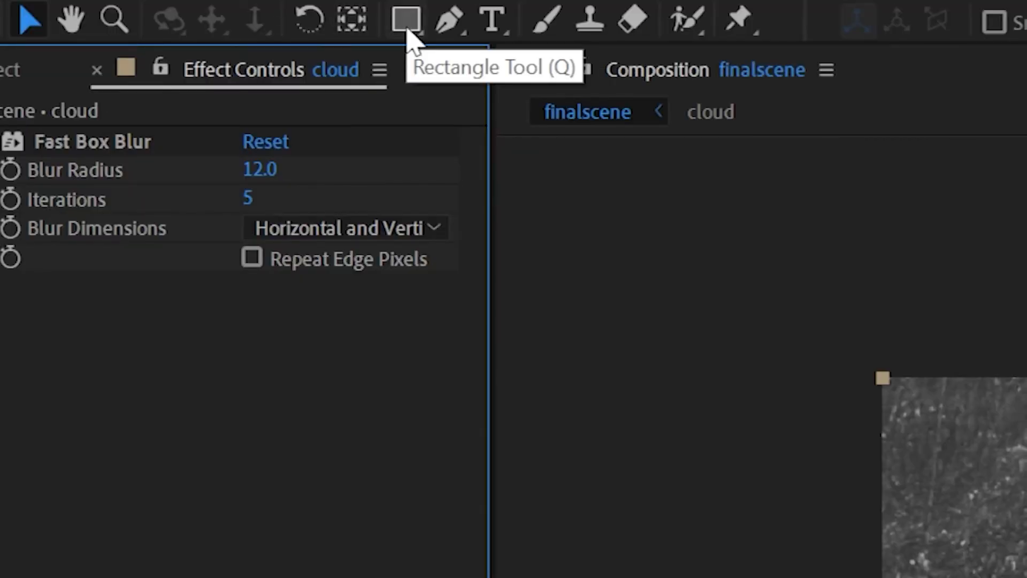
# Draw a tall, narrow rectangular mask on the cloud precomp, over the hand's fingers just left of the cloud
pyautogui.click(408, 31)
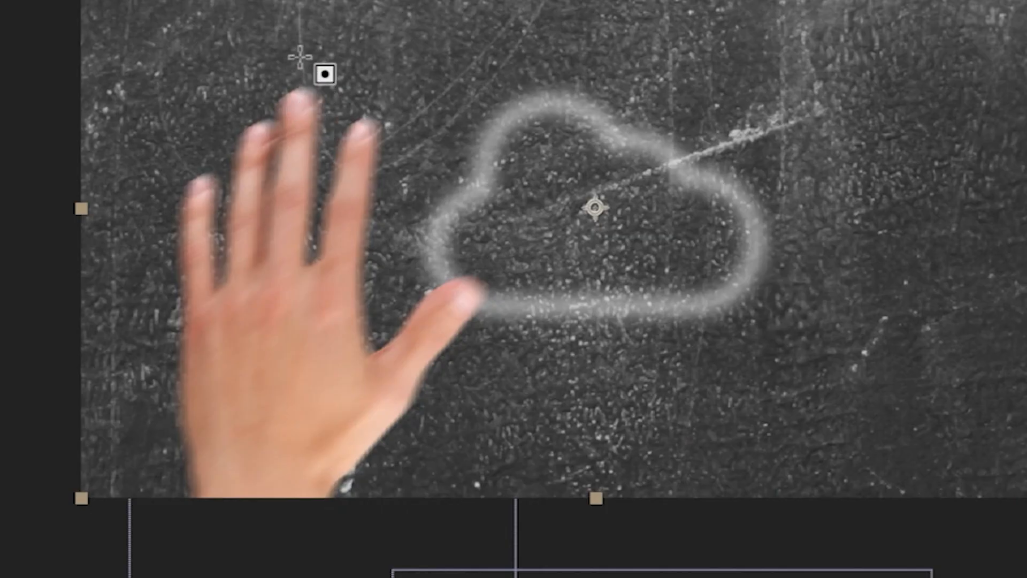
pyautogui.moveTo(325, 28); pyautogui.dragTo(416, 434)
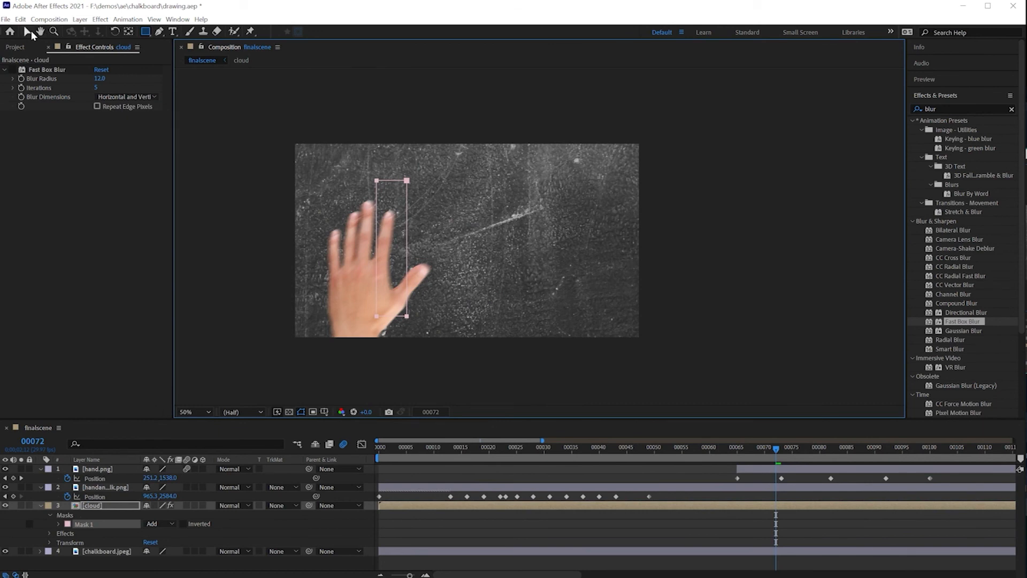
pyautogui.click(26, 32)
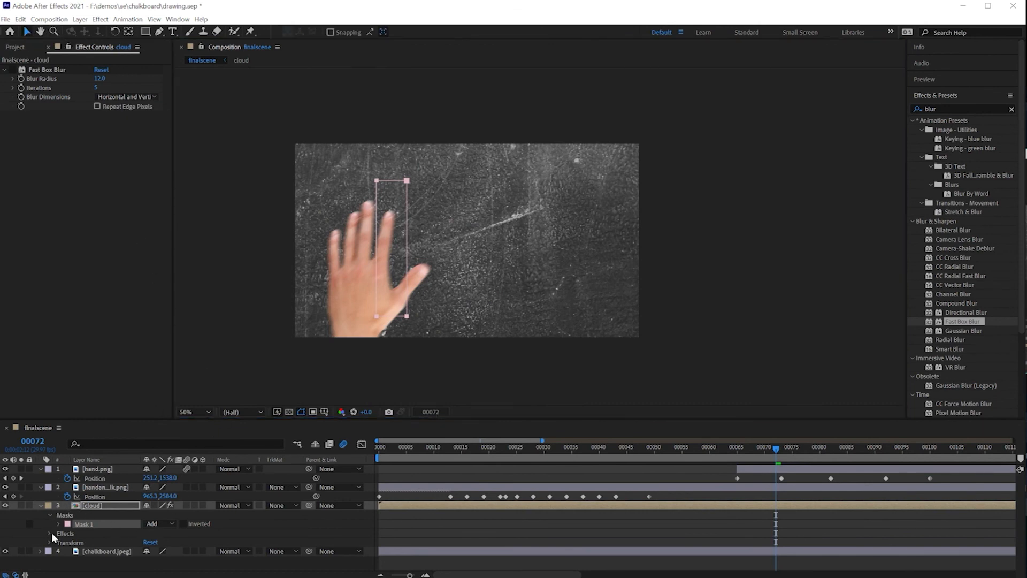
# Limit the cloud's Fast Box Blur to Mask 1 by adding a mask reference in the effect's Compositing Options
pyautogui.click(39, 506)
pyautogui.click(41, 506)
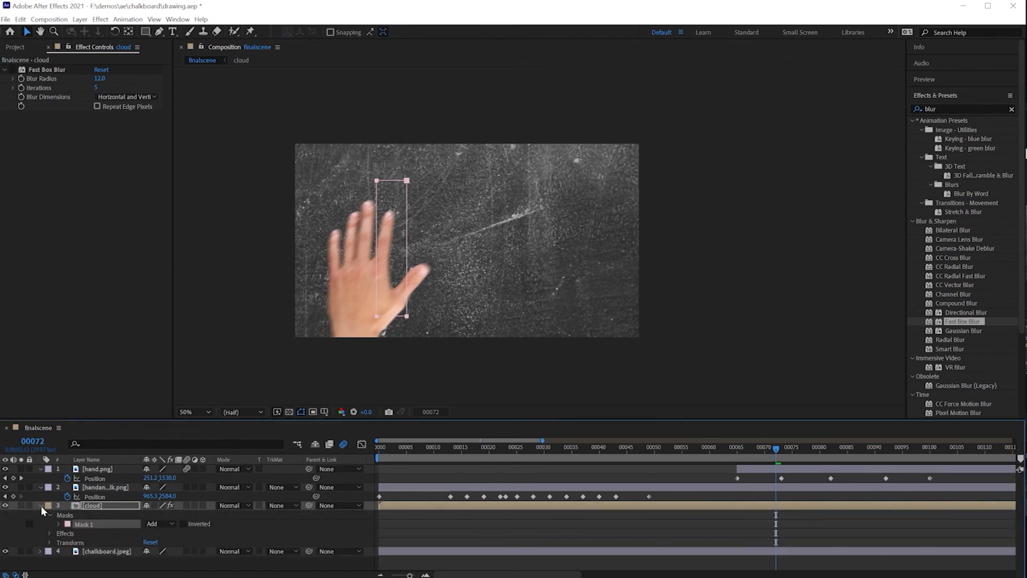
pyautogui.click(49, 532)
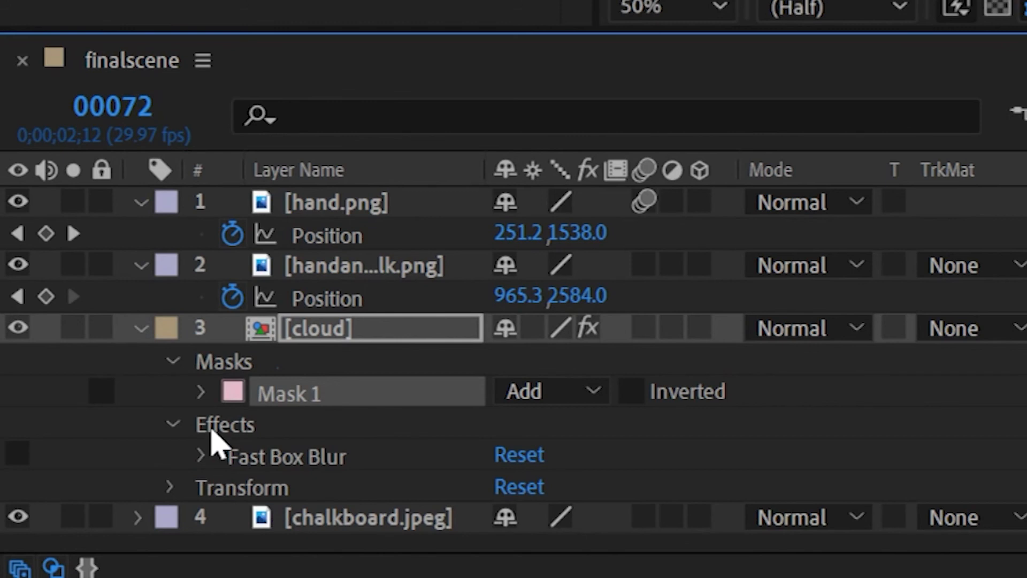
pyautogui.click(196, 459)
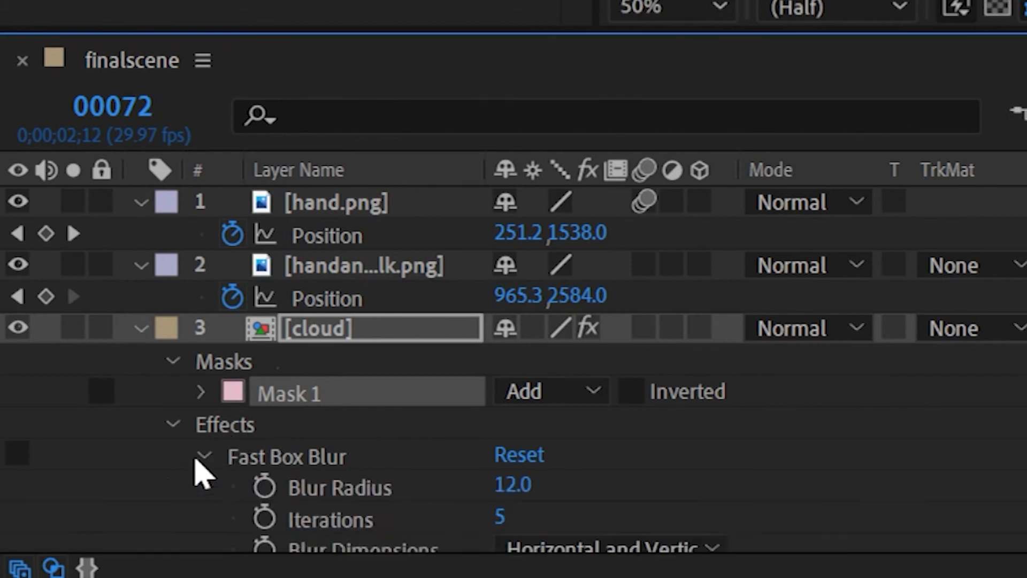
pyautogui.scroll(-4, 470, 458)
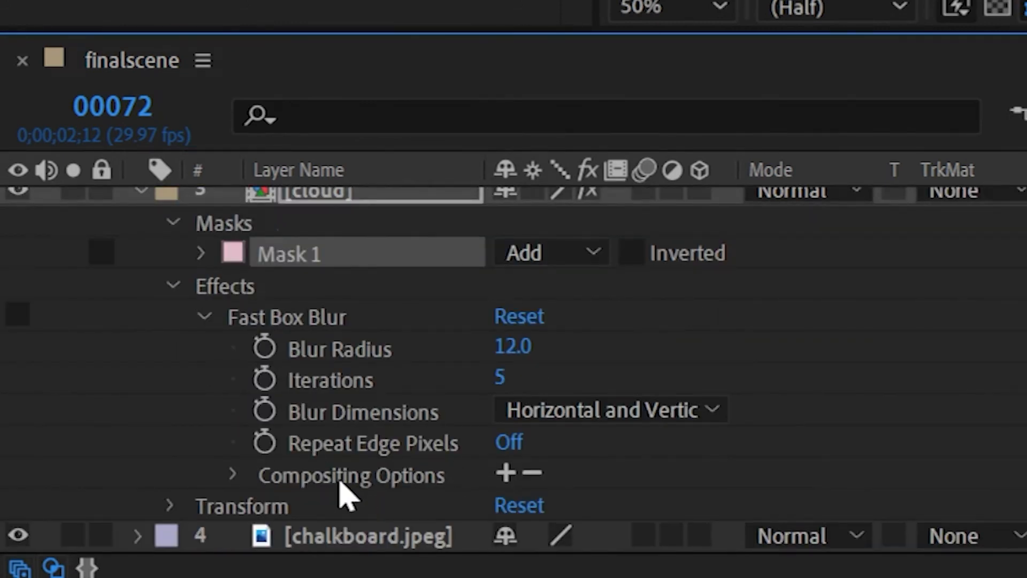
pyautogui.click(506, 473)
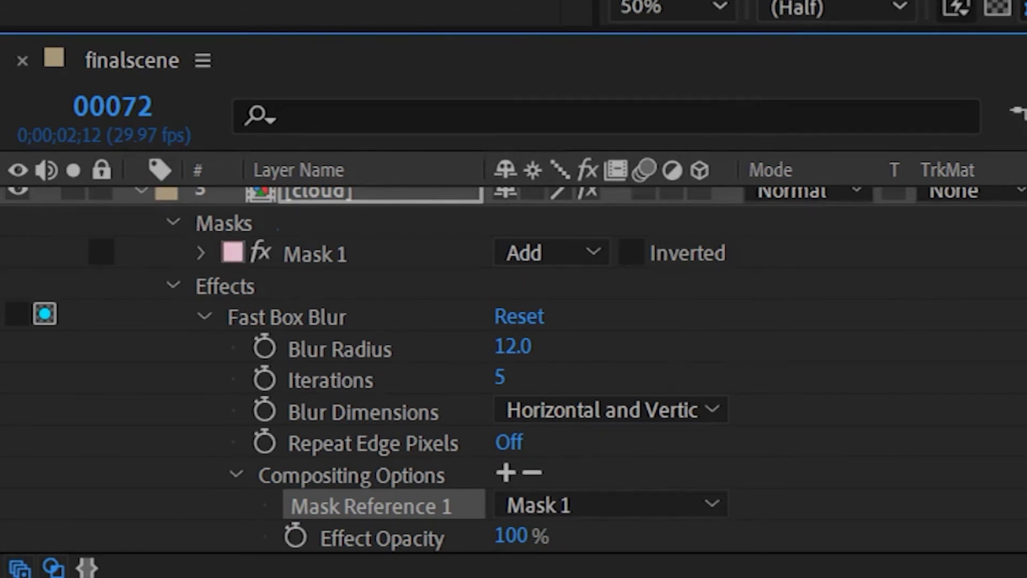
pyautogui.scroll(3, 592, 310)
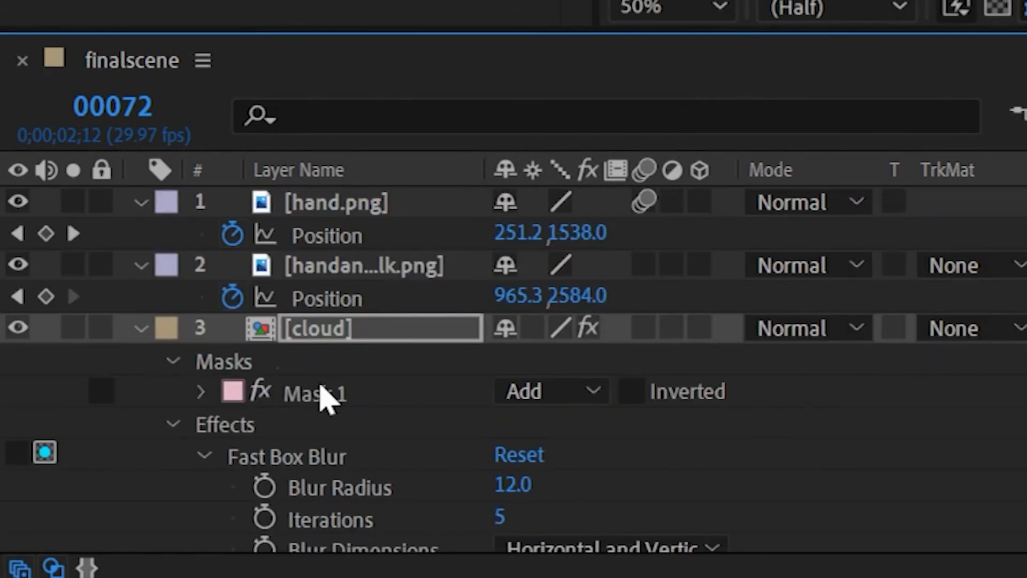
pyautogui.scroll(-4, 722, 451)
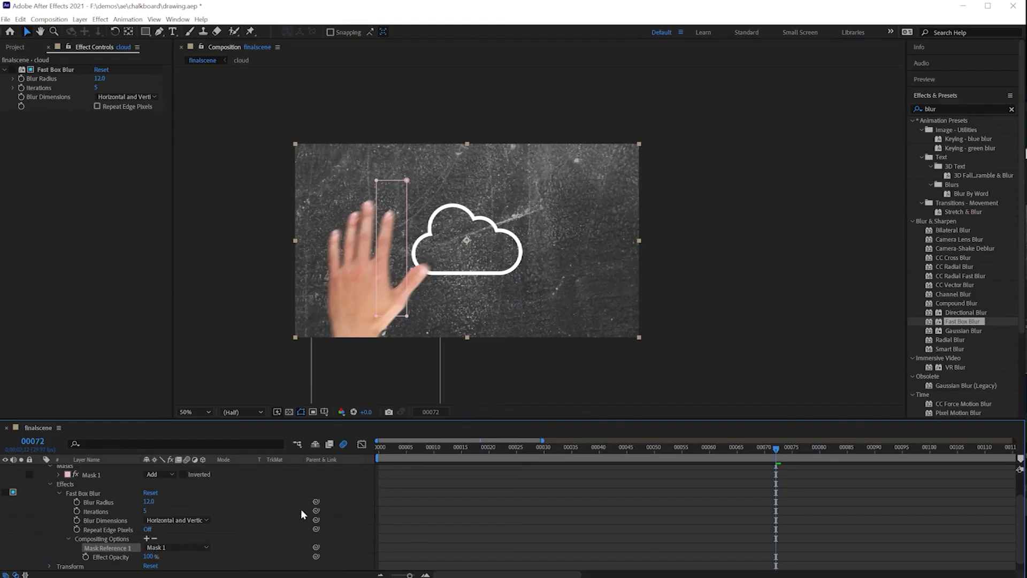
pyautogui.scroll(-1, 175, 537)
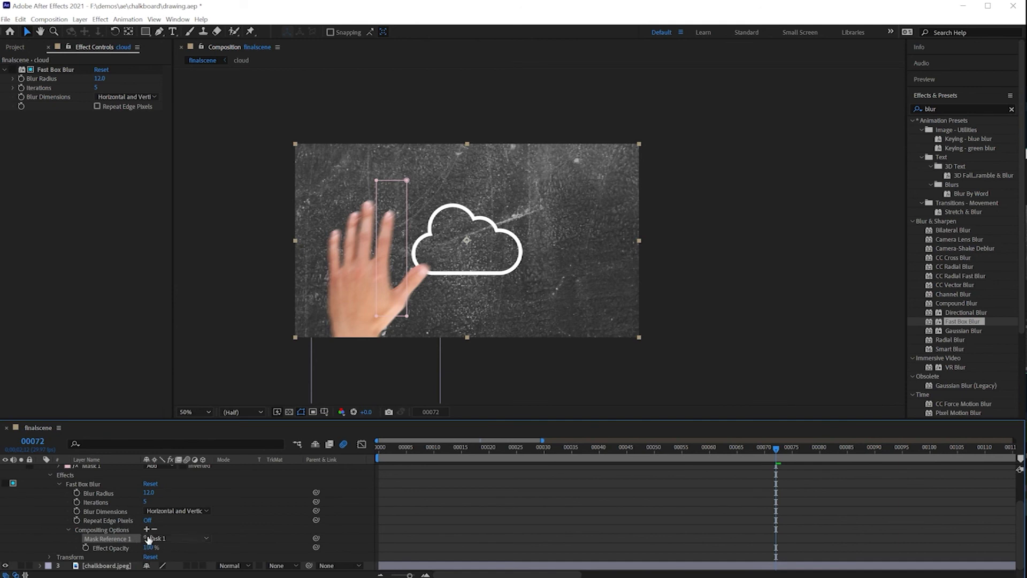
pyautogui.scroll(2, 107, 525)
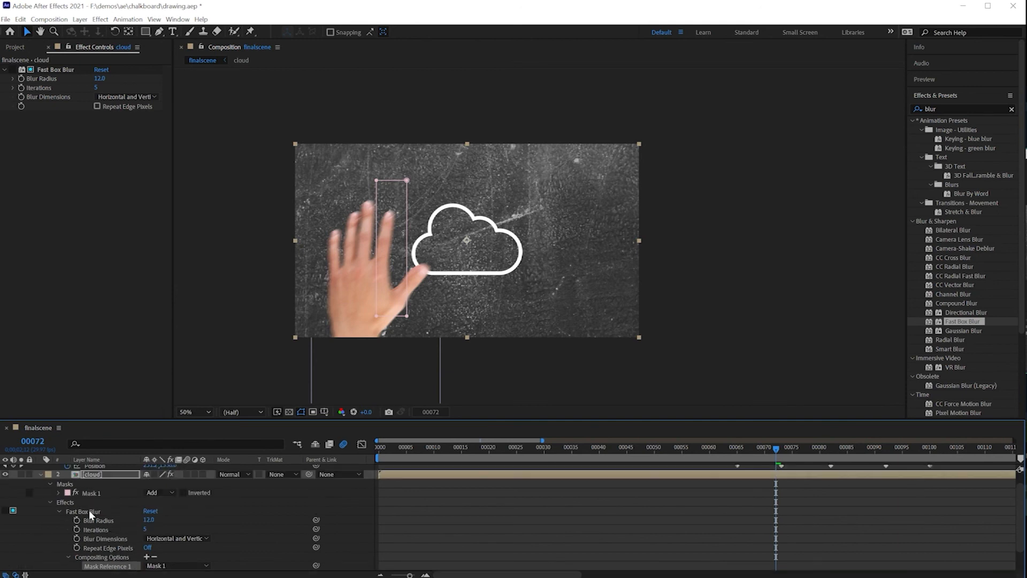
# Move Mask 1 over the middle of the cloud and extend its right edge to about double the mask's width
pyautogui.click(408, 182)
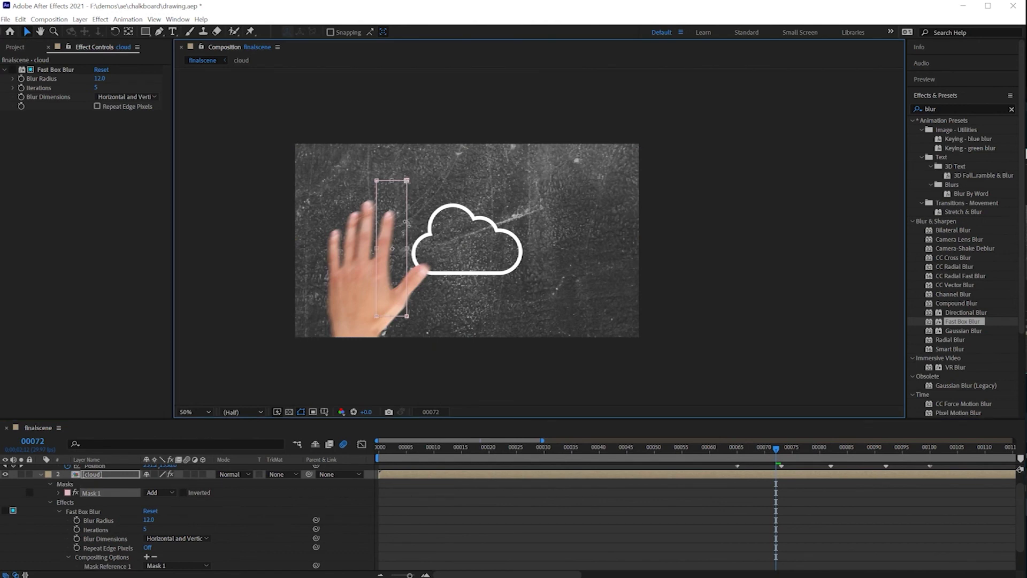
pyautogui.moveTo(406, 227); pyautogui.dragTo(481, 227)
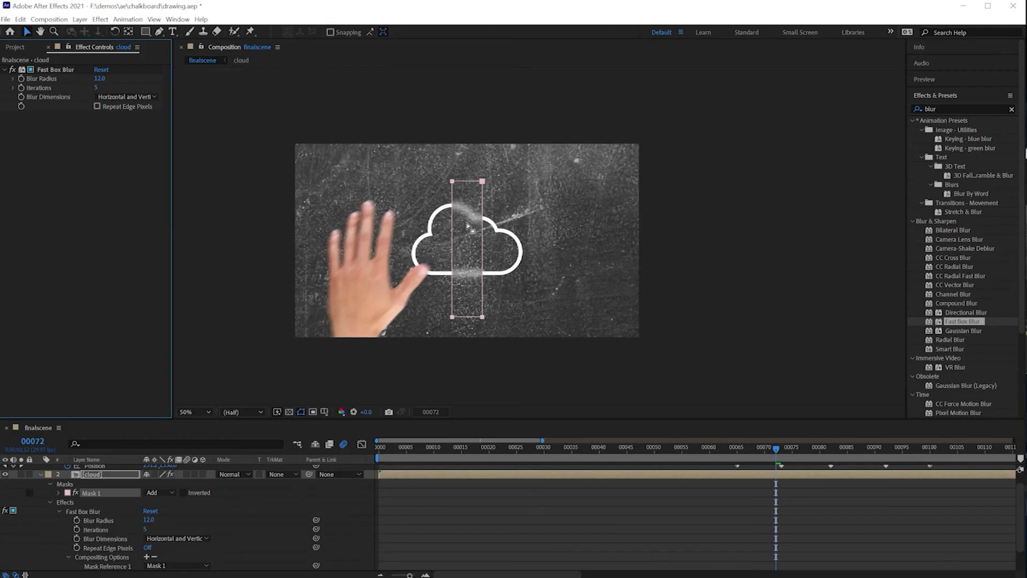
pyautogui.click(448, 221)
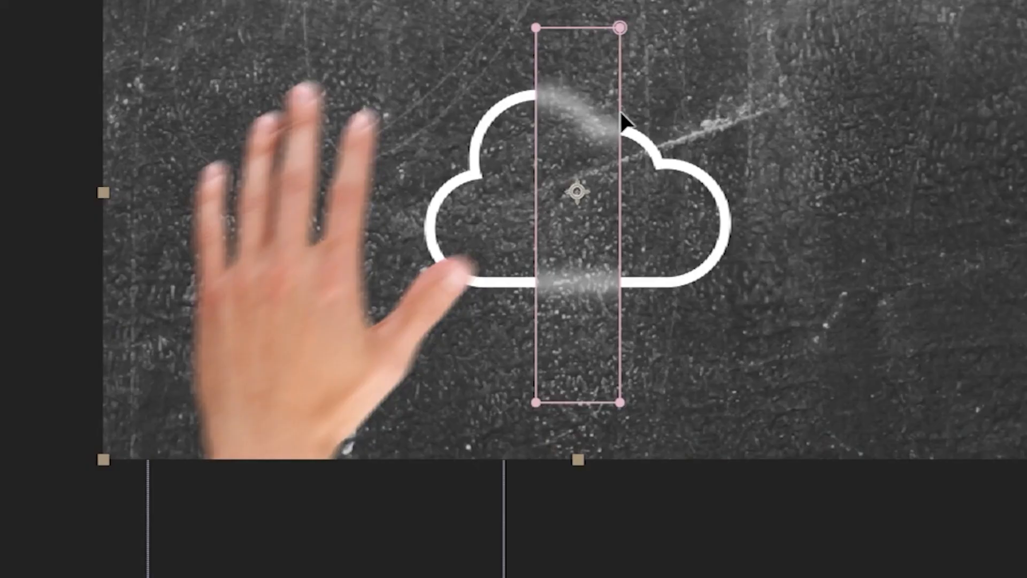
pyautogui.click(483, 215)
pyautogui.moveTo(483, 214); pyautogui.dragTo(467, 214)
pyautogui.moveTo(576, 119); pyautogui.dragTo(713, 114)
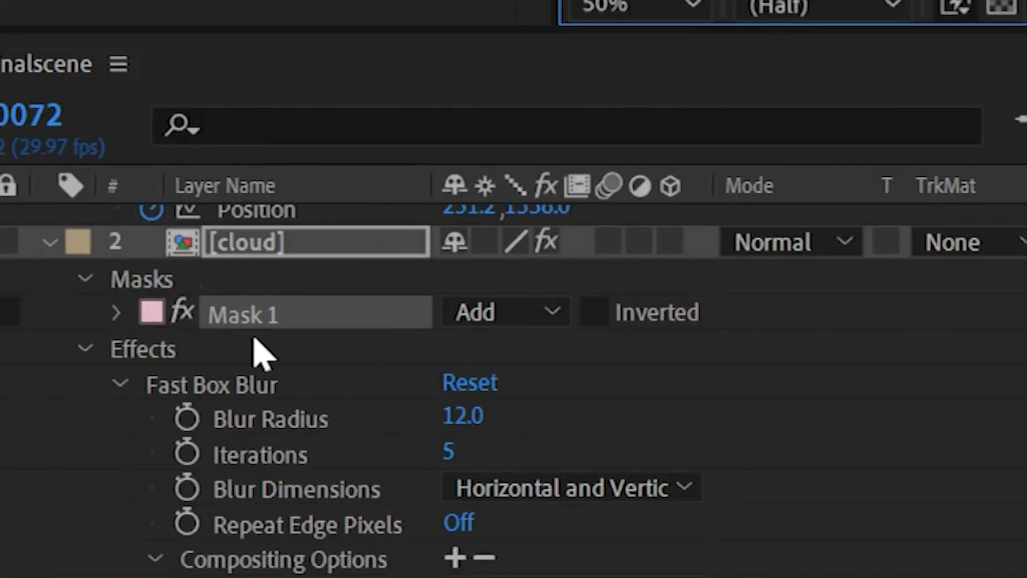
# Expand Mask 1's properties, select its Mask Path and move the mask off the cloud's left side onto the hand
pyautogui.click(91, 493)
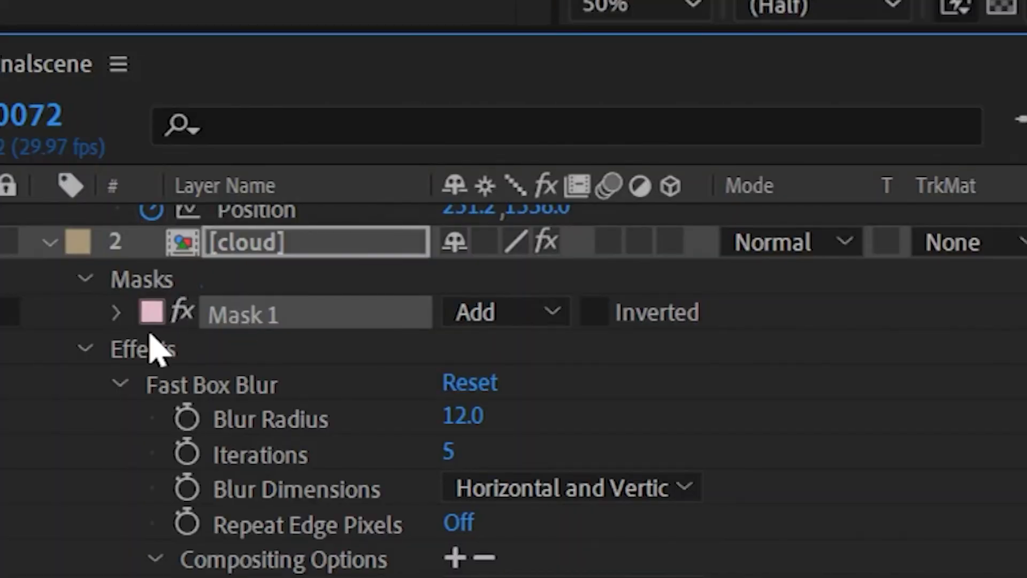
pyautogui.click(116, 313)
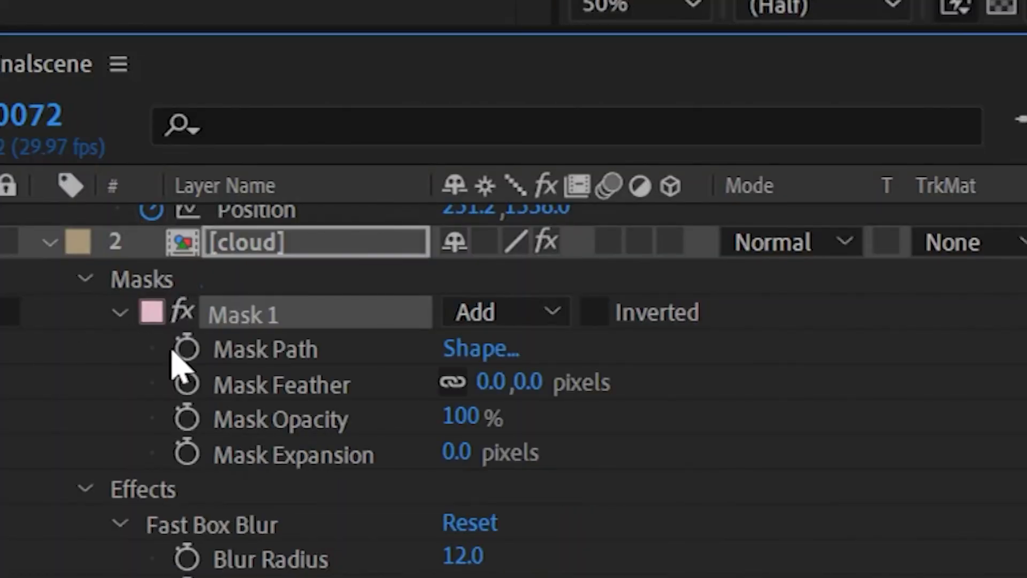
pyautogui.click(262, 357)
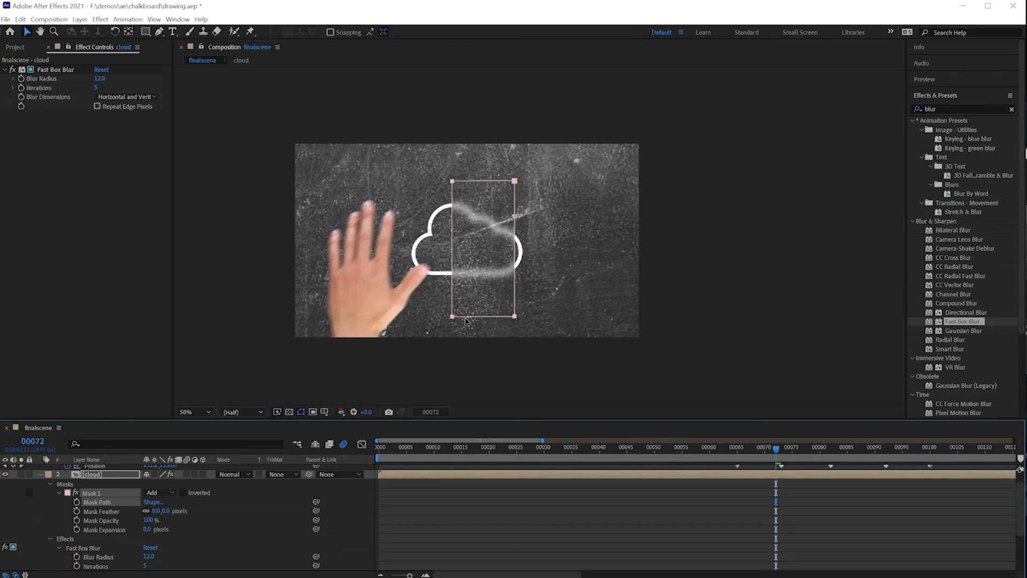
pyautogui.moveTo(464, 320); pyautogui.dragTo(353, 324)
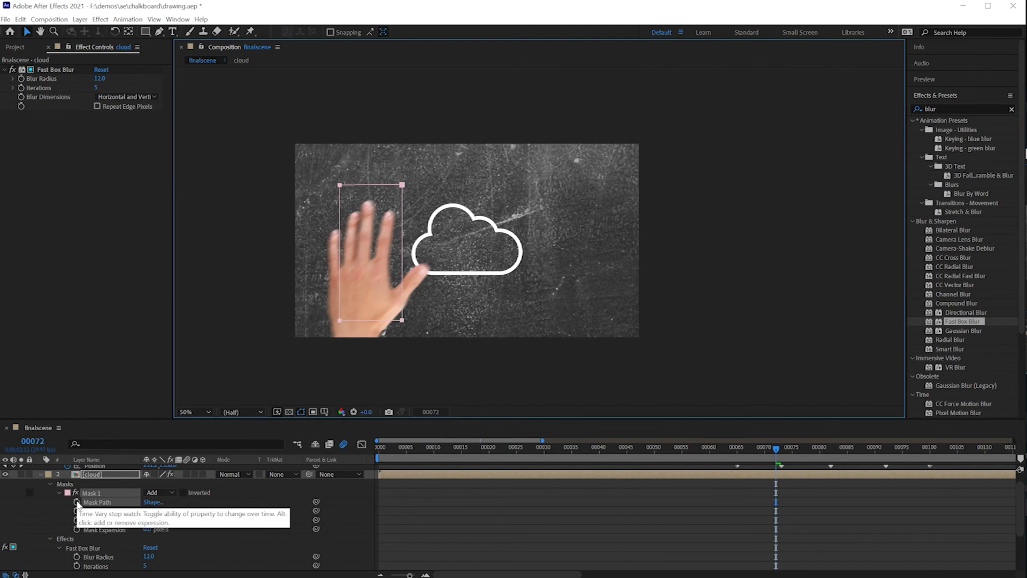
# Play through the animation, stop at frame 00073 and start keyframing Mask 1's Mask Path there
pyautogui.click(395, 451)
pyautogui.press('space')
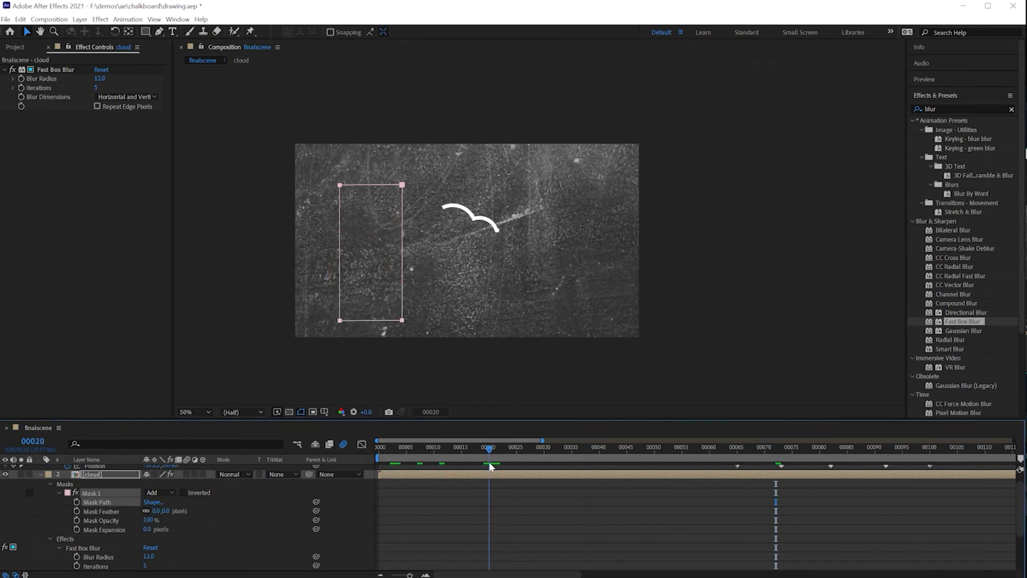
pyautogui.moveTo(751, 480); pyautogui.dragTo(781, 485)
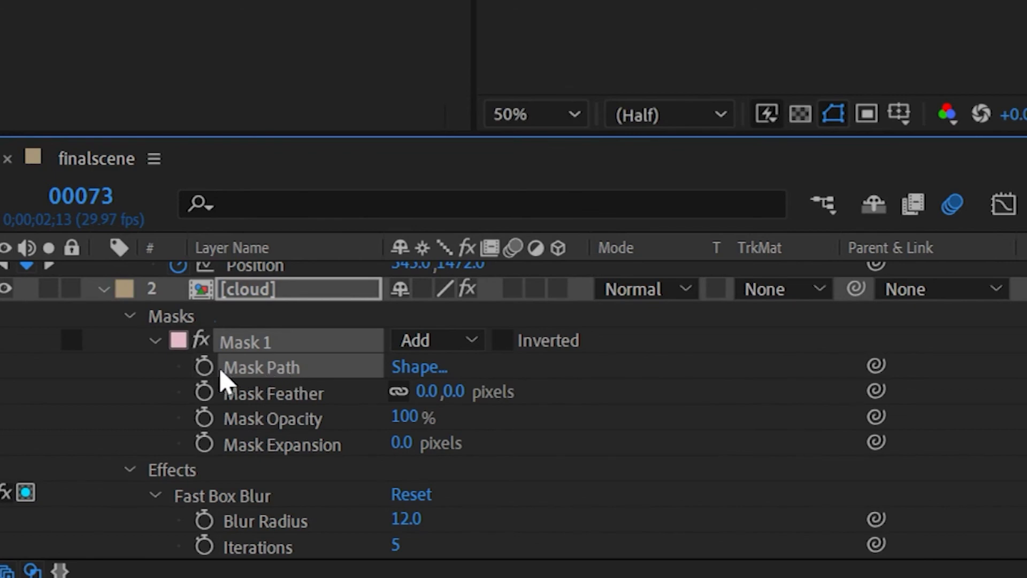
pyautogui.click(204, 367)
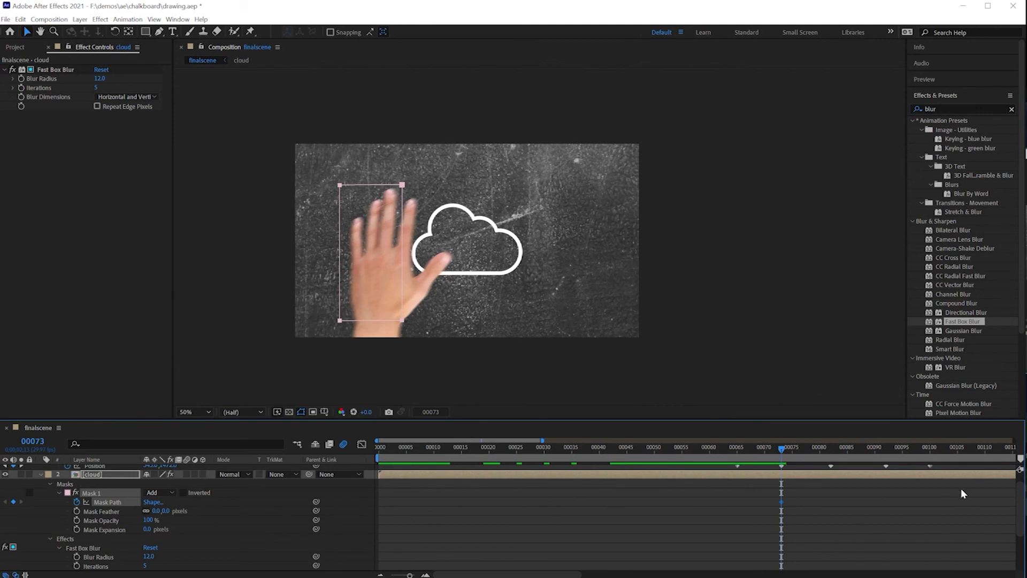
# Advance frame by frame to frame 00075, where the hand has moved over the cloud's left edge
pyautogui.press('pagedown')
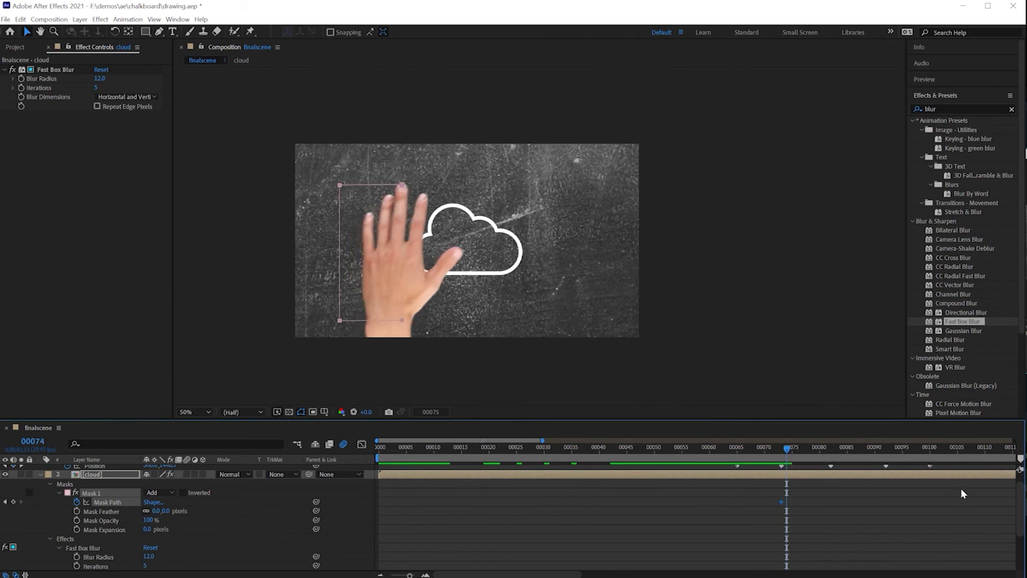
pyautogui.press('pagedown')
pyautogui.press('pagedown')
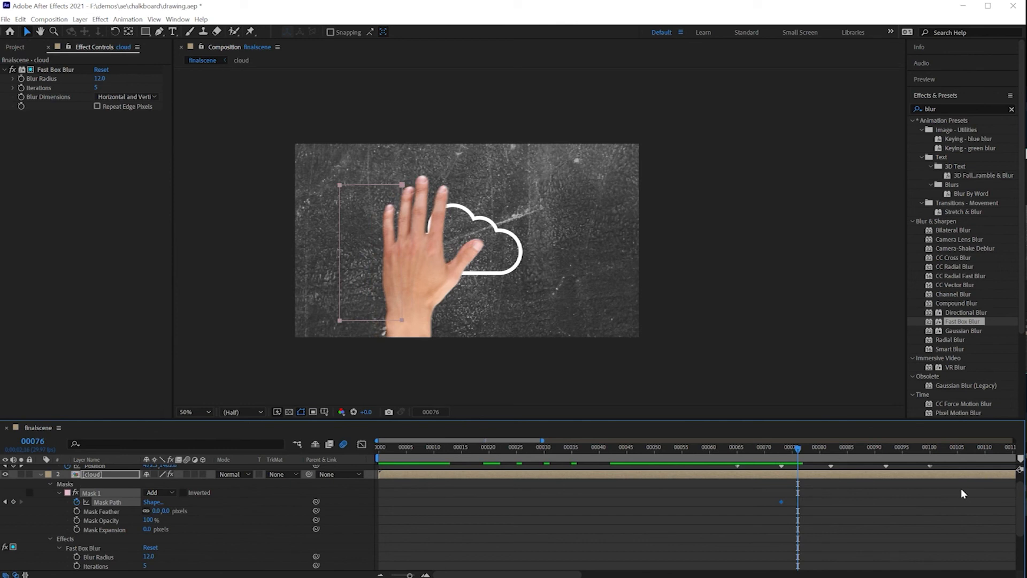
pyautogui.press('pageup')
pyautogui.press('pagedown')
pyautogui.press('pageup')
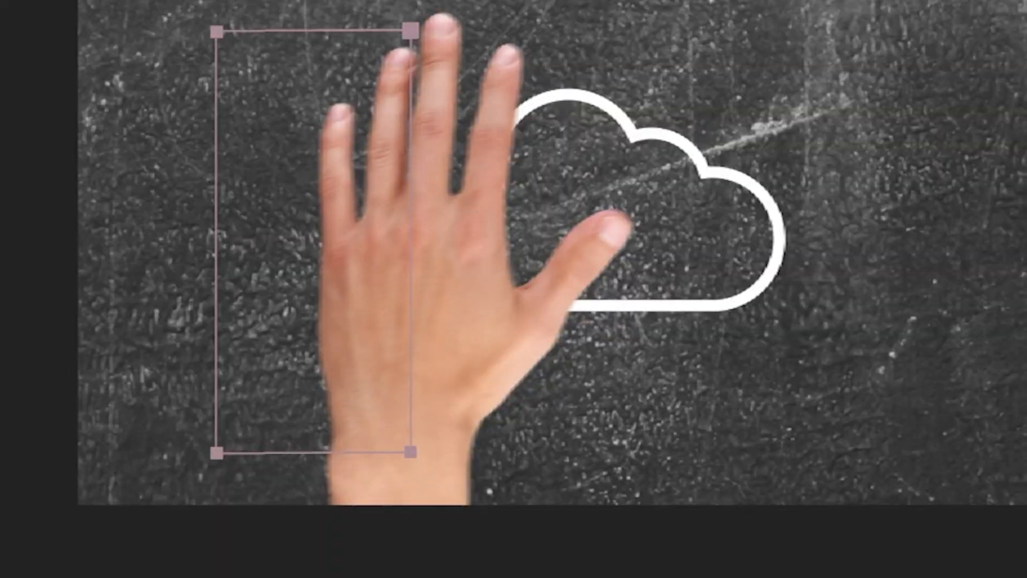
# Select Mask 1's two right corner points and extend the mask's right edge to the hand's index finger at frame 00075
pyautogui.click(447, 556)
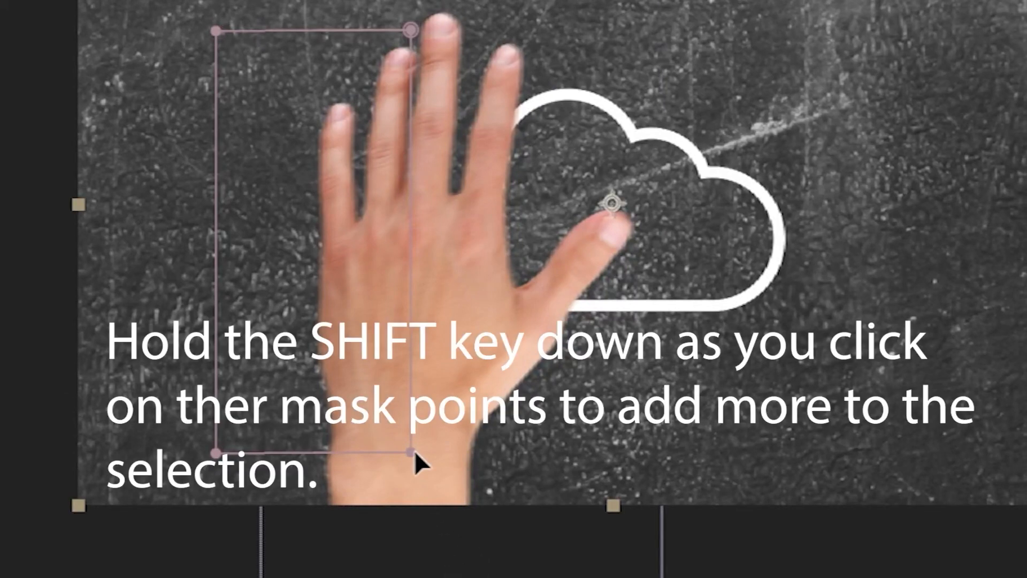
pyautogui.click(413, 452)
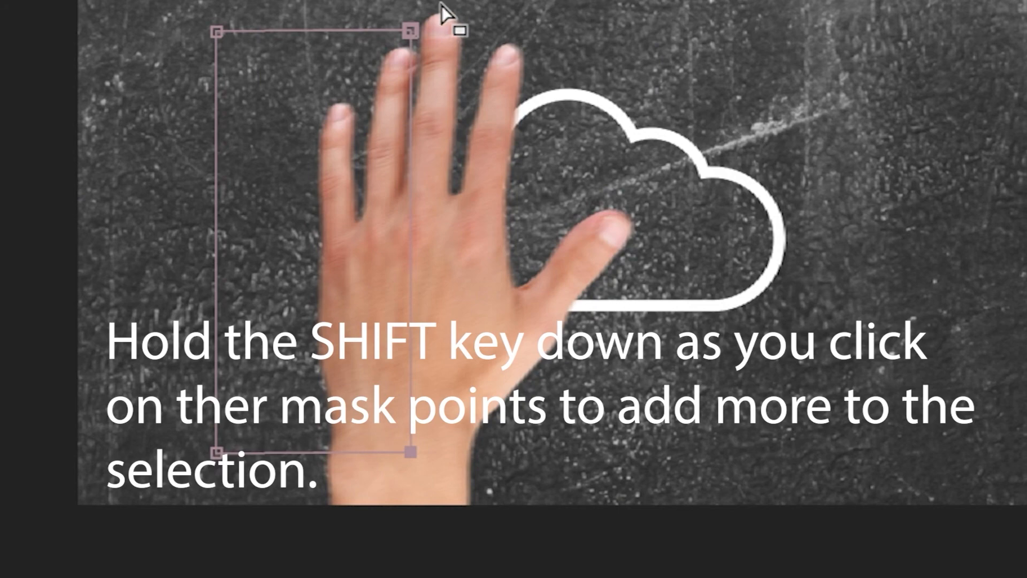
pyautogui.keyDown('shift'); pyautogui.click(410, 31); pyautogui.keyUp('shift')
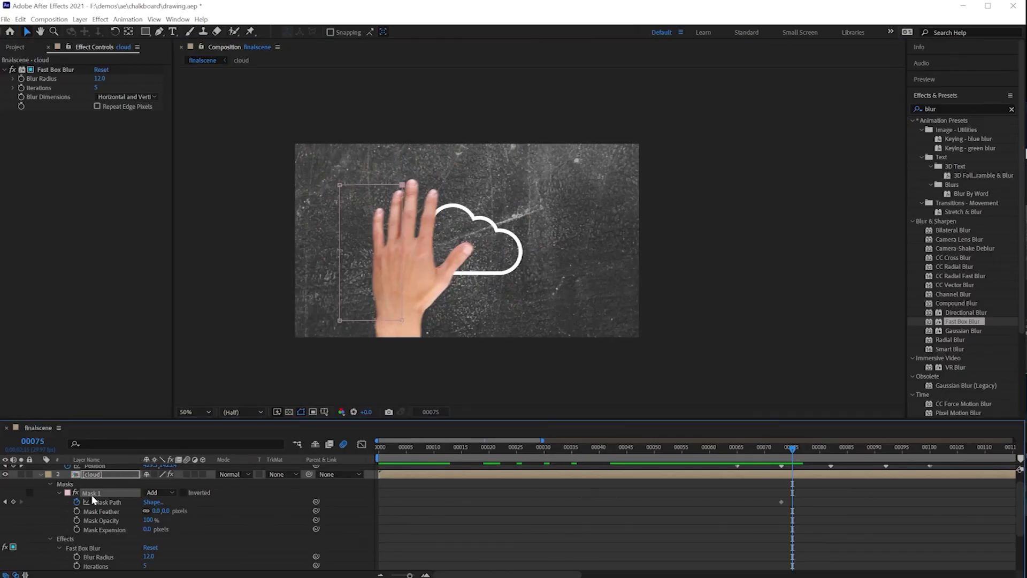
pyautogui.click(368, 386)
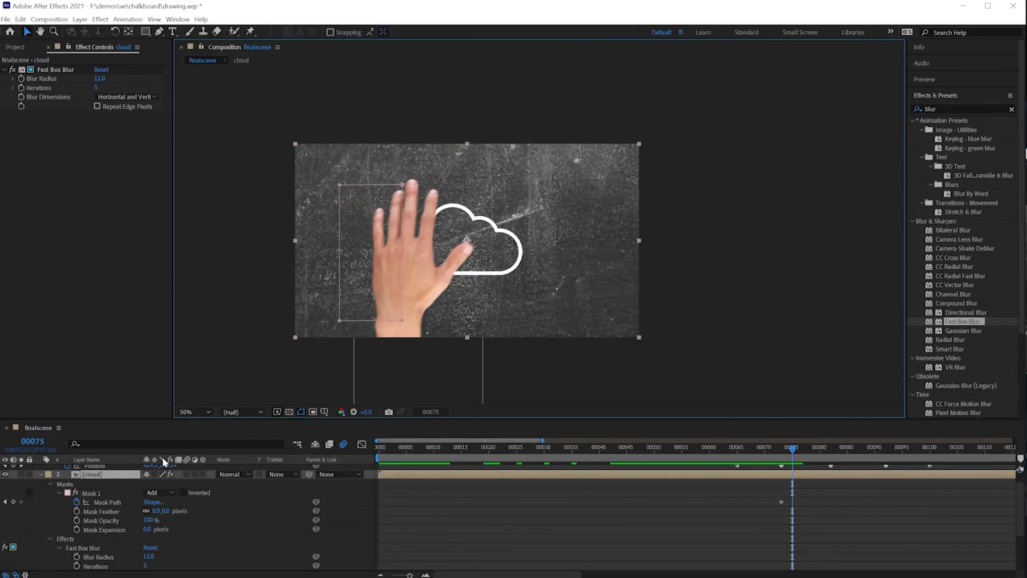
pyautogui.click(107, 502)
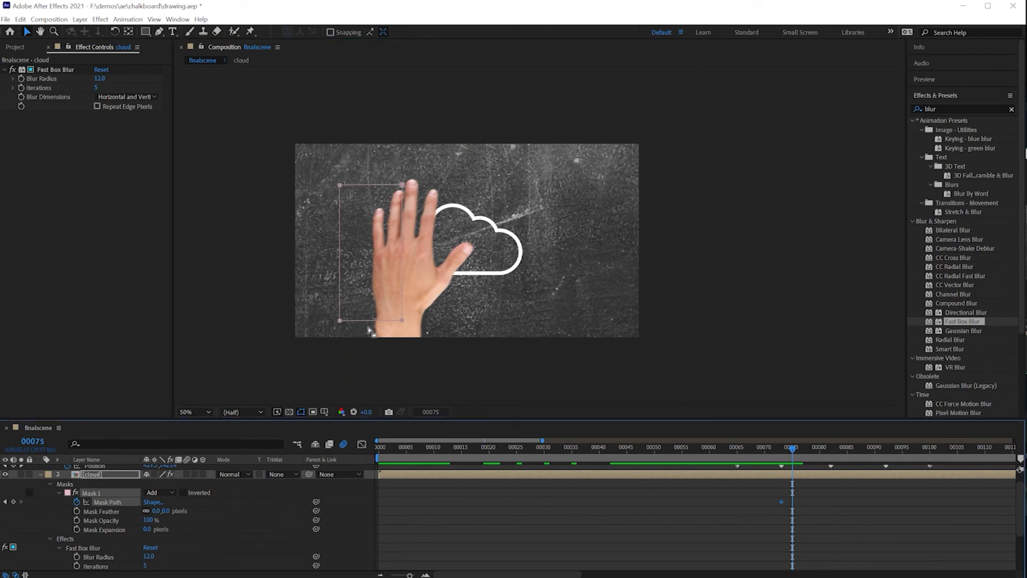
pyautogui.click(408, 358)
pyautogui.click(525, 368)
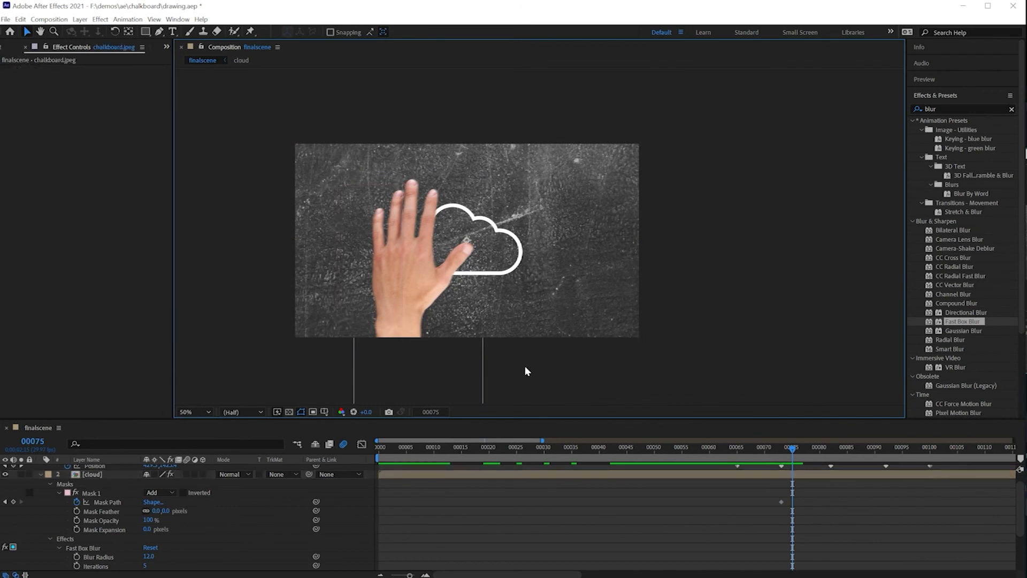
pyautogui.click(82, 484)
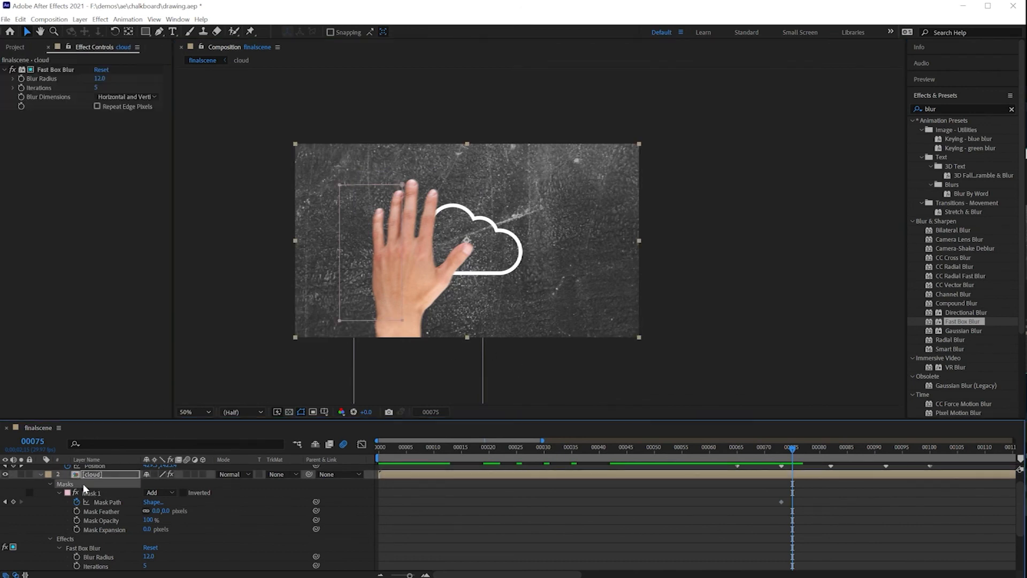
pyautogui.click(403, 320)
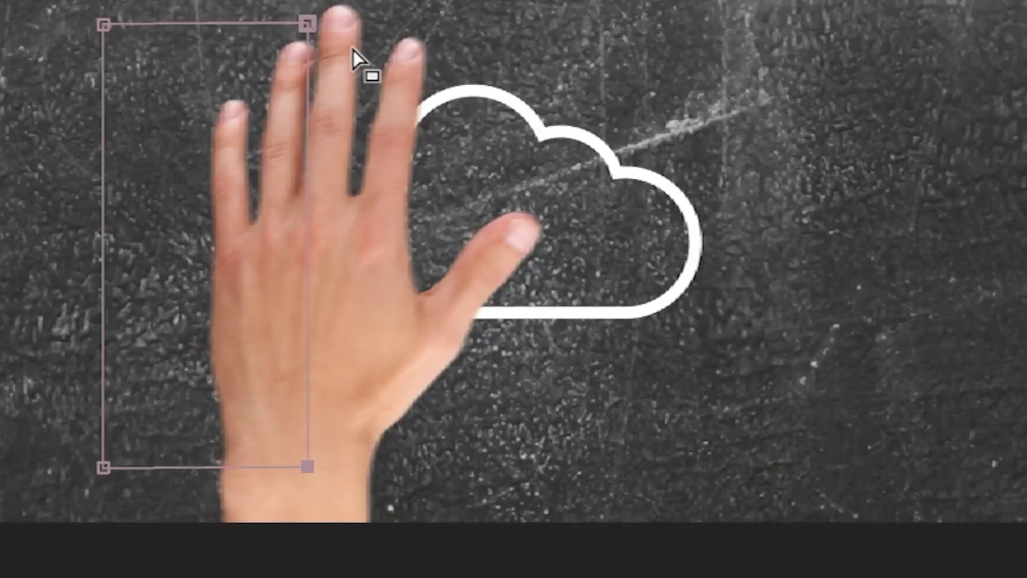
pyautogui.moveTo(307, 20); pyautogui.dragTo(428, 19)
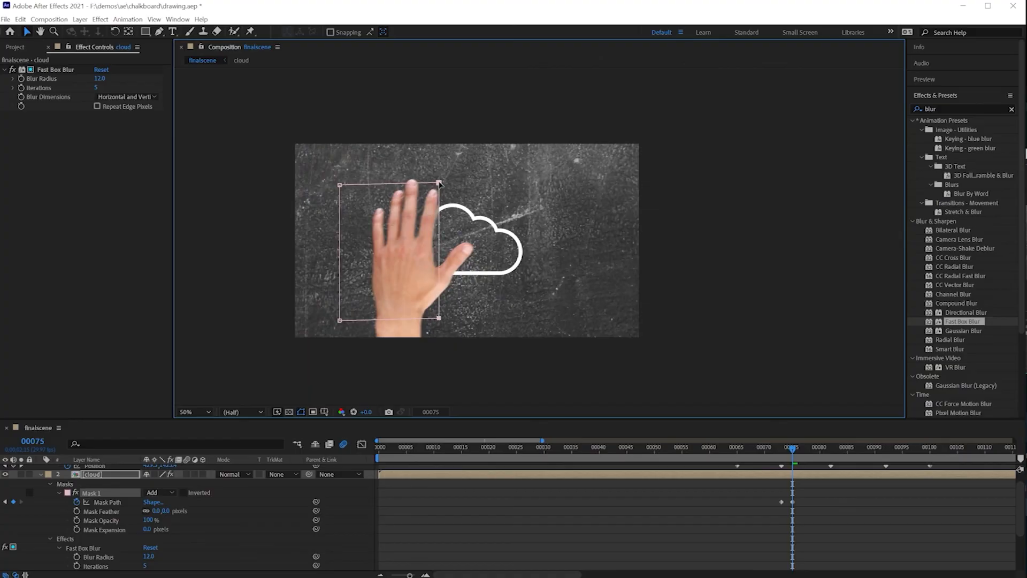
pyautogui.moveTo(439, 182); pyautogui.dragTo(435, 183)
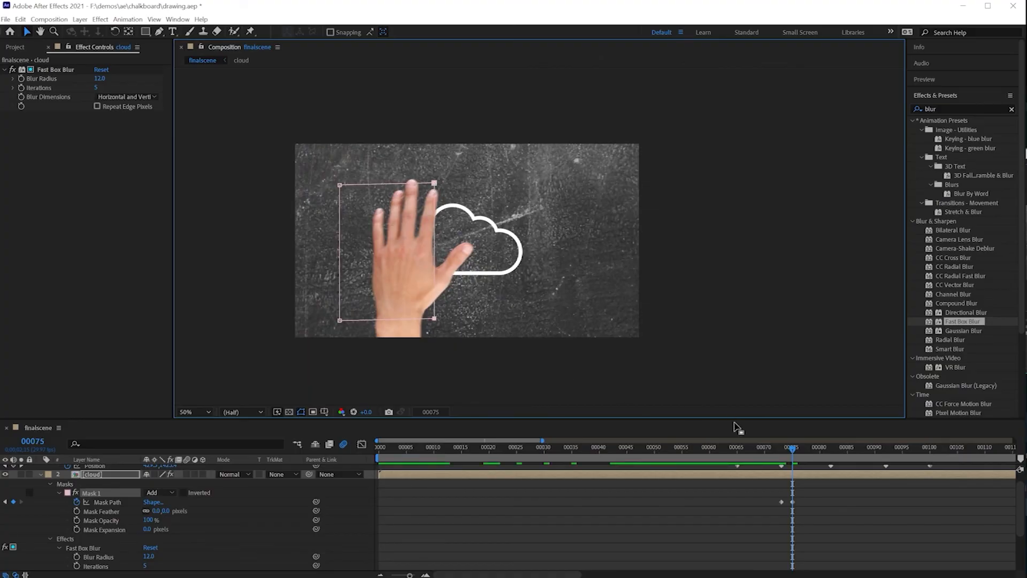
# At frame 00078, extend Mask 1's right edge just past the hand's index finger to keyframe the mask path
pyautogui.moveTo(791, 451)
pyautogui.mouseDown()
pyautogui.moveTo(781, 450)
pyautogui.moveTo(797, 451)
pyautogui.mouseUp()
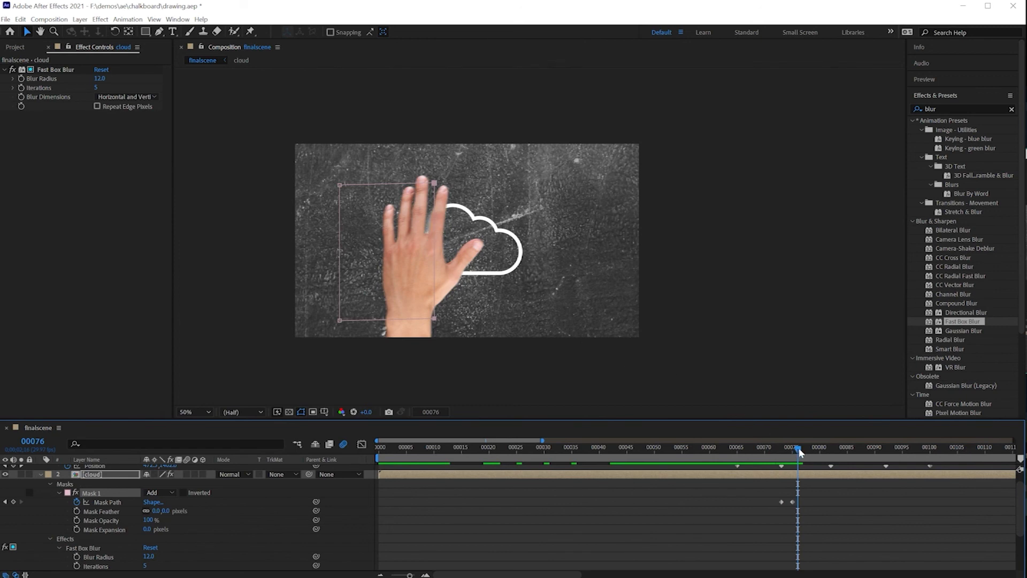
pyautogui.moveTo(800, 448); pyautogui.dragTo(809, 450)
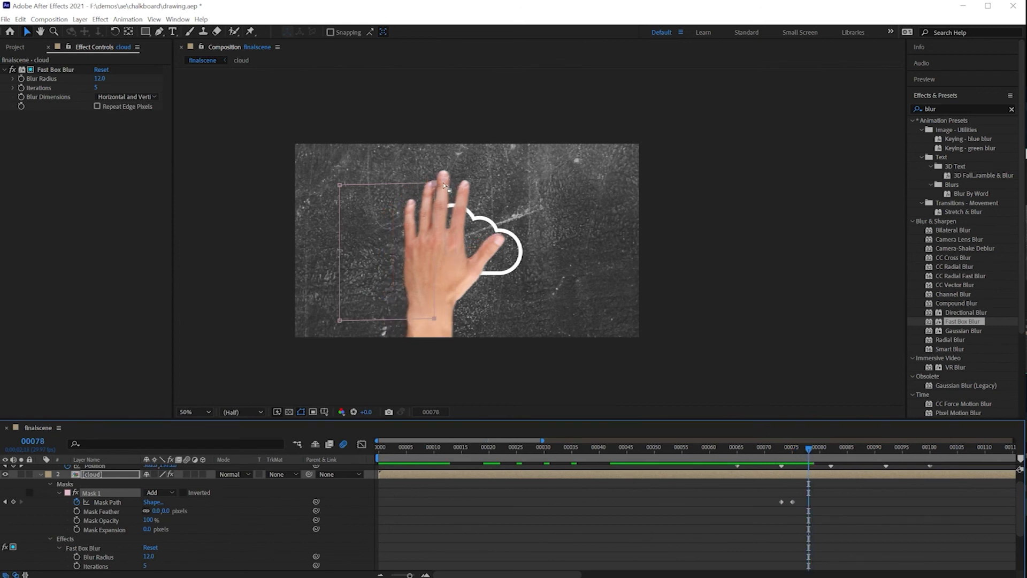
pyautogui.moveTo(435, 183); pyautogui.dragTo(478, 181)
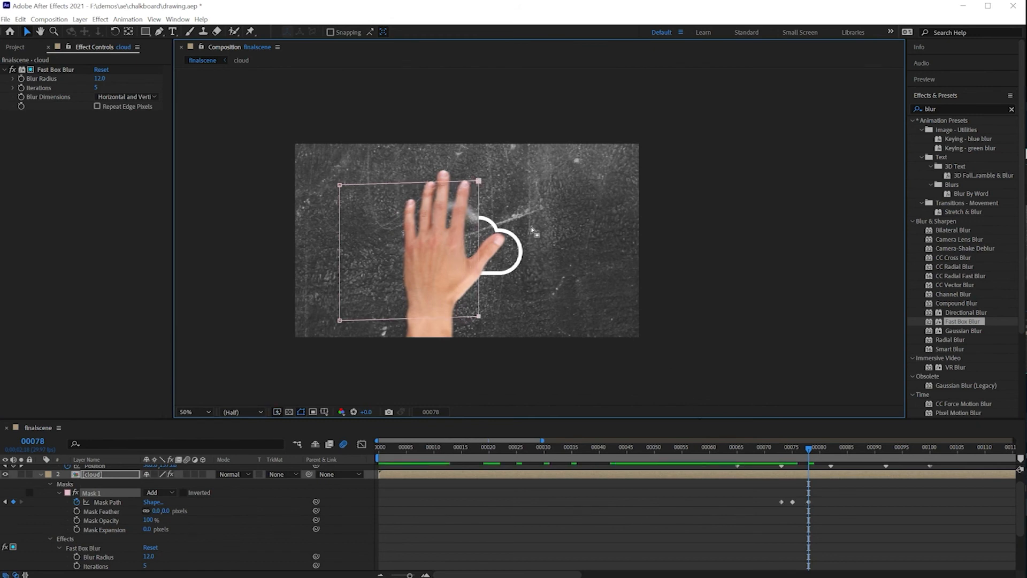
# At frame 00083, extend Mask 1's right edge past the cloud's right side, and return to the start of the timeline
pyautogui.moveTo(808, 450); pyautogui.dragTo(836, 453)
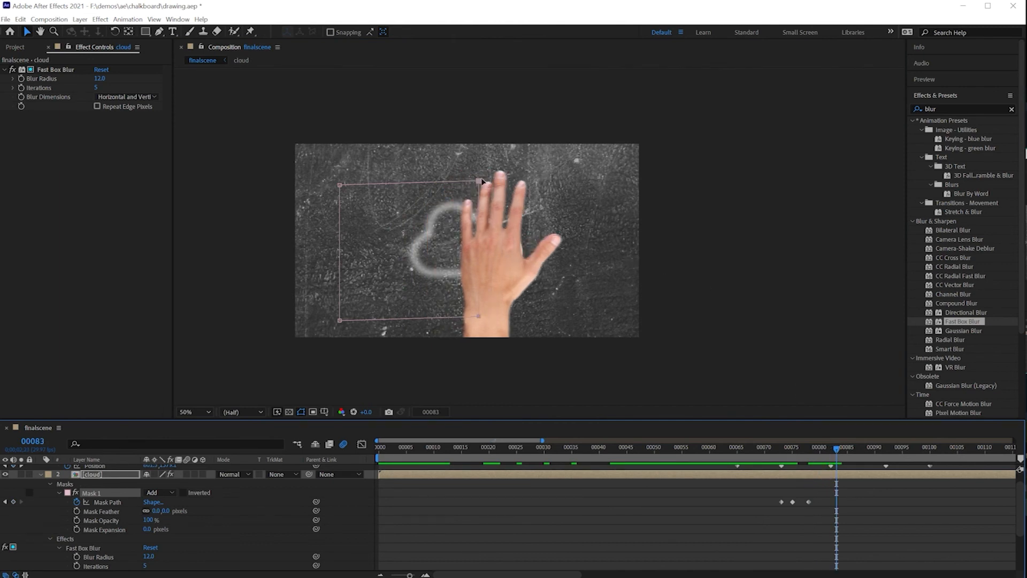
pyautogui.moveTo(479, 182); pyautogui.dragTo(529, 183)
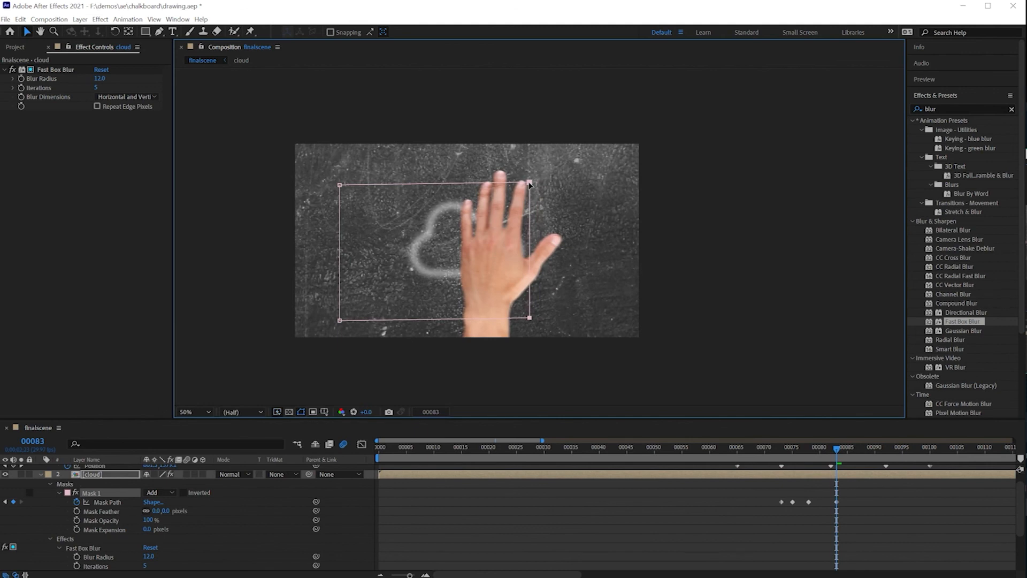
pyautogui.moveTo(840, 451)
pyautogui.mouseDown()
pyautogui.moveTo(890, 450)
pyautogui.moveTo(597, 439)
pyautogui.moveTo(886, 453)
pyautogui.moveTo(499, 409)
pyautogui.moveTo(378, 453)
pyautogui.mouseUp()
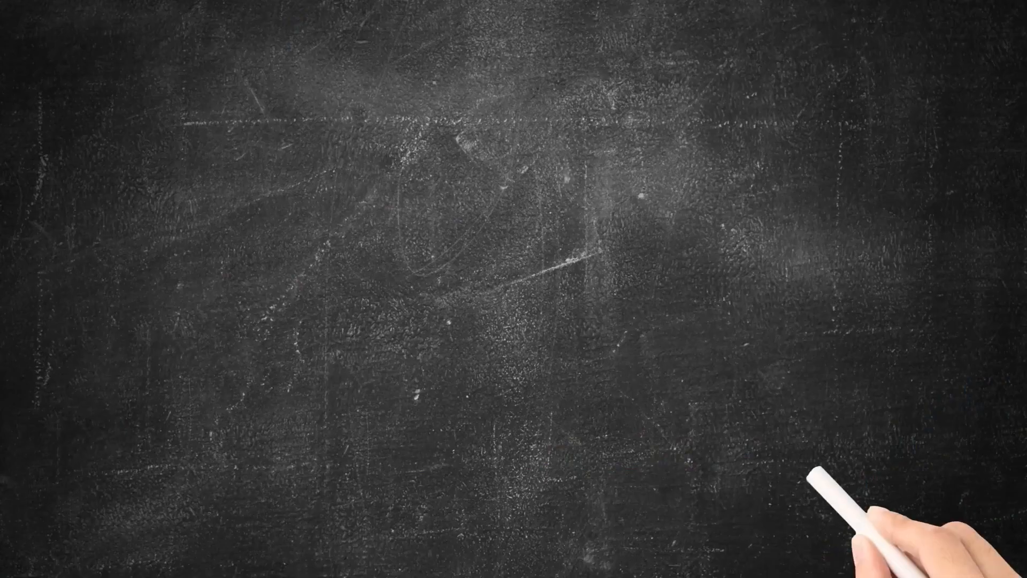